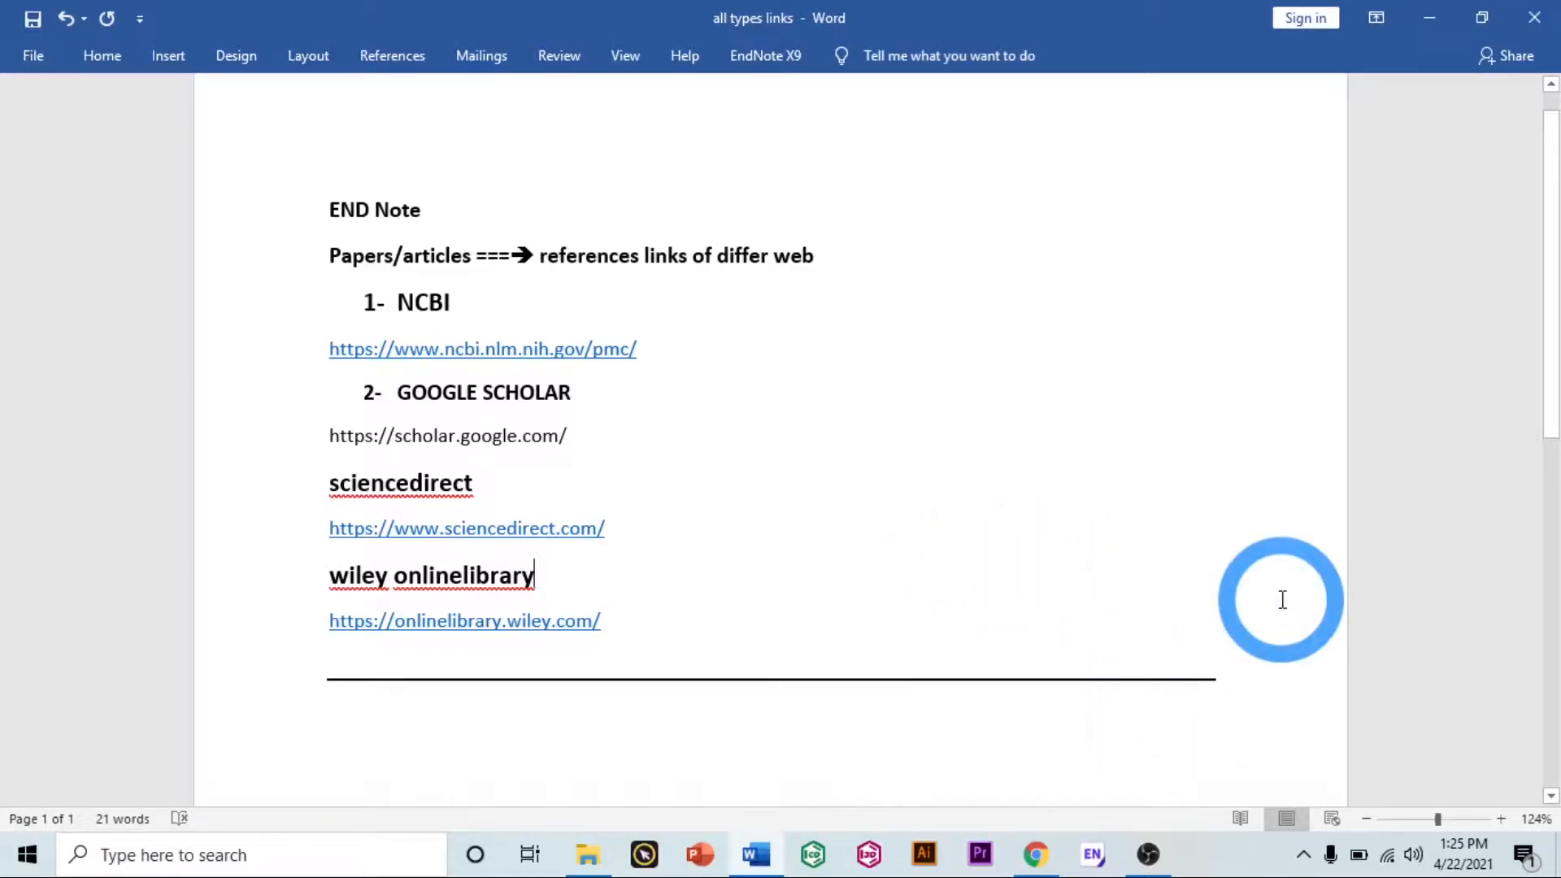
# Step: Minimize the Word document and search the computer for the EndNote app, viewing its launch options
pyautogui.click(1429, 16)
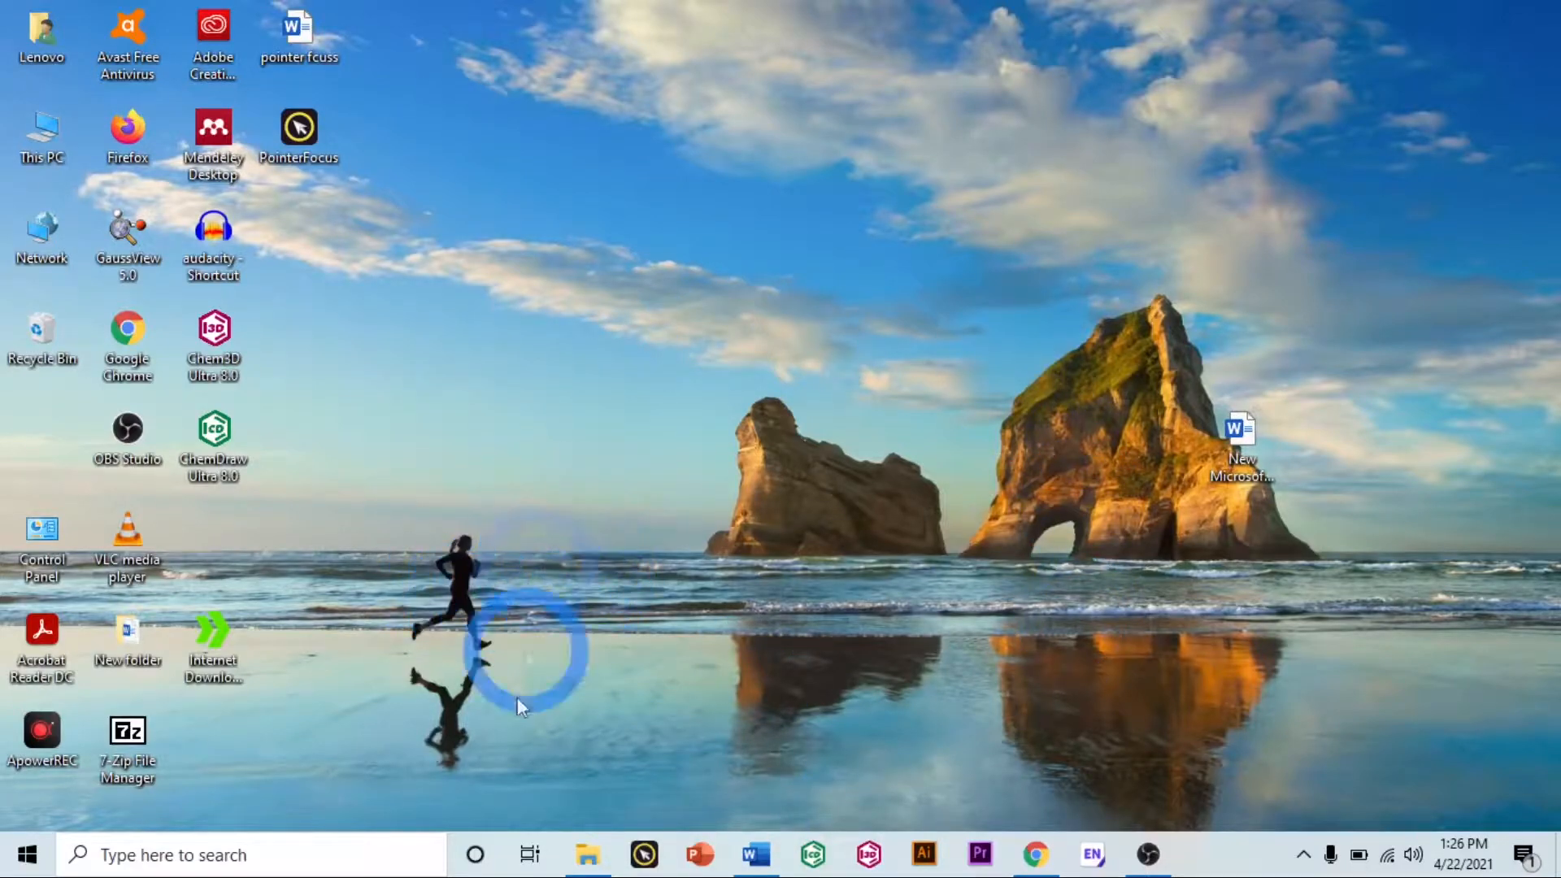
pyautogui.click(190, 857)
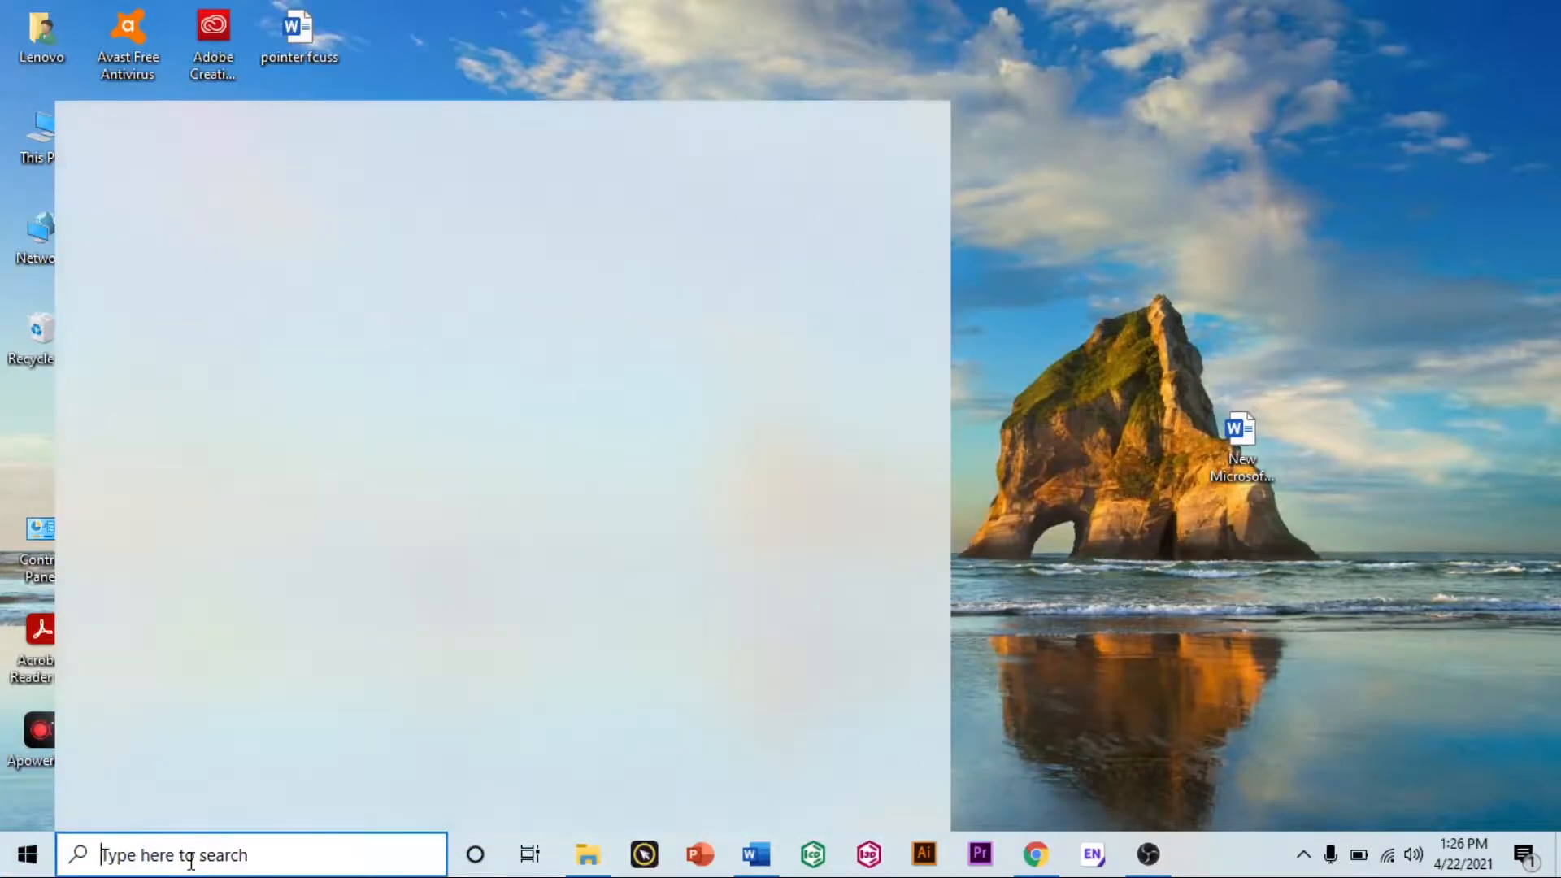
pyautogui.write('endf')
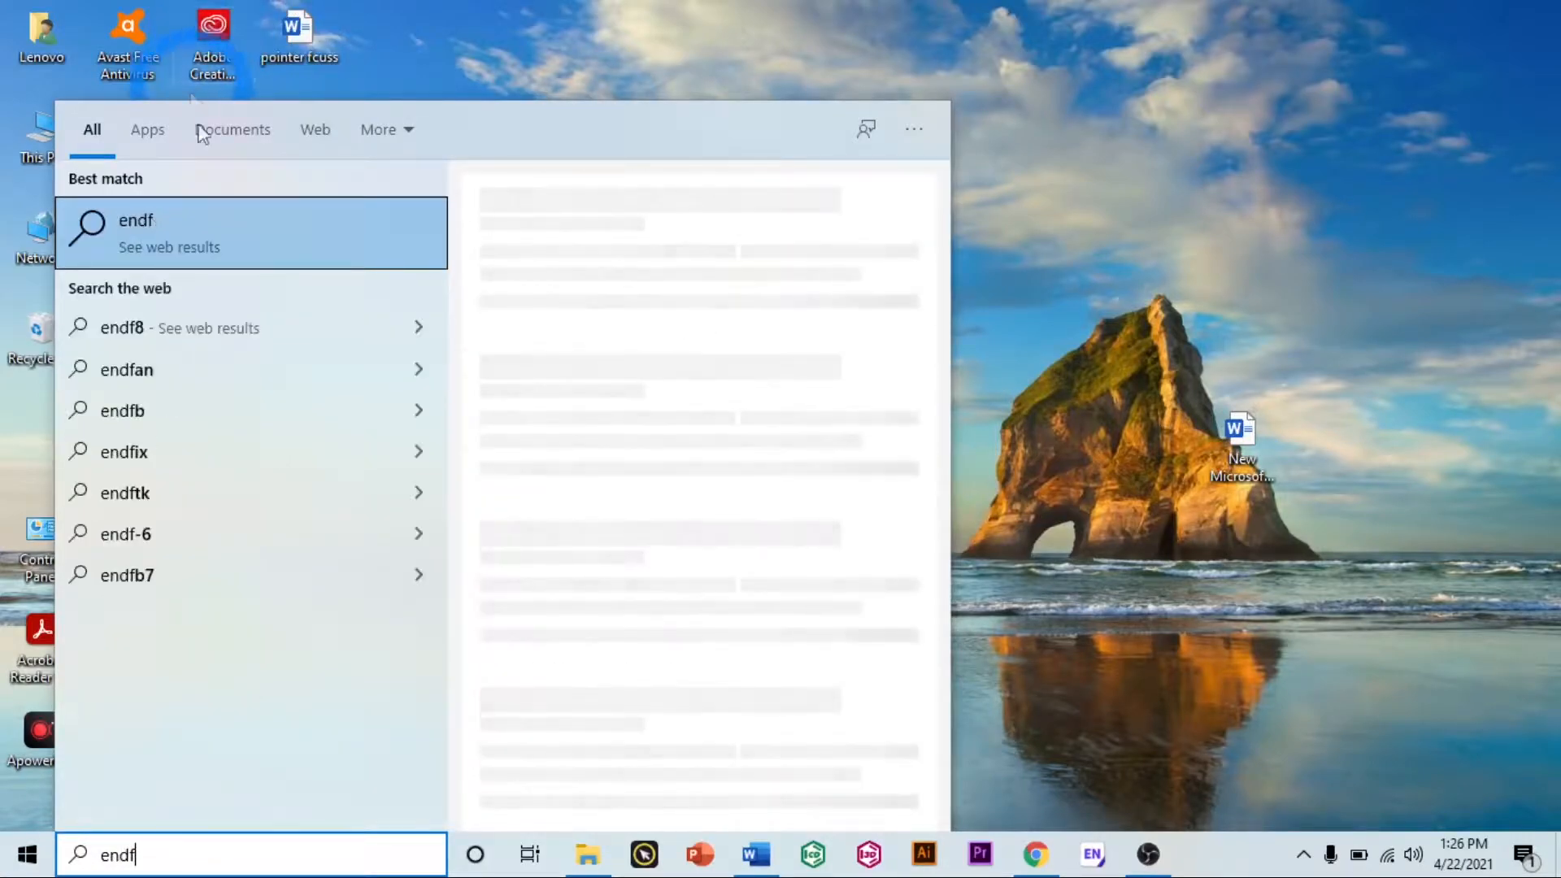
pyautogui.press('BackSpace')
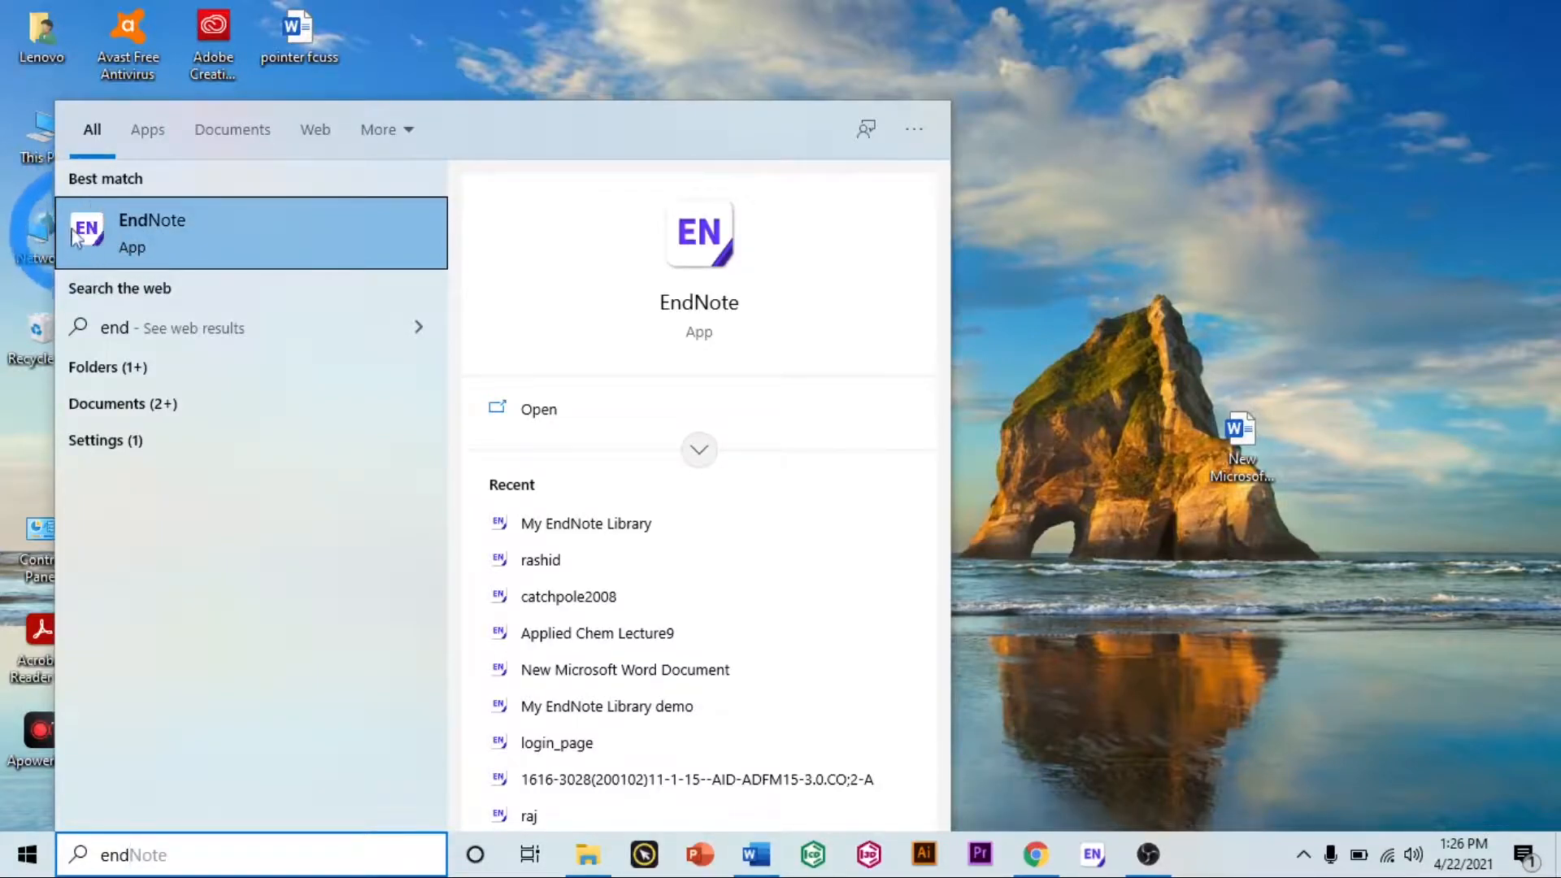
pyautogui.rightClick(144, 236)
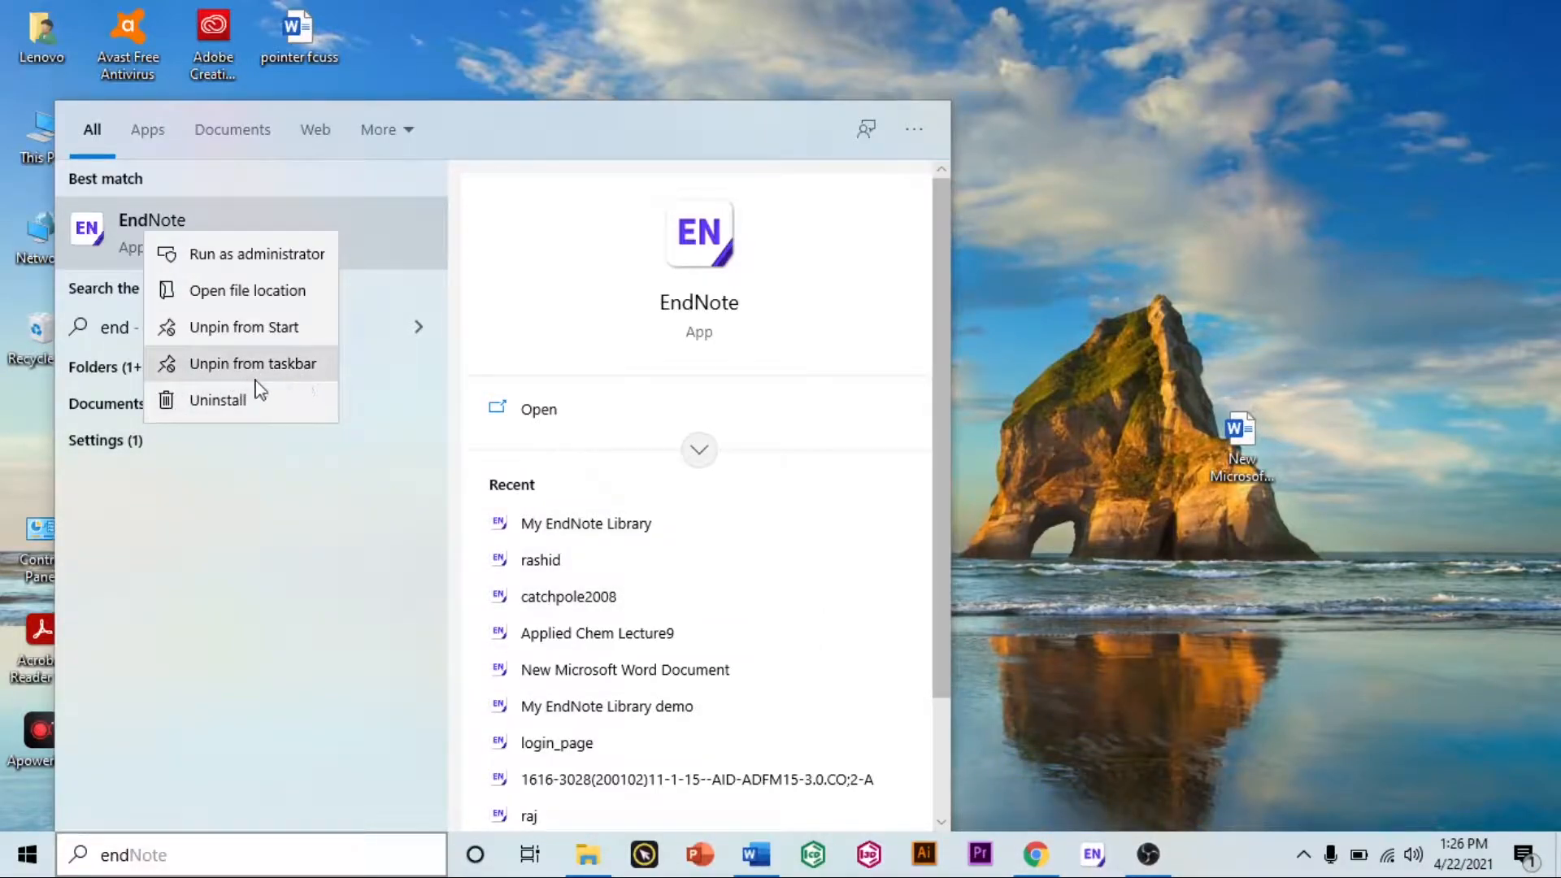
pyautogui.click(1109, 488)
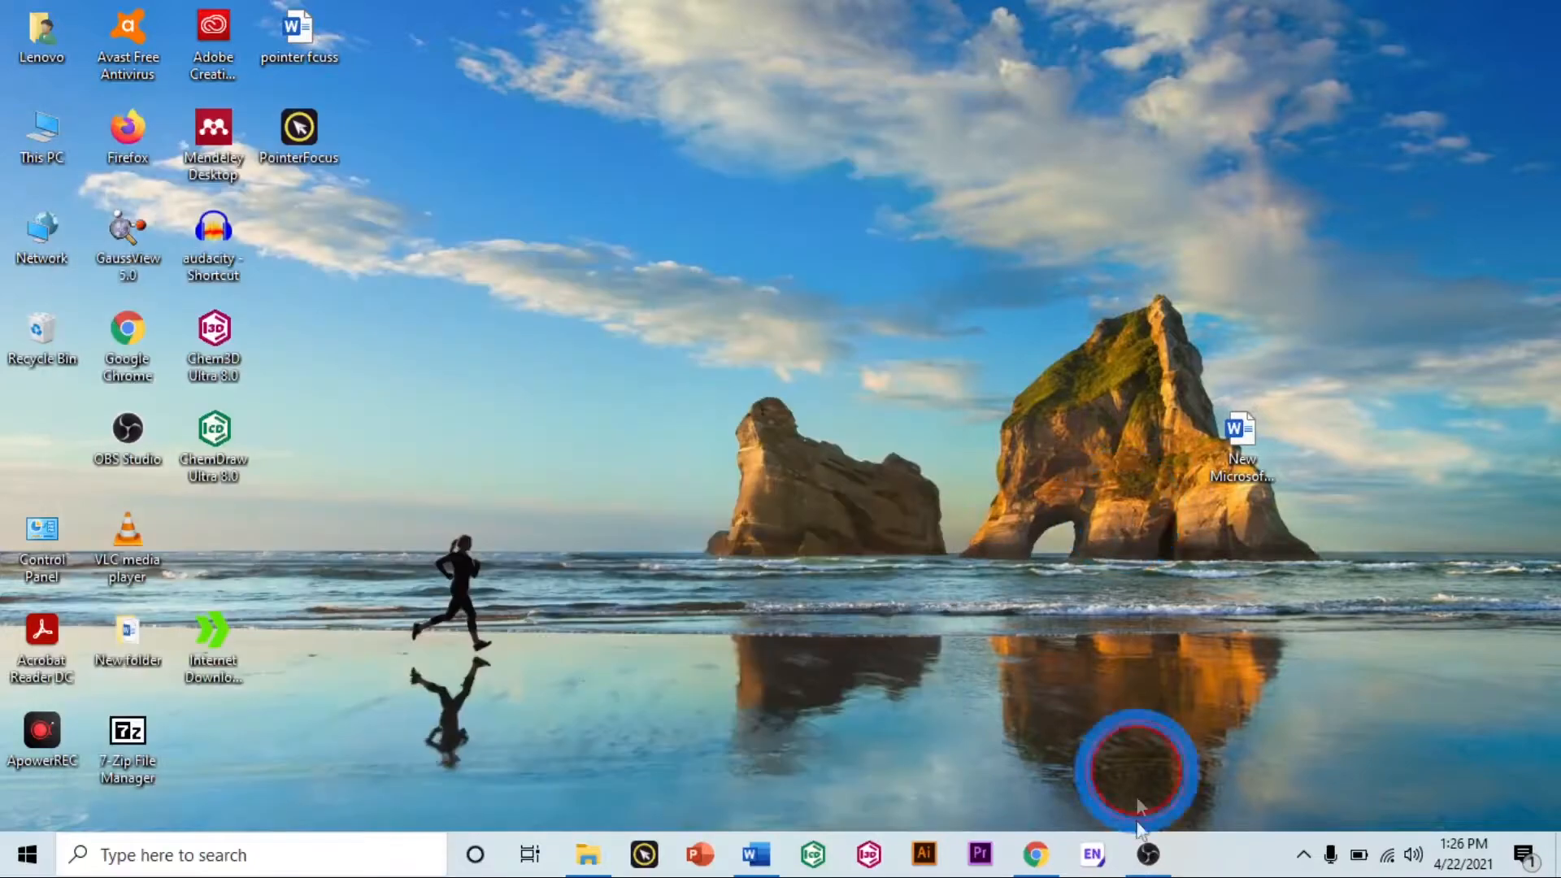
# Step: Refresh the desktop, start EndNote X9 and dismiss its startup message
pyautogui.rightClick(752, 541)
pyautogui.click(794, 590)
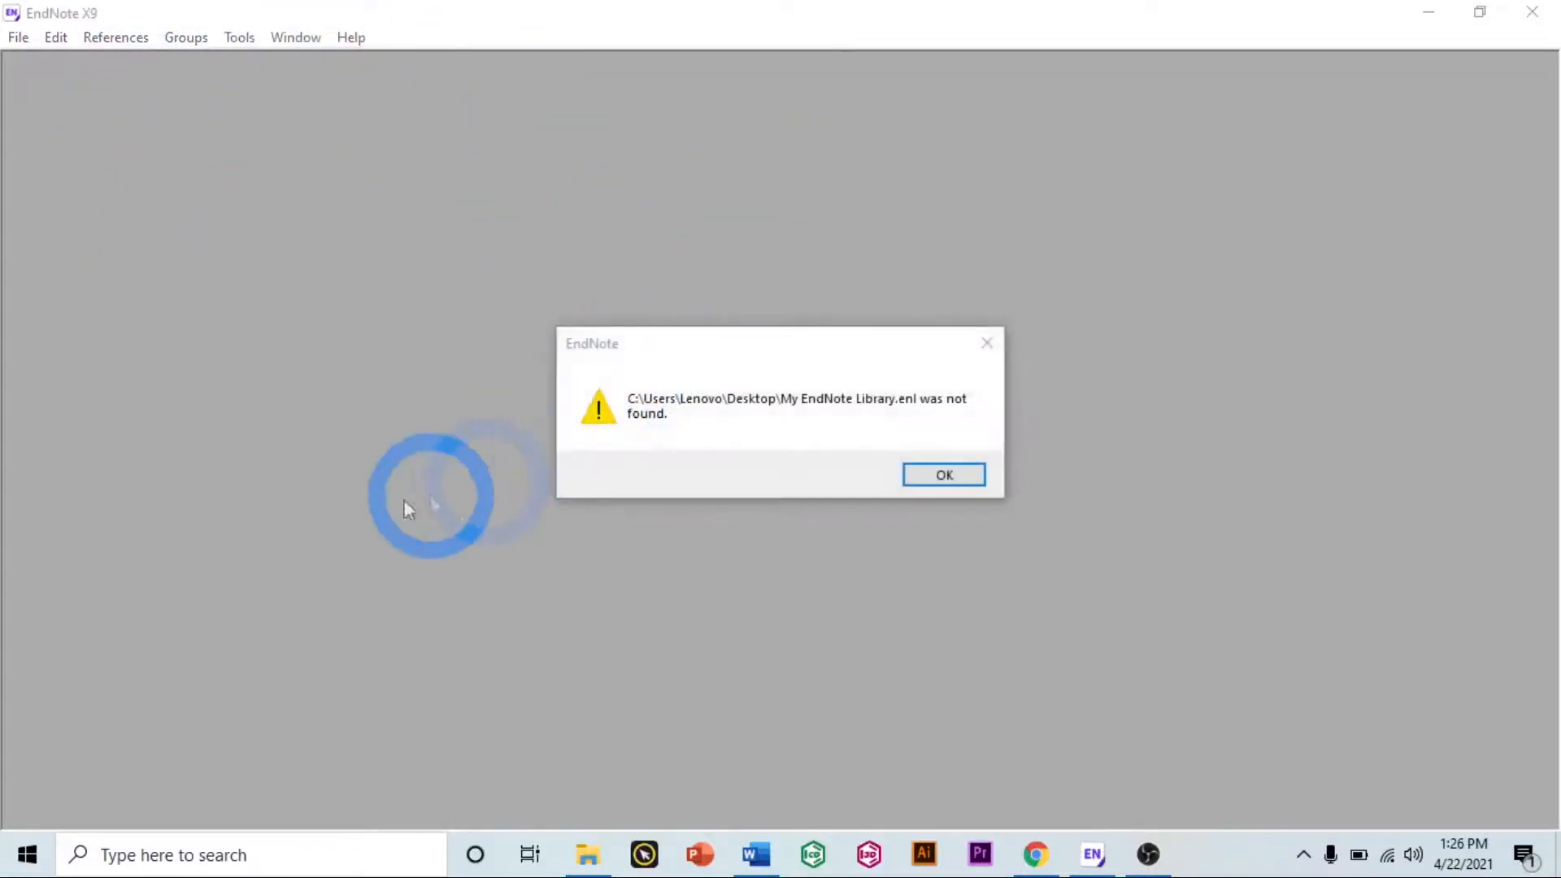
pyautogui.click(986, 342)
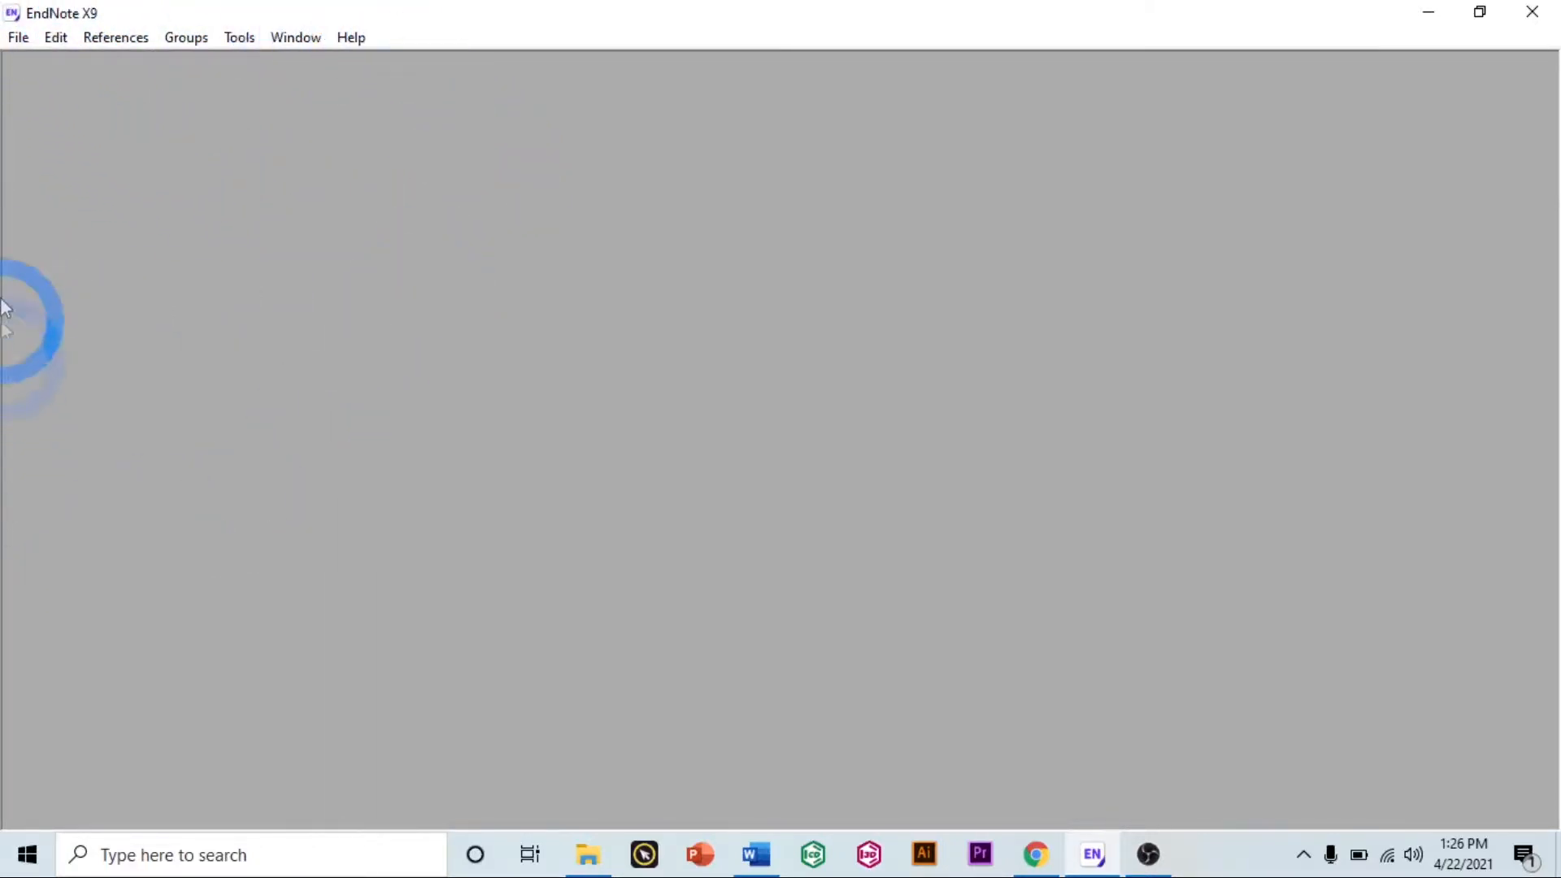
# Step: Create a new EndNote reference library on the Desktop, using the owner's first name as the file name
pyautogui.click(18, 38)
pyautogui.moveTo(54, 39)
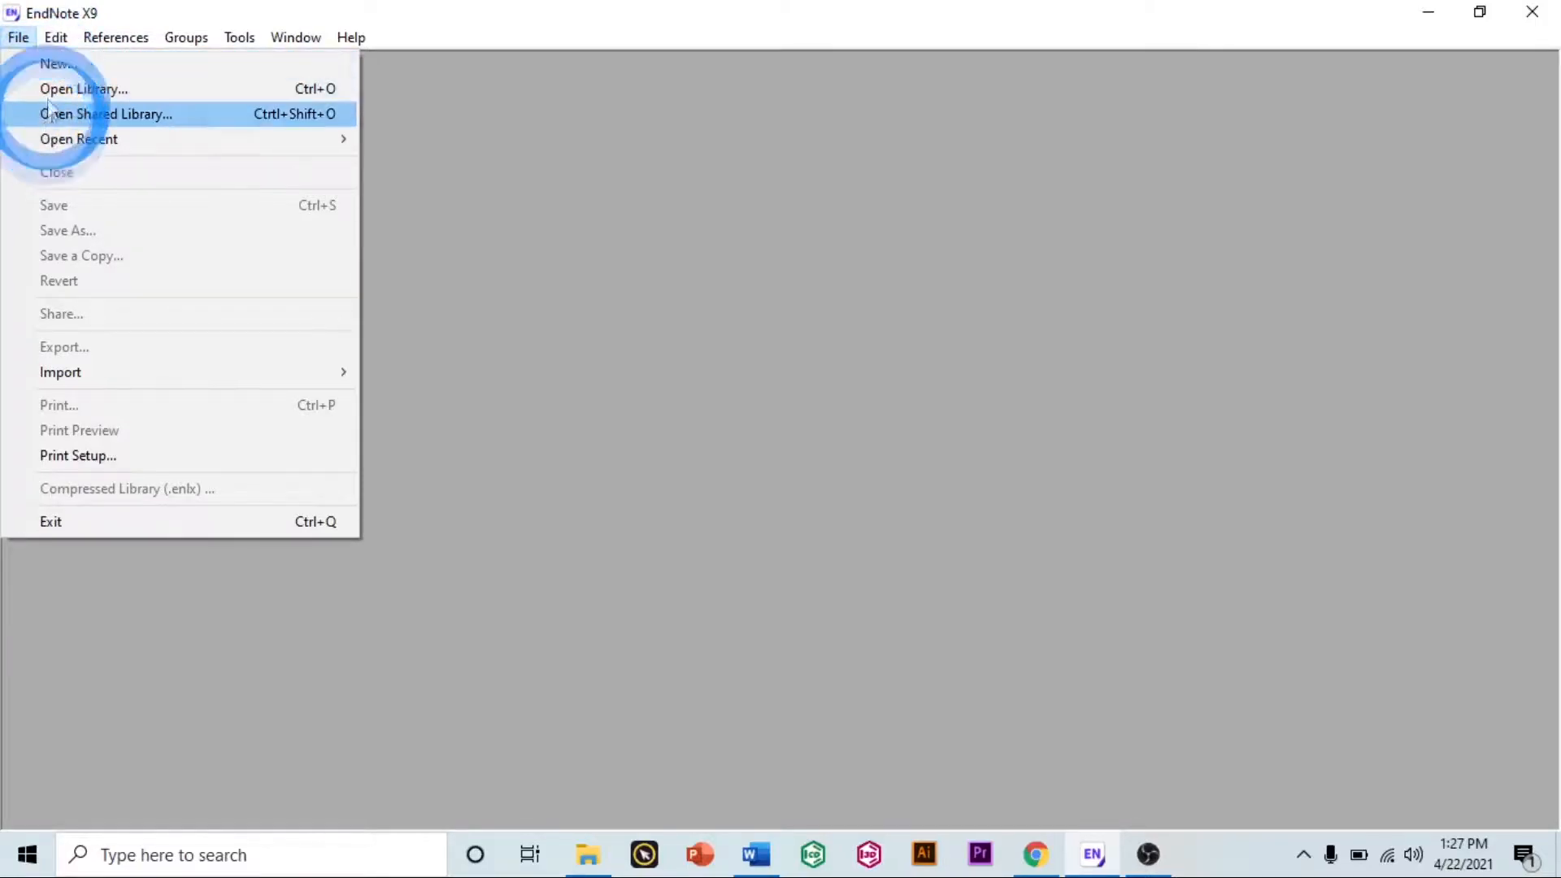
pyautogui.click(90, 75)
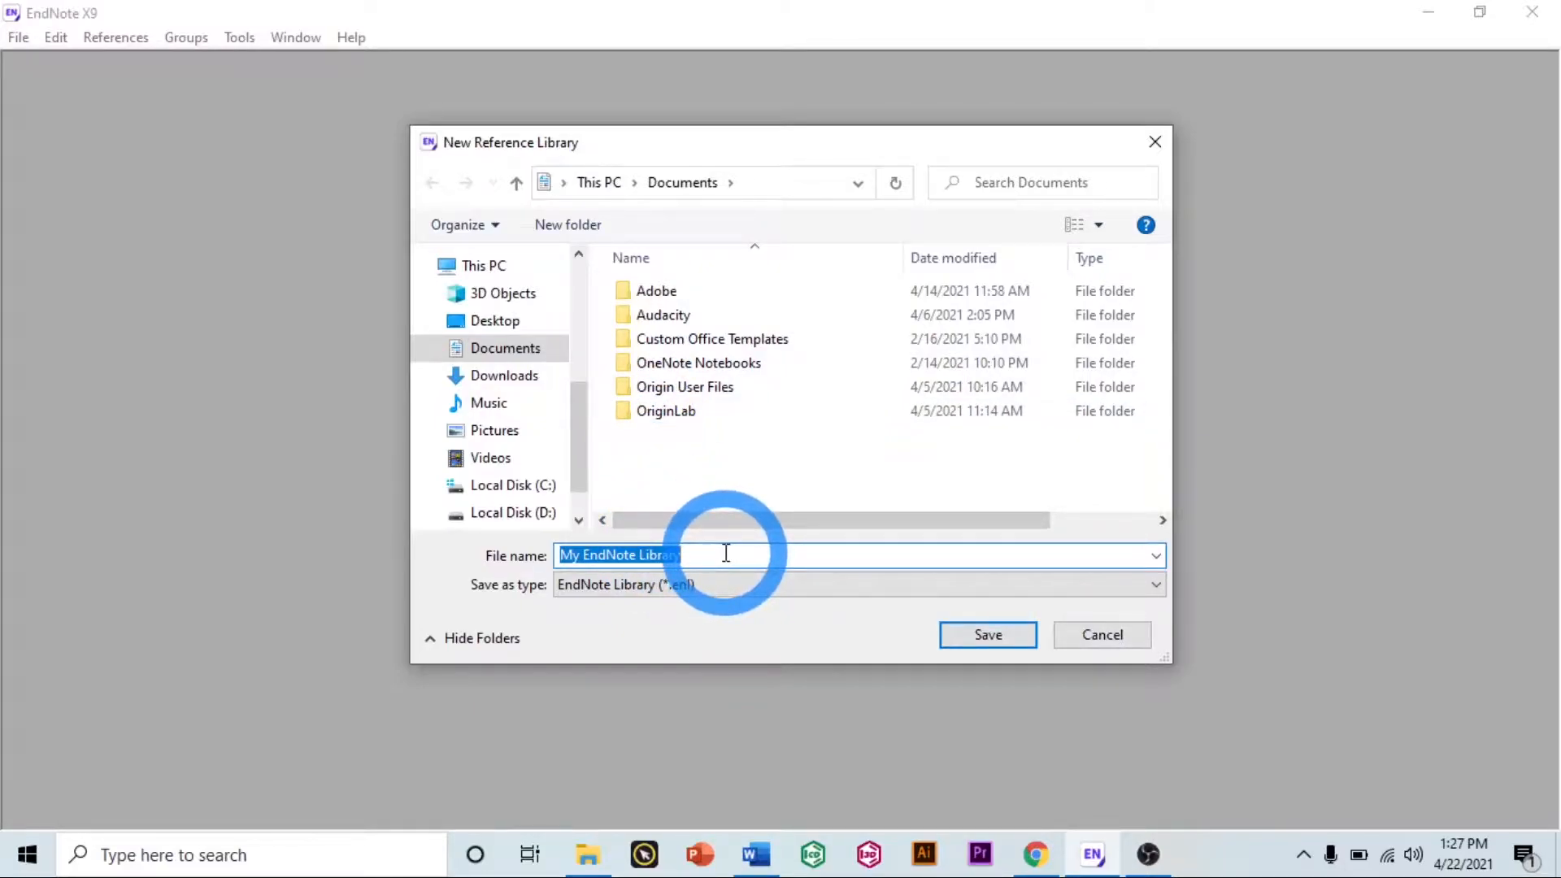
pyautogui.click(514, 320)
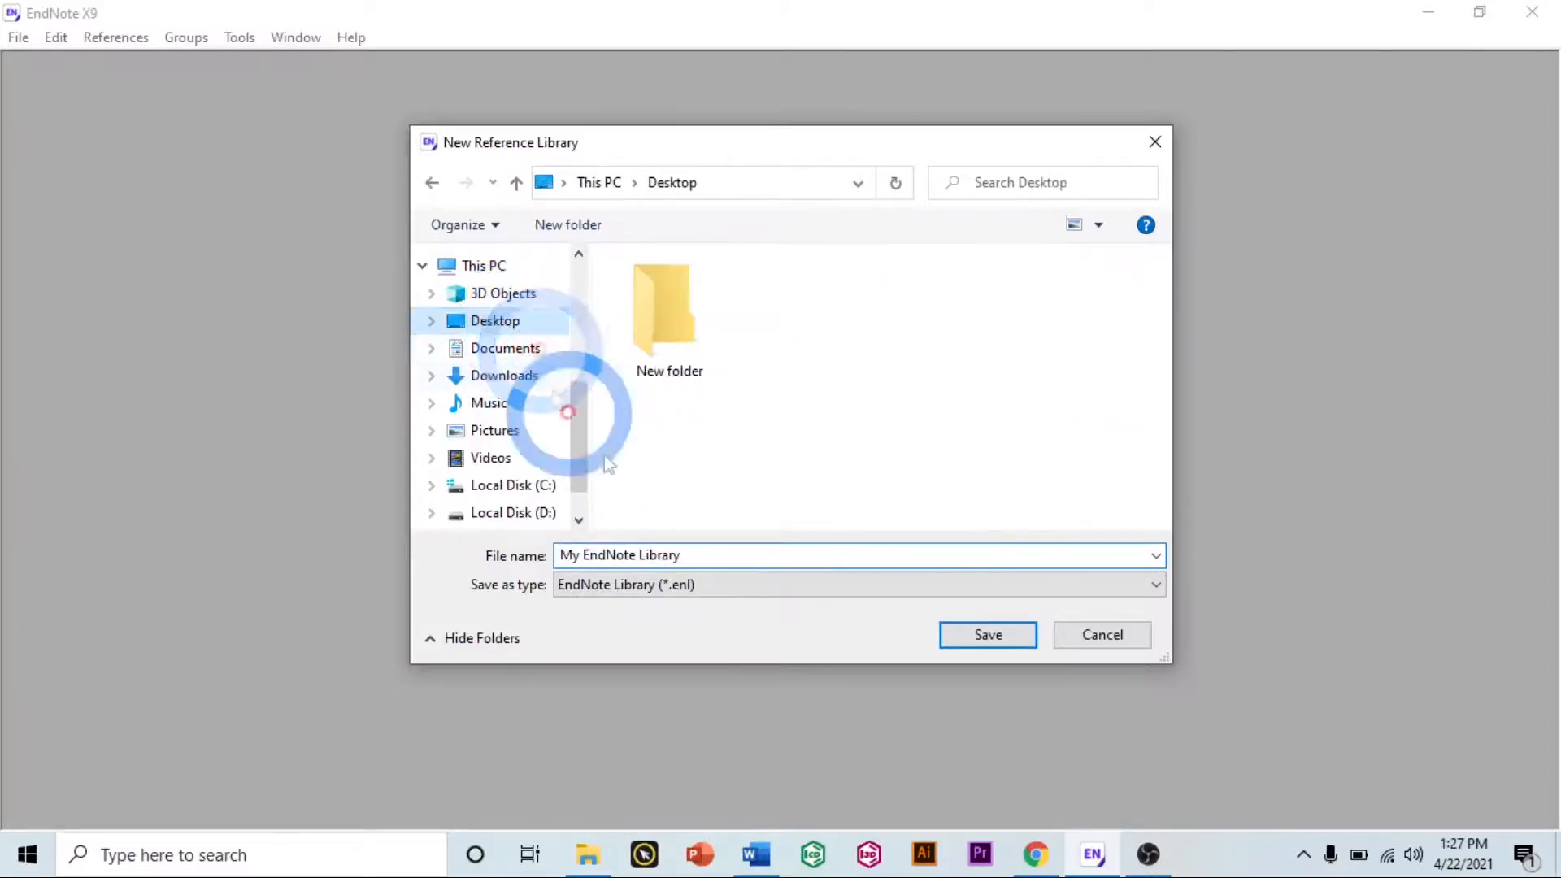
pyautogui.click(706, 557)
pyautogui.click(726, 554)
pyautogui.moveTo(759, 552); pyautogui.dragTo(534, 550)
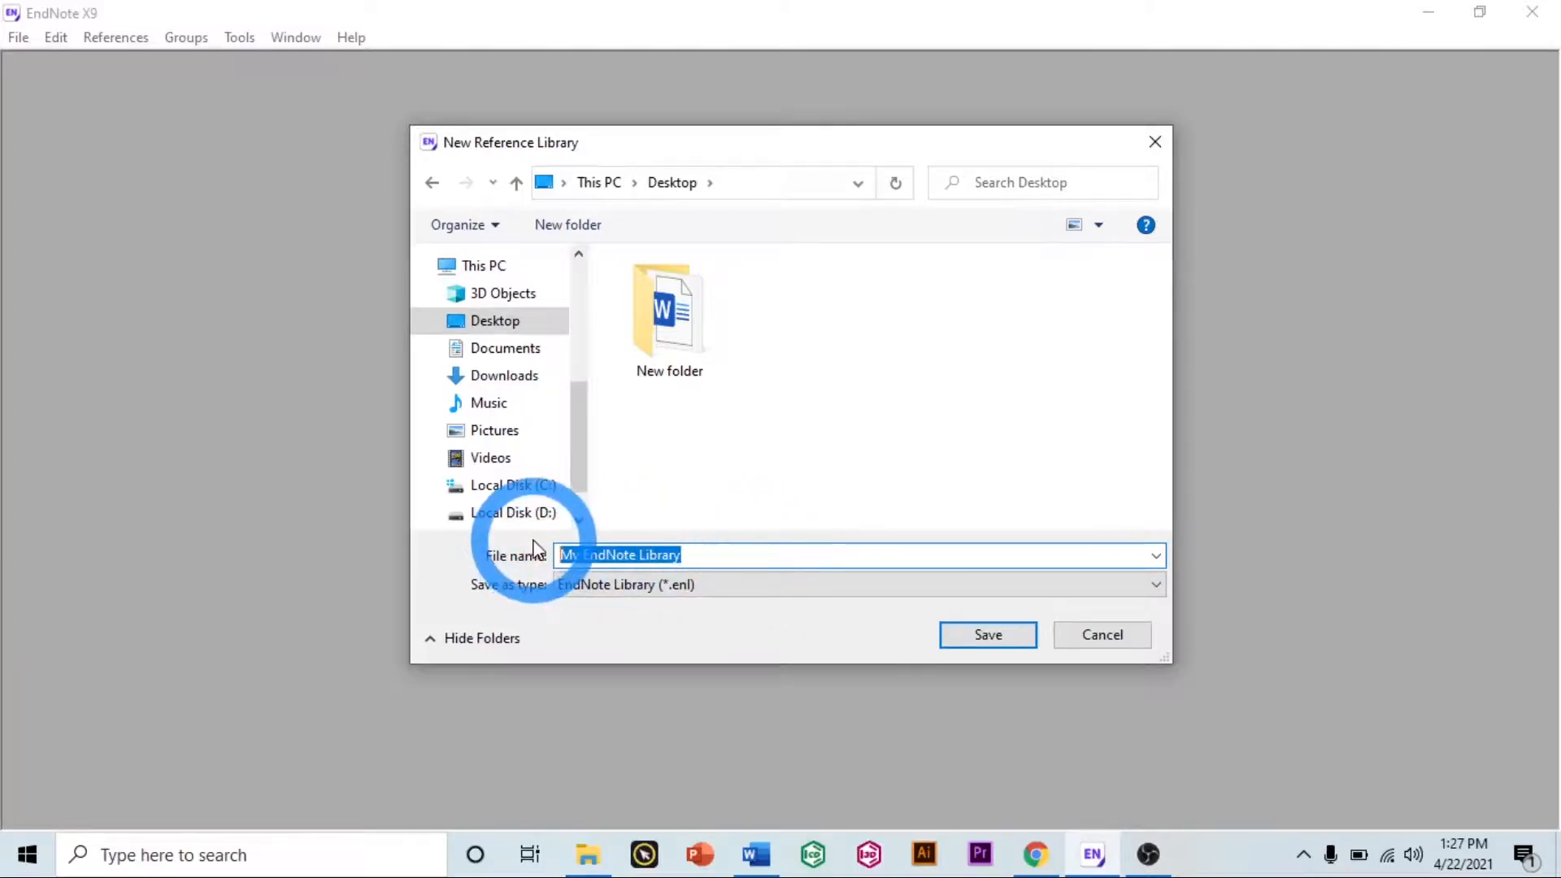
pyautogui.press('BackSpace')
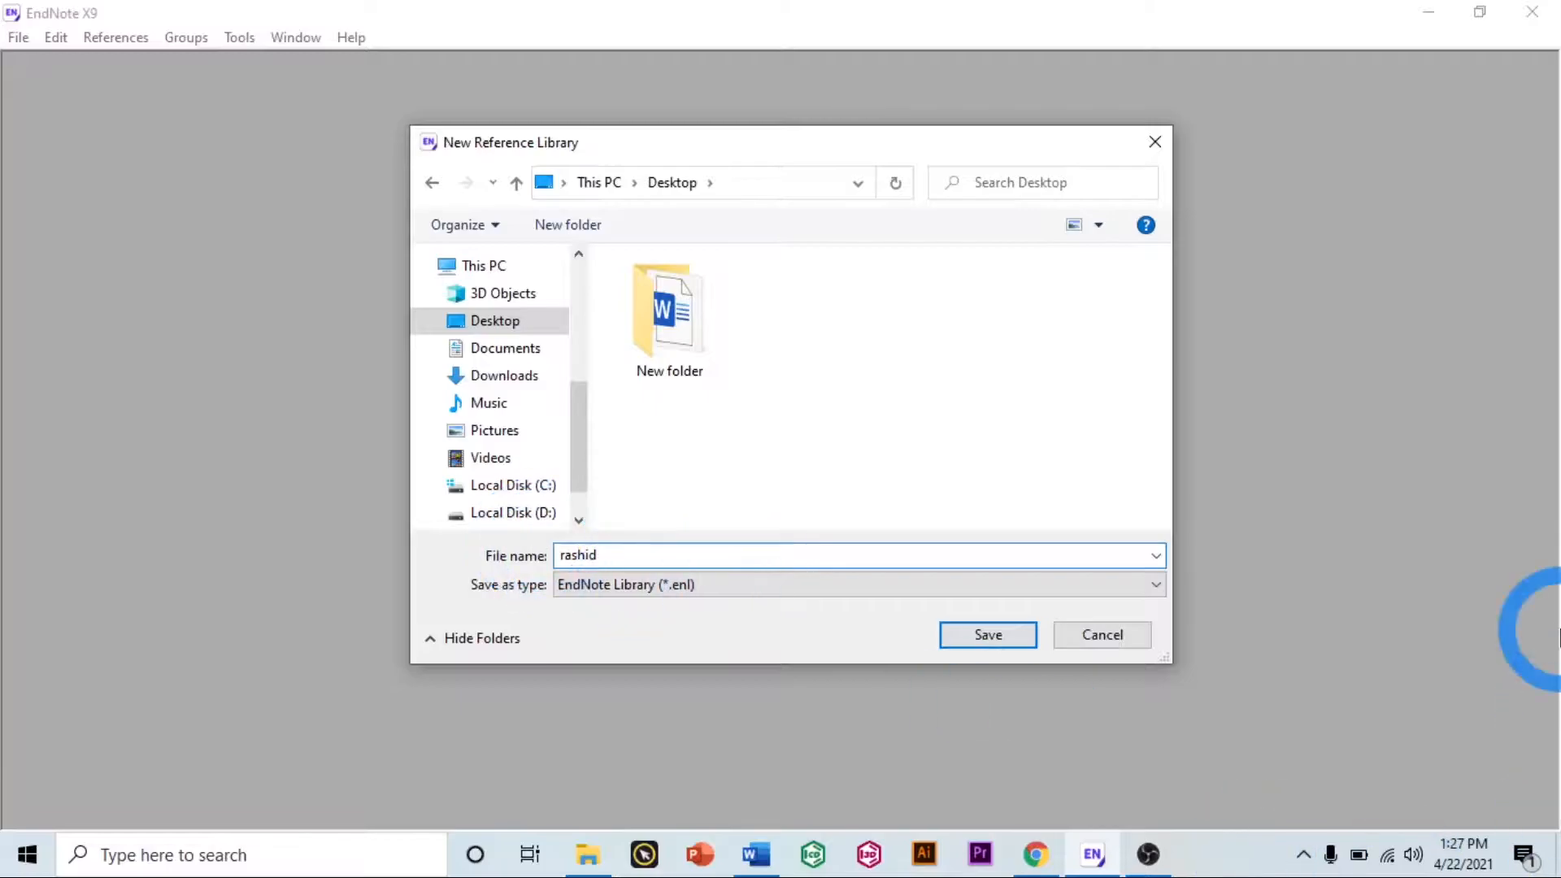
pyautogui.click(1005, 638)
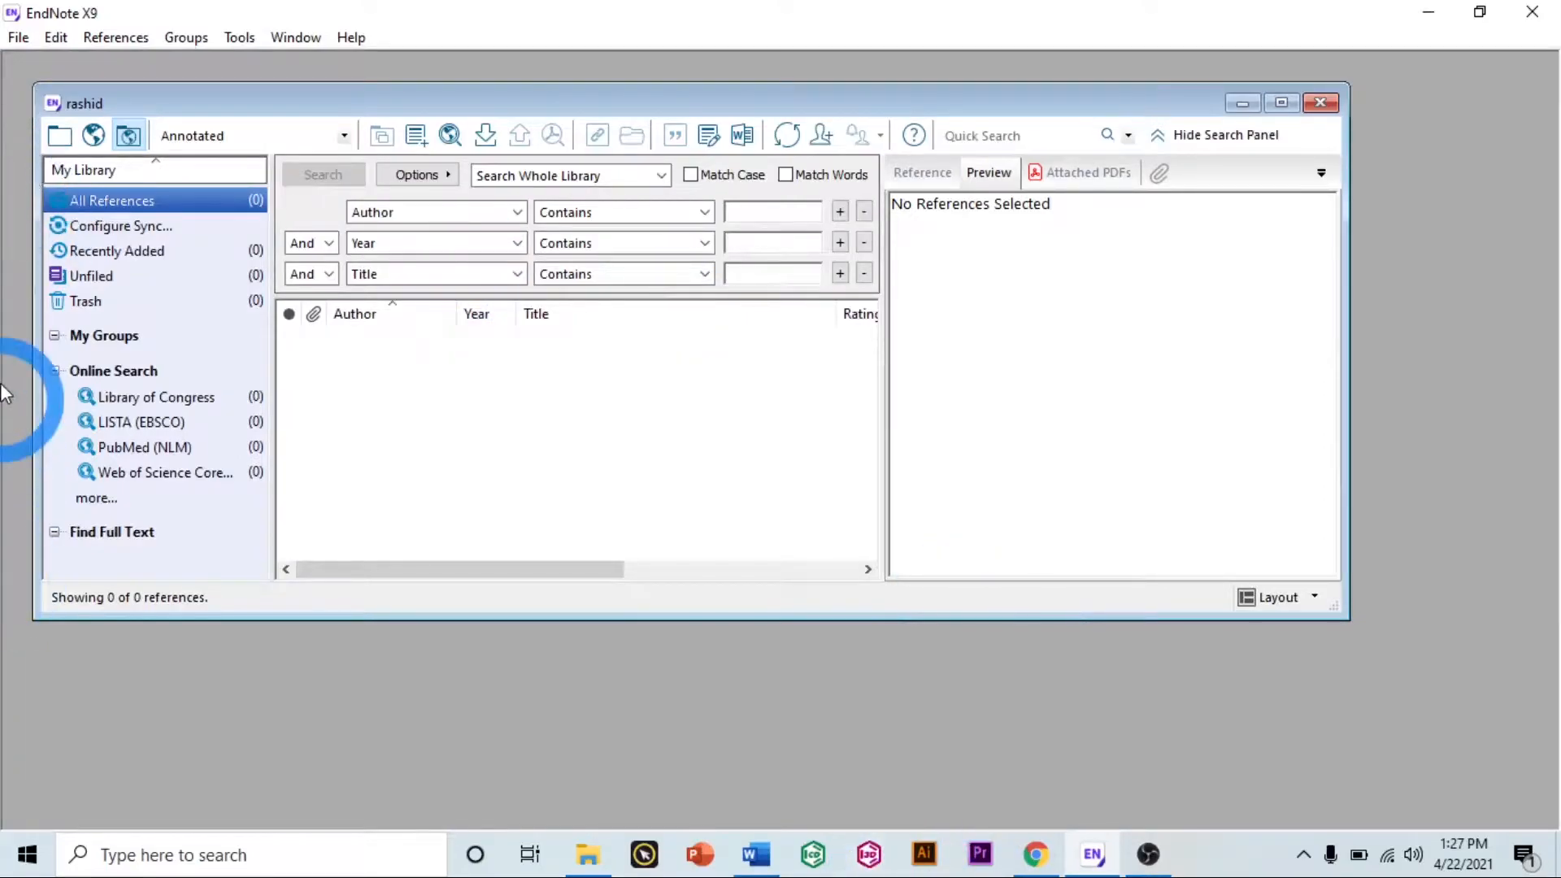
# Step: Close EndNote, refresh the desktop and reopen the newly created library
pyautogui.click(1532, 11)
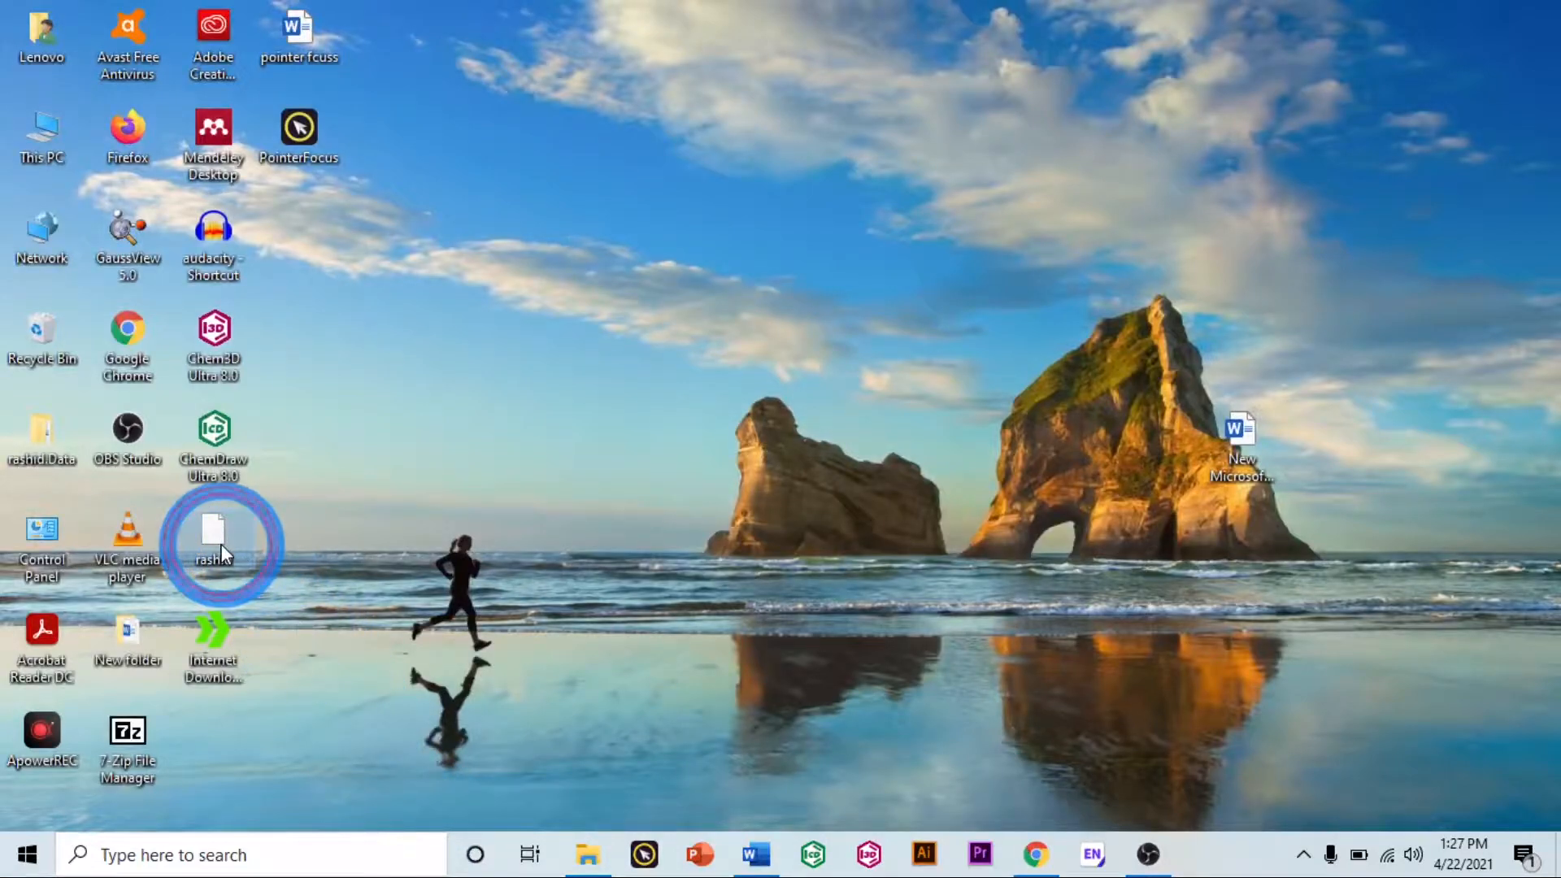
pyautogui.rightClick(877, 301)
pyautogui.click(930, 362)
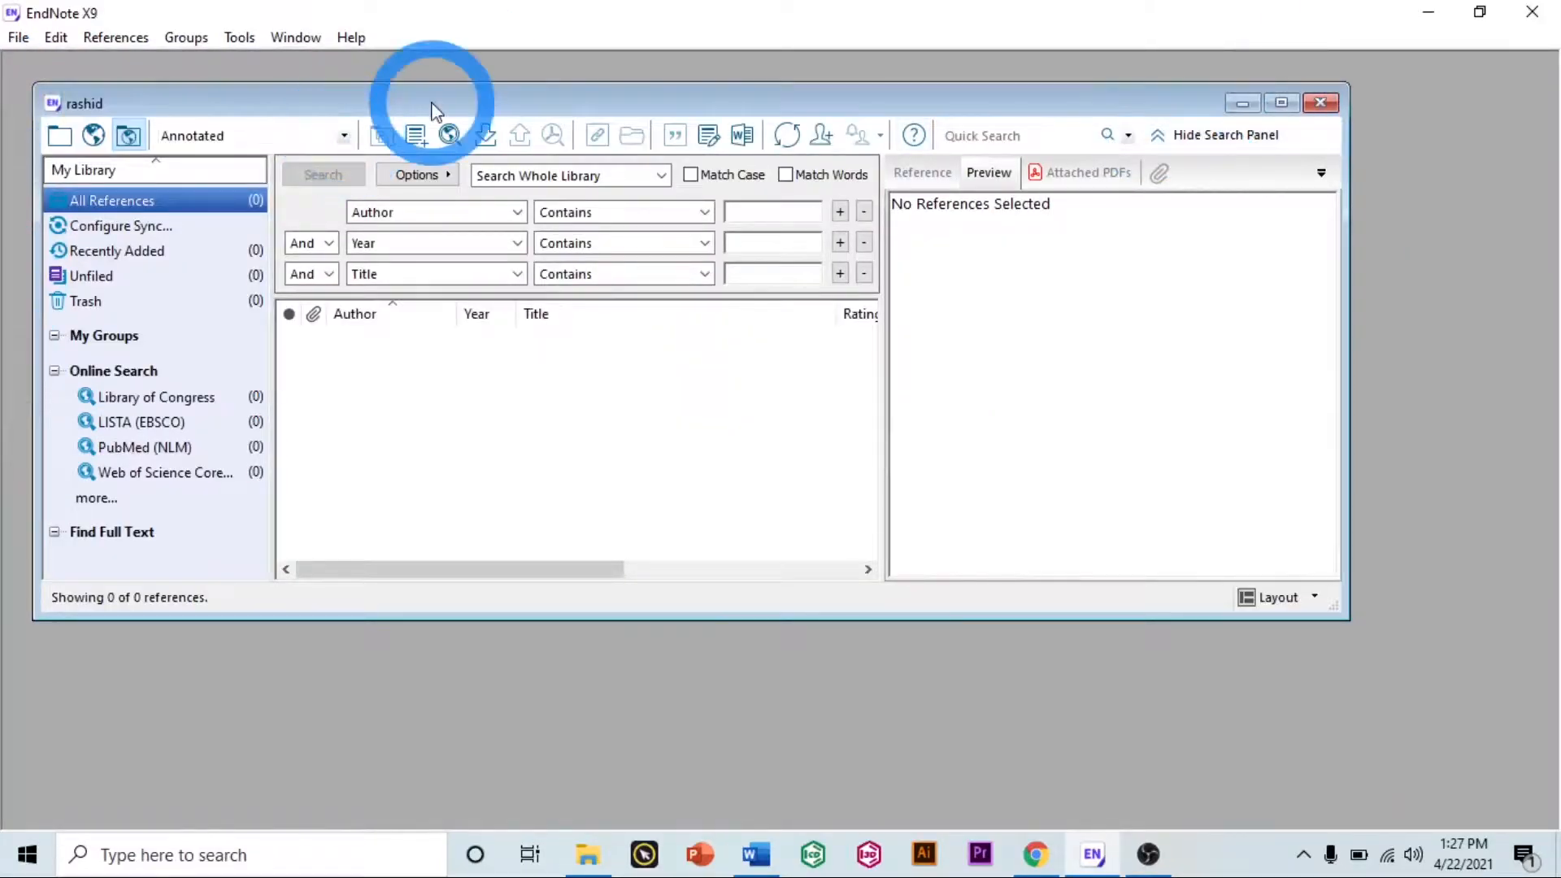
# Step: Reposition the library window and view the list of available output styles
pyautogui.moveTo(431, 103); pyautogui.dragTo(498, 105)
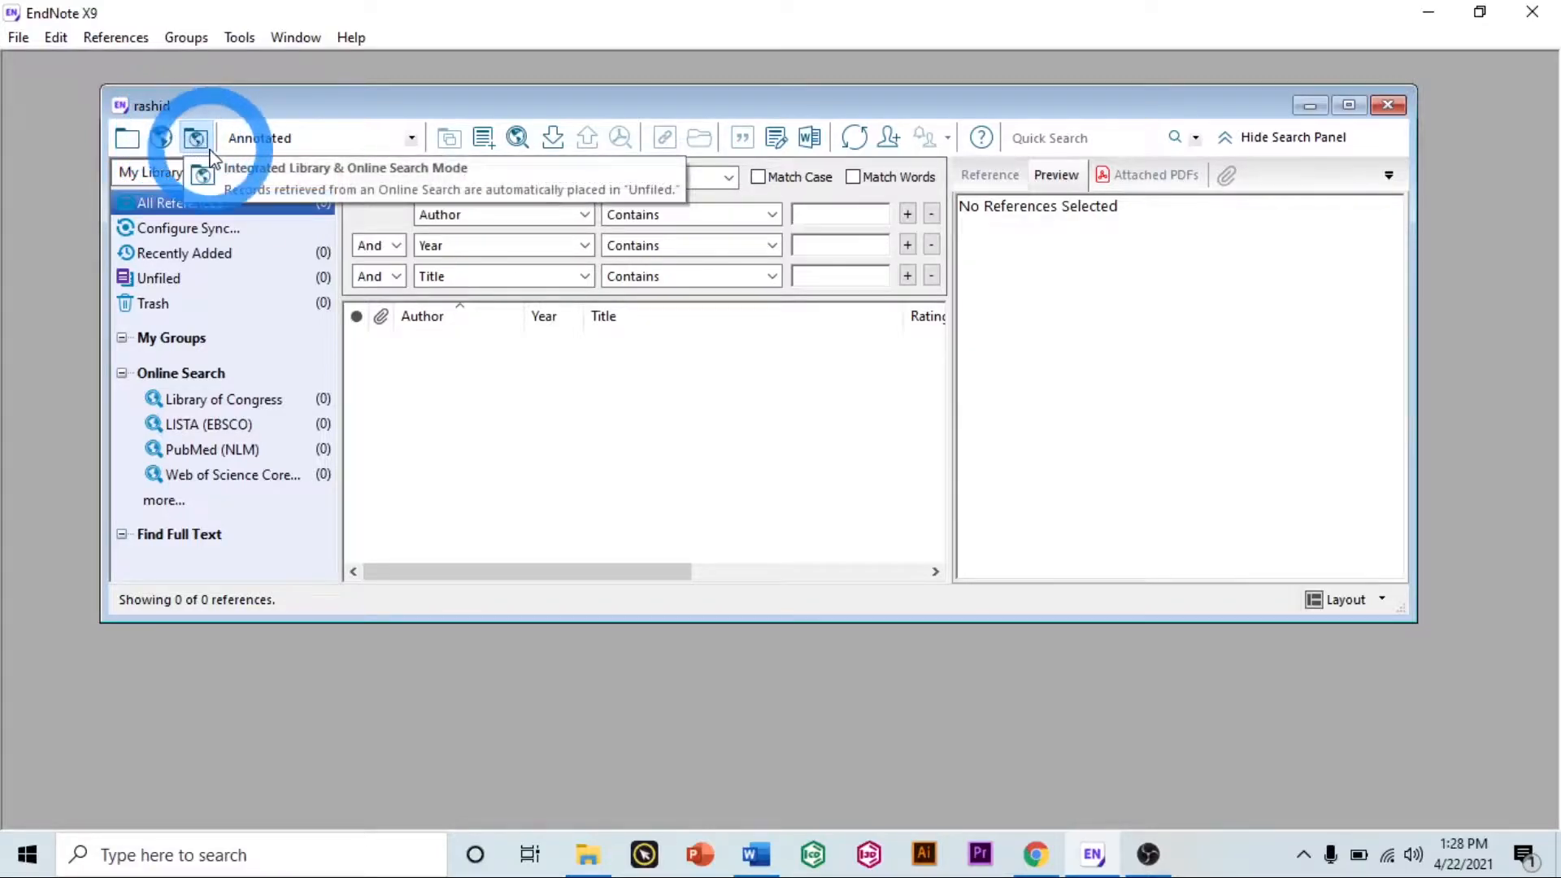
pyautogui.click(410, 138)
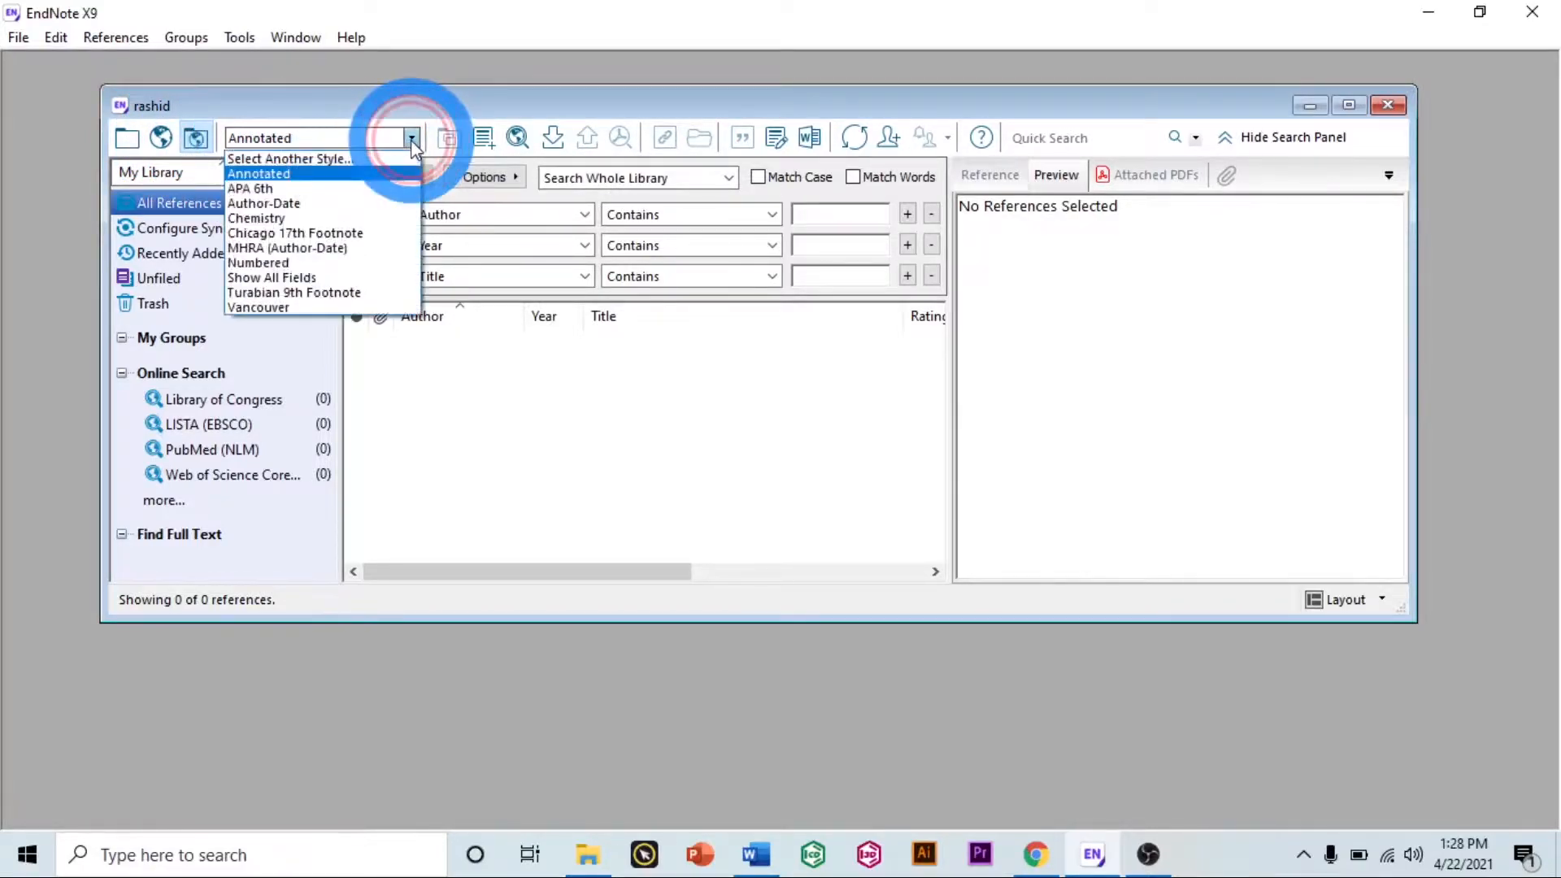
pyautogui.click(411, 138)
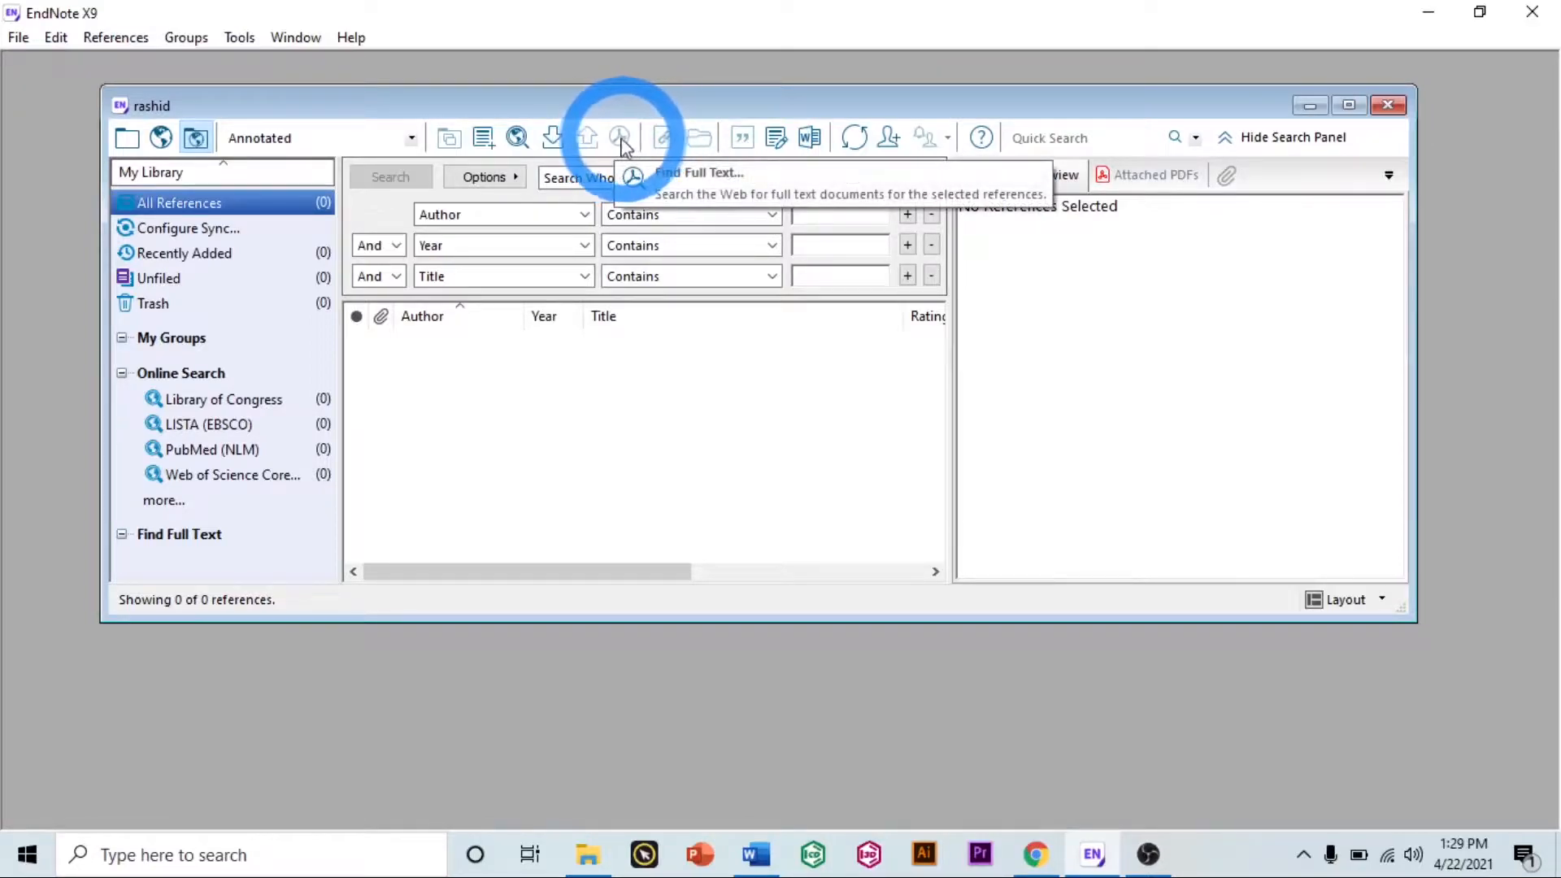
pyautogui.click(518, 137)
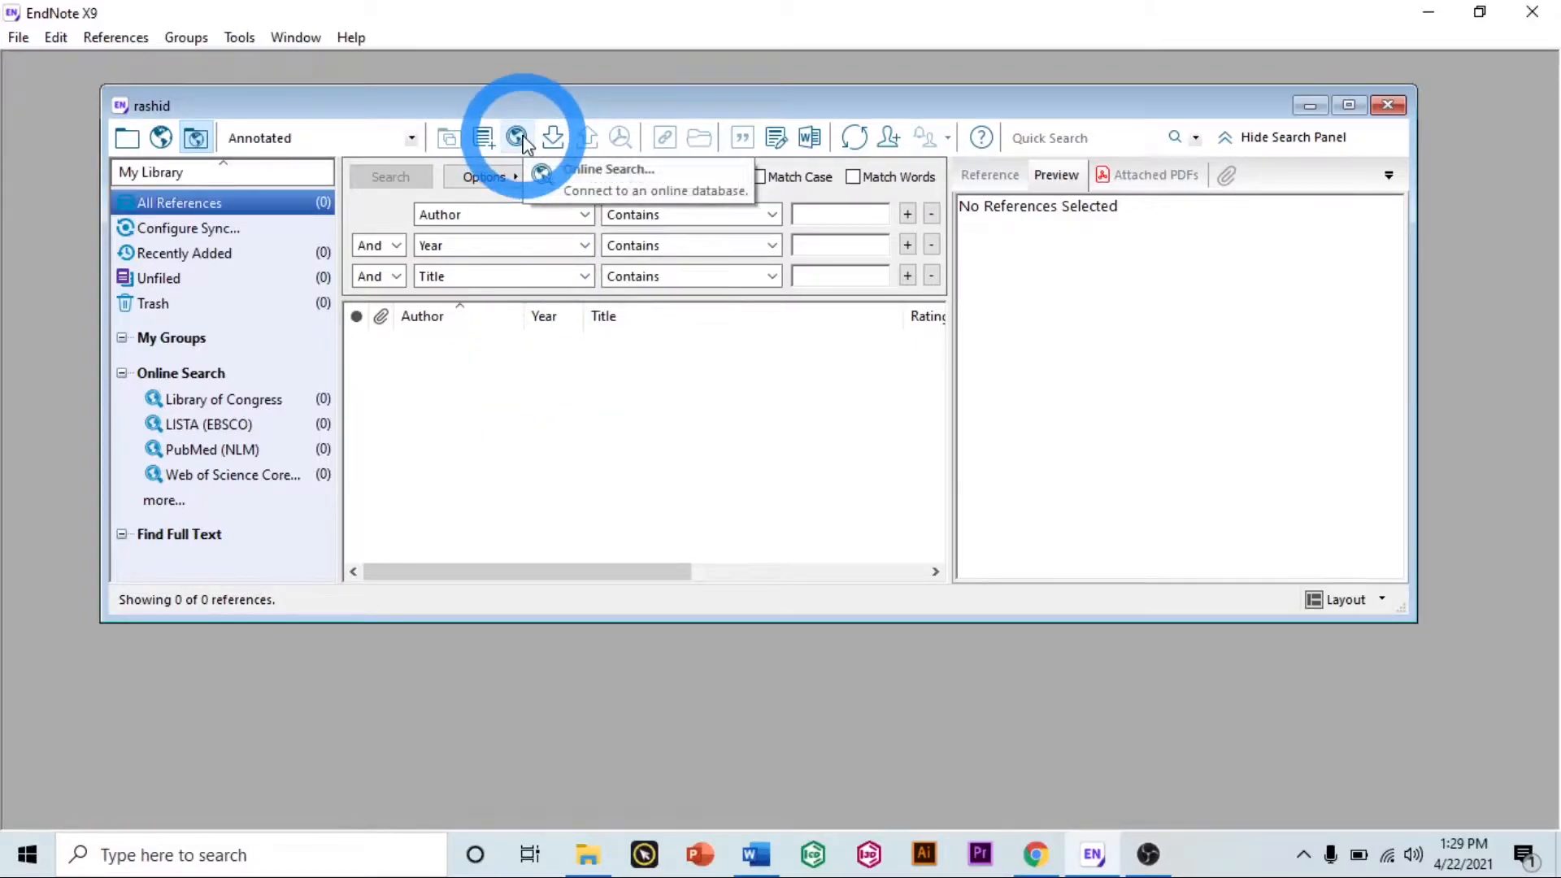
pyautogui.click(243, 452)
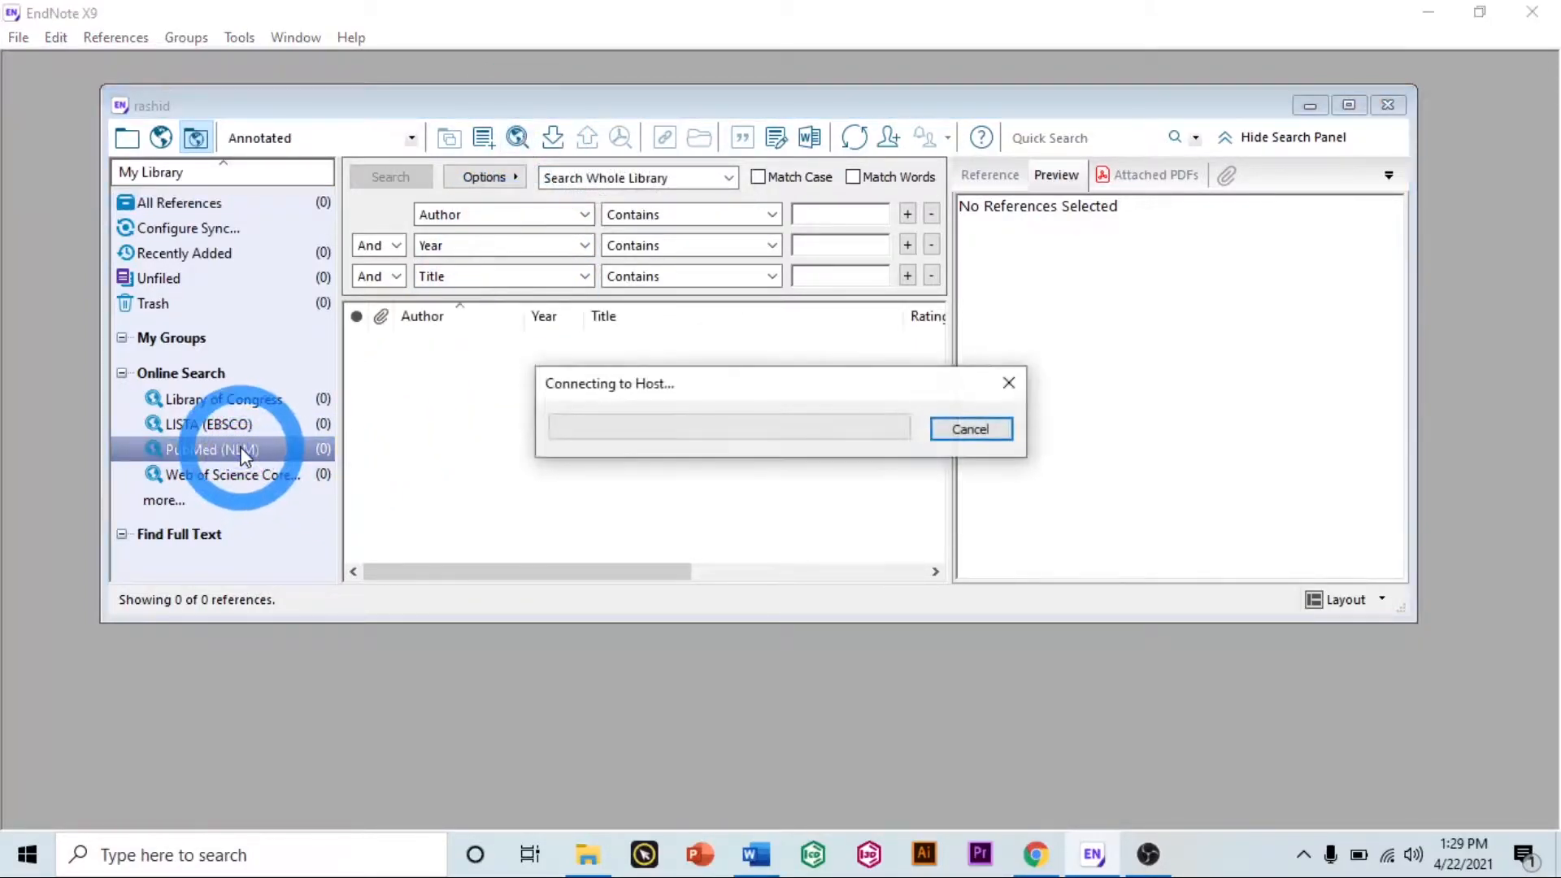
pyautogui.click(971, 429)
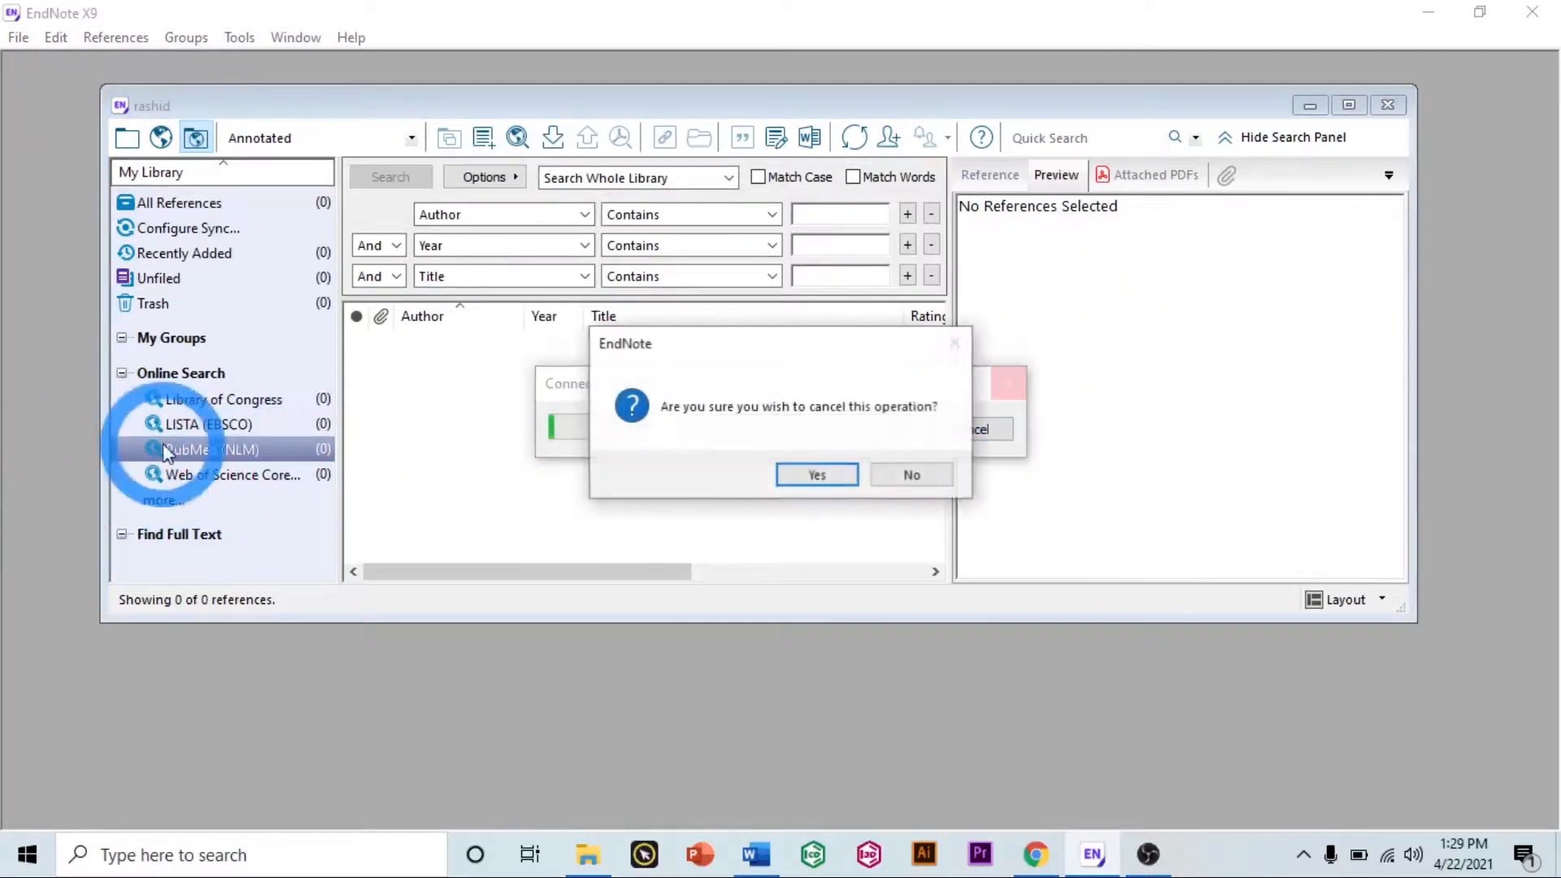
pyautogui.click(909, 475)
pyautogui.click(971, 429)
pyautogui.click(804, 473)
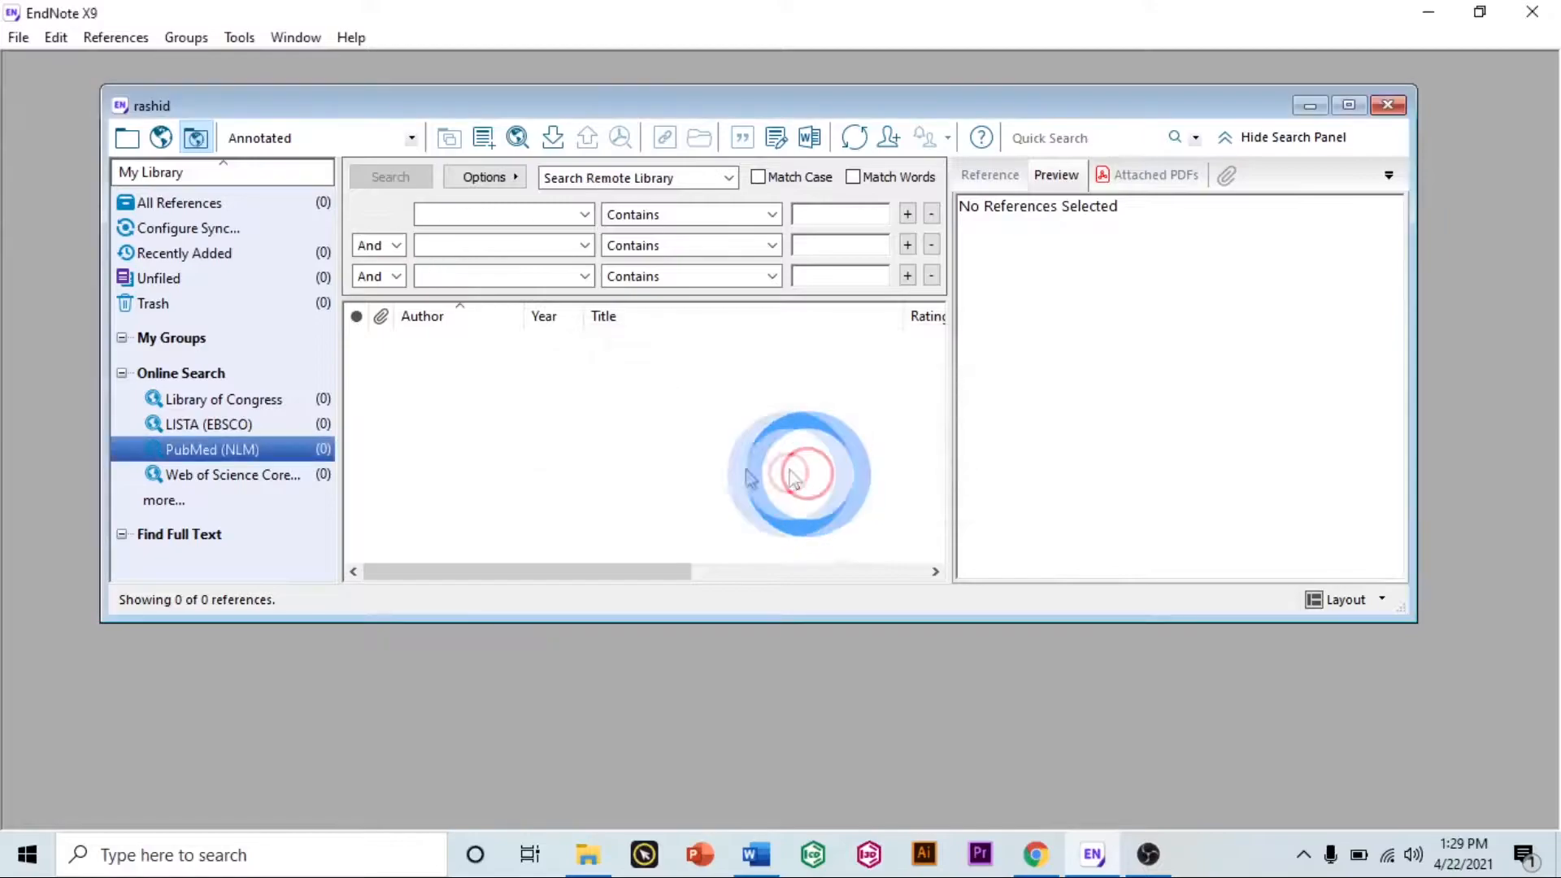
# Step: Remove PubMed (NLM) from the library's Online Search group
pyautogui.rightClick(273, 452)
pyautogui.click(333, 465)
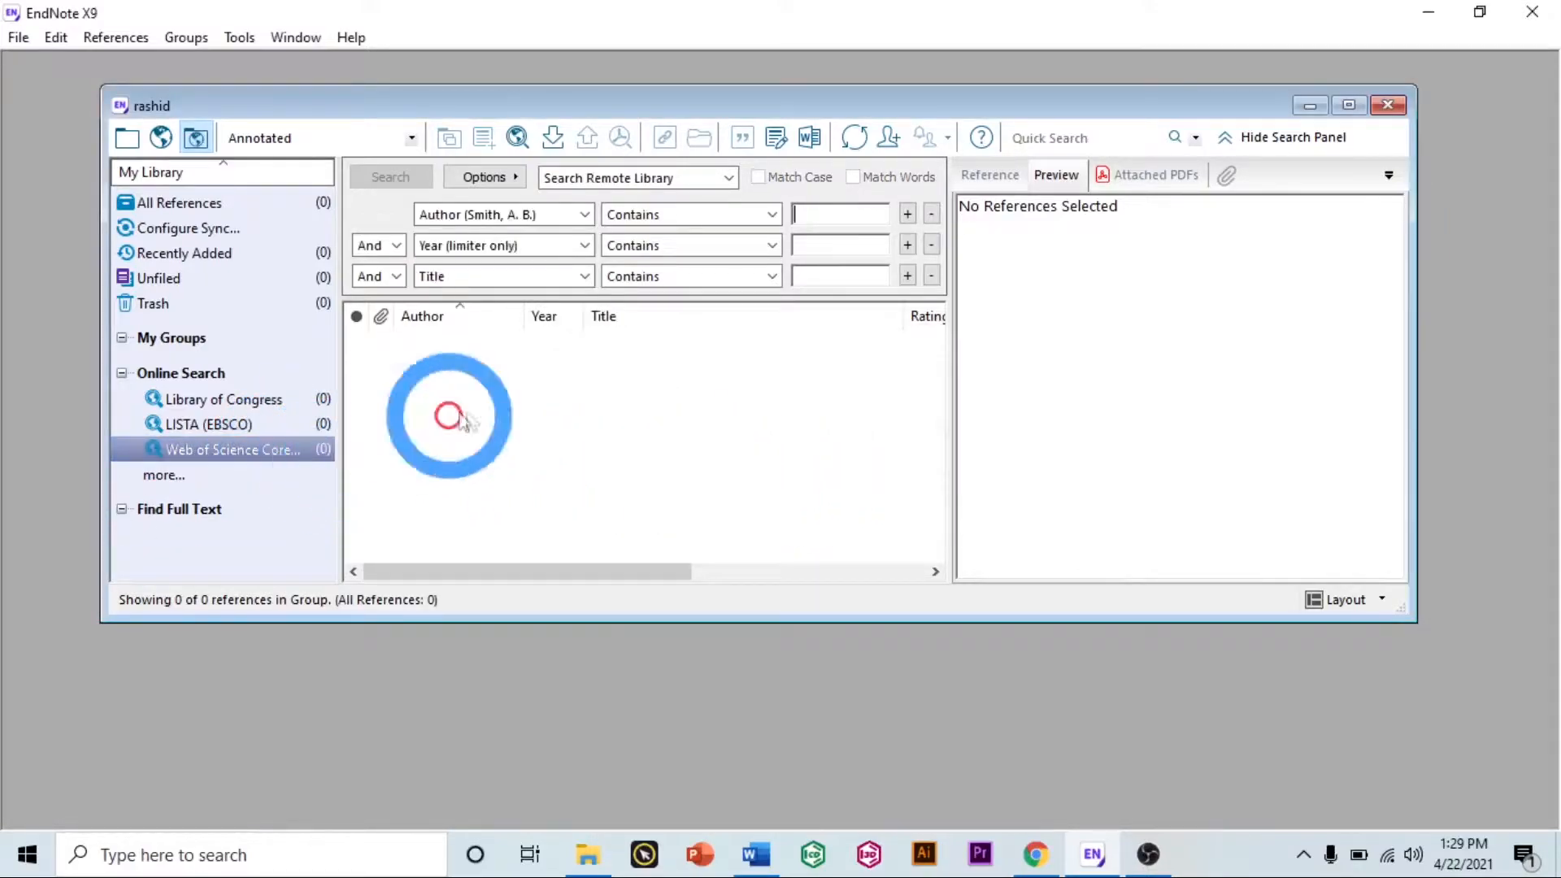
# Step: Choose PubMed (NLM) from the online connection files and connect to it so it joins the Online Search group
pyautogui.click(531, 139)
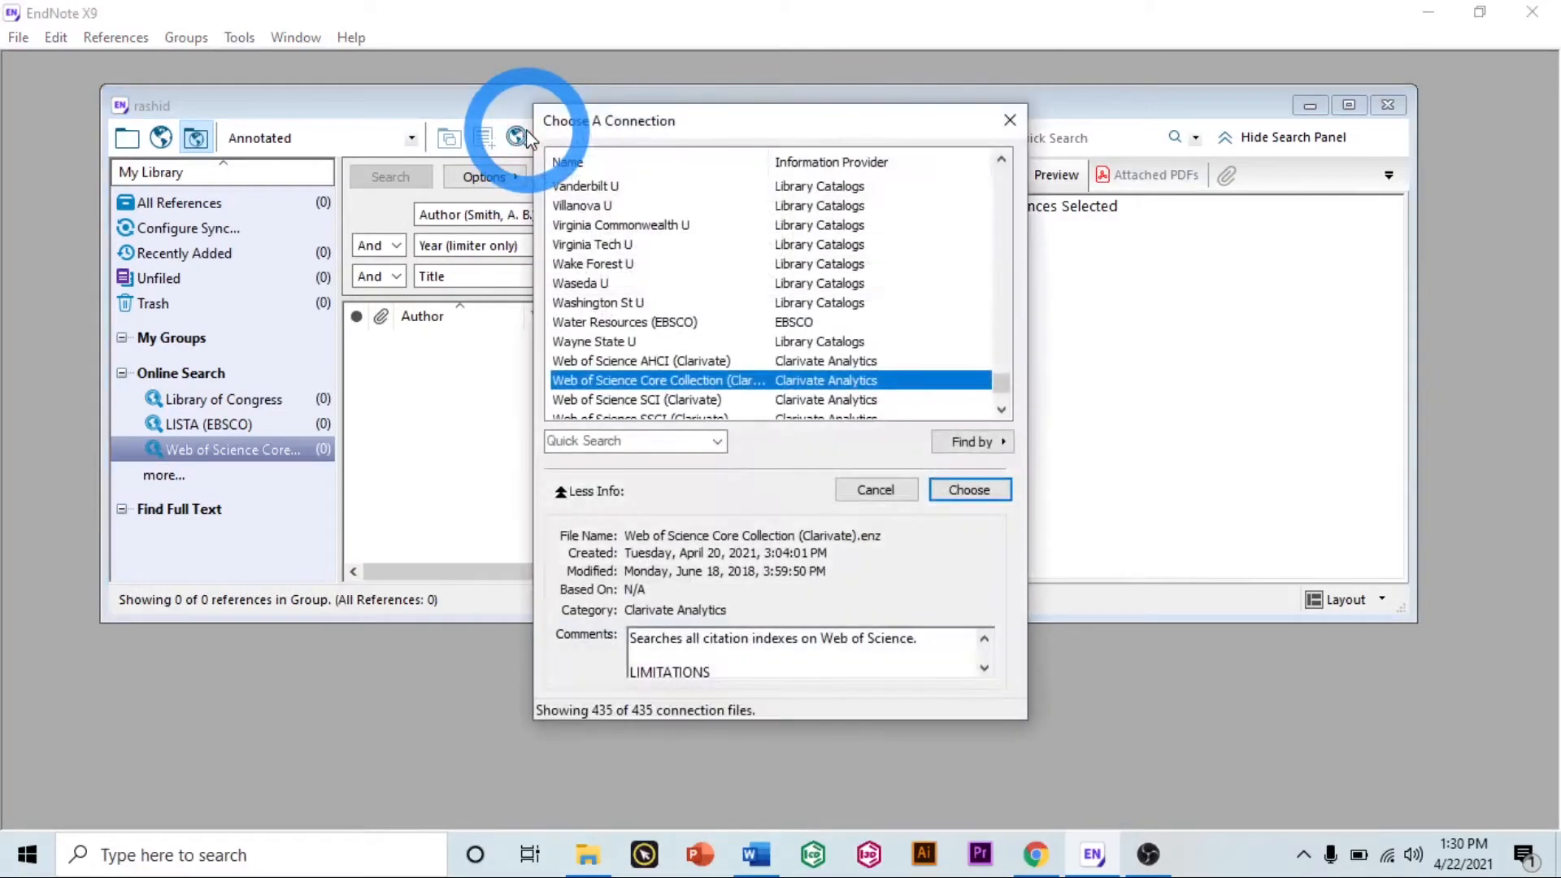
pyautogui.click(1009, 120)
pyautogui.click(518, 138)
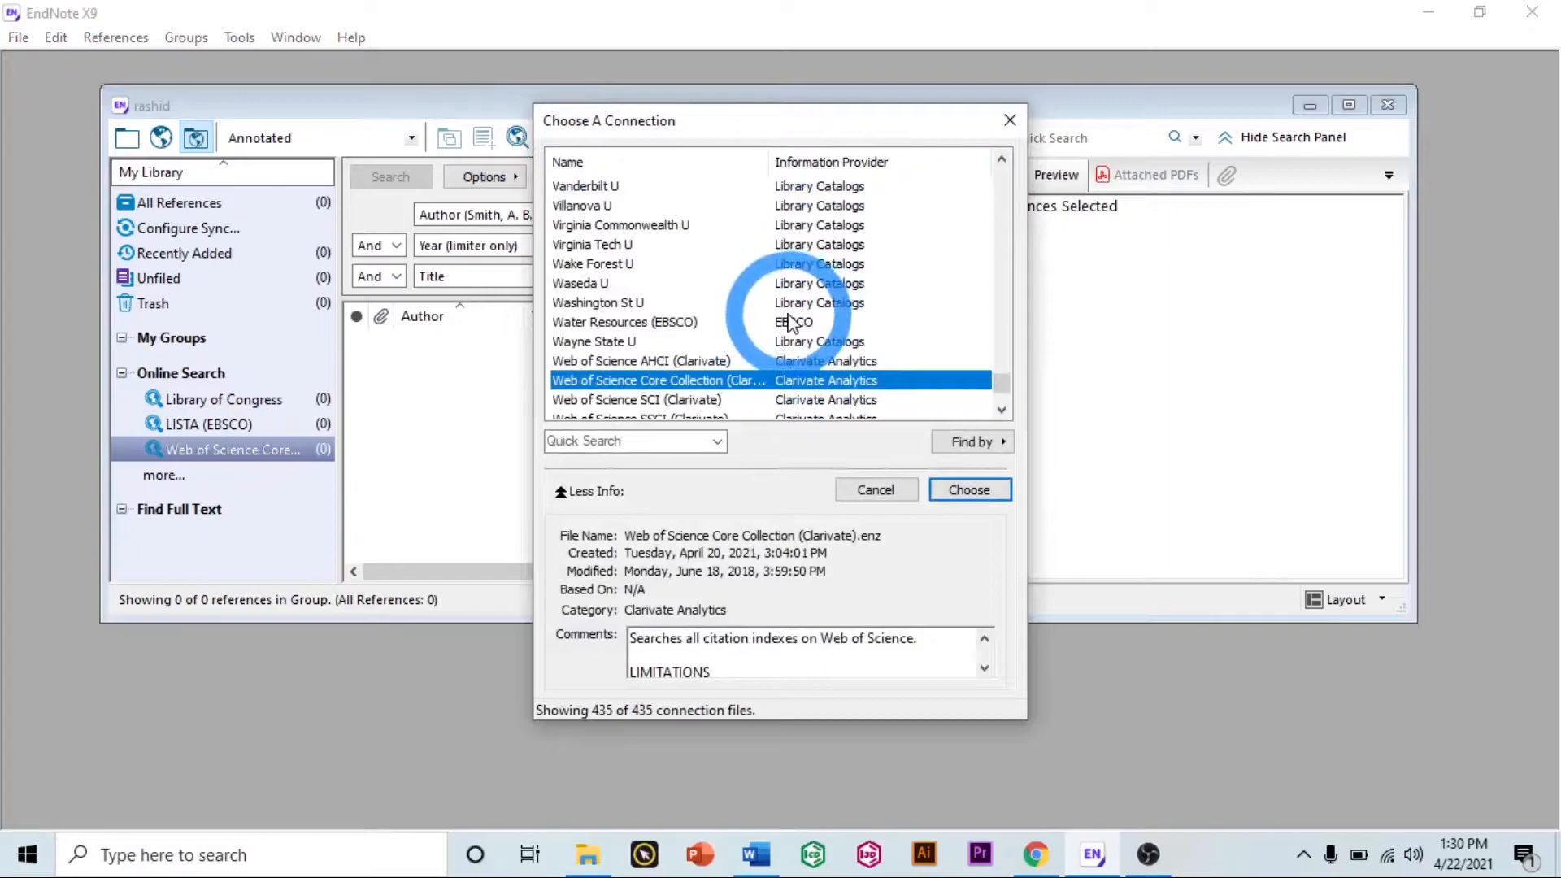
pyautogui.scroll(5, 792, 323)
pyautogui.scroll(-10, 794, 302)
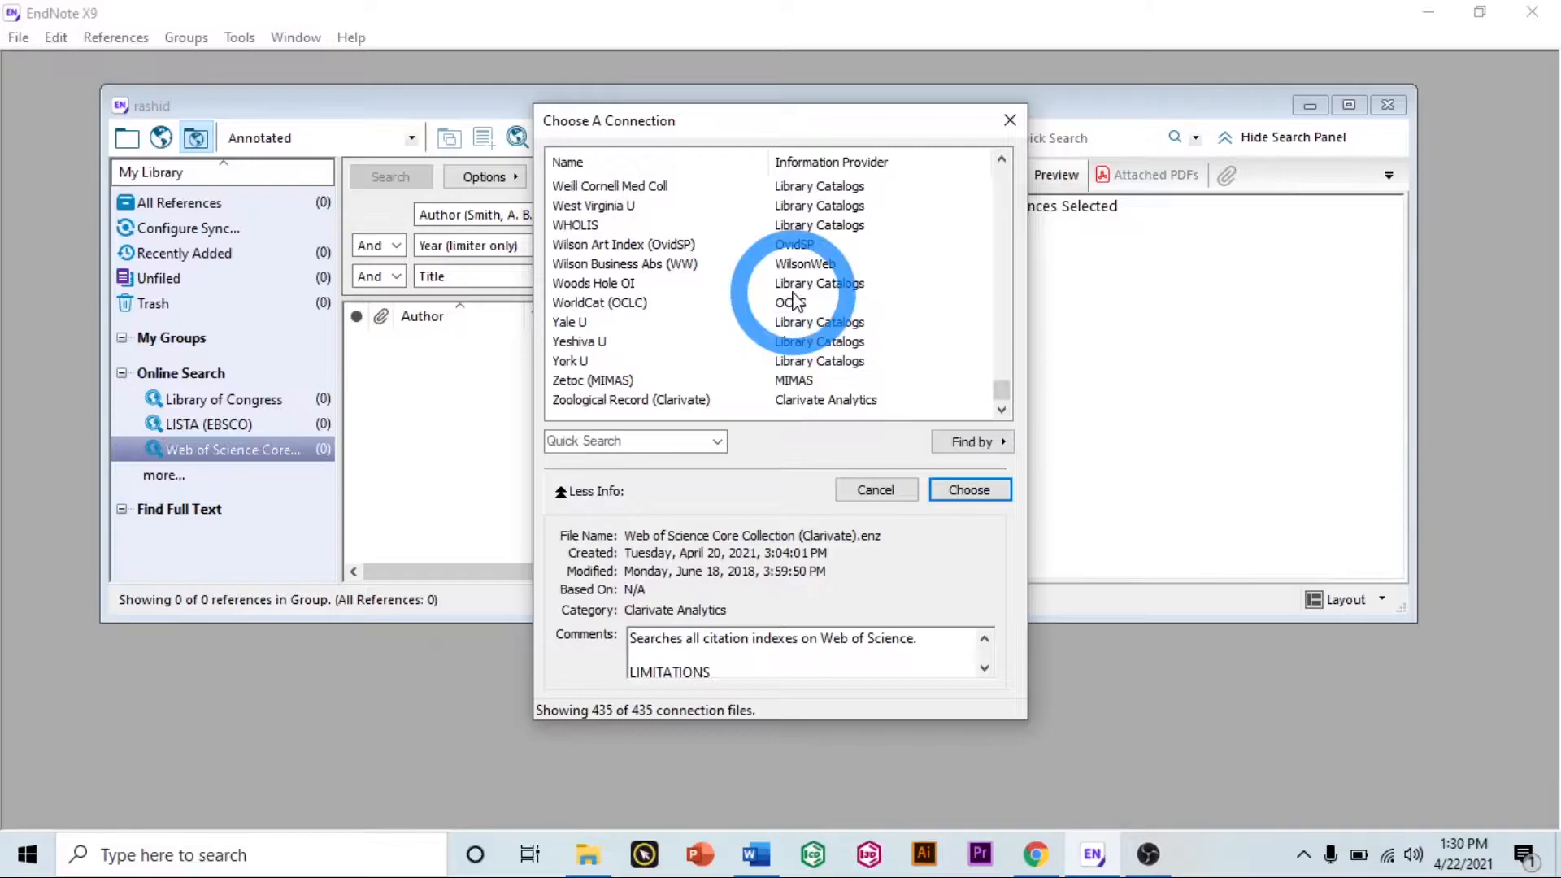
pyautogui.scroll(10, 793, 302)
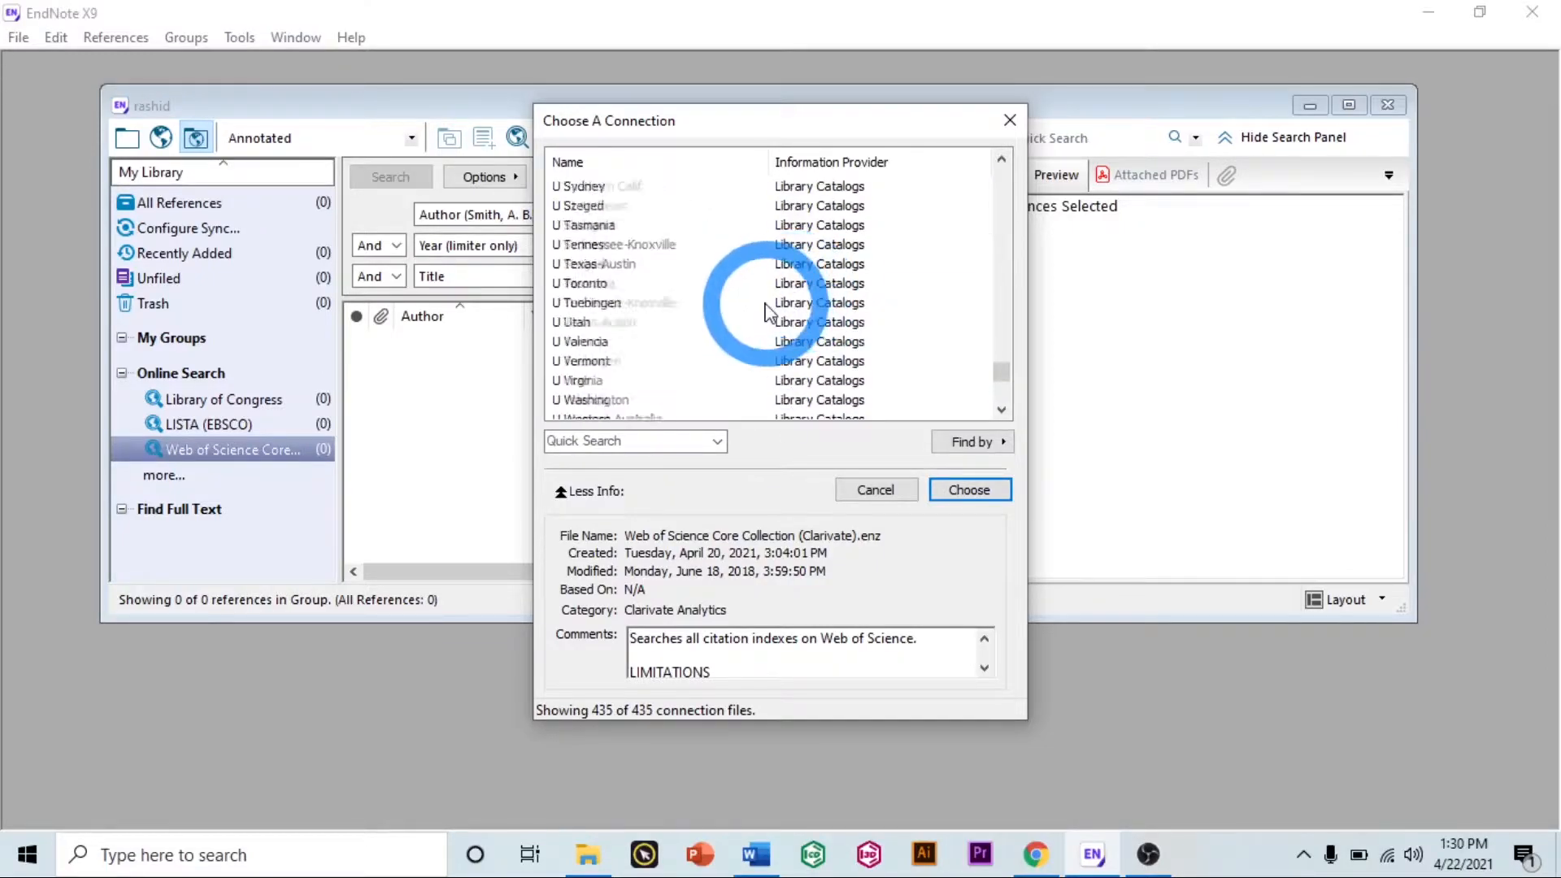
pyautogui.press('p')
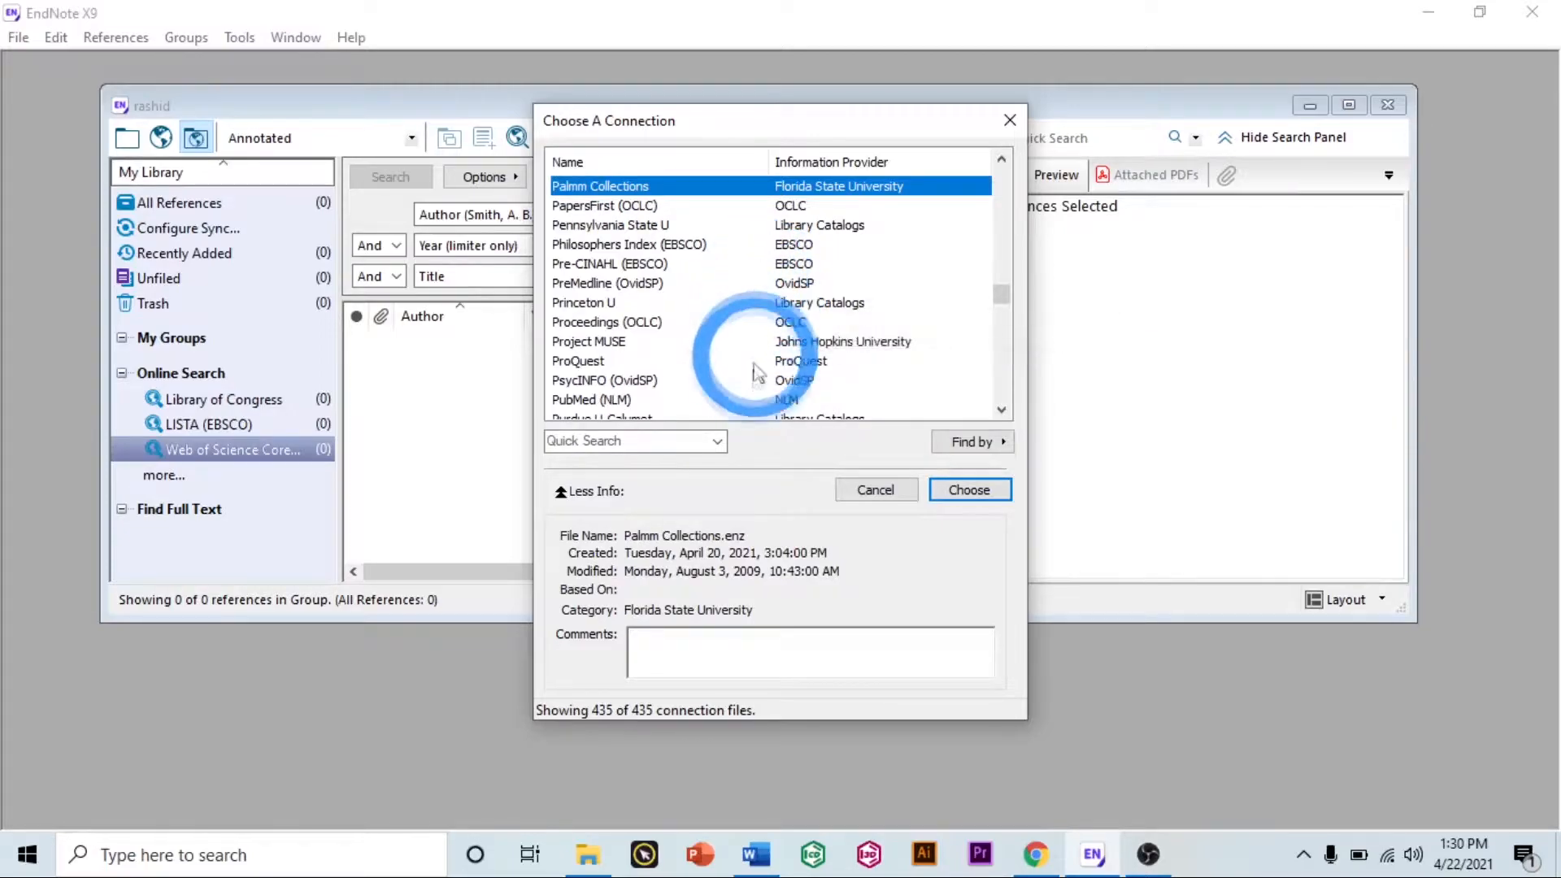
pyautogui.click(707, 399)
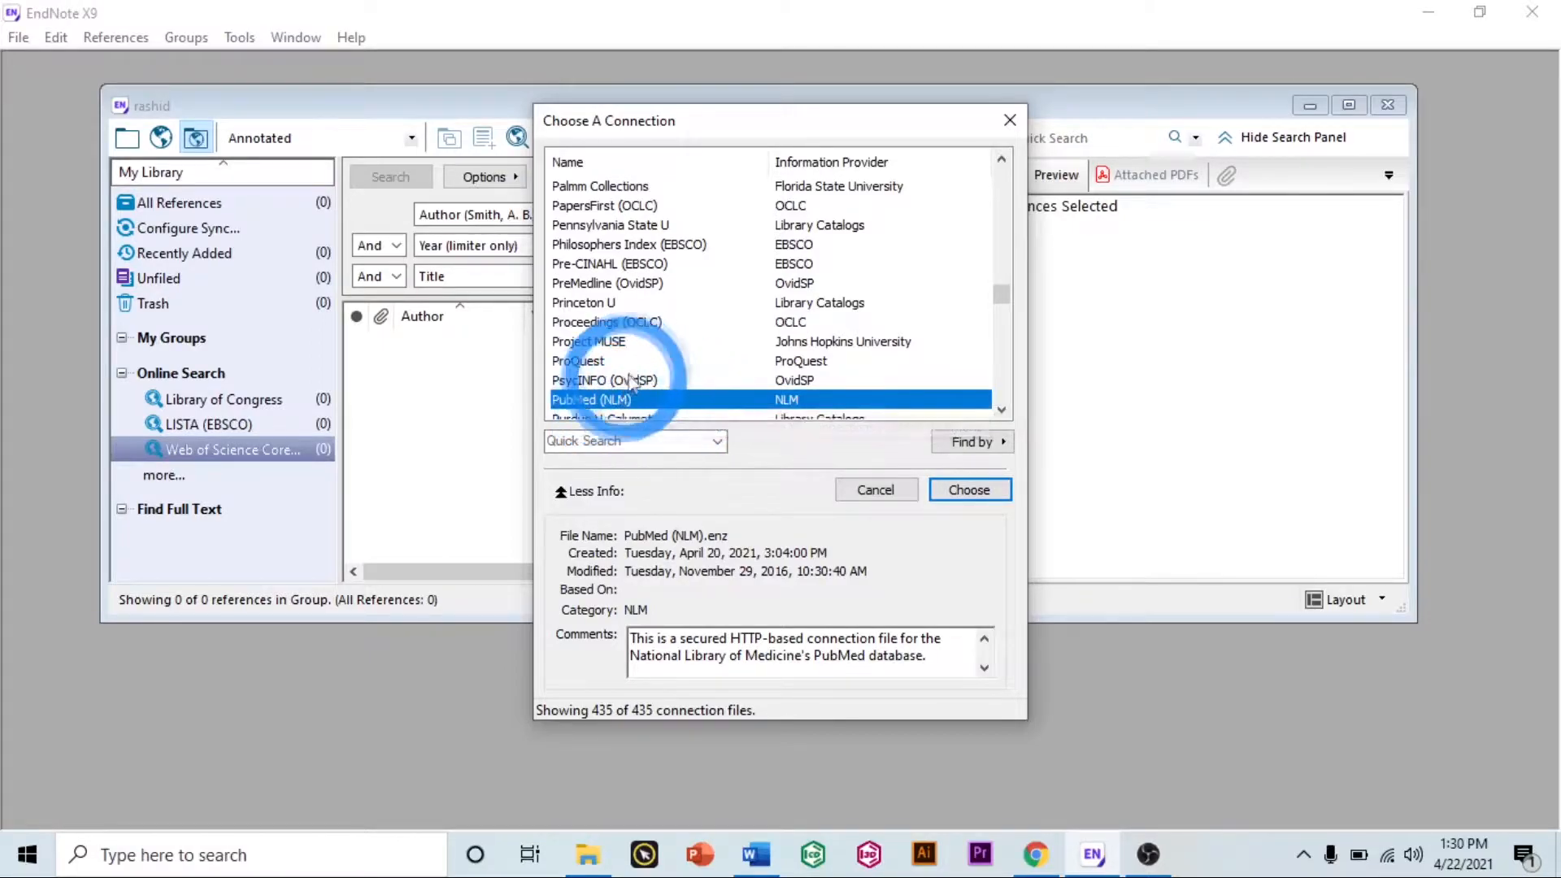
pyautogui.scroll(-1, 659, 398)
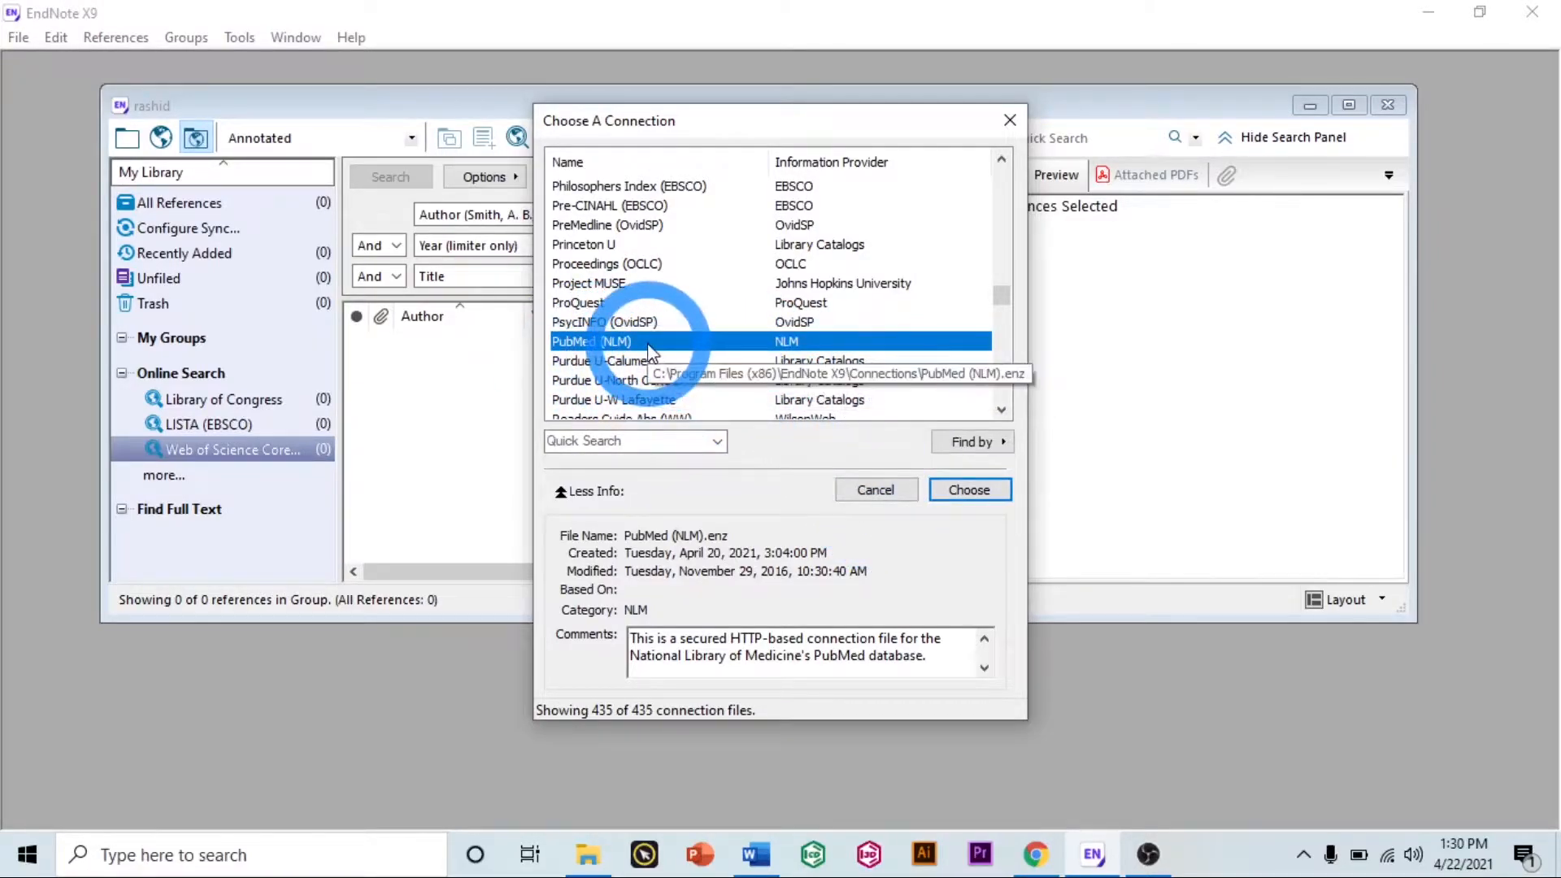
pyautogui.click(969, 489)
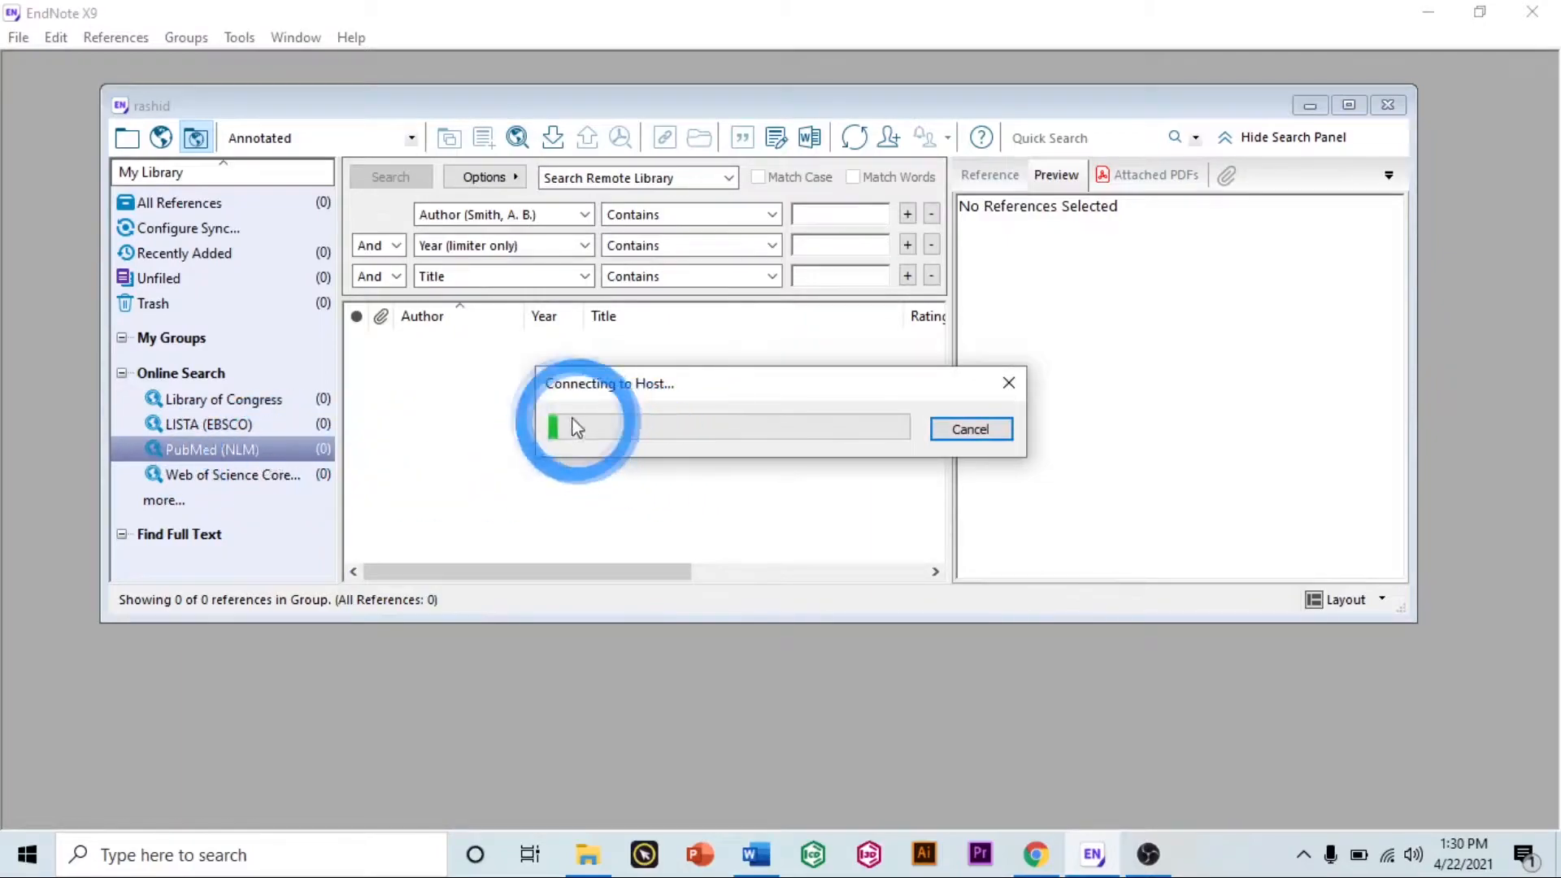
pyautogui.click(925, 452)
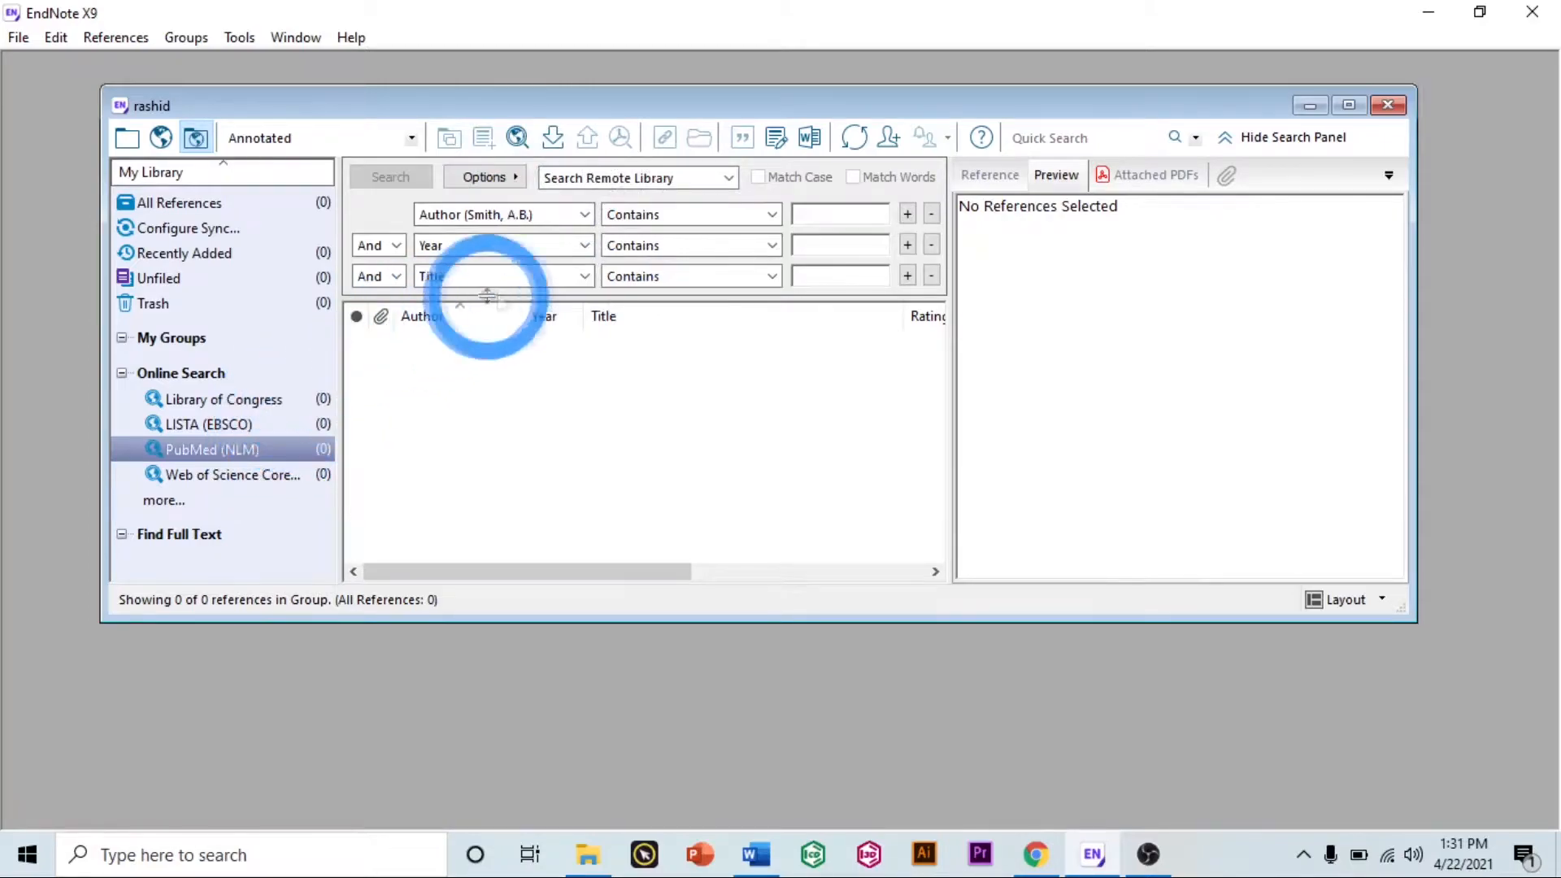
# Step: Set the first PubMed search criterion to Title contains "solar cell"
pyautogui.click(512, 216)
pyautogui.click(488, 287)
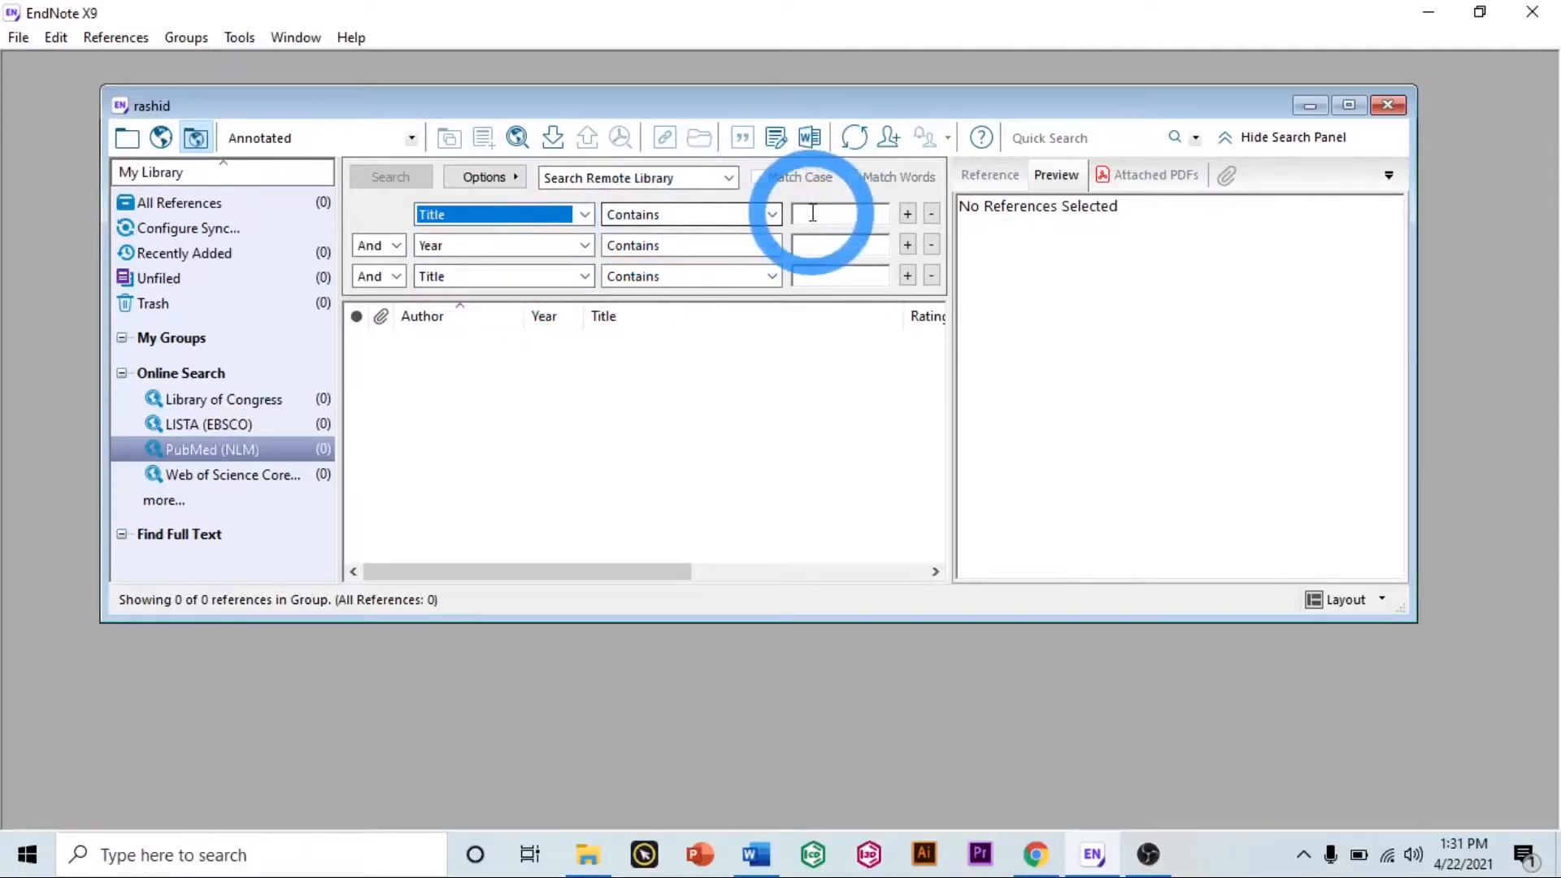
pyautogui.click(811, 215)
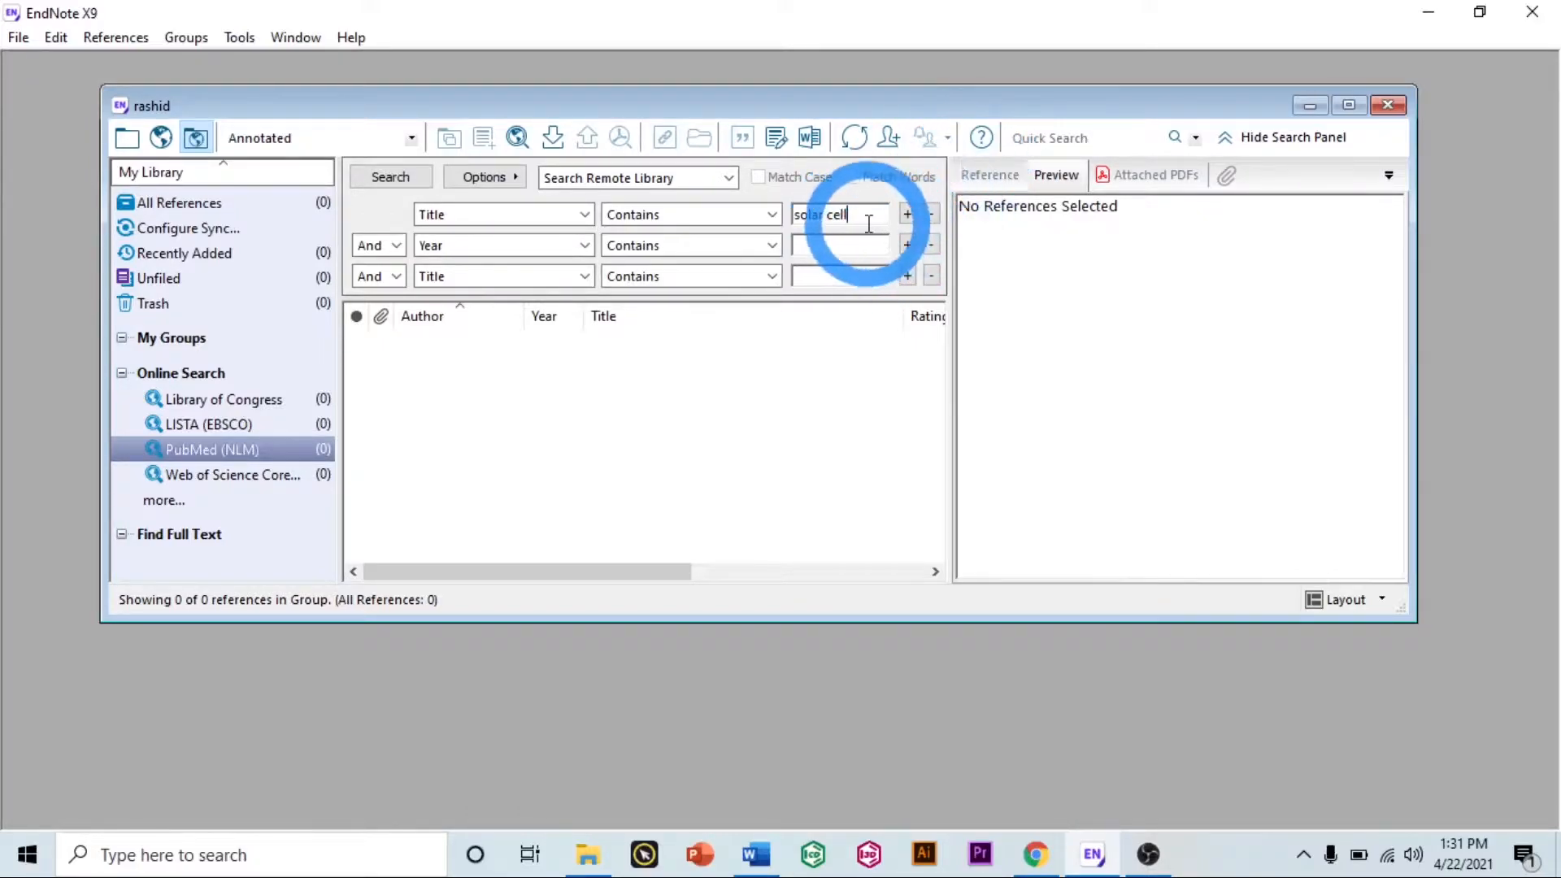
# Step: Set the second search criterion to Year contains 2010 and copy "solar cell" into the third, Title contains criterion
pyautogui.moveTo(854, 213); pyautogui.dragTo(795, 214)
pyautogui.rightClick(801, 215)
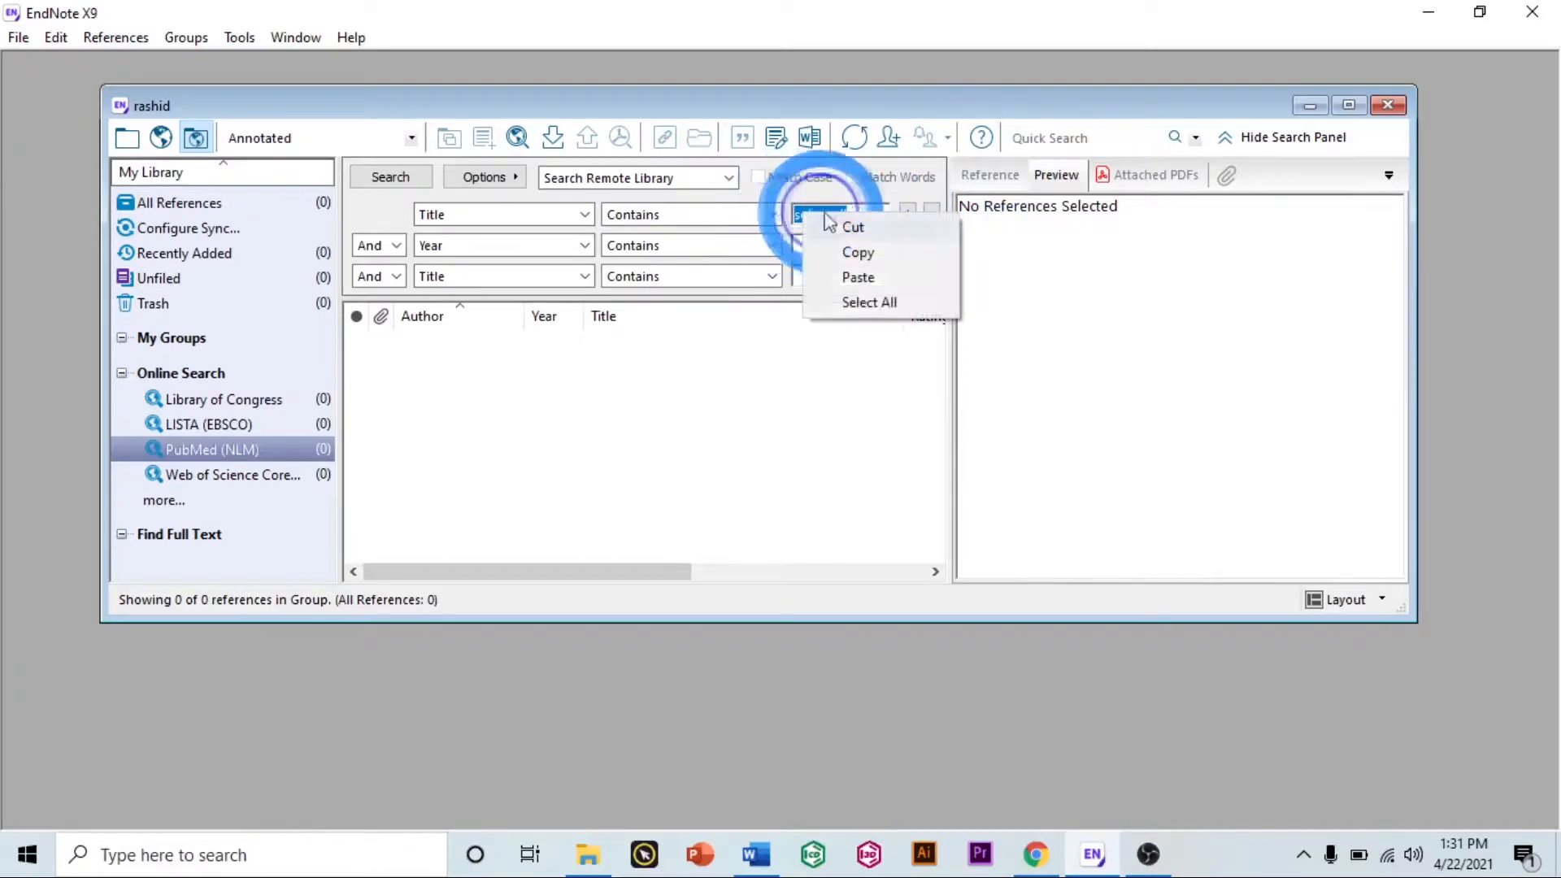
pyautogui.click(868, 254)
pyautogui.click(849, 310)
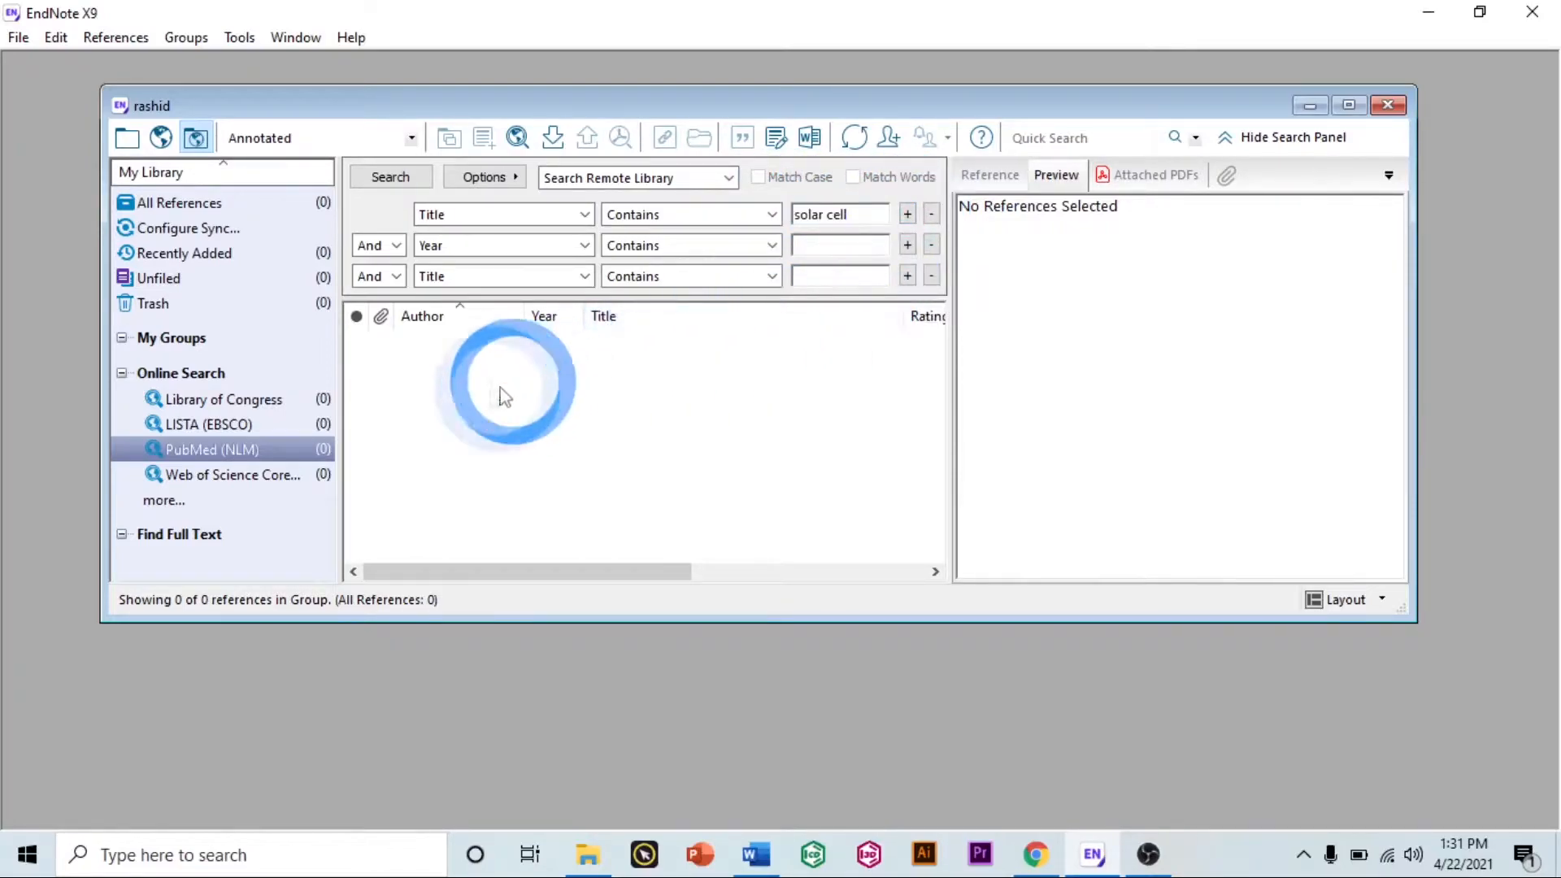
pyautogui.click(864, 248)
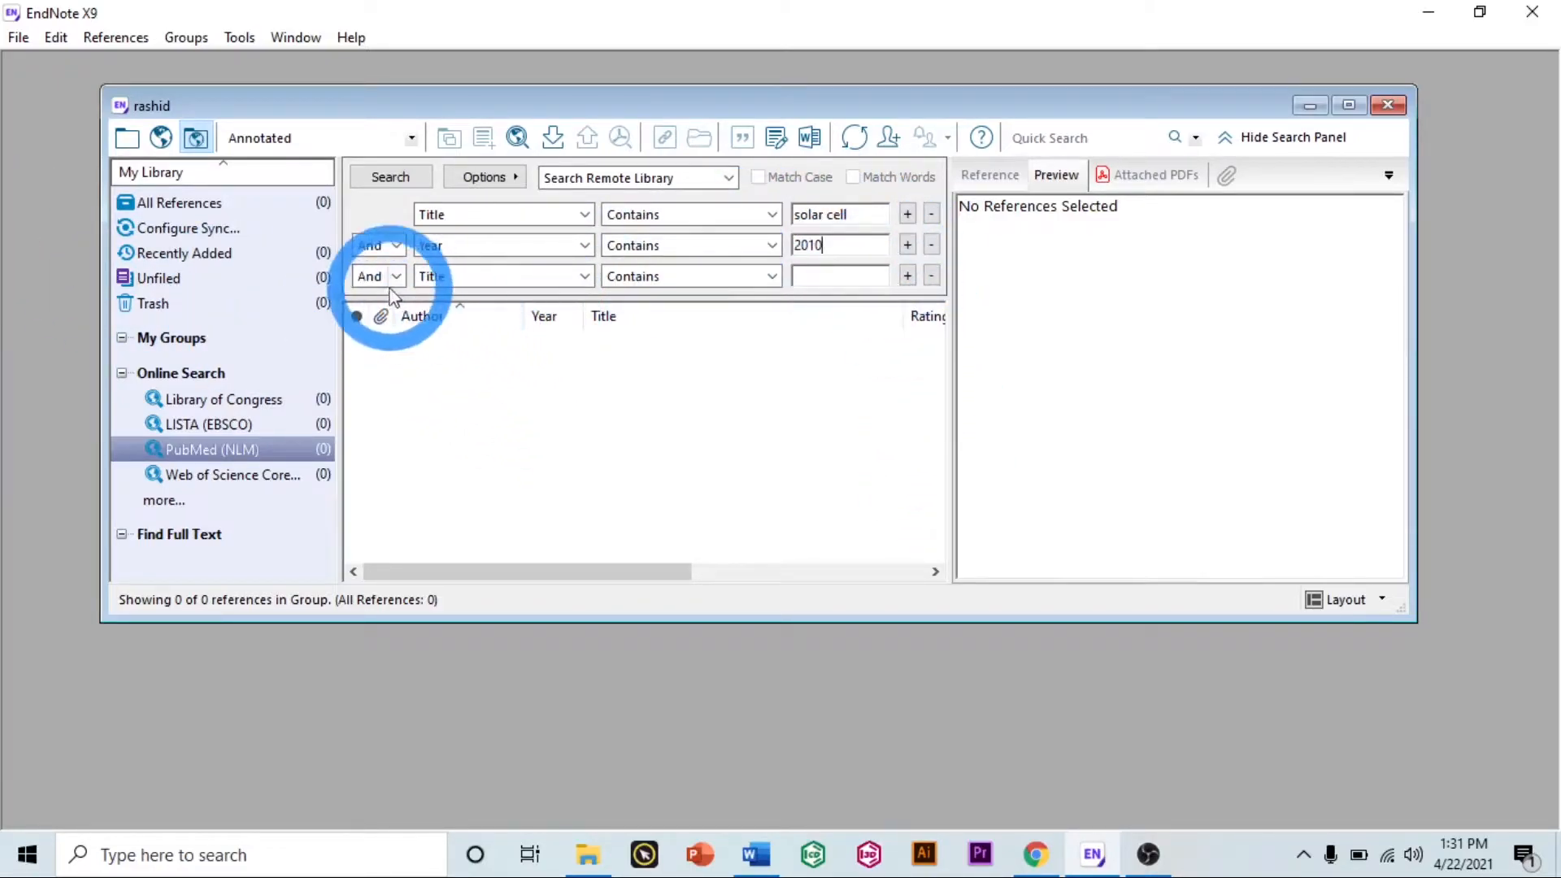
pyautogui.rightClick(838, 278)
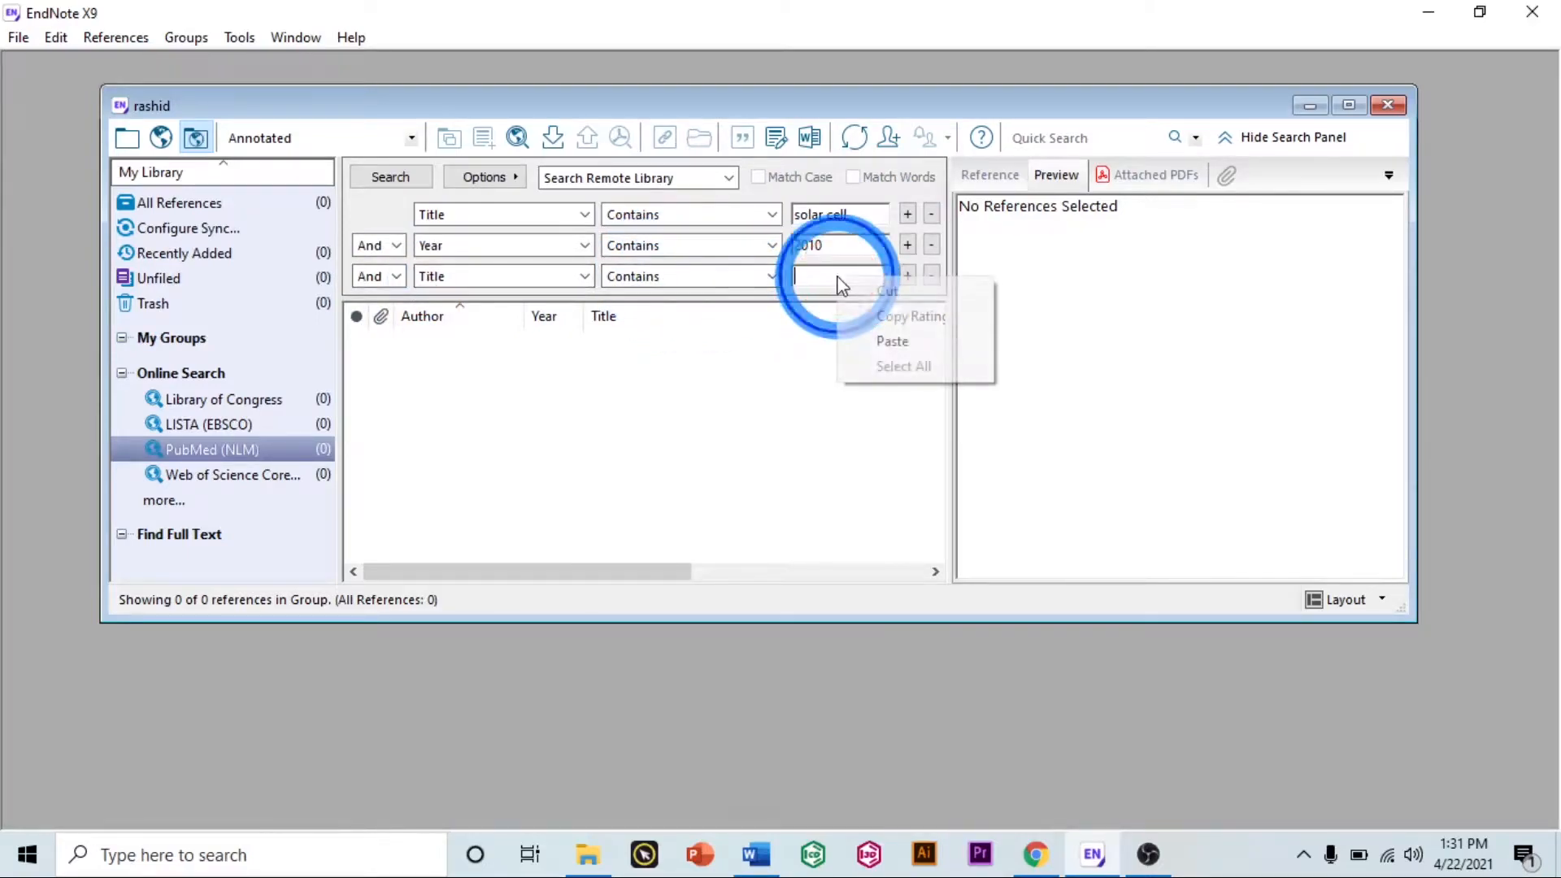
pyautogui.click(902, 341)
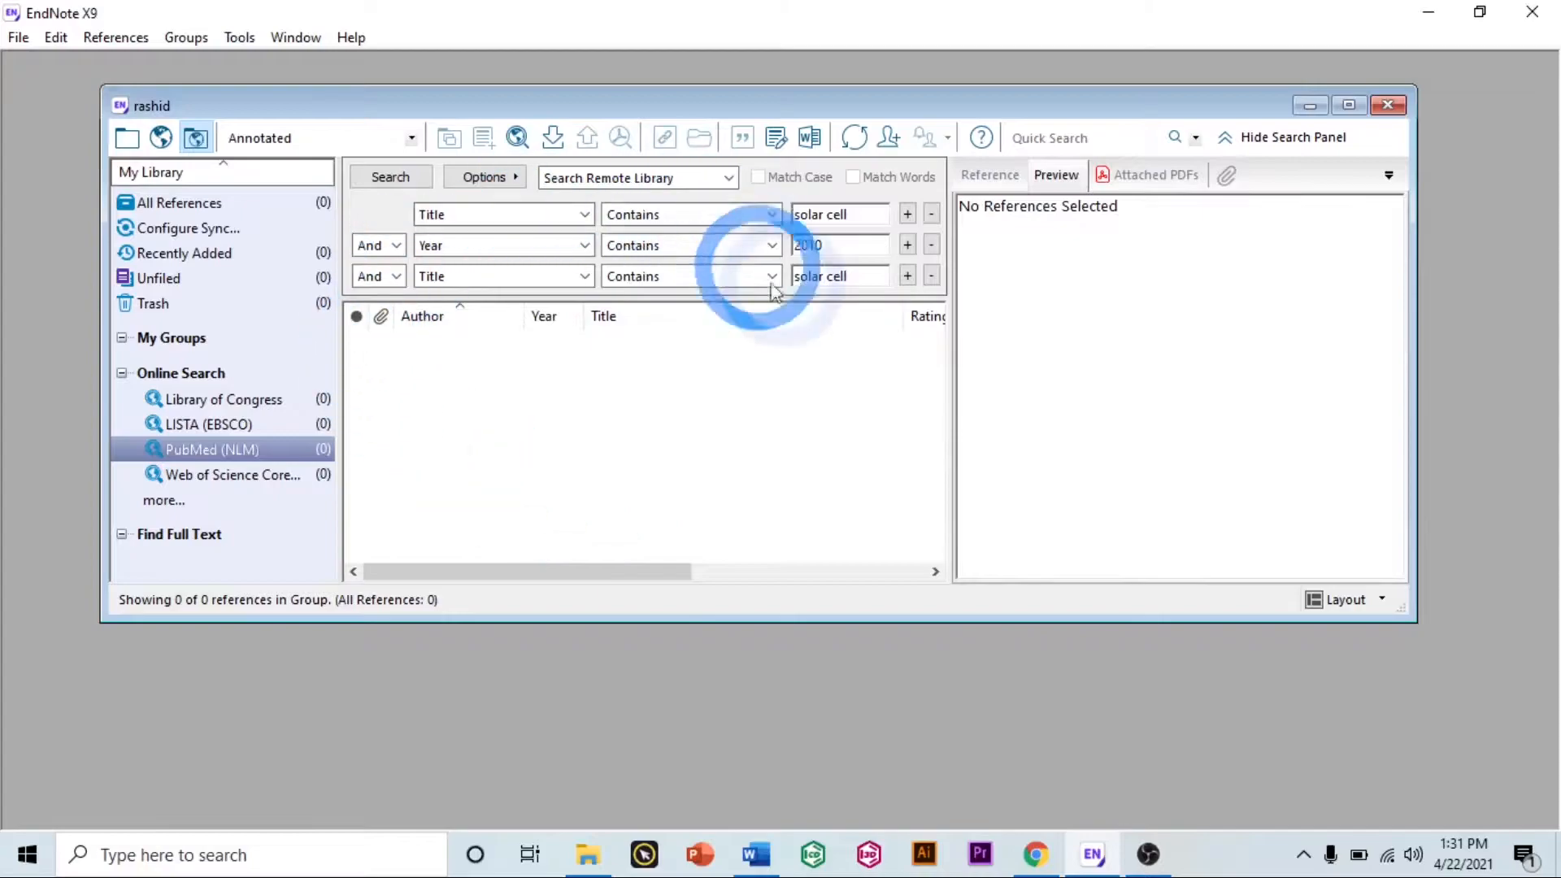
# Step: Run the PubMed online search and retrieve only records 1 through 3
pyautogui.click(392, 180)
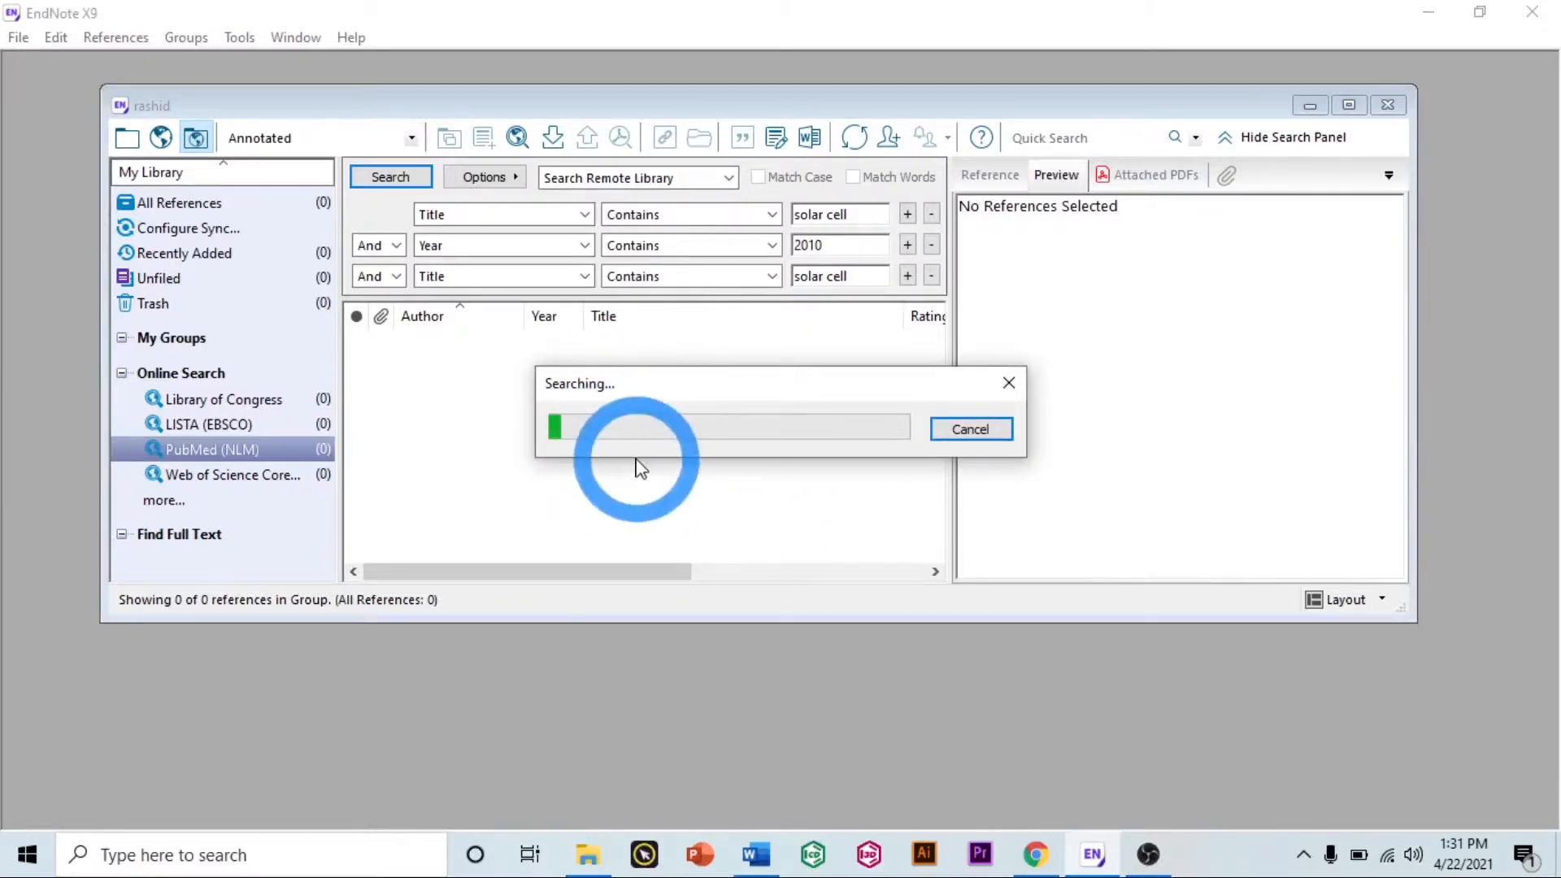
pyautogui.click(921, 455)
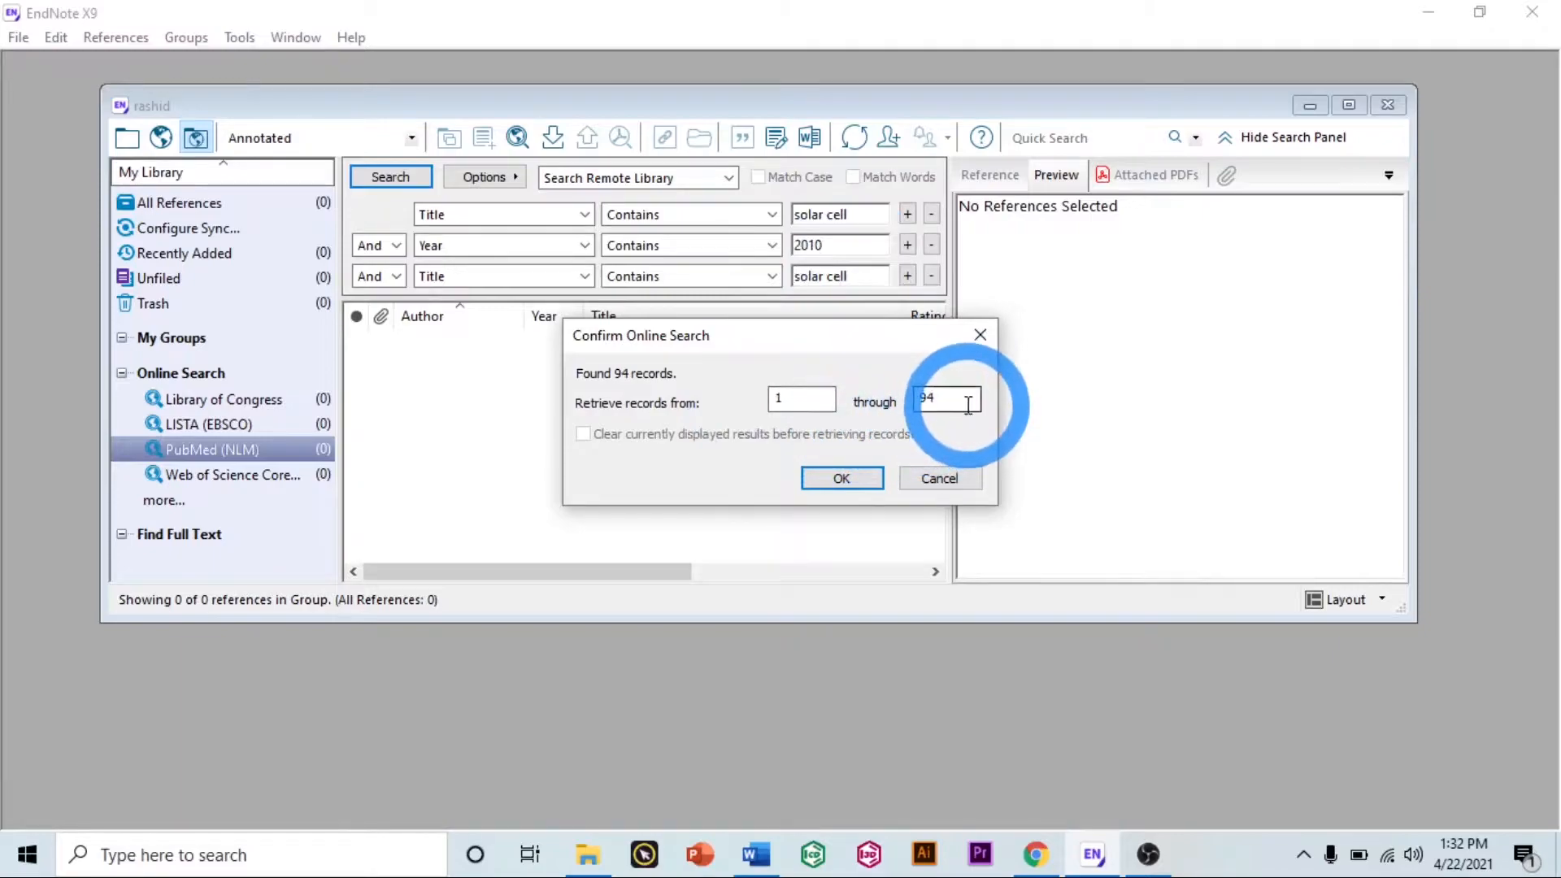
pyautogui.doubleClick(919, 400)
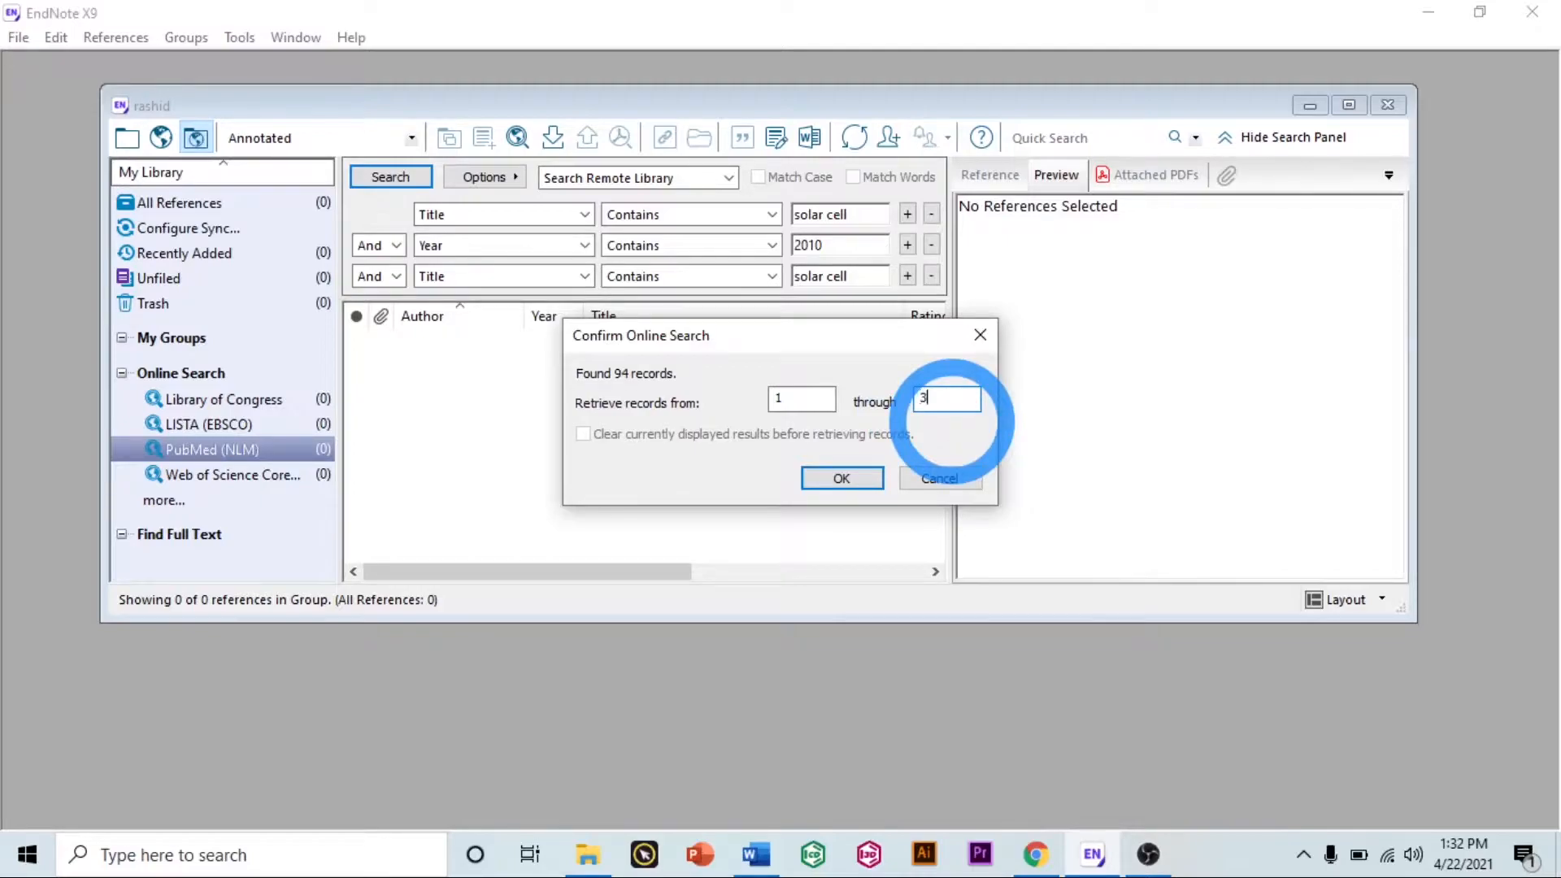
pyautogui.click(856, 485)
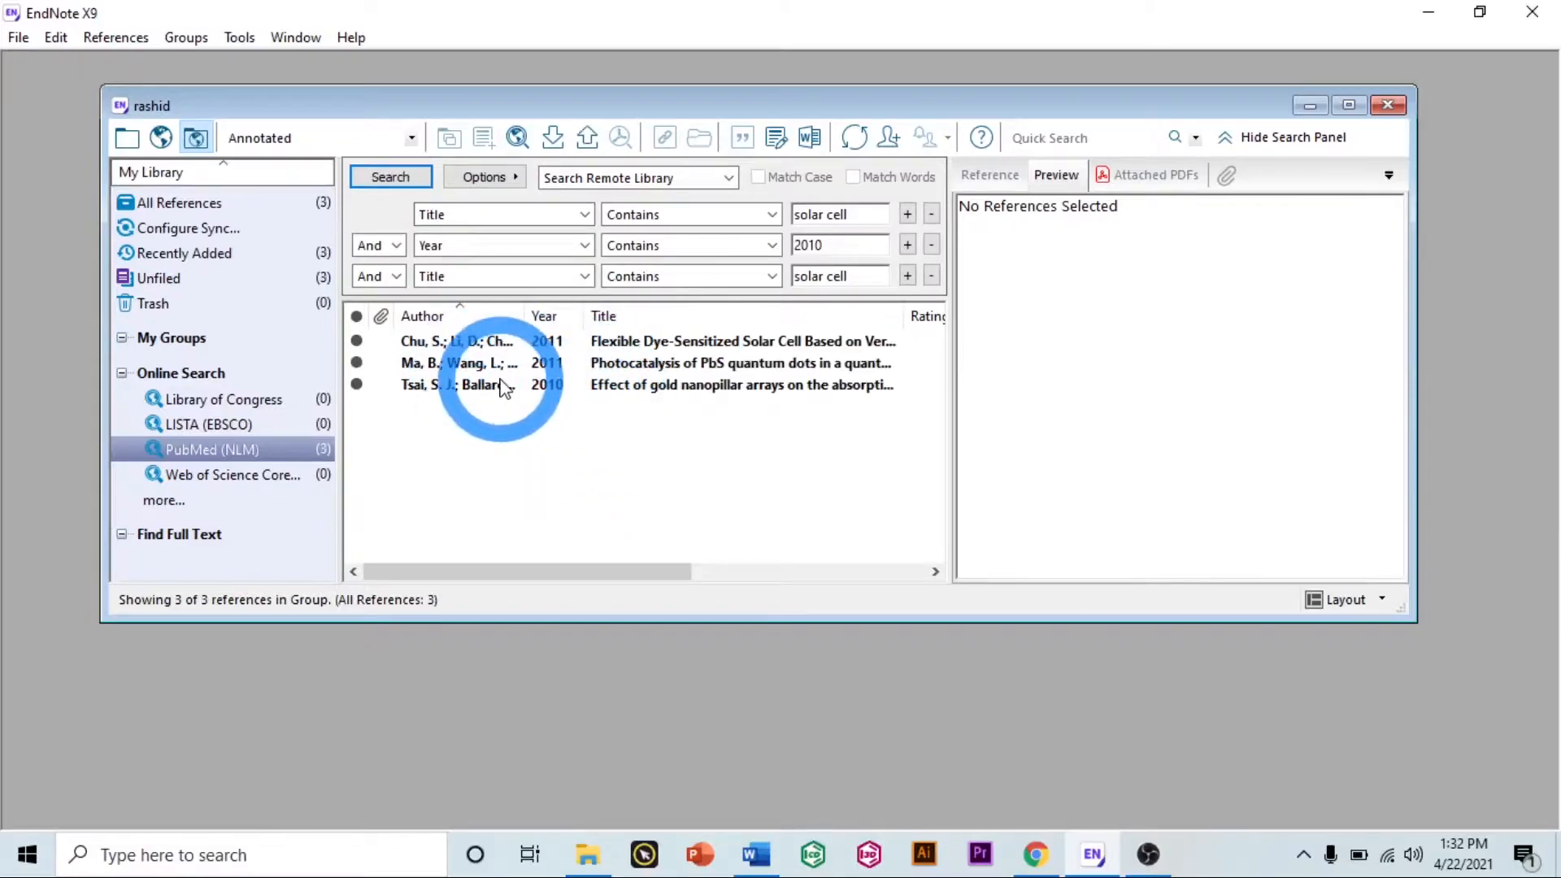
# Step: Preview each of the retrieved references to check its citation, year and abstract
pyautogui.click(504, 387)
pyautogui.click(491, 362)
pyautogui.click(504, 339)
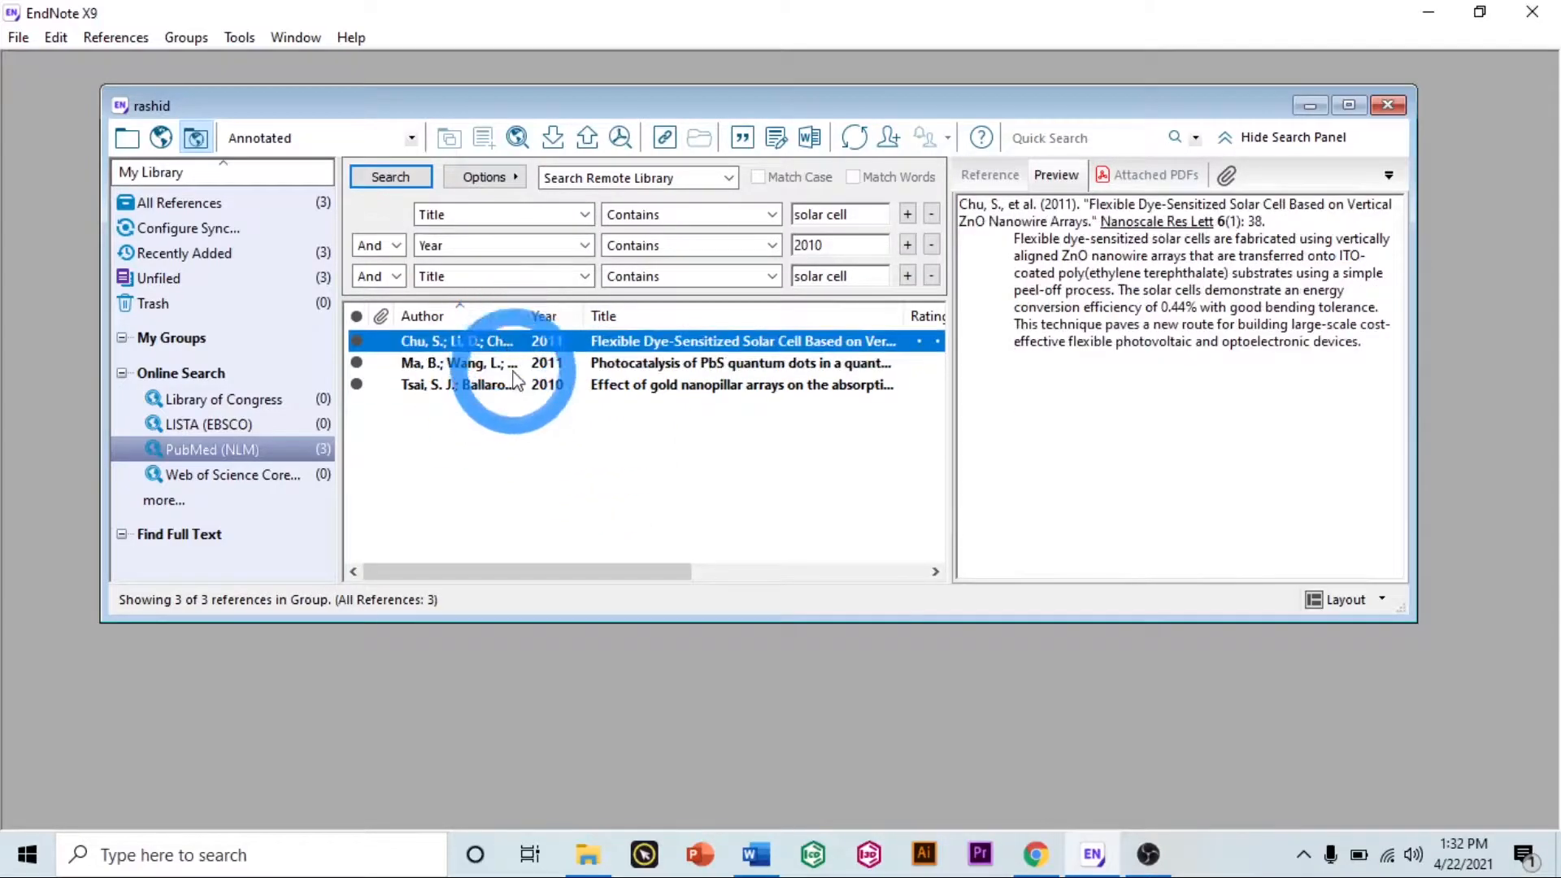
pyautogui.click(571, 385)
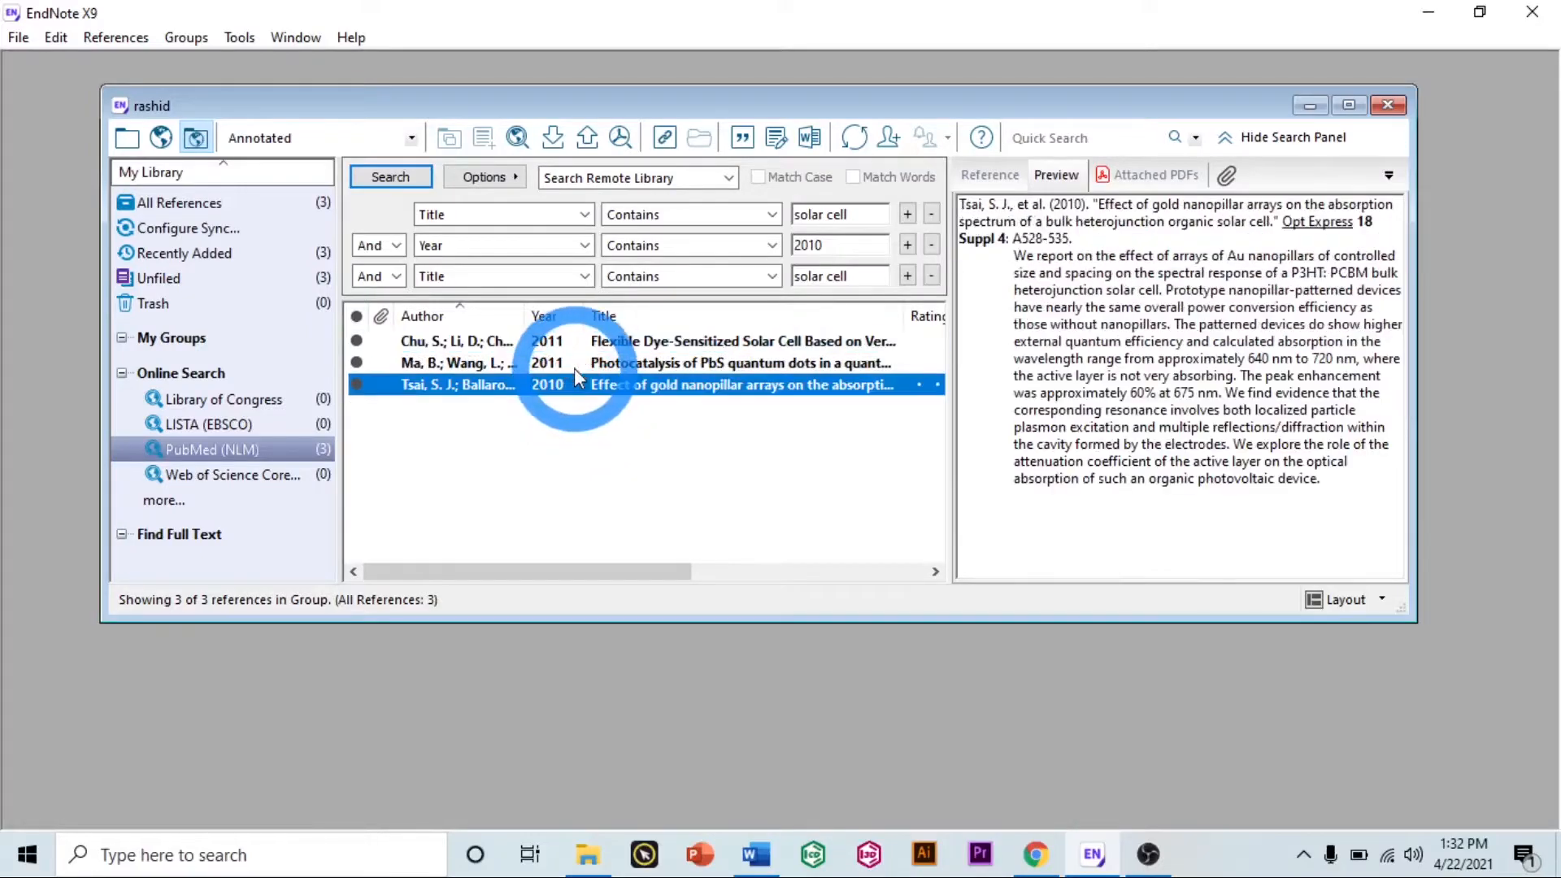
pyautogui.click(578, 362)
pyautogui.click(592, 340)
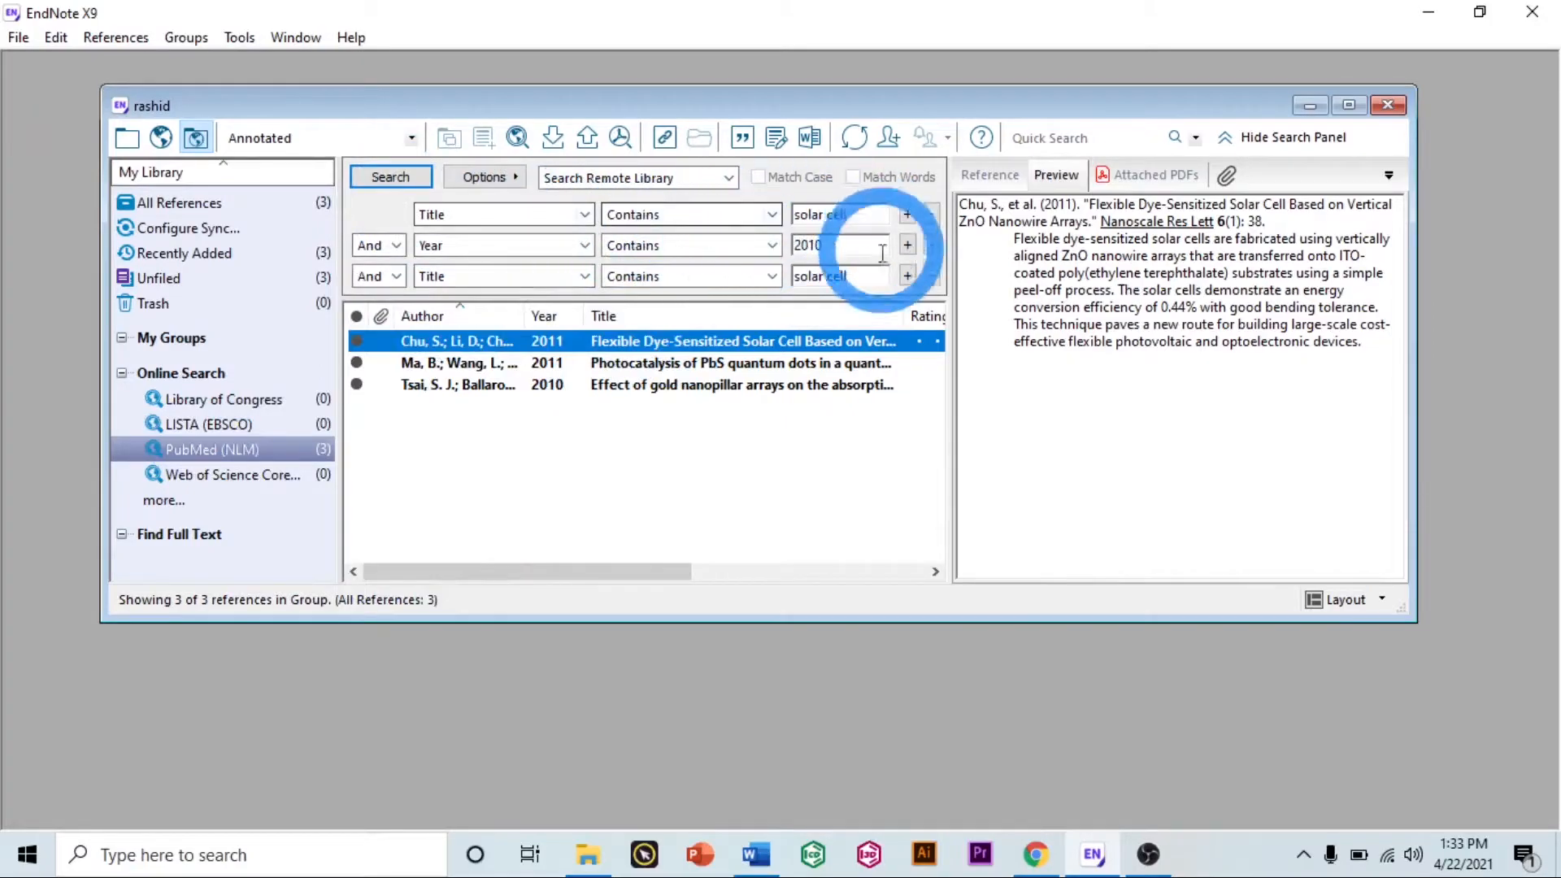
pyautogui.click(601, 452)
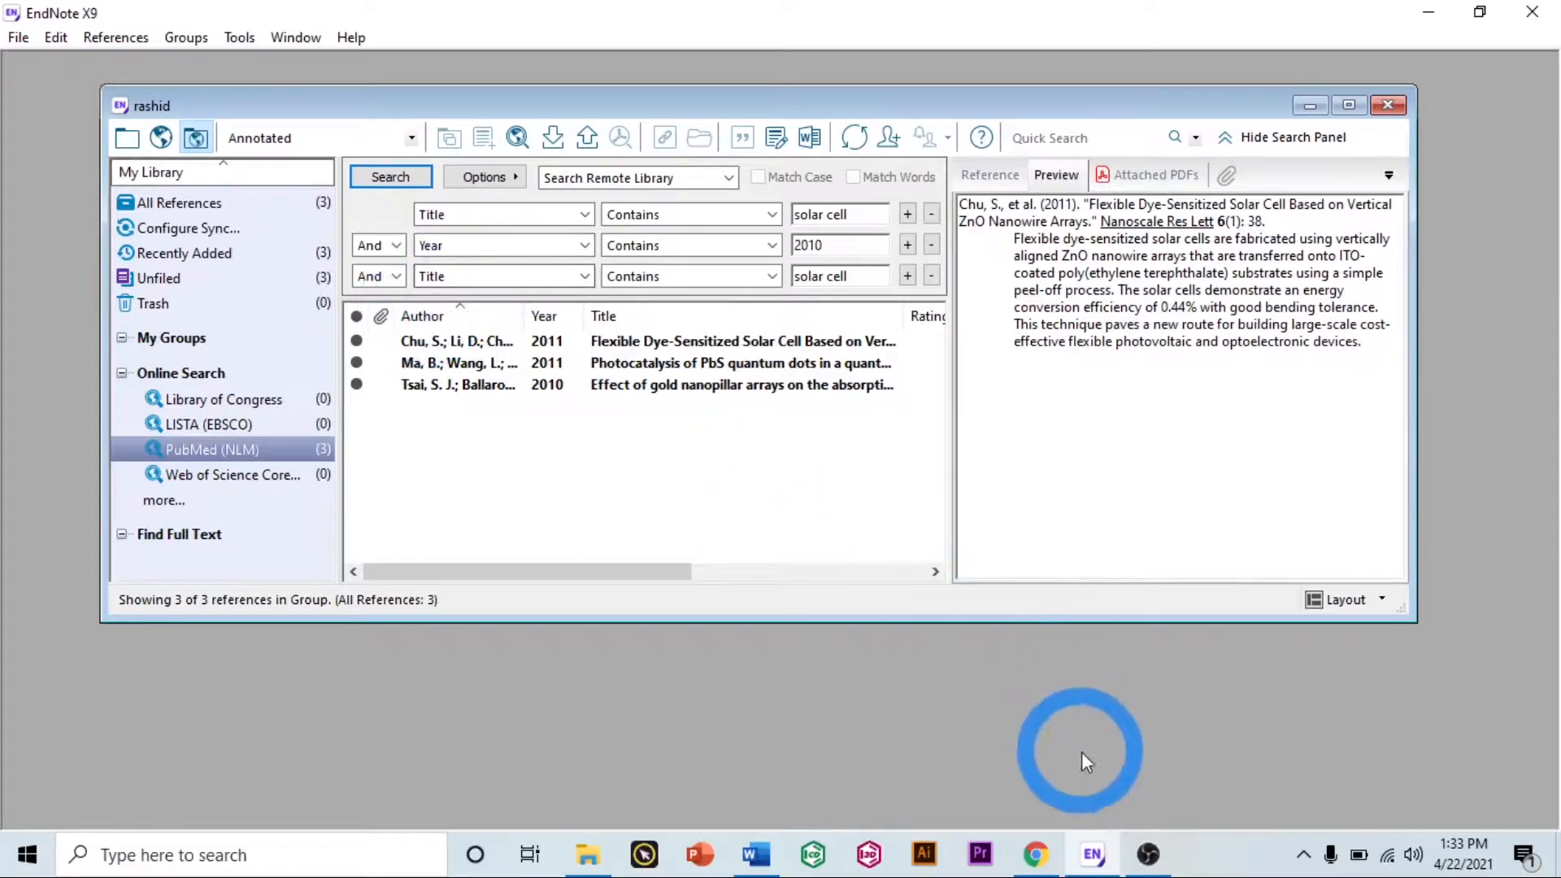
# Step: Switch to the "all types links" document in Word and review its NCBI, Google Scholar, ScienceDirect and Wiley Online Library links
pyautogui.click(1035, 854)
pyautogui.click(1044, 842)
pyautogui.click(757, 855)
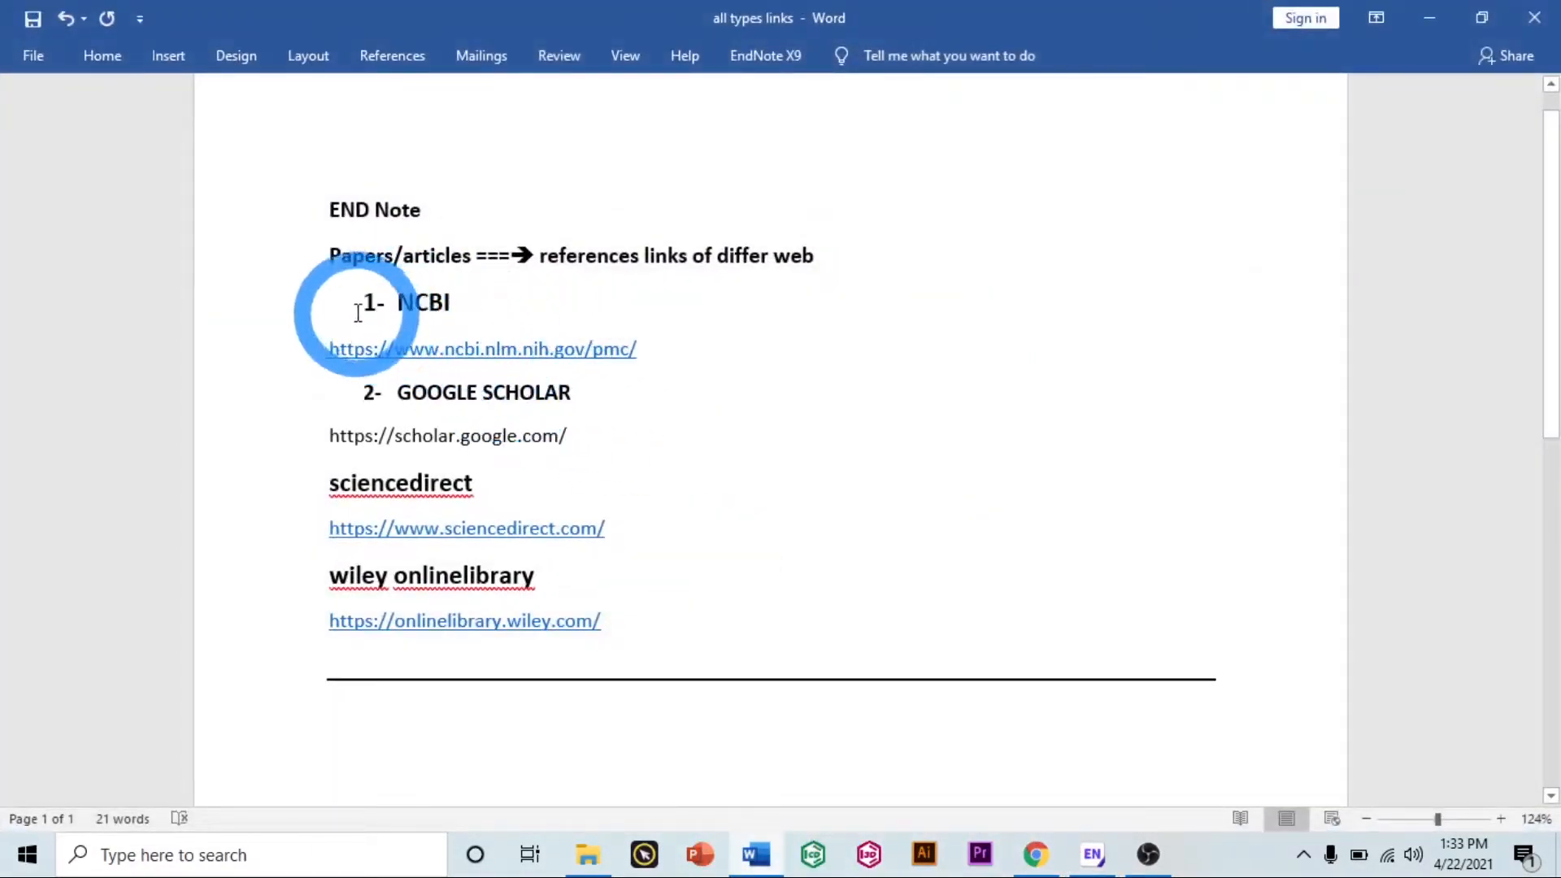
pyautogui.moveTo(357, 302)
pyautogui.mouseDown()
pyautogui.moveTo(469, 302)
pyautogui.moveTo(349, 307)
pyautogui.mouseUp()
pyautogui.click(512, 326)
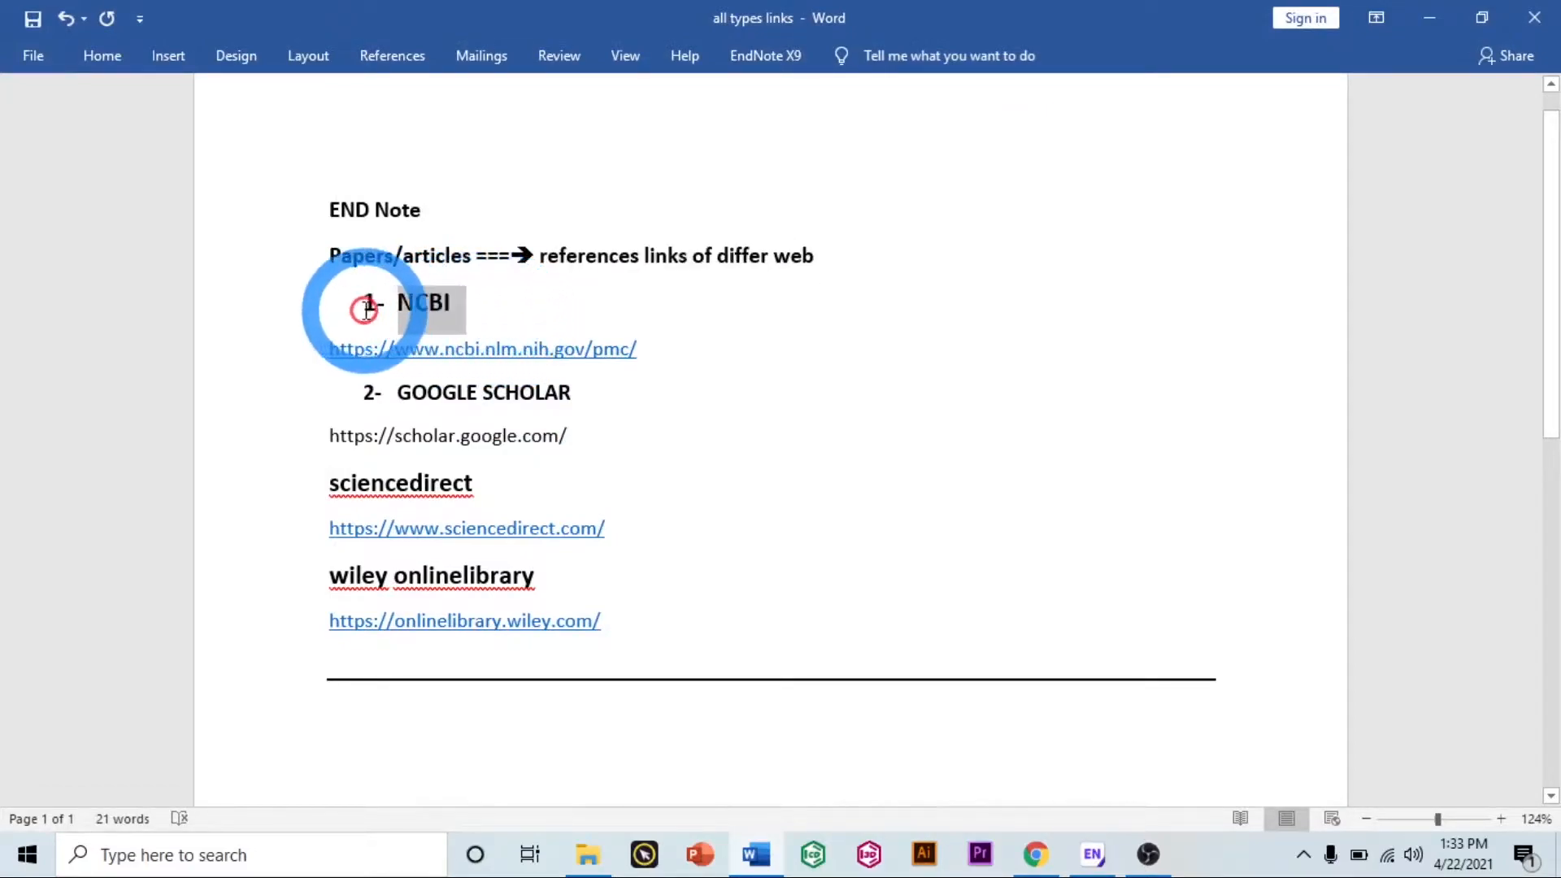
pyautogui.moveTo(604, 407); pyautogui.dragTo(383, 394)
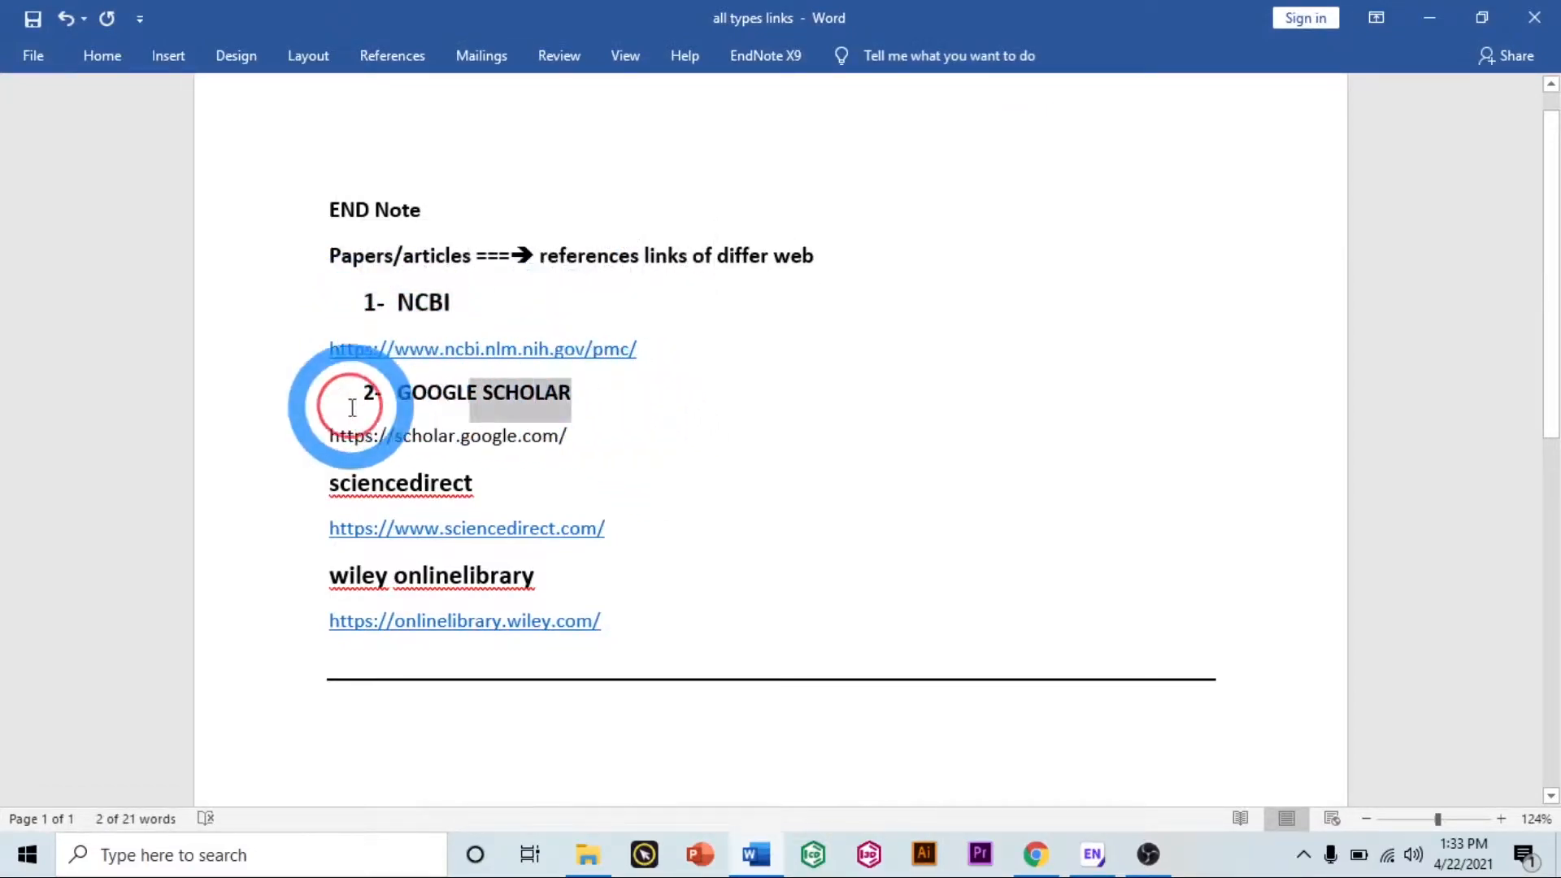
pyautogui.moveTo(497, 505); pyautogui.dragTo(279, 523)
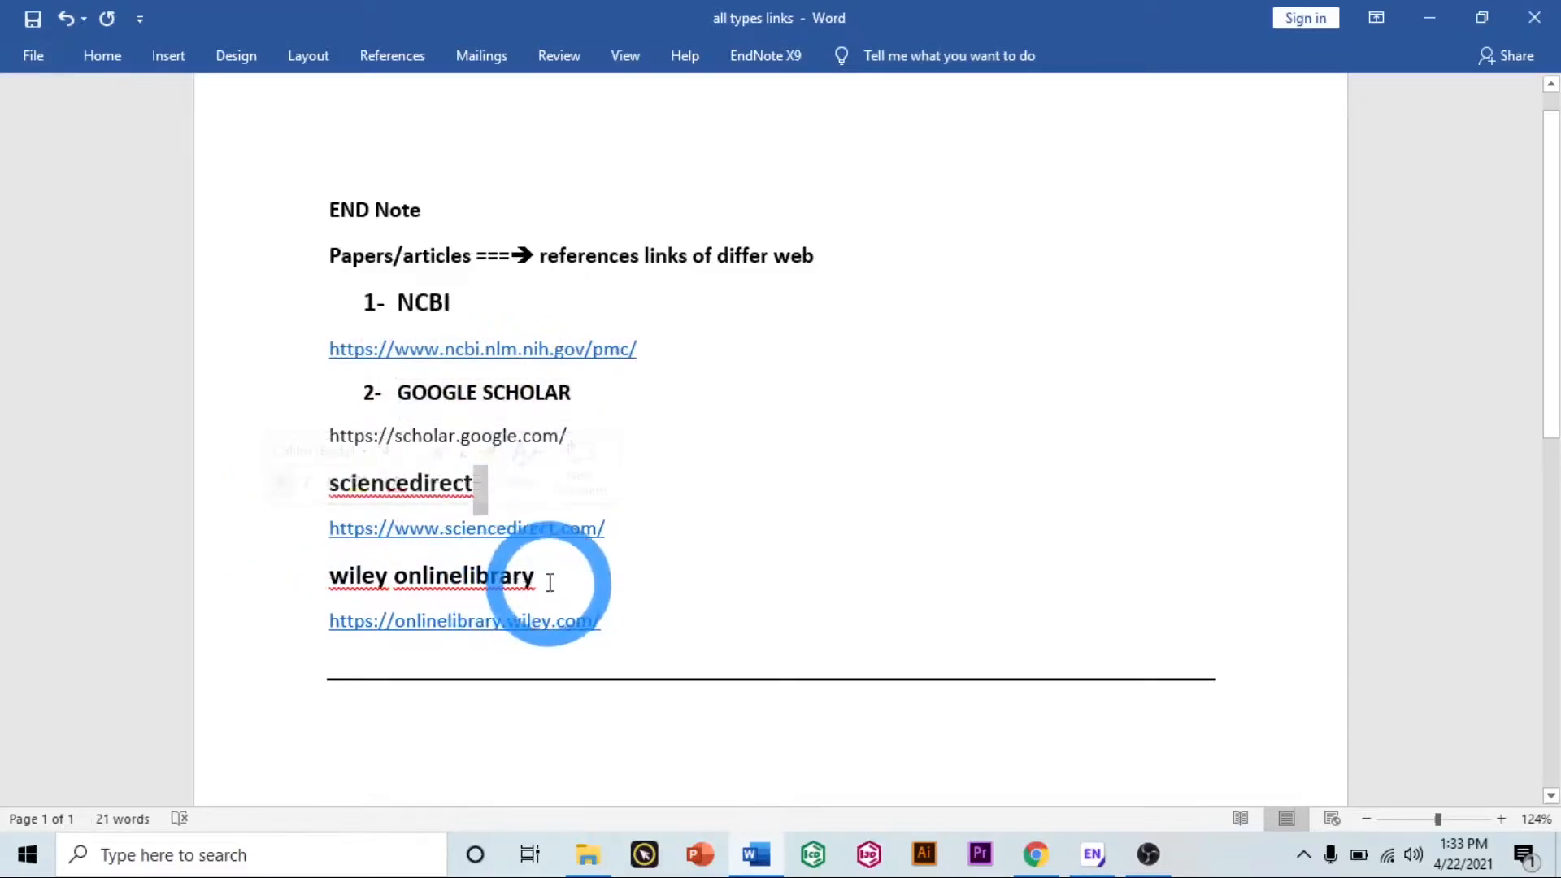
pyautogui.moveTo(547, 582); pyautogui.dragTo(236, 603)
pyautogui.click(564, 619)
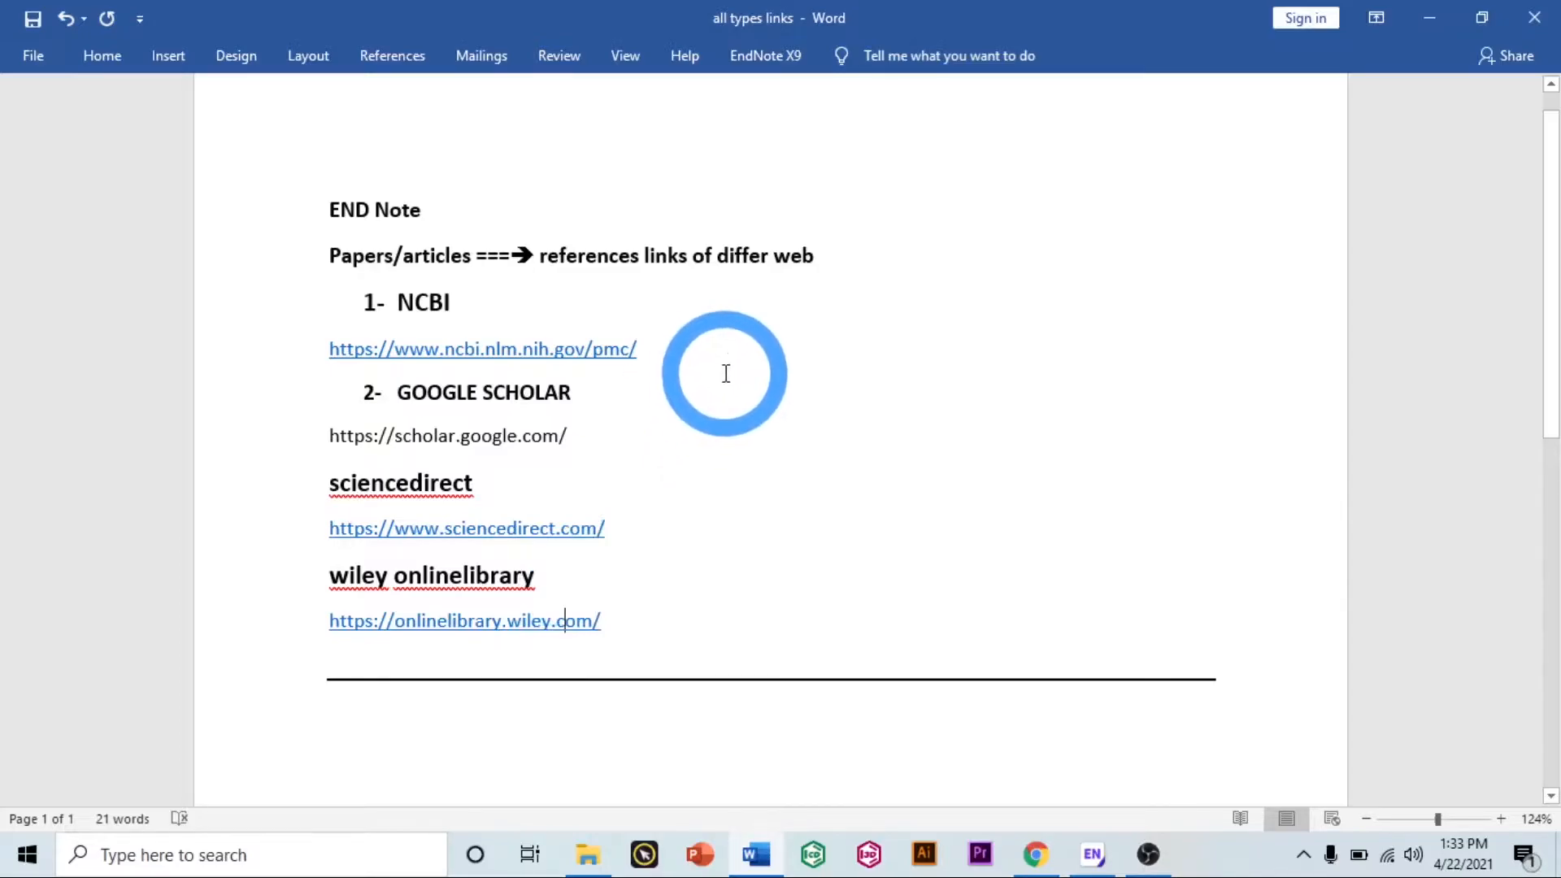
pyautogui.click(1034, 854)
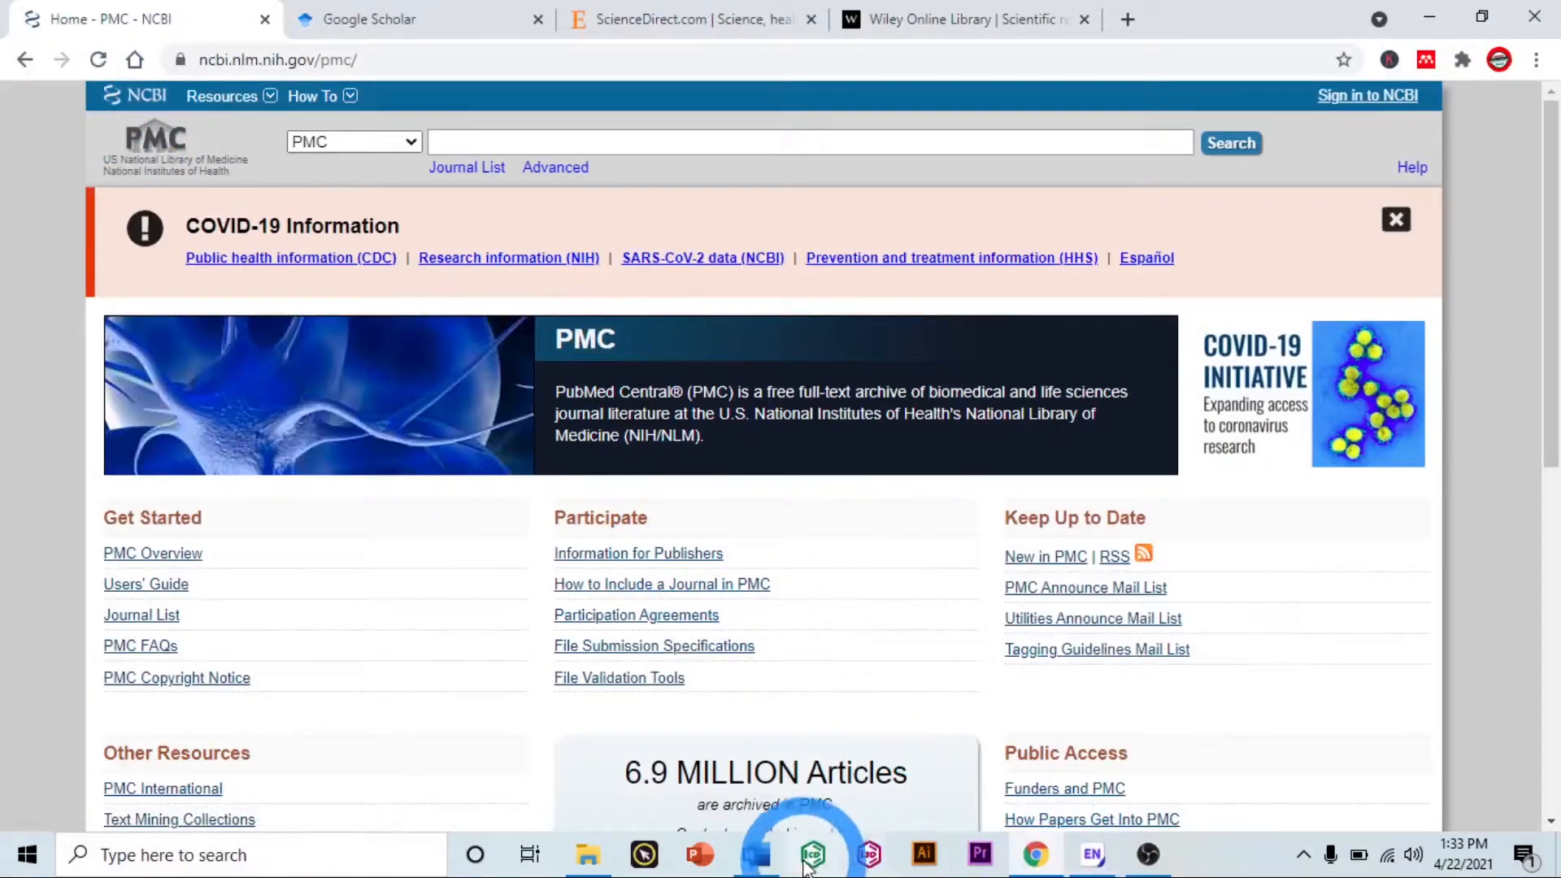
pyautogui.click(756, 854)
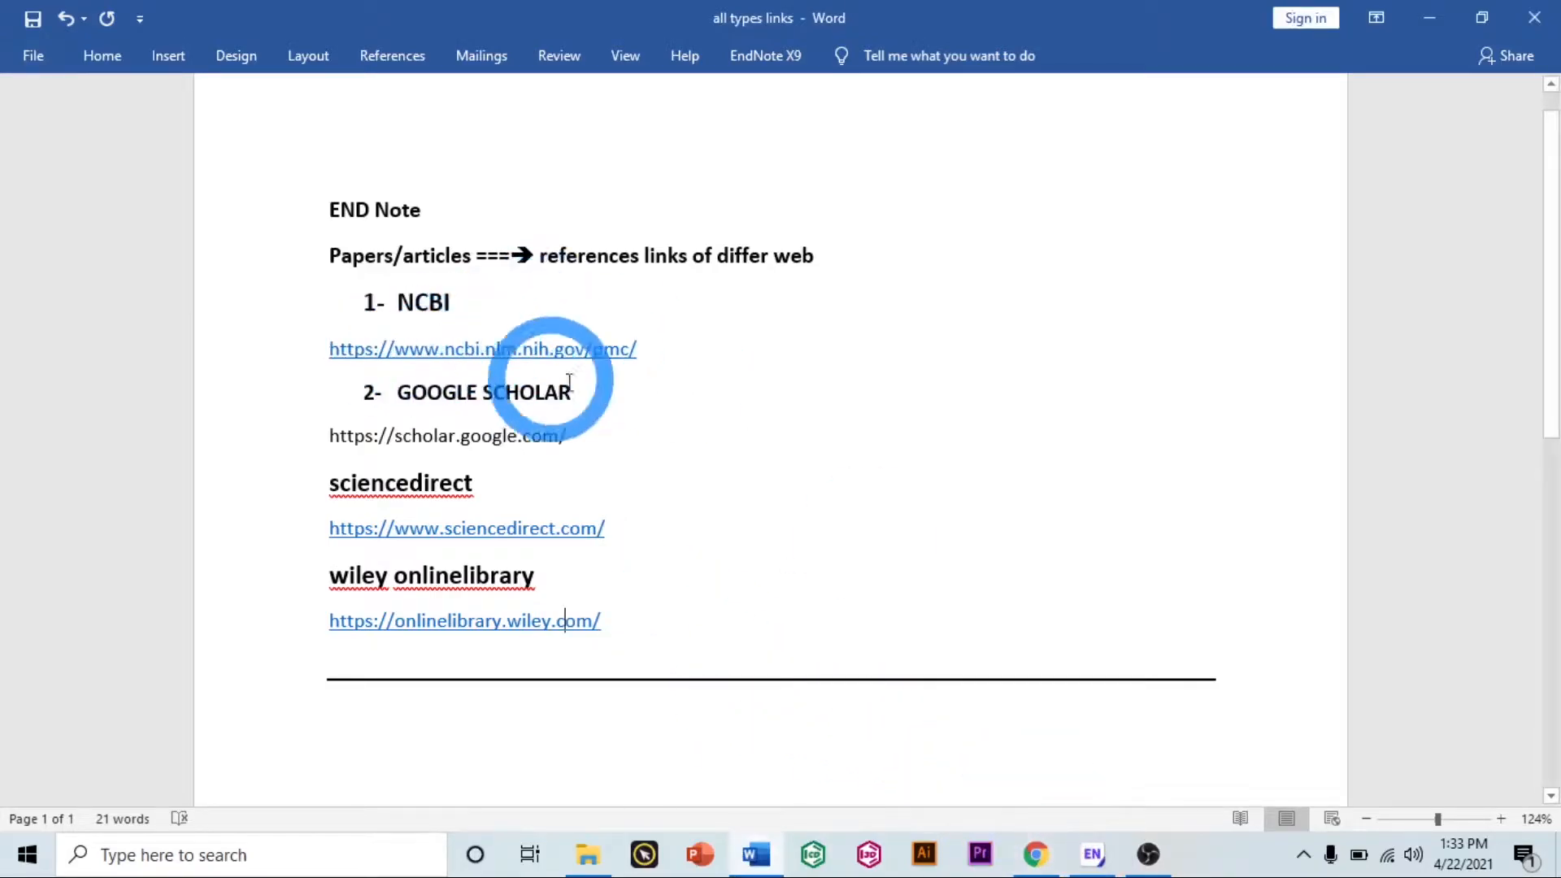
# Step: Switch to the PMC page in Chrome and search the PubMed database for "solar cell"
pyautogui.click(1037, 854)
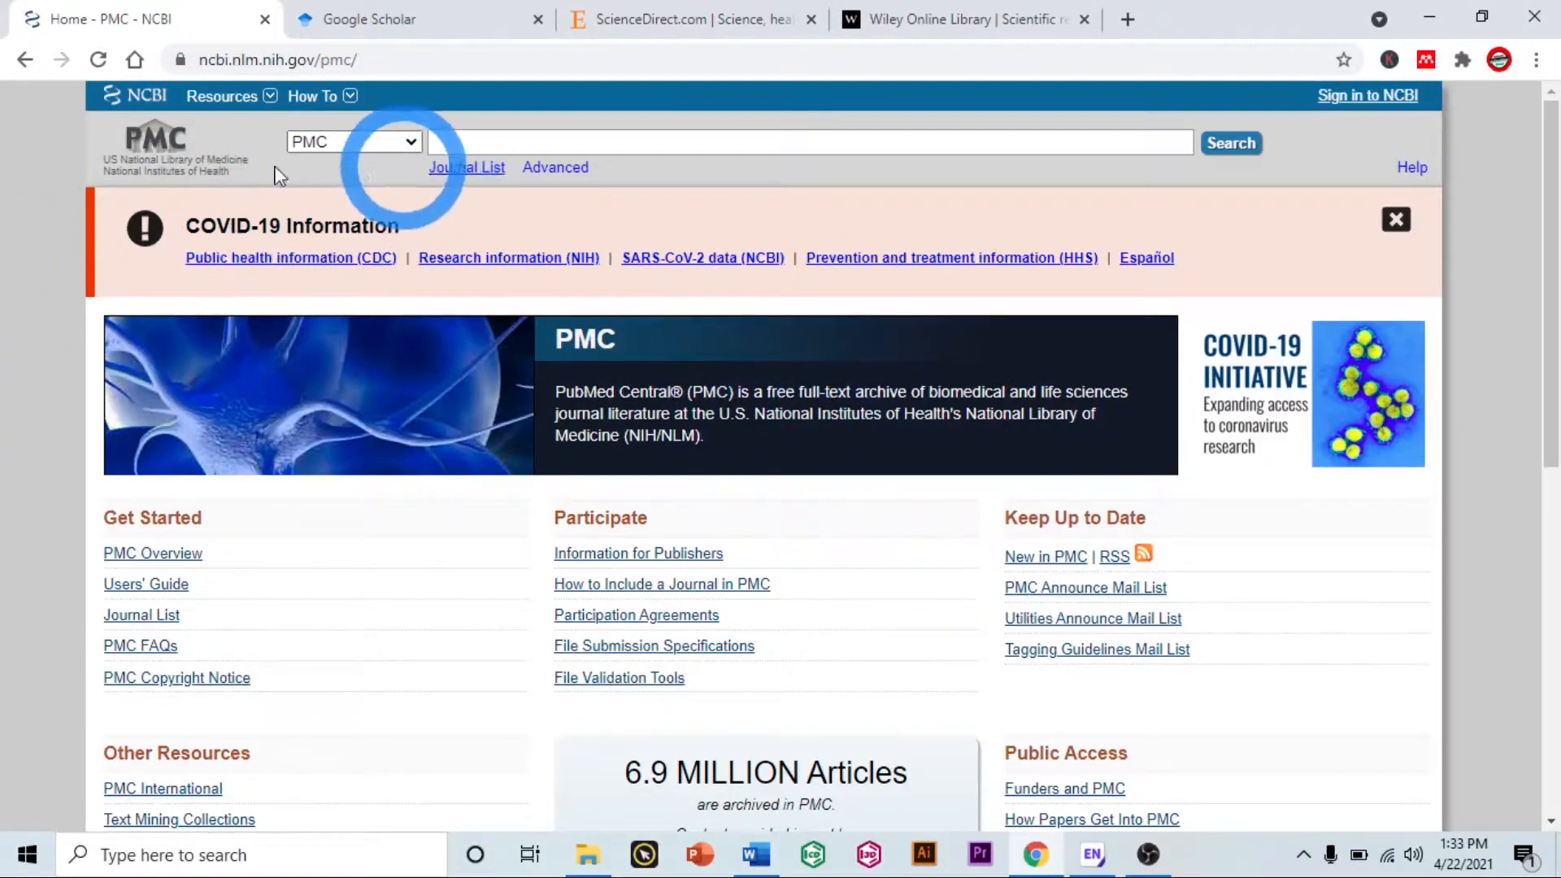
pyautogui.click(376, 145)
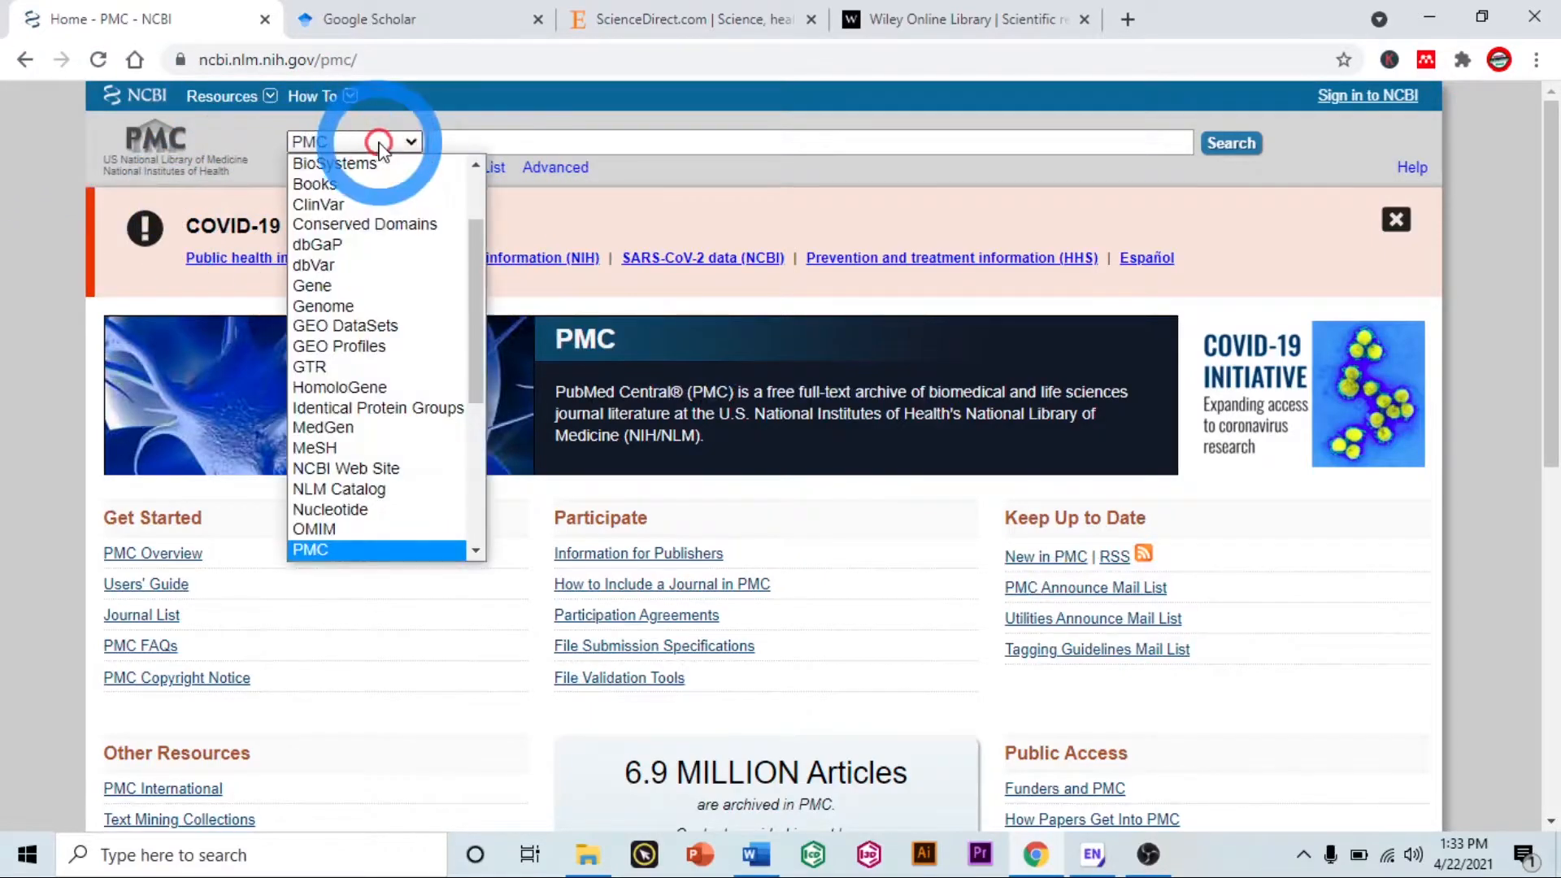
pyautogui.scroll(-4, 443, 315)
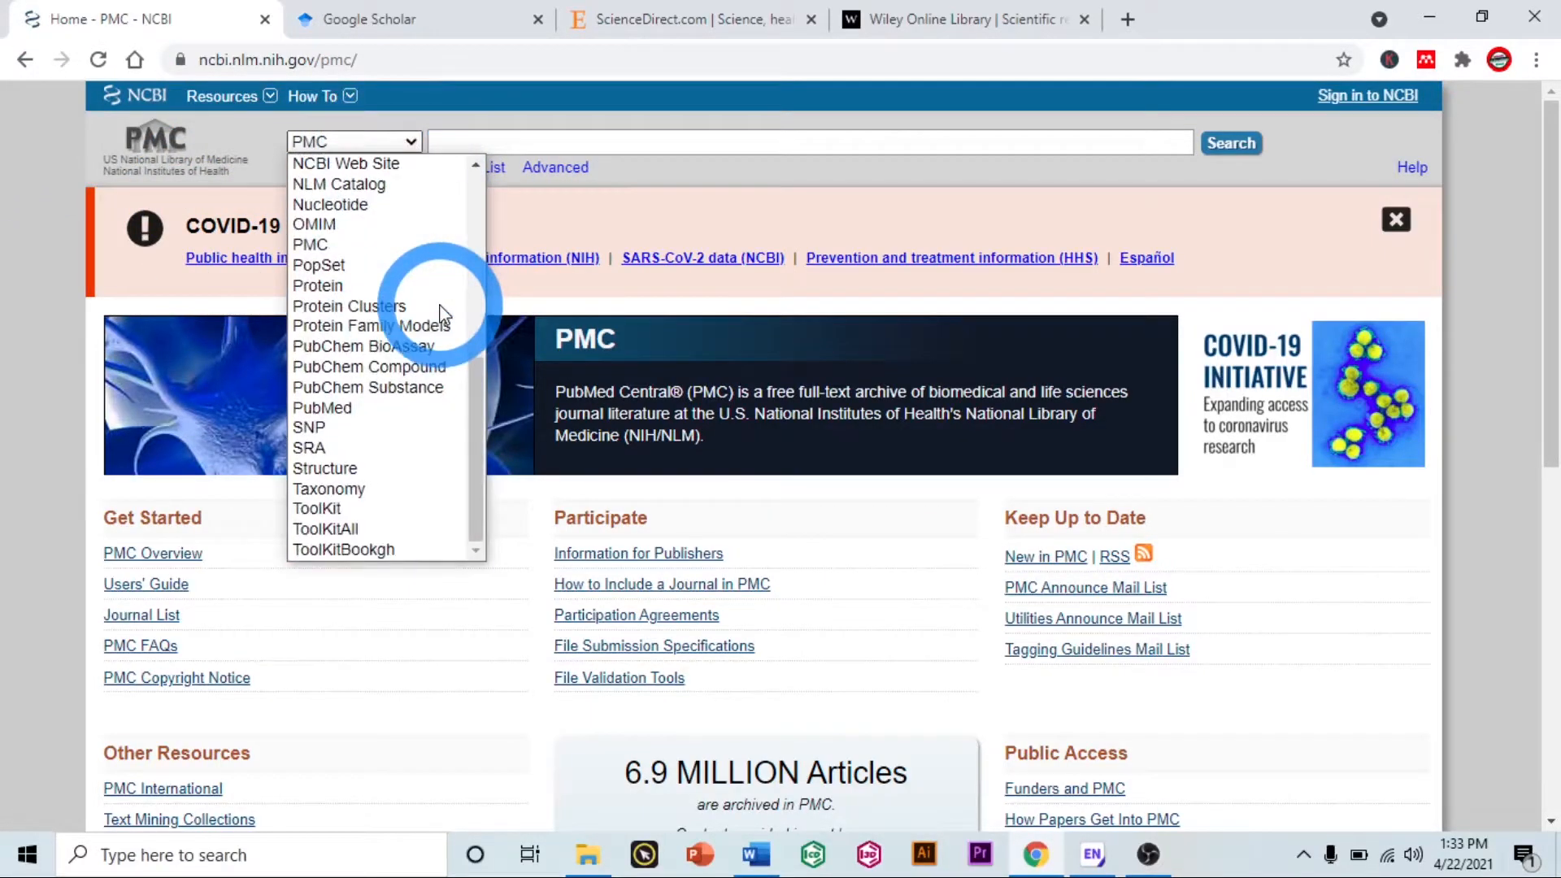
pyautogui.click(449, 413)
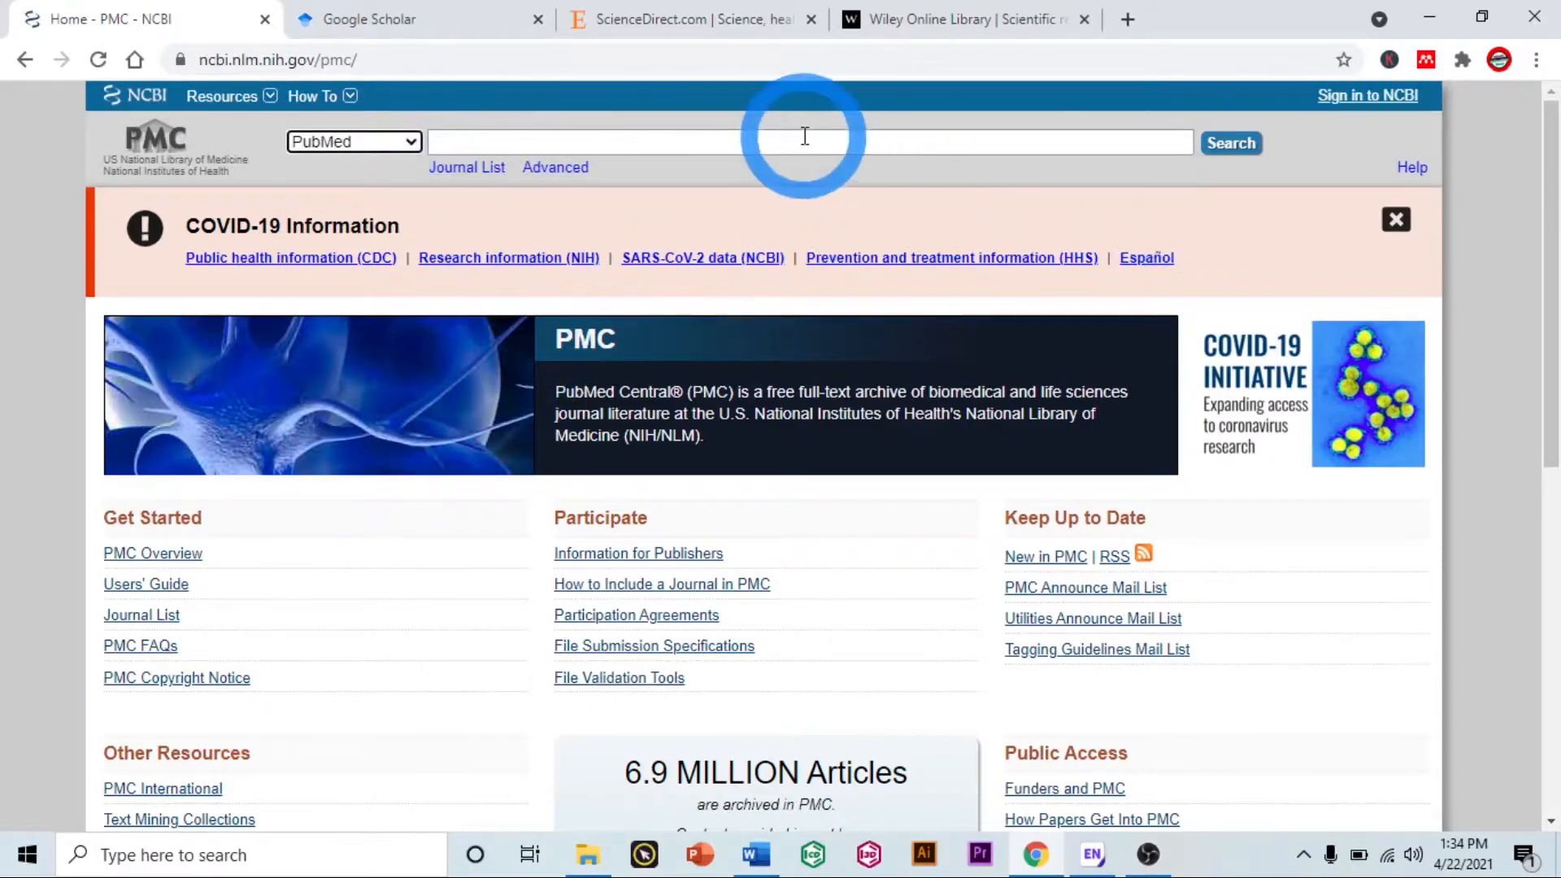
pyautogui.rightClick(802, 141)
pyautogui.click(891, 313)
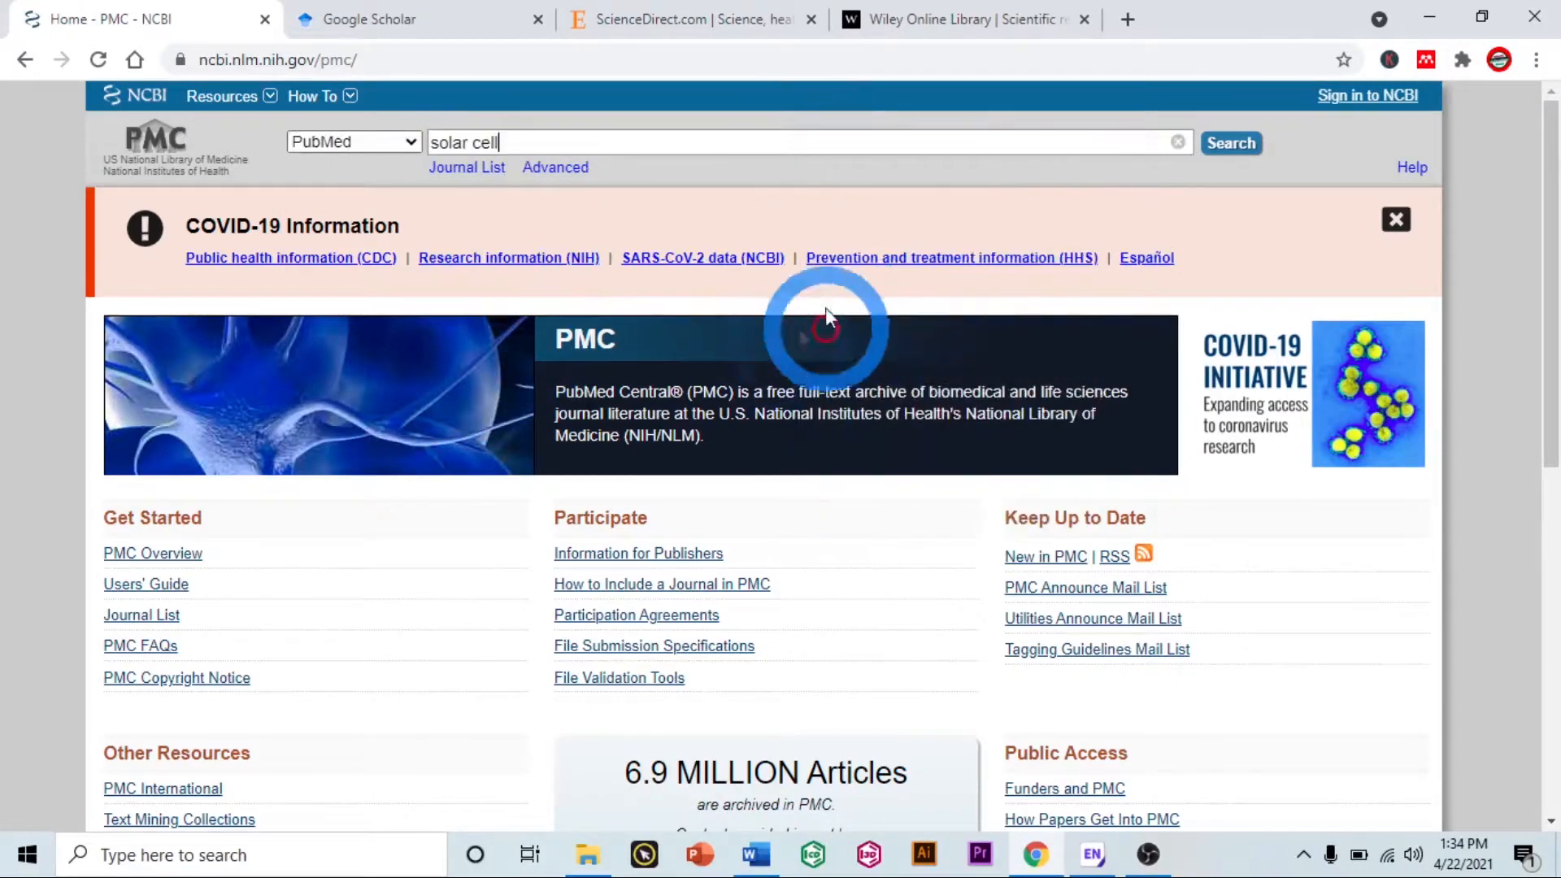
pyautogui.click(1231, 143)
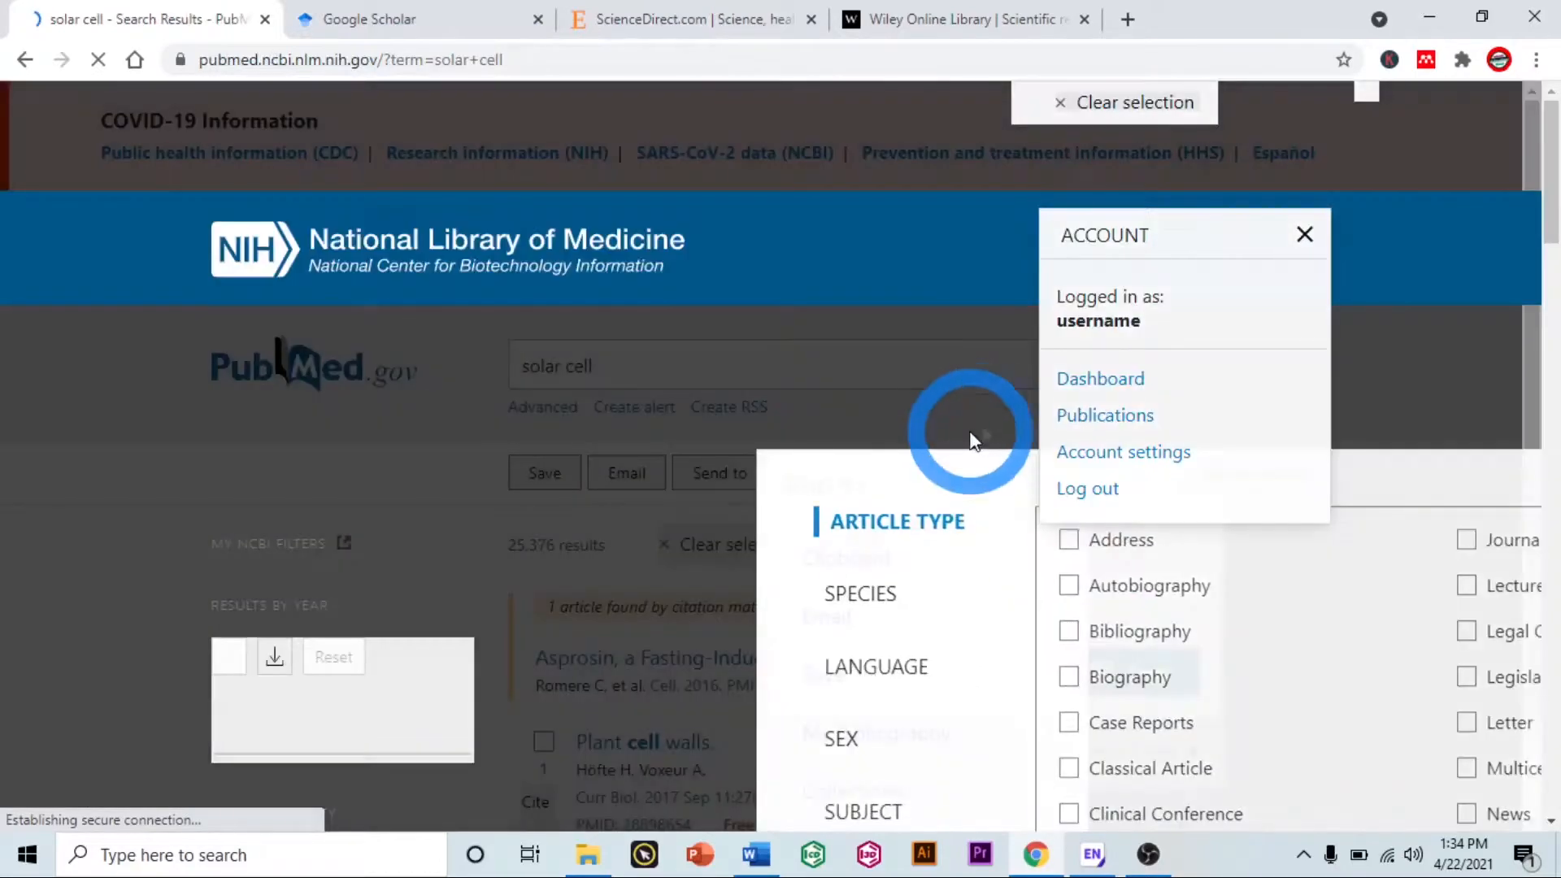
# Step: Select the Vibrio cholerae dendritic cell article (result 3) and the UV-Induced Molecular Signaling article (result 5) in the PubMed results
pyautogui.scroll(-2, 1136, 506)
pyautogui.scroll(-20, 1138, 508)
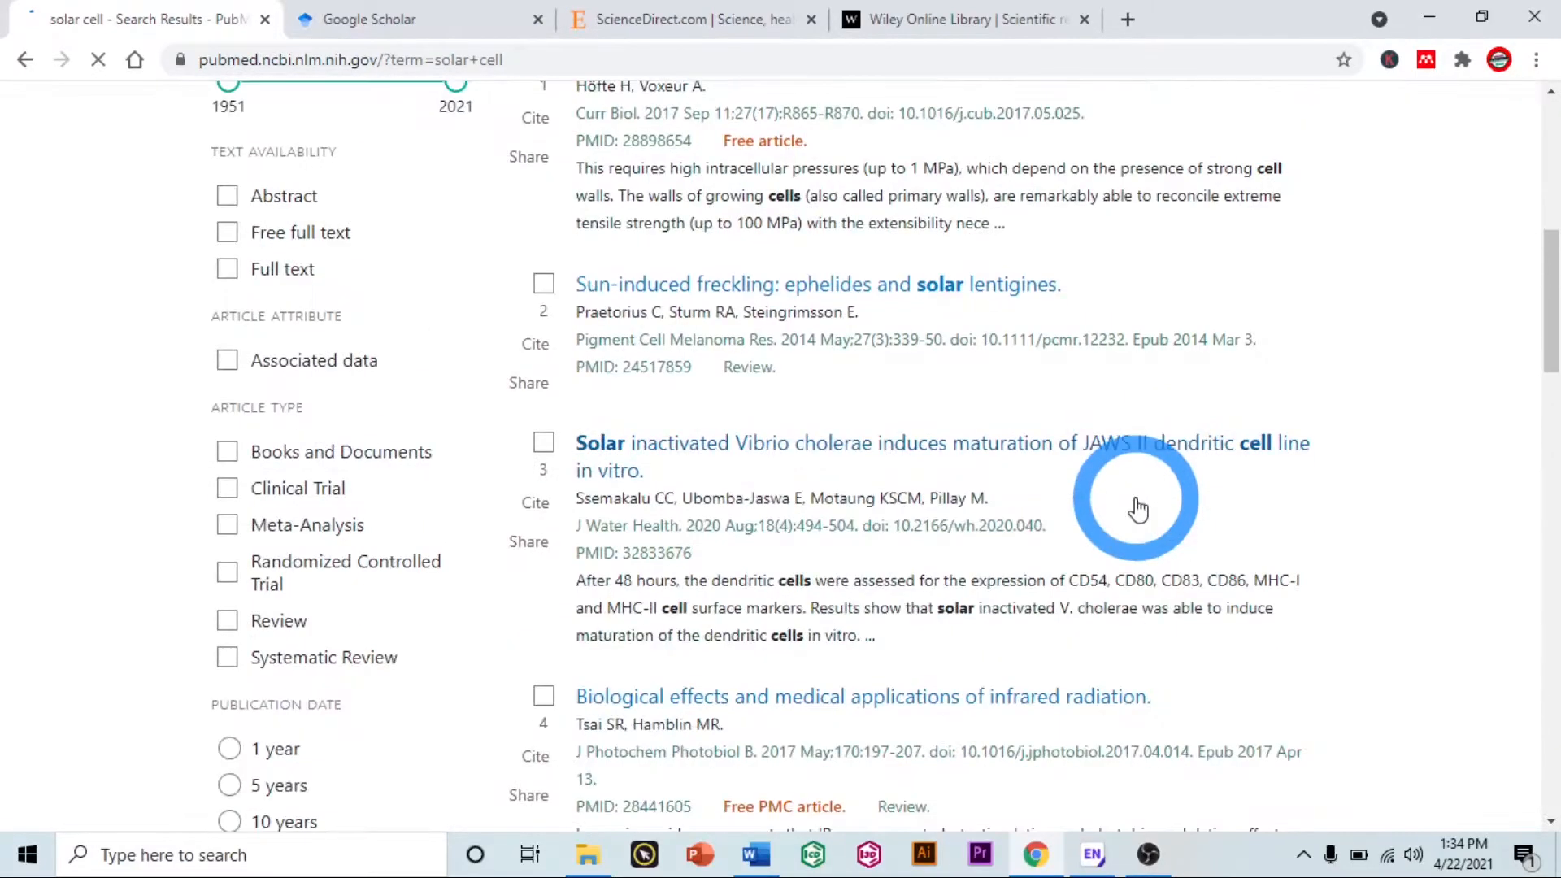
pyautogui.scroll(15, 1137, 504)
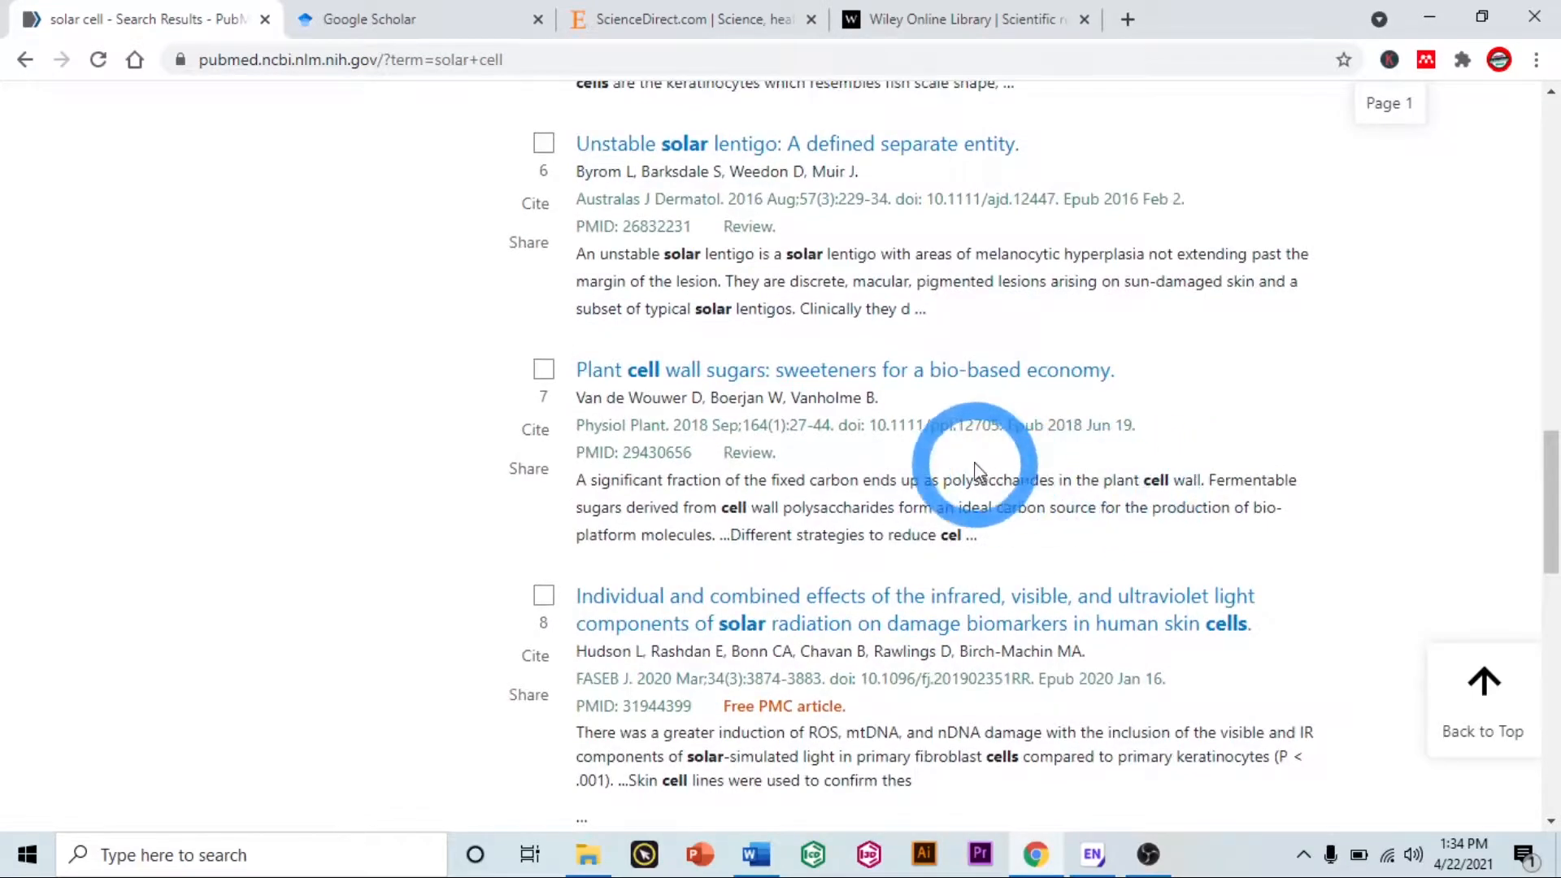
pyautogui.scroll(20, 979, 455)
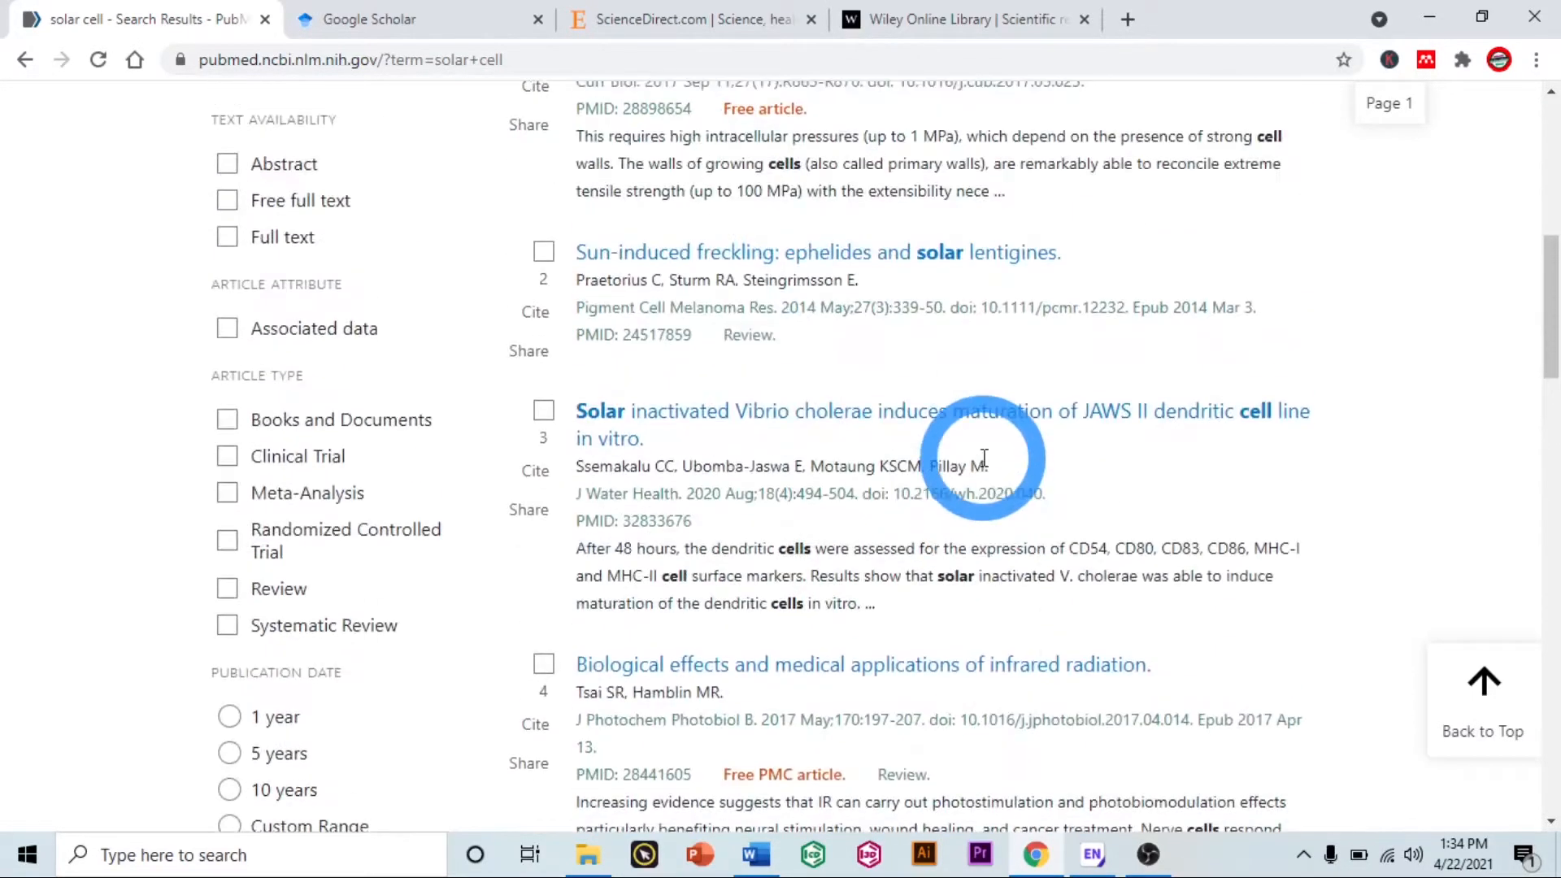
pyautogui.scroll(-5, 990, 496)
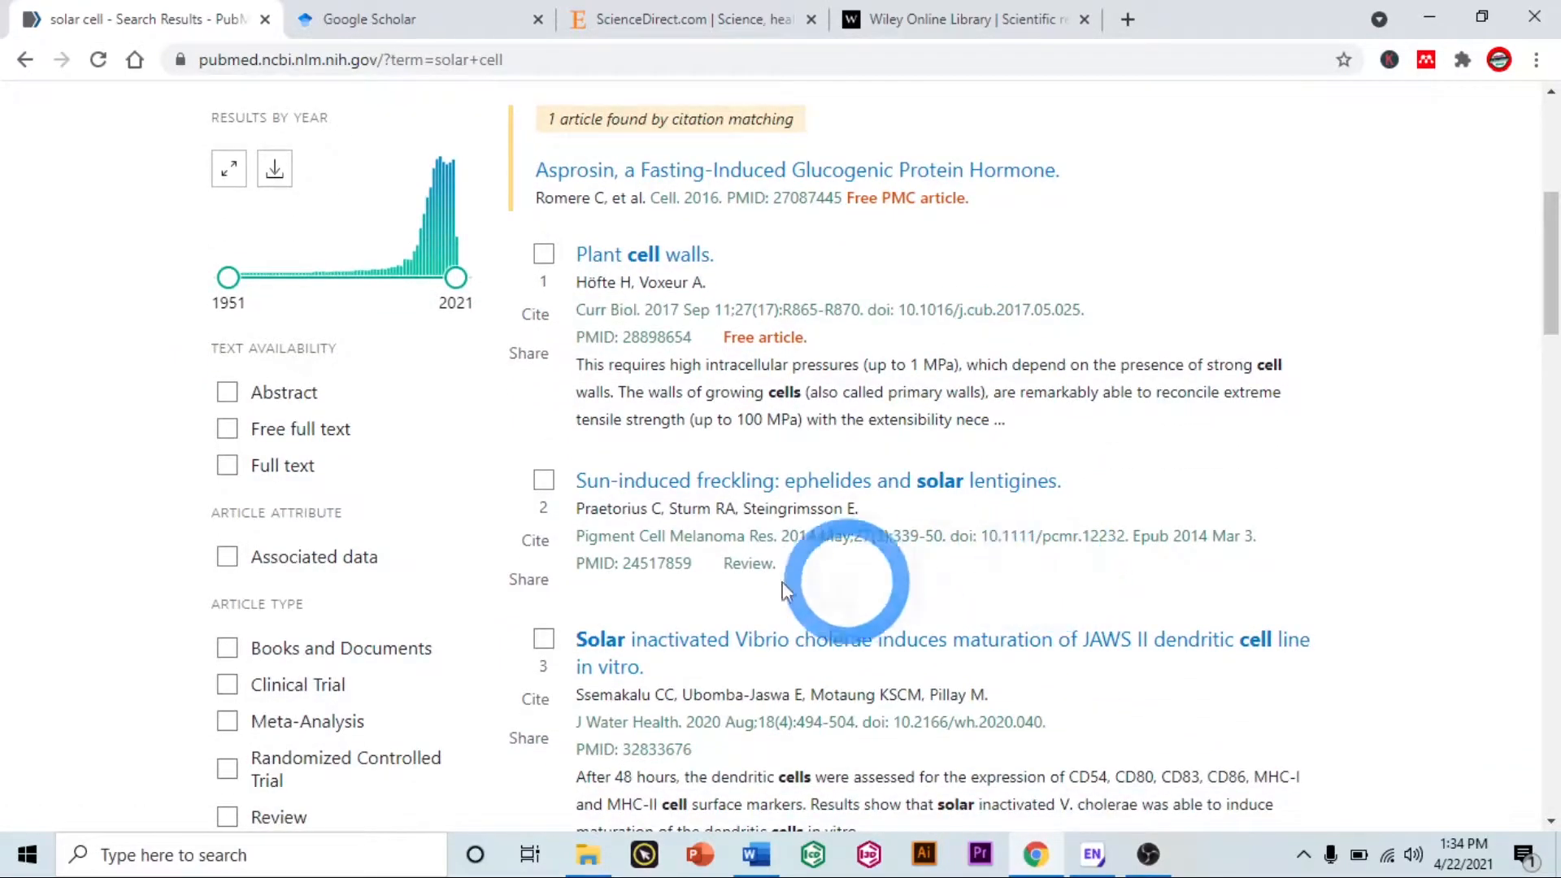
pyautogui.scroll(-3, 776, 581)
pyautogui.click(543, 411)
pyautogui.scroll(-5, 1351, 488)
pyautogui.click(543, 460)
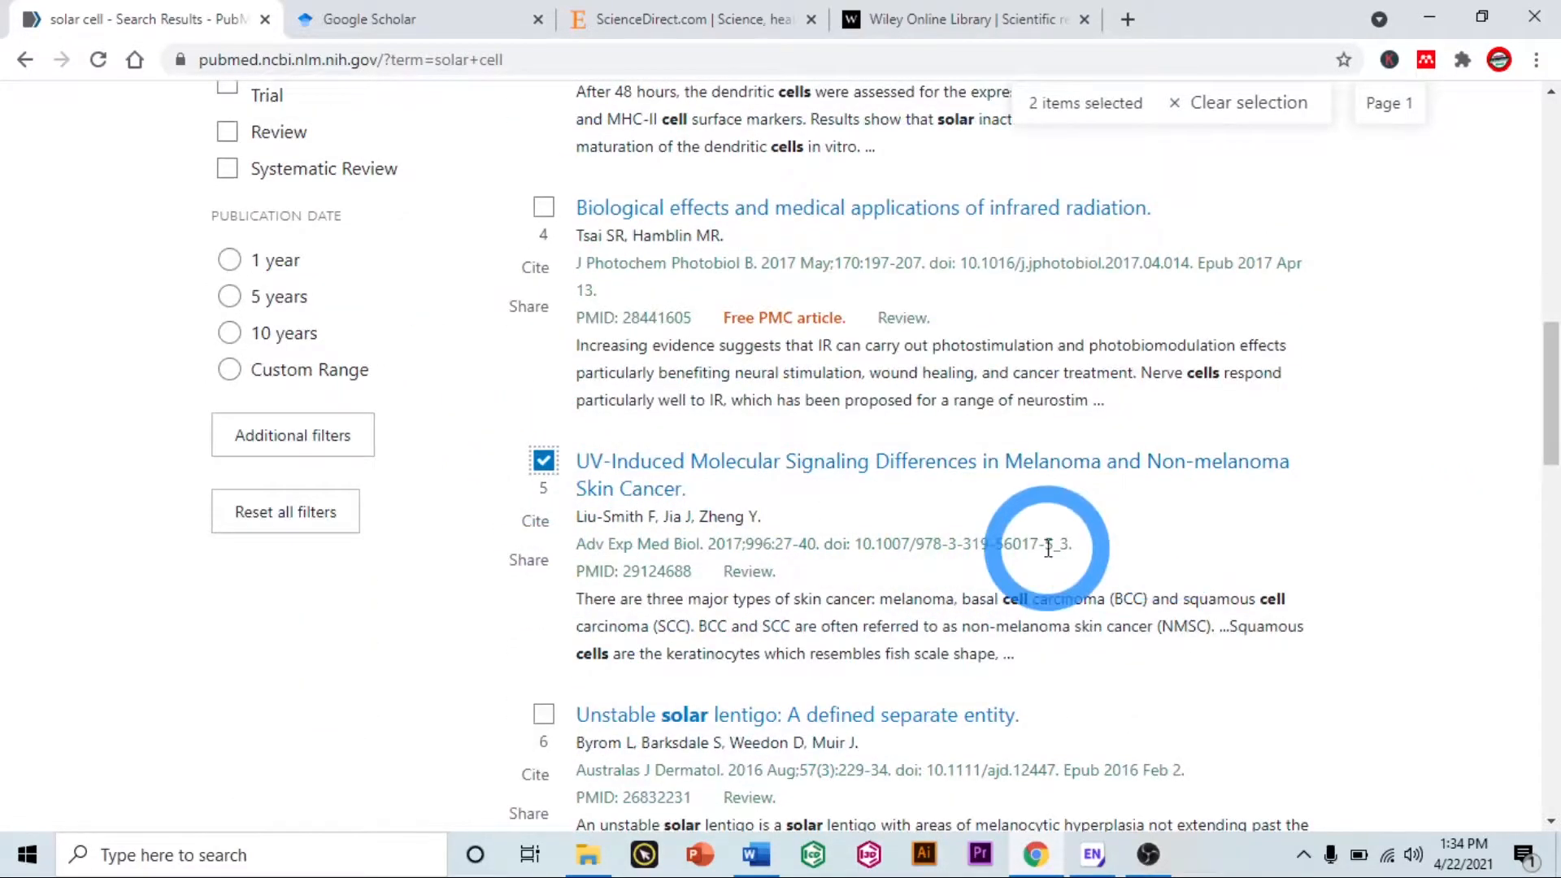
# Step: Create a citation manager file from the two selected PubMed articles and import it into the EndNote library
pyautogui.scroll(5, 1094, 532)
pyautogui.scroll(8, 1094, 533)
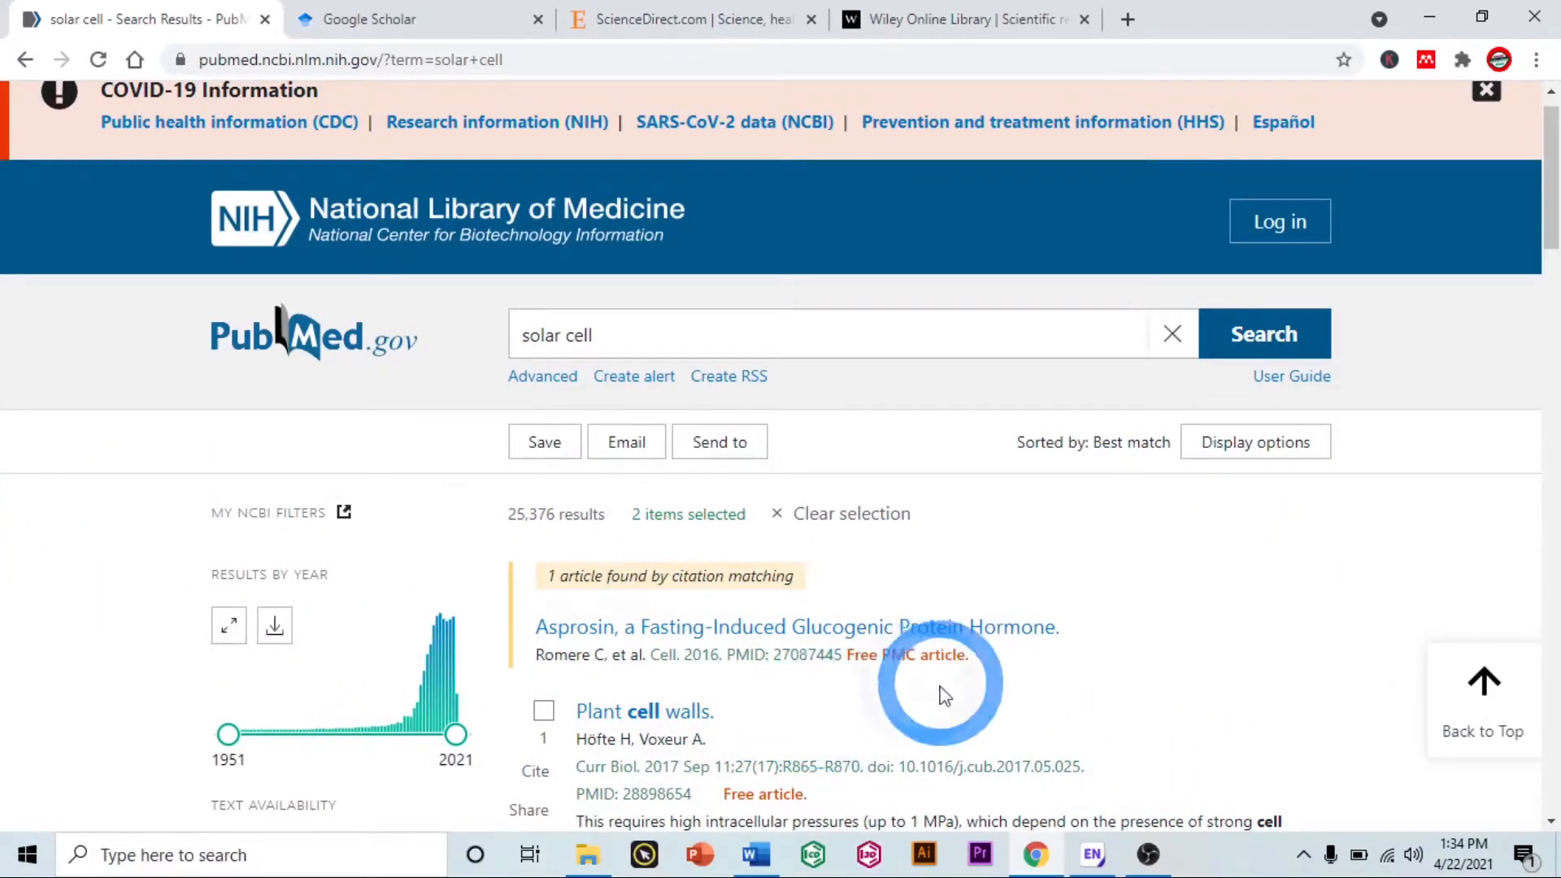
pyautogui.scroll(-1, 943, 691)
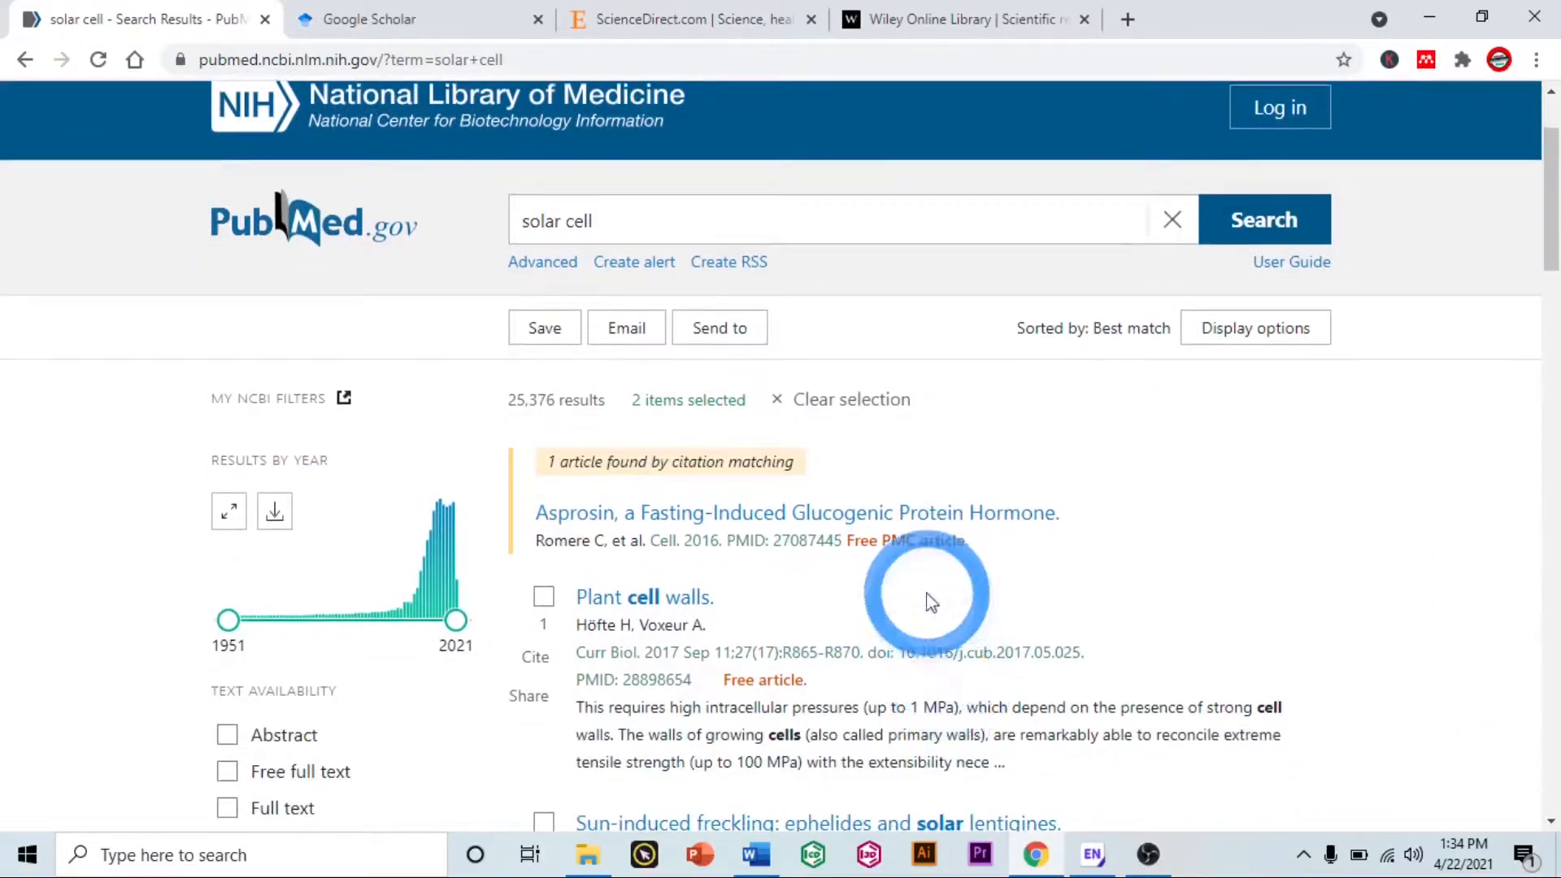
pyautogui.click(750, 341)
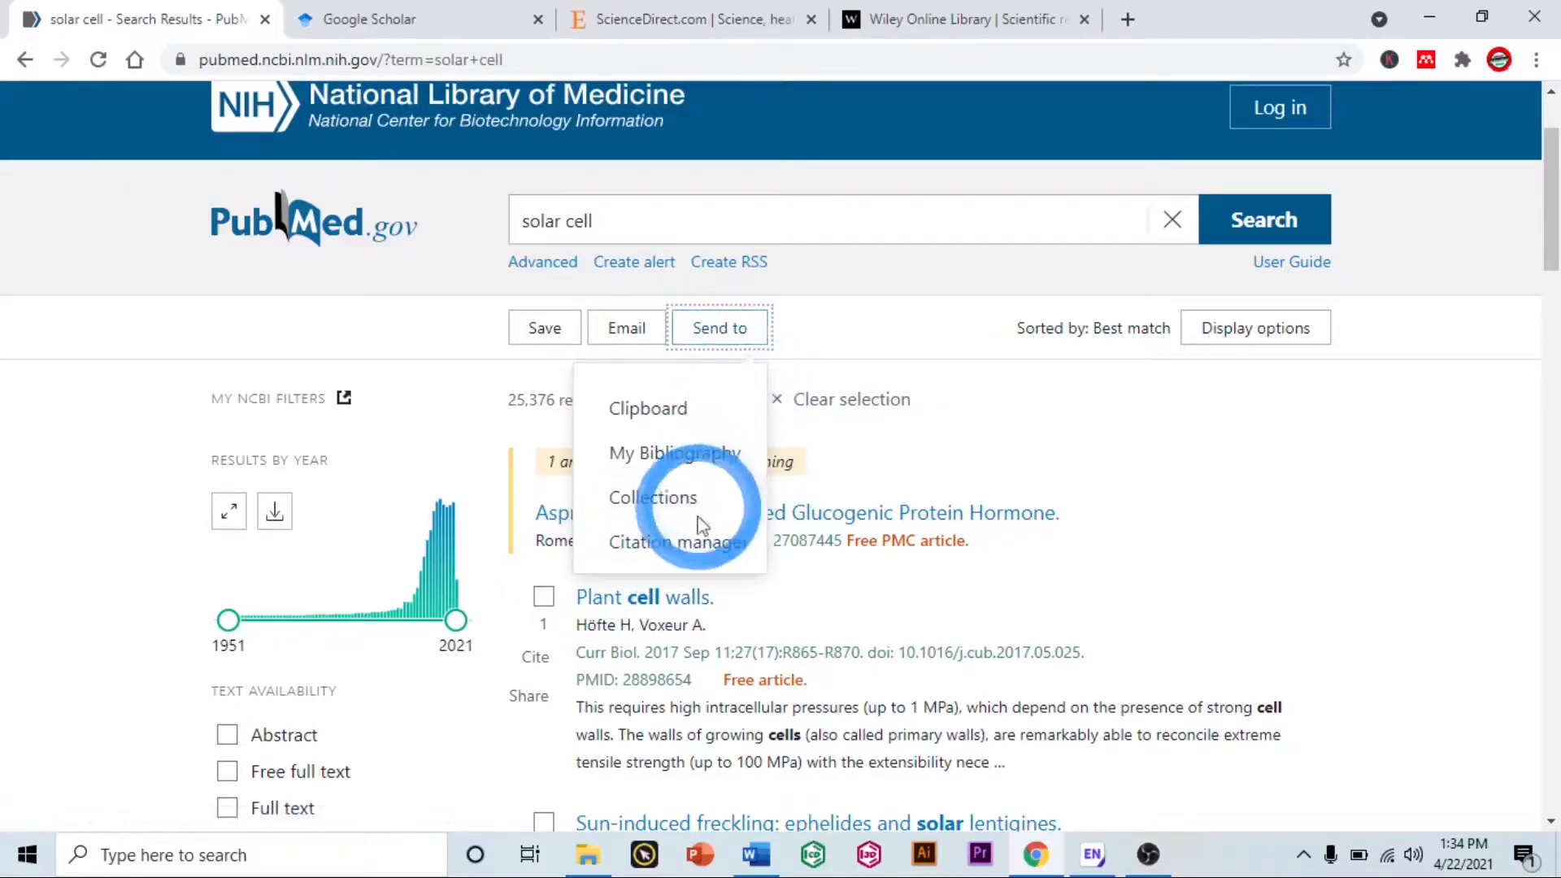
pyautogui.click(691, 543)
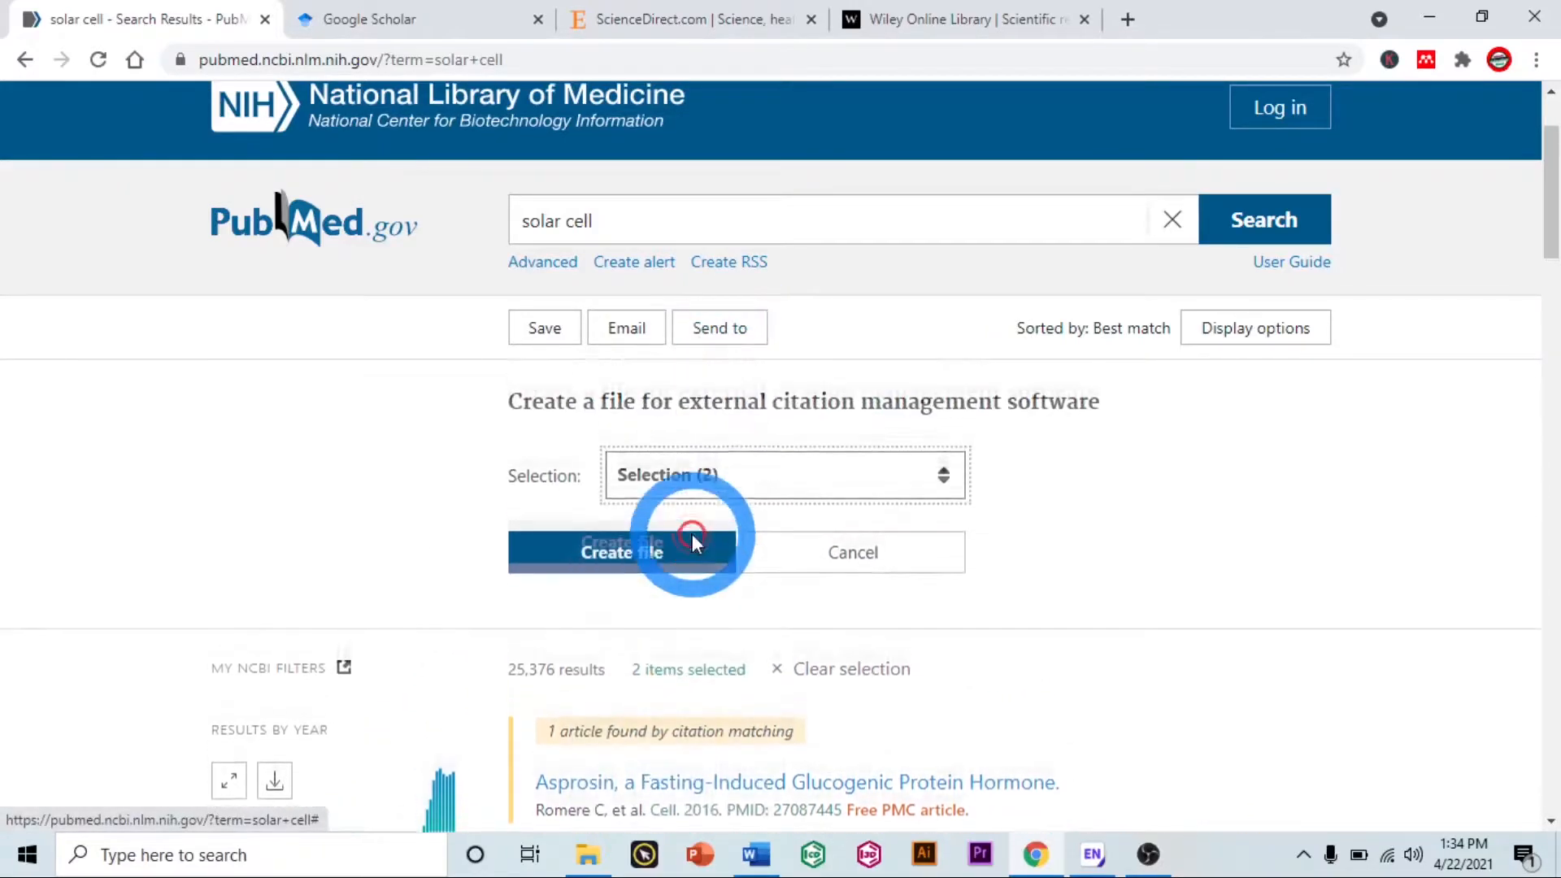
pyautogui.scroll(-1, 1121, 553)
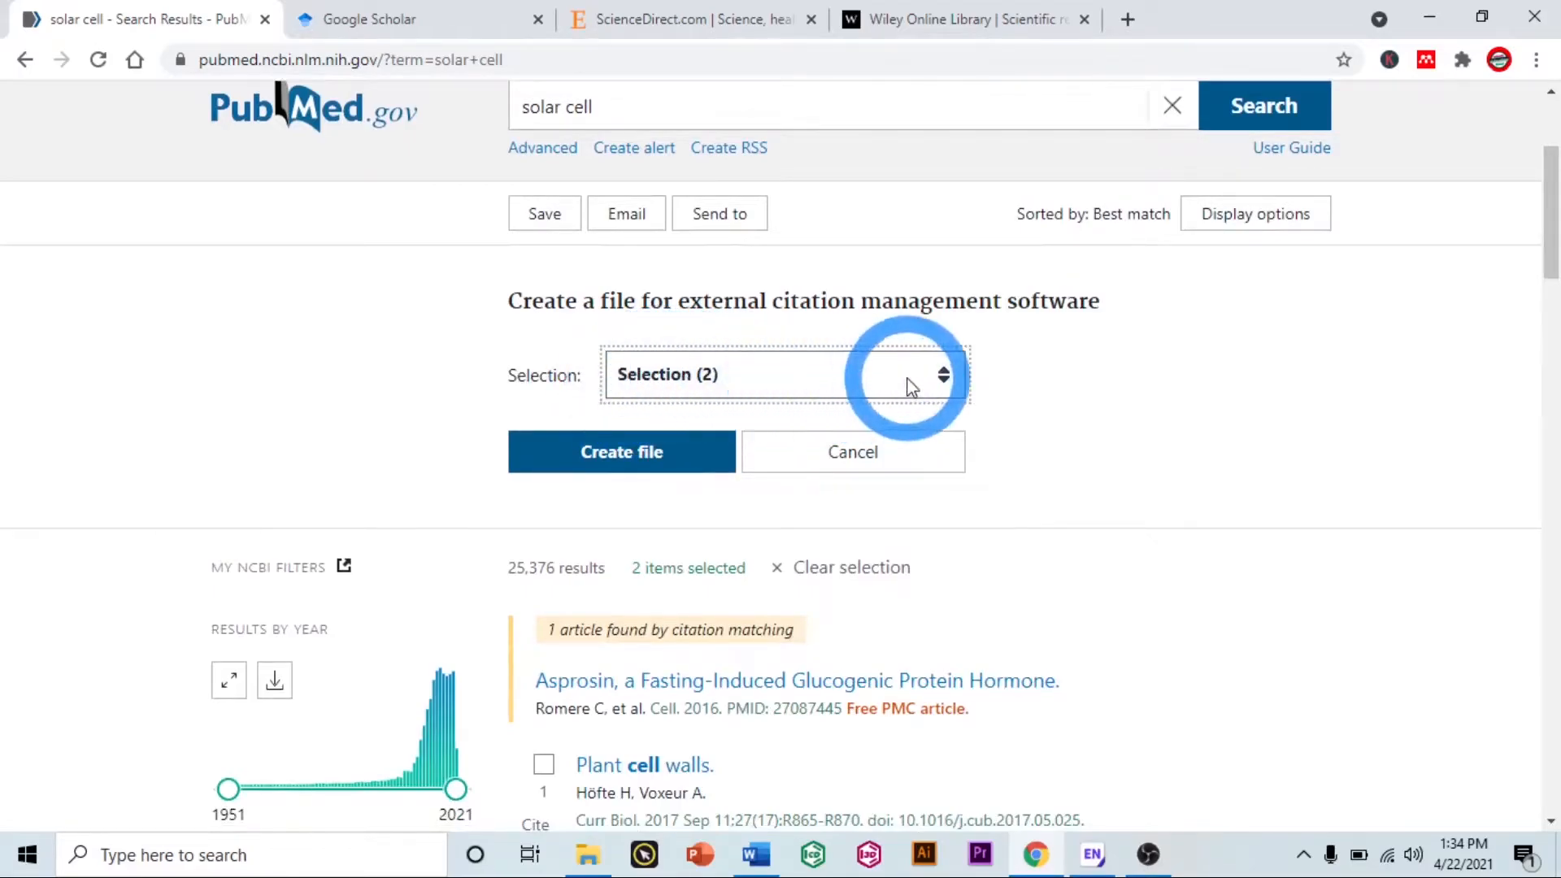
pyautogui.click(642, 454)
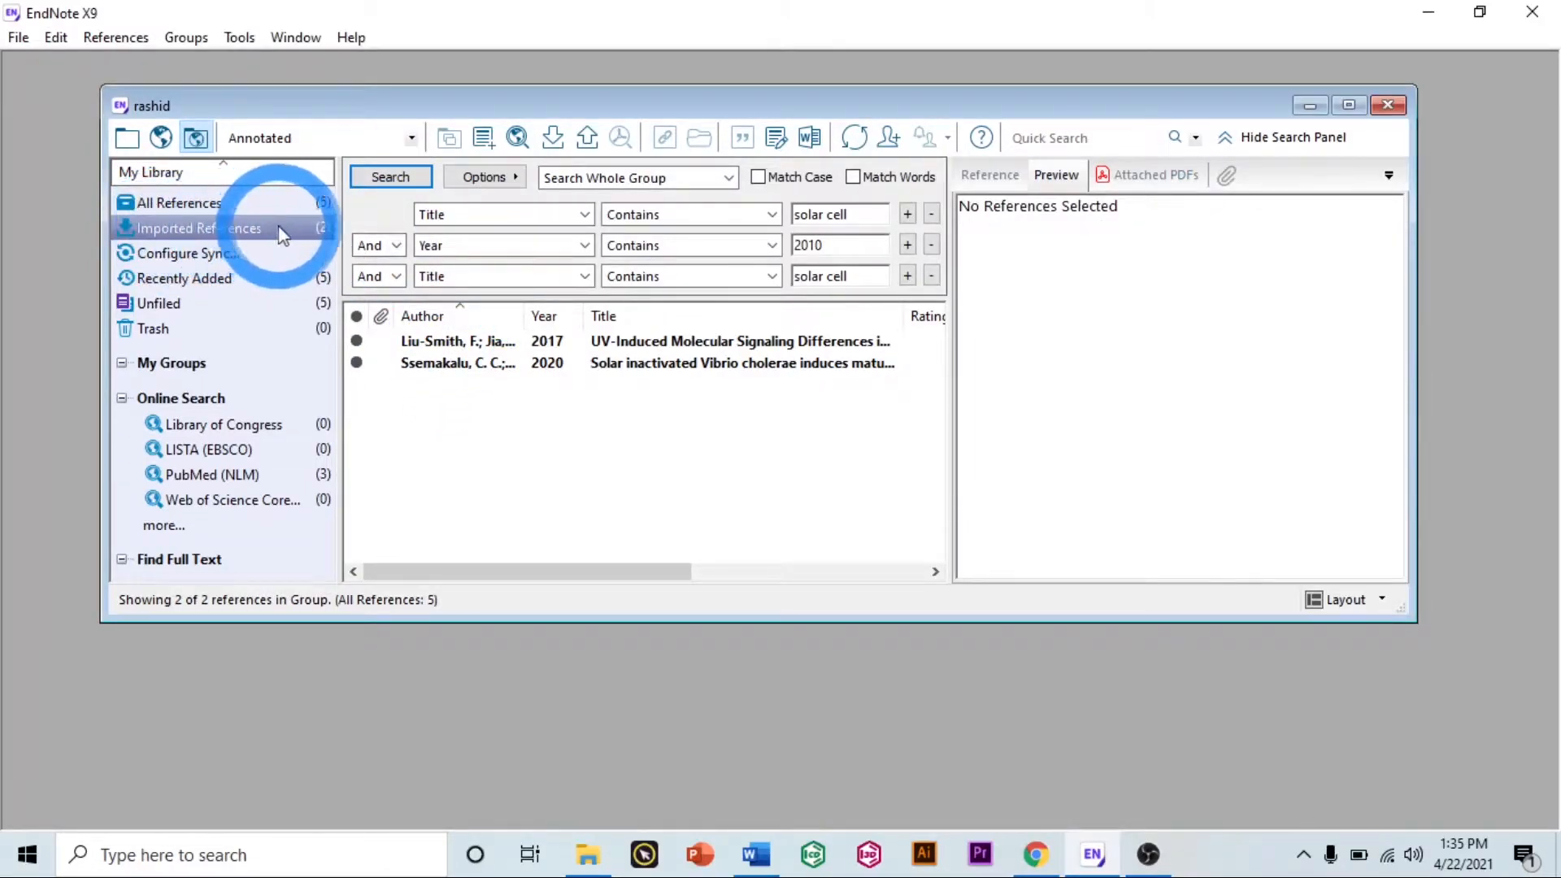
# Step: Review the library's All References, Imported References, Recently Added, Trash and PubMed (NLM) groups
pyautogui.click(197, 203)
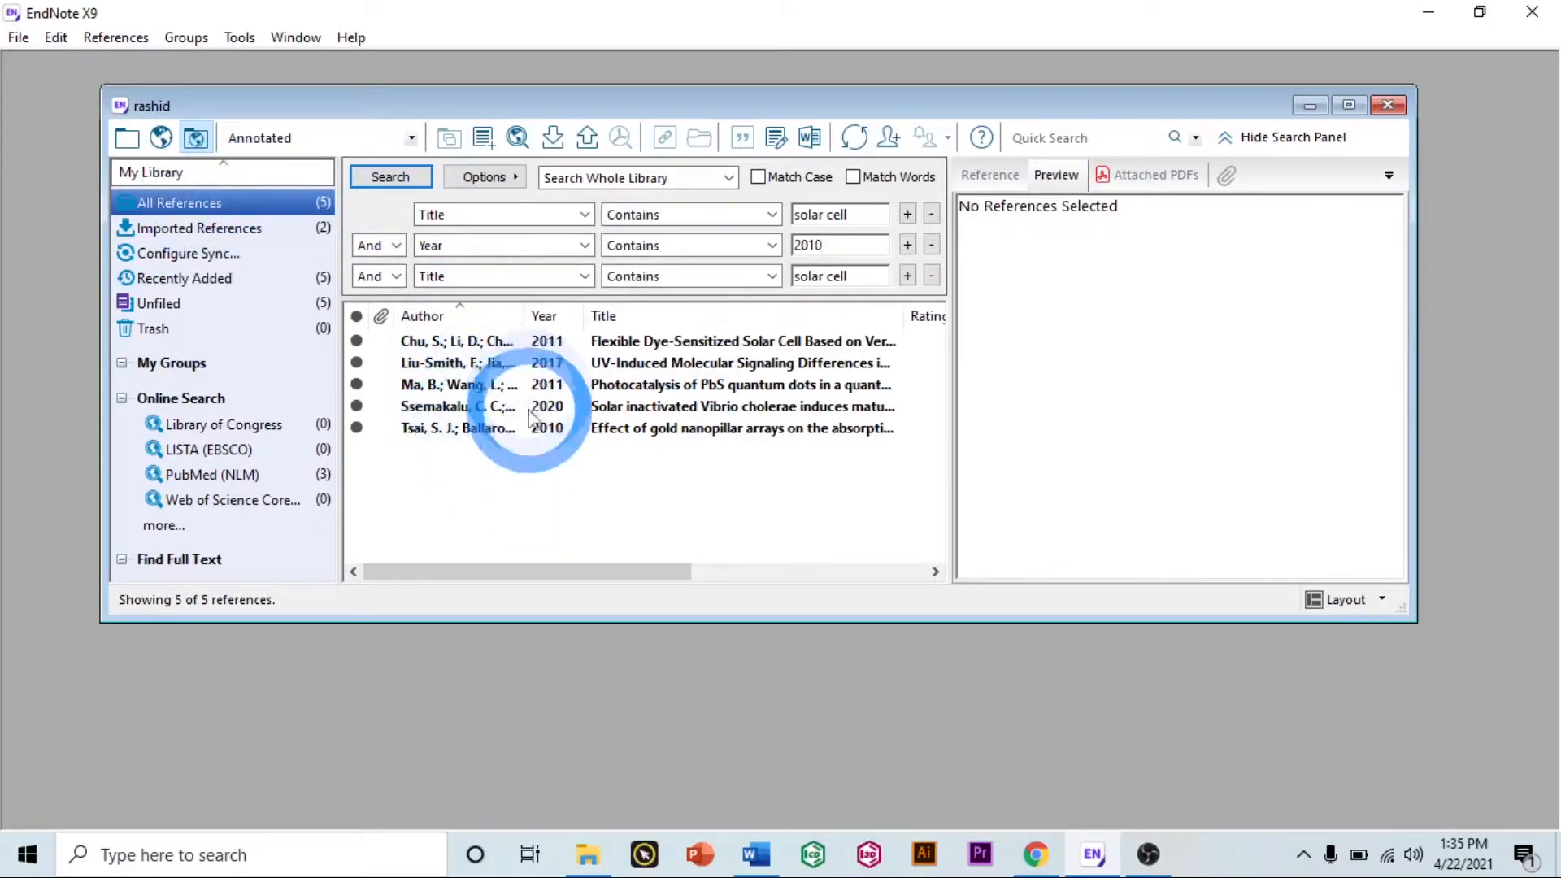
pyautogui.click(317, 228)
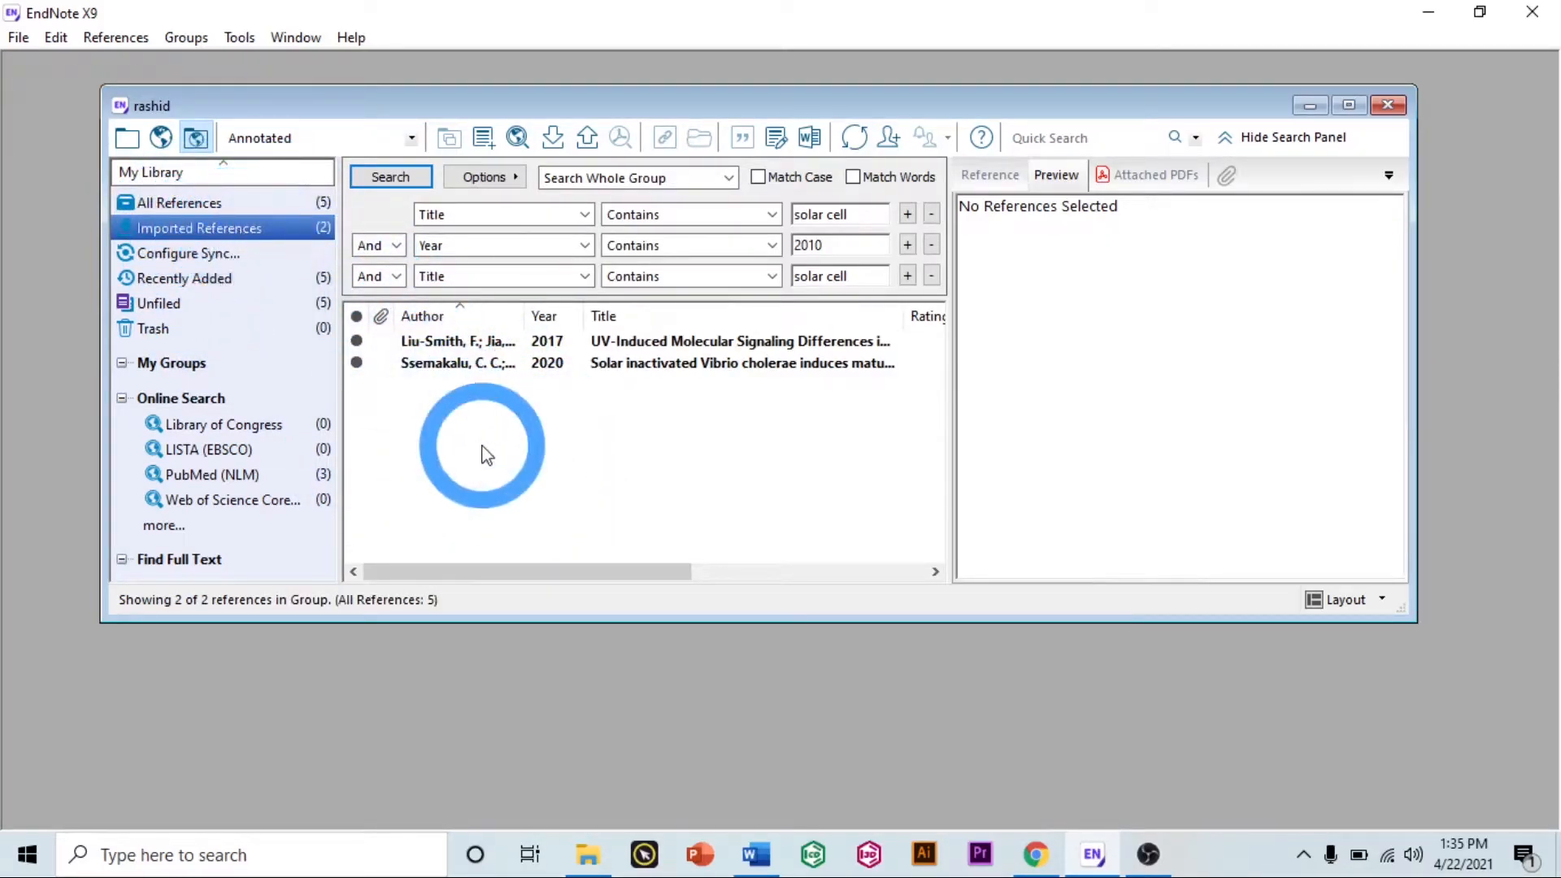
pyautogui.click(243, 280)
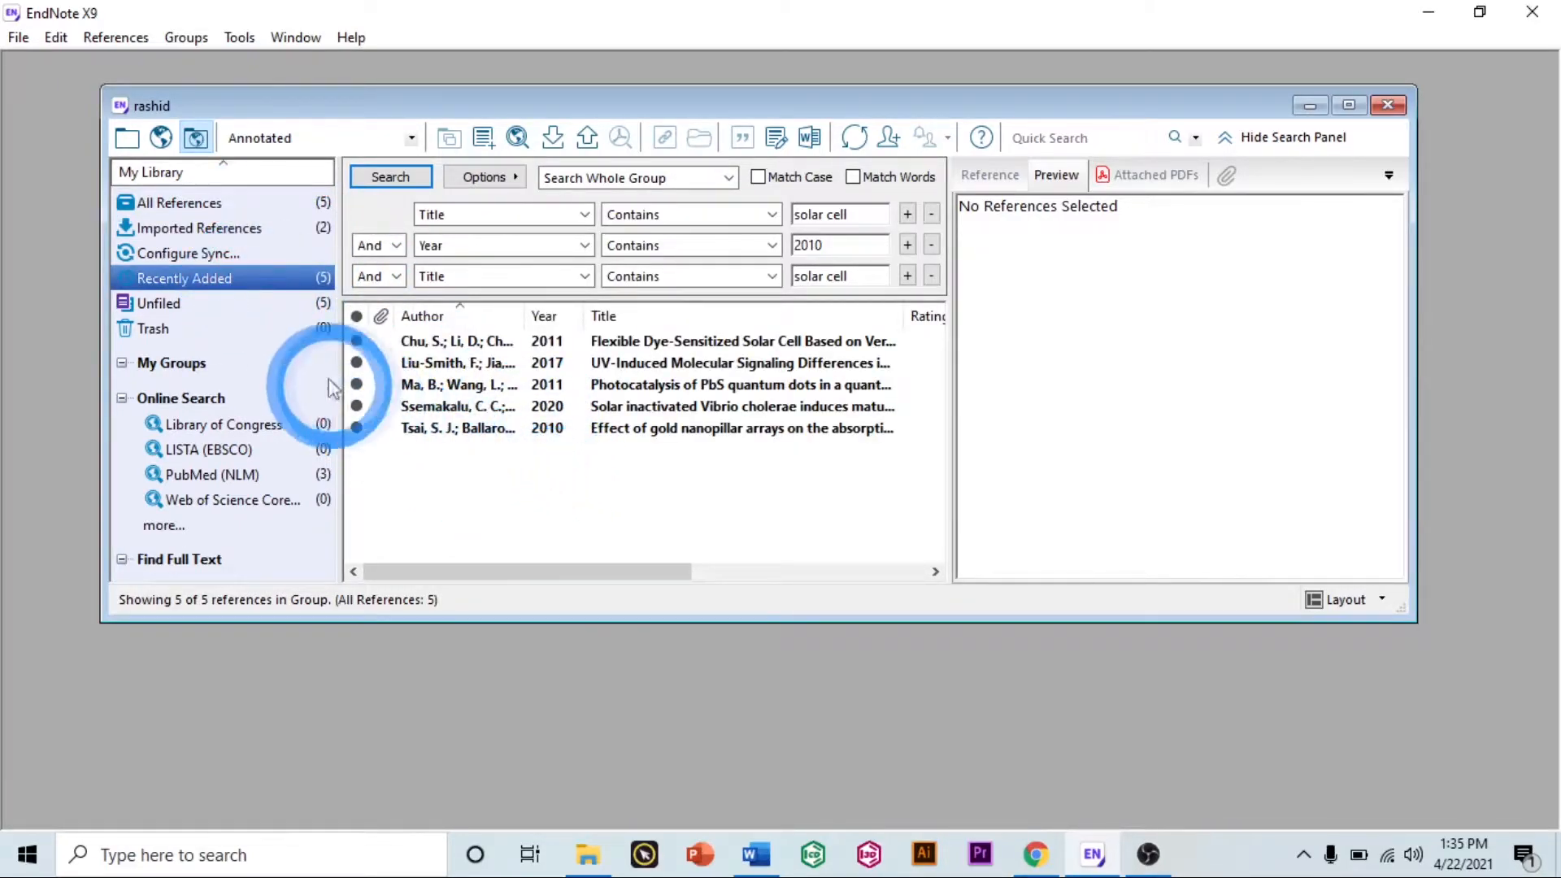
pyautogui.click(217, 328)
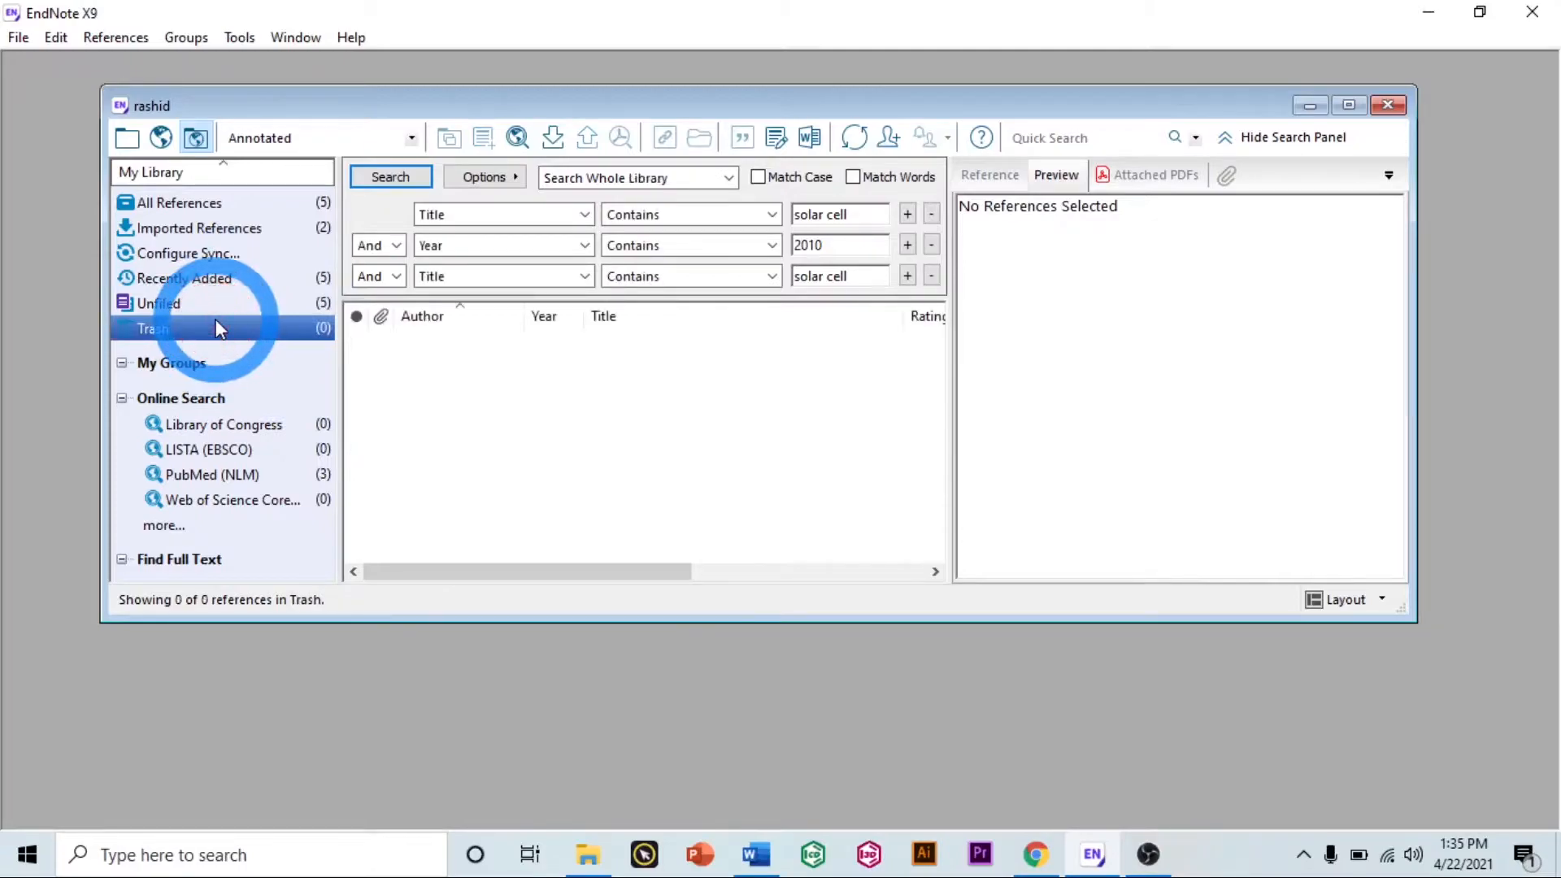
pyautogui.click(208, 473)
pyautogui.click(301, 226)
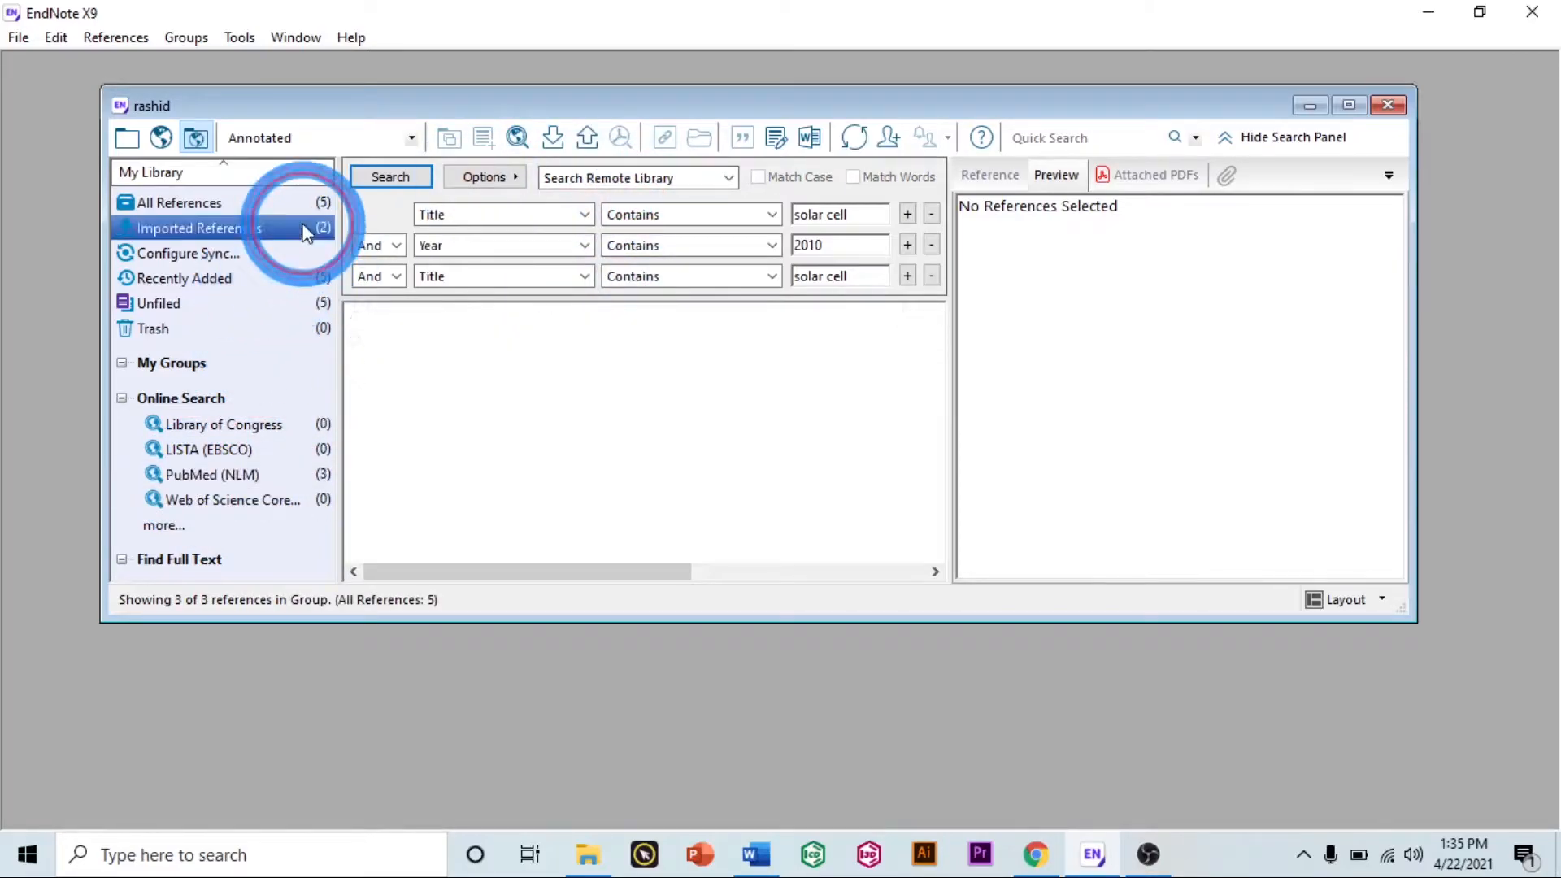
# Step: Switch to Google Scholar in Chrome, search for "solar cell" and look through the results and their import links
pyautogui.click(1032, 855)
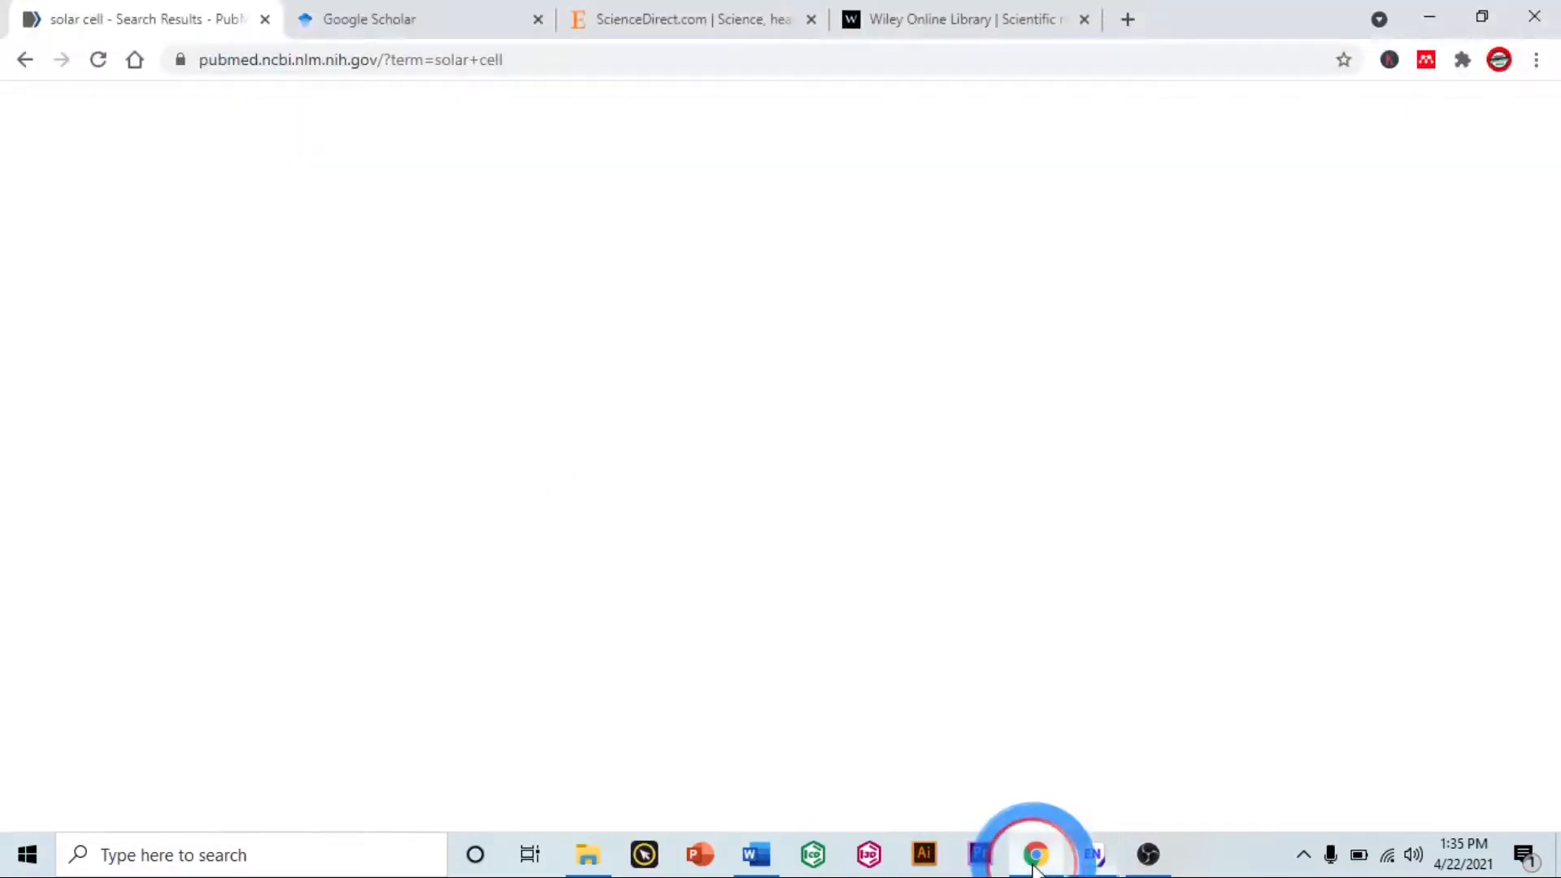
pyautogui.hotkey('ctrl', 'Tab')
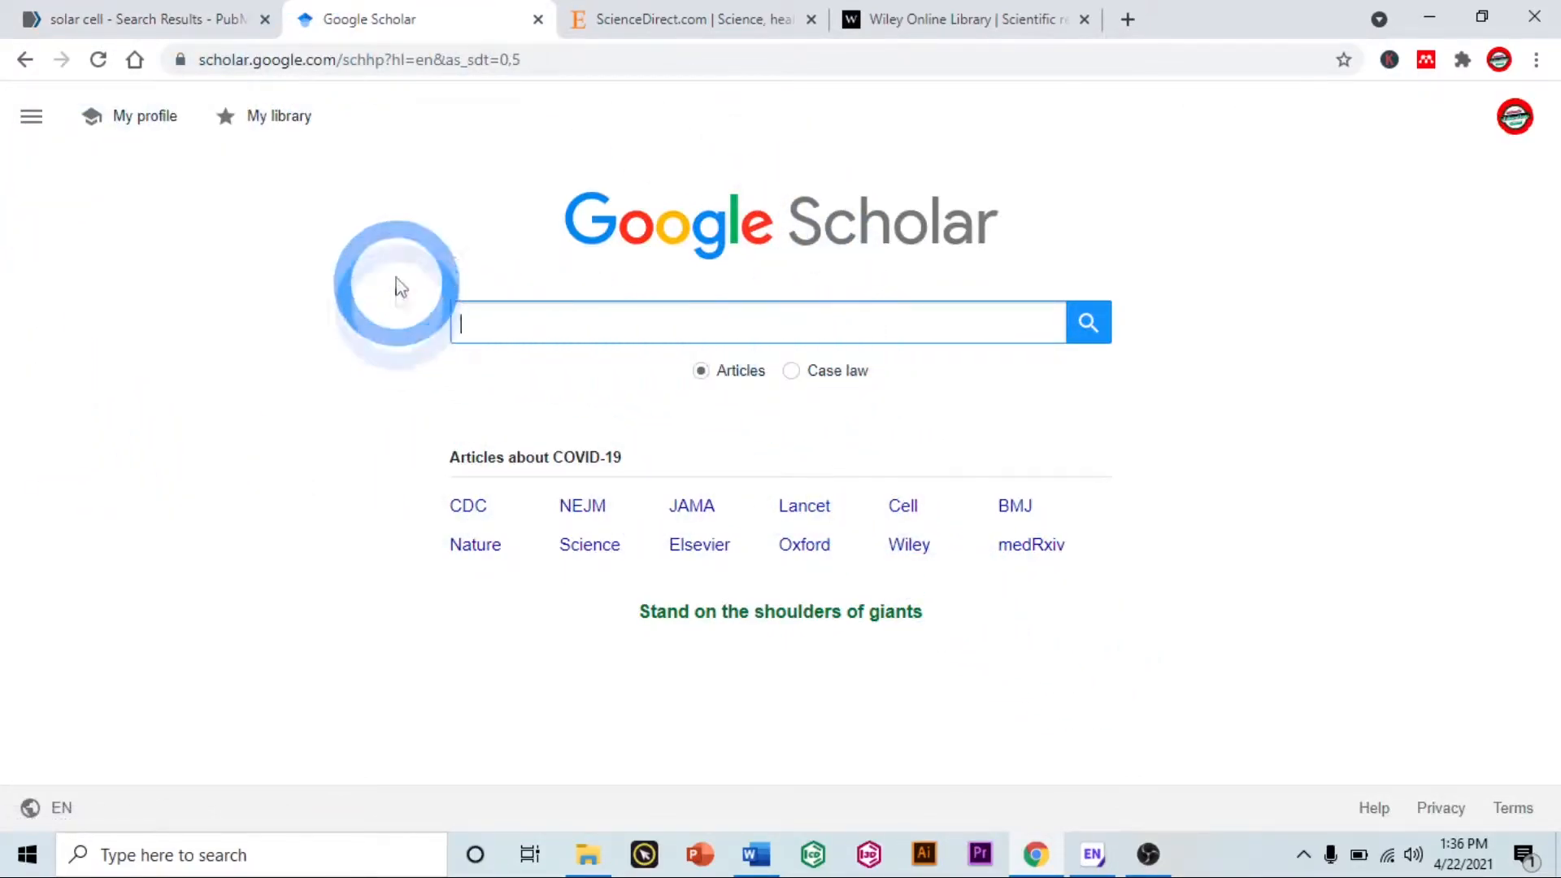
pyautogui.rightClick(575, 325)
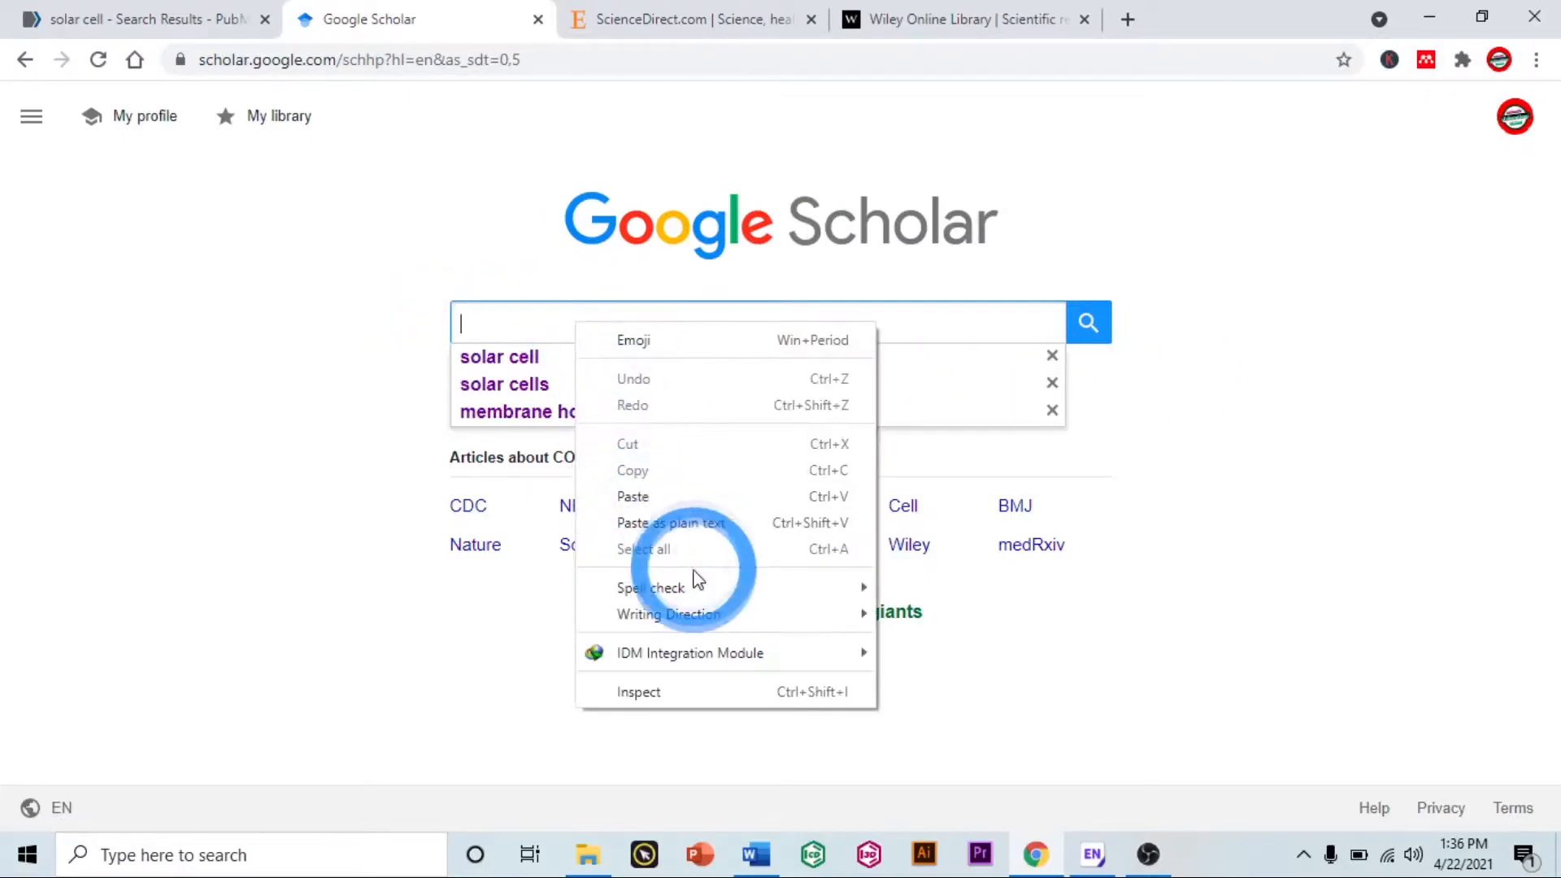
pyautogui.click(494, 358)
pyautogui.click(498, 356)
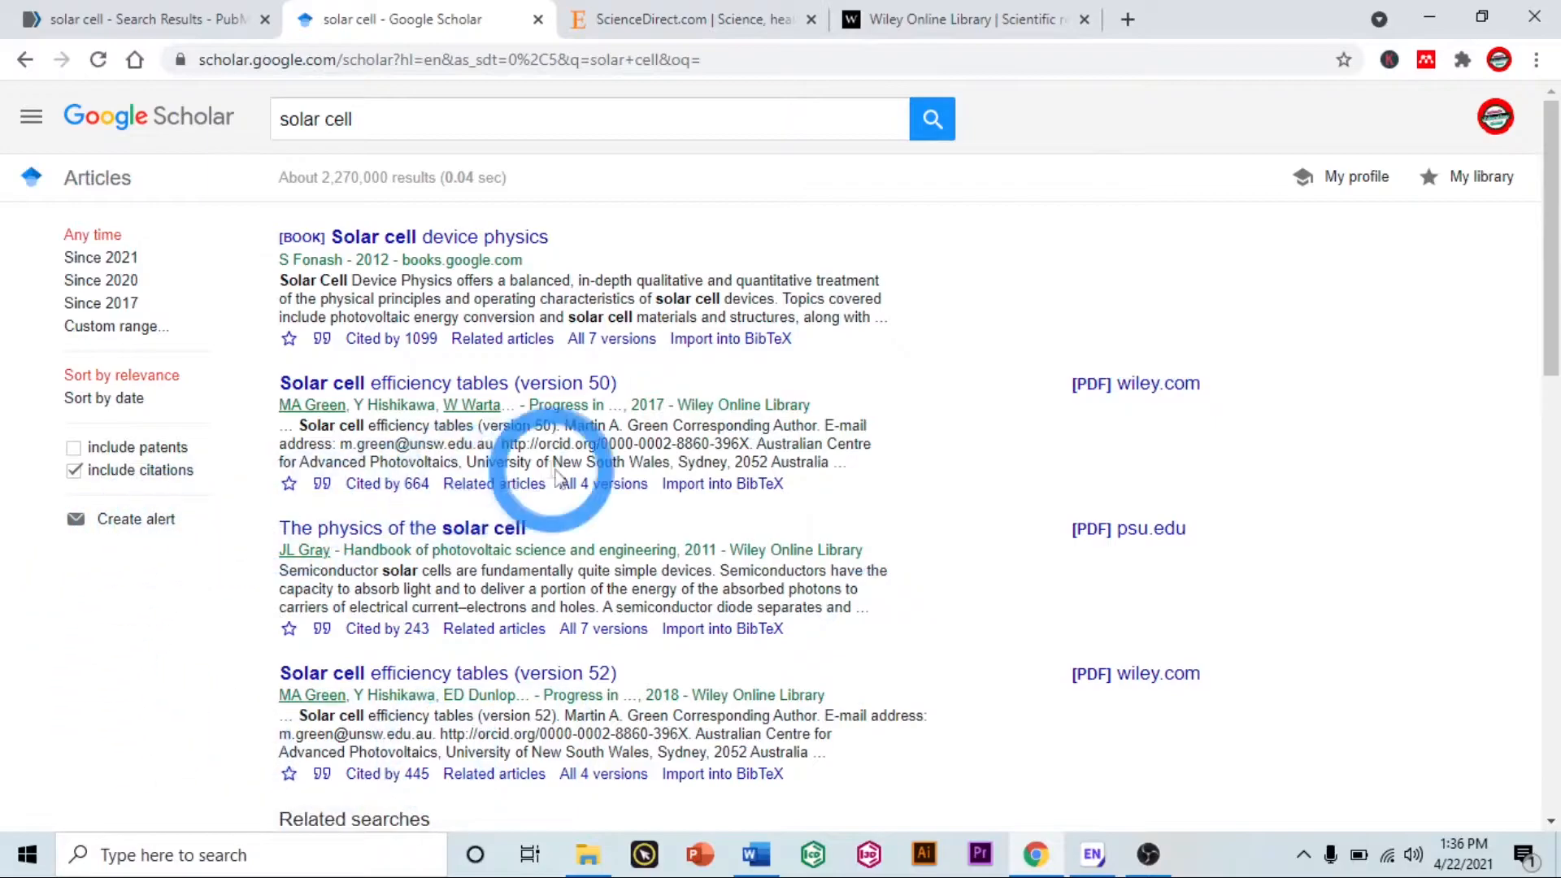
pyautogui.scroll(-15, 780, 557)
pyautogui.scroll(15, 776, 553)
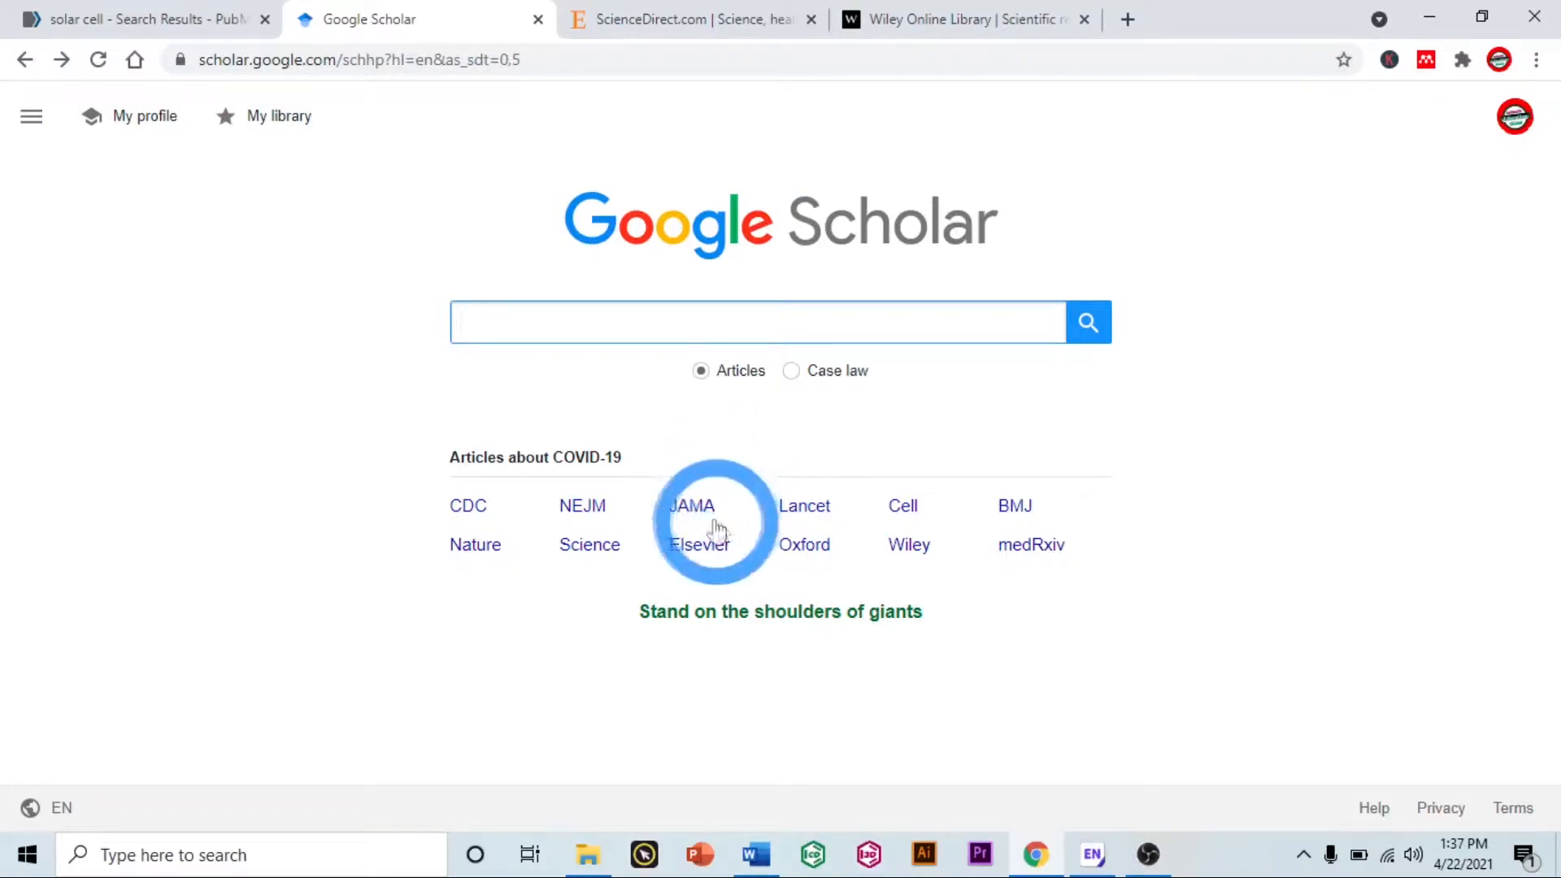
# Step: Set Google Scholar's bibliography manager to show links to import citations into EndNote, and save the settings
pyautogui.click(11, 137)
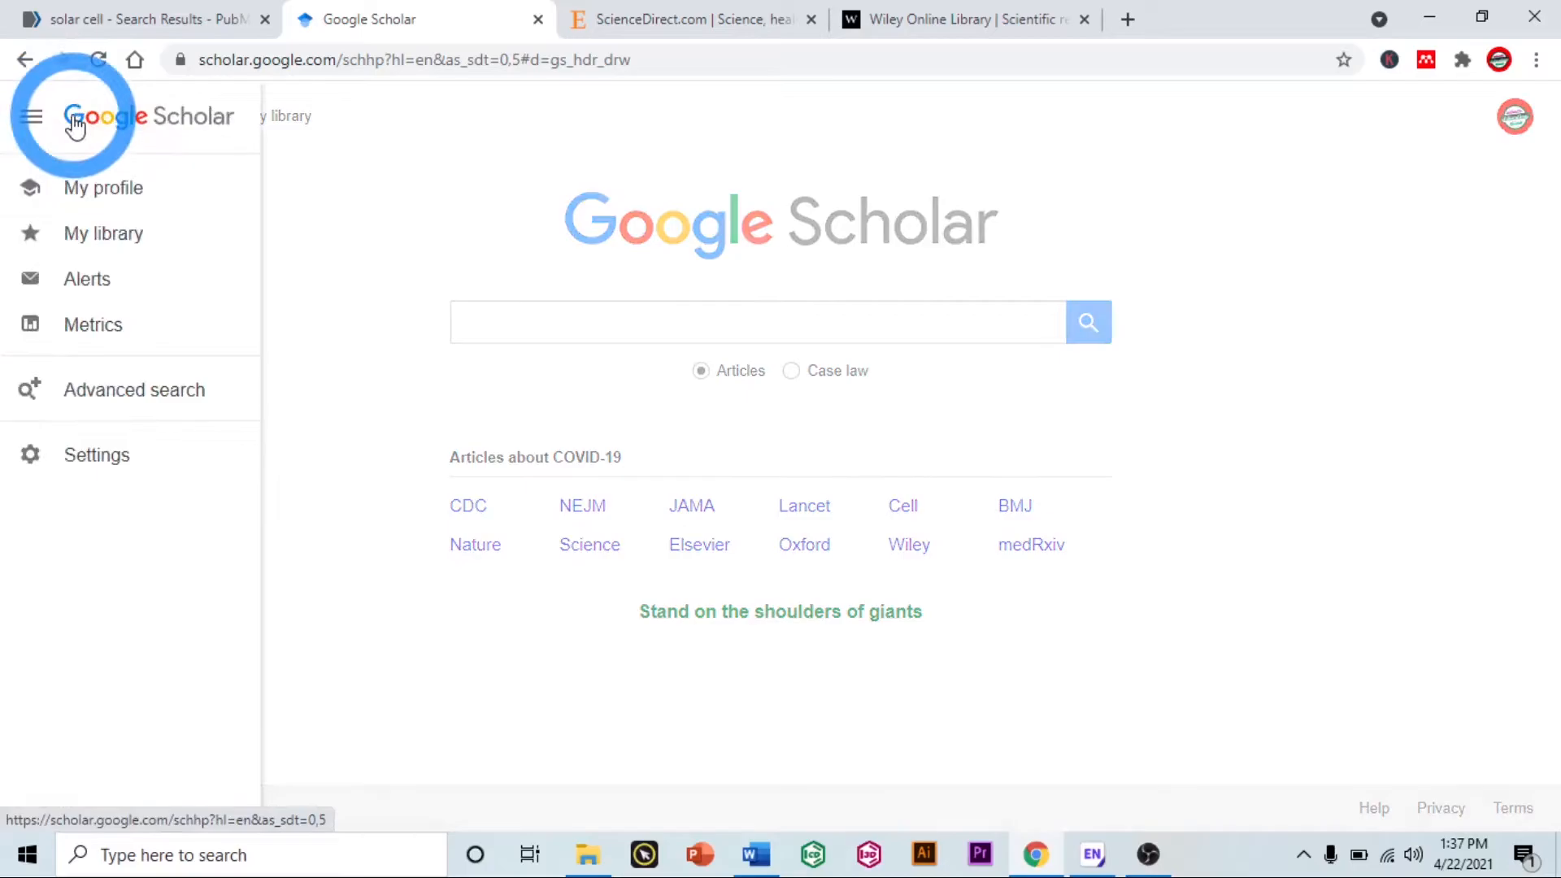
pyautogui.click(128, 456)
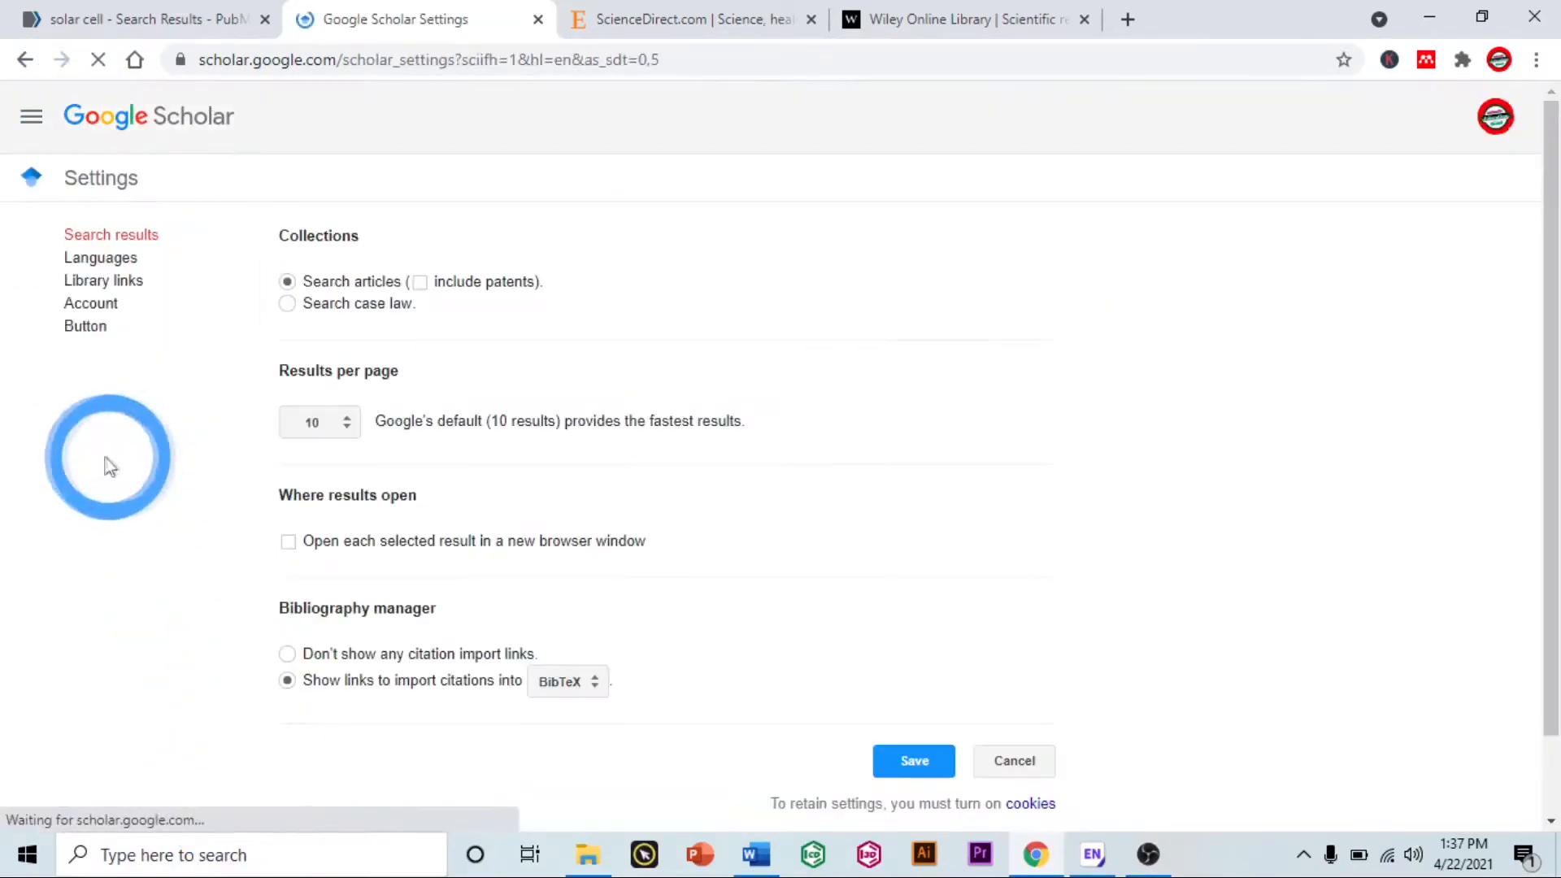
pyautogui.scroll(-1, 648, 348)
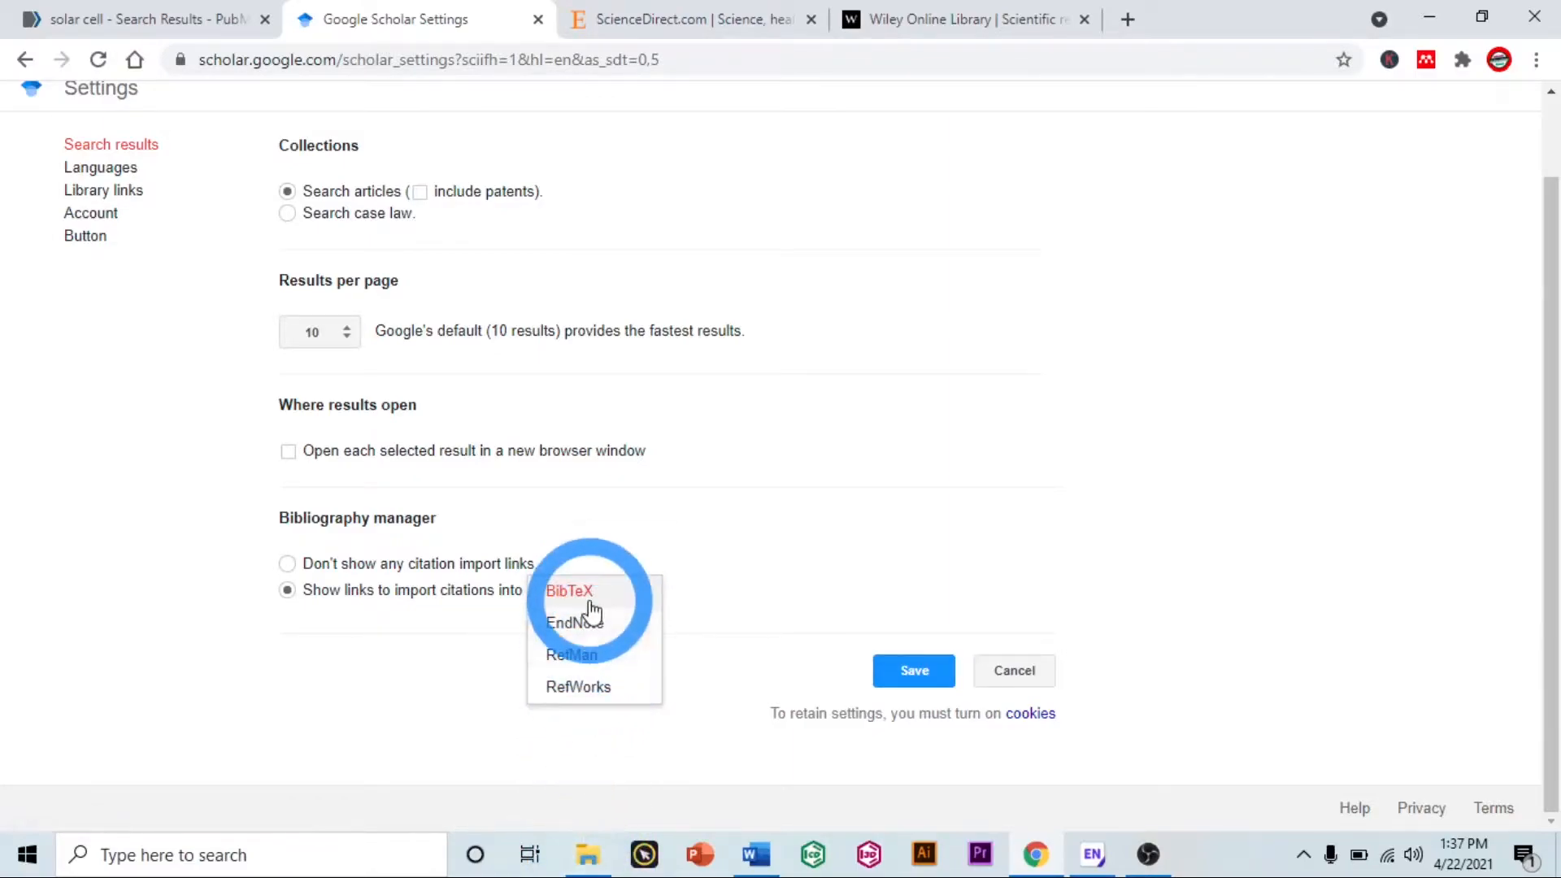
pyautogui.click(592, 629)
pyautogui.click(942, 673)
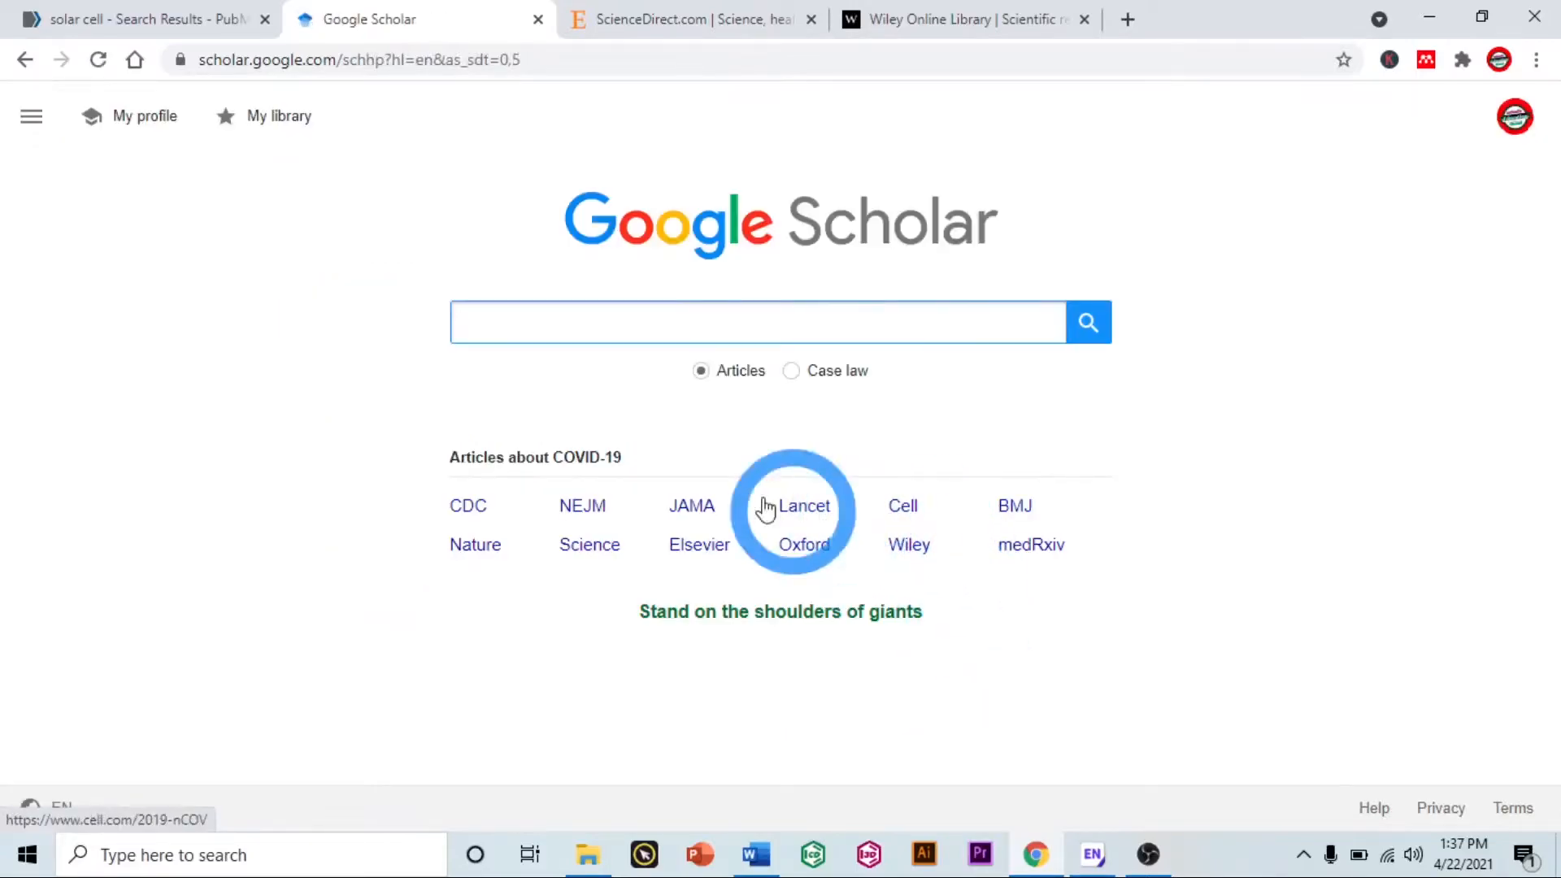
# Step: Search Google Scholar for "solar cell" and import the 2012 "Solar cell" PDF article's citation into EndNote
pyautogui.click(559, 332)
pyautogui.click(569, 374)
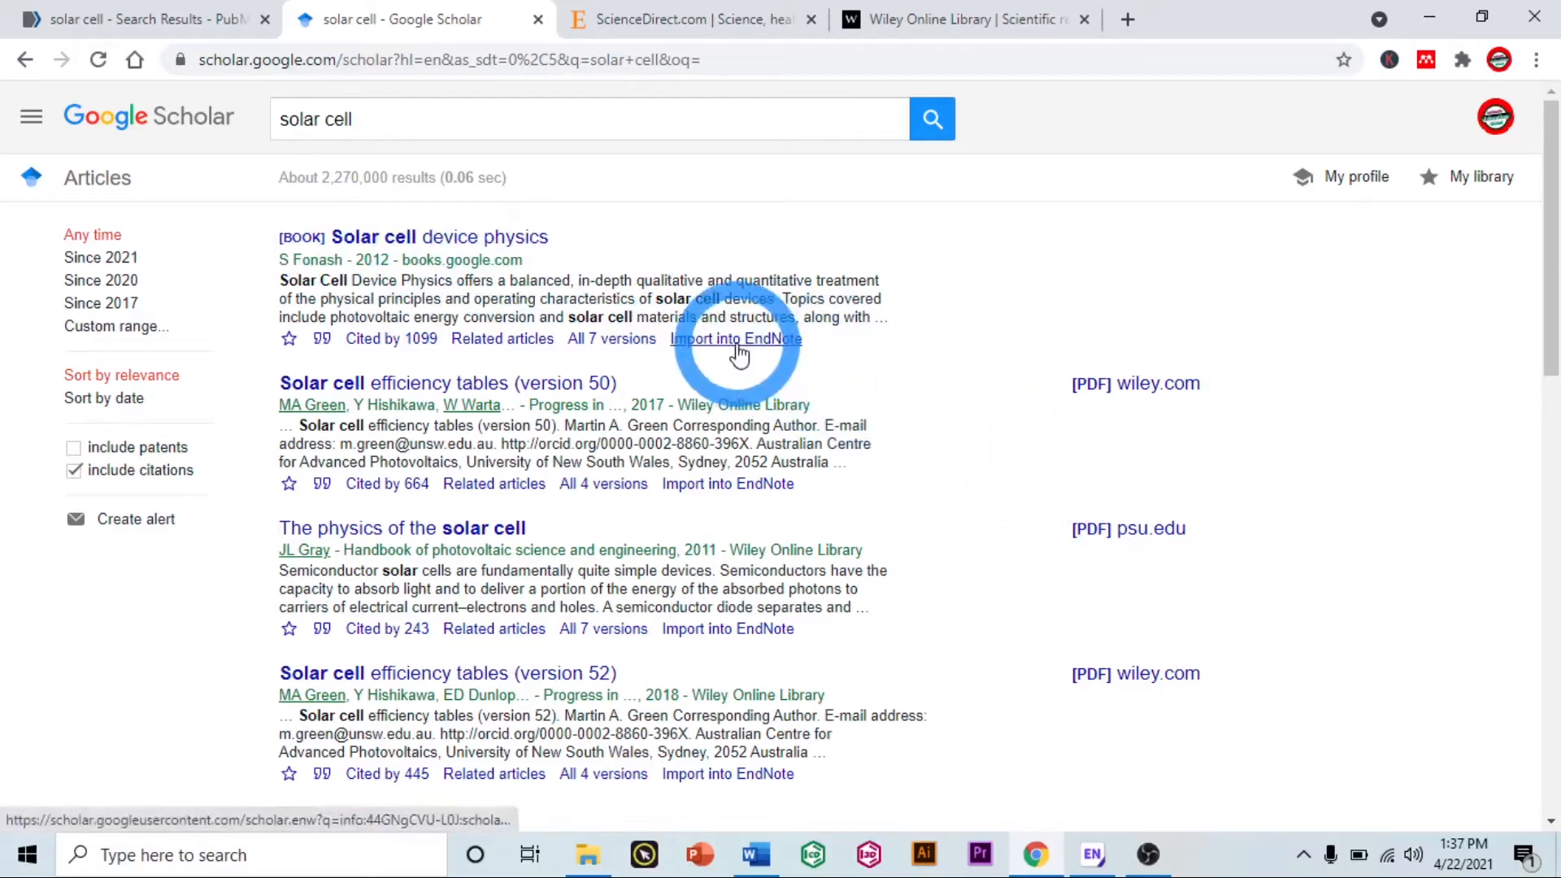
pyautogui.scroll(-4, 740, 354)
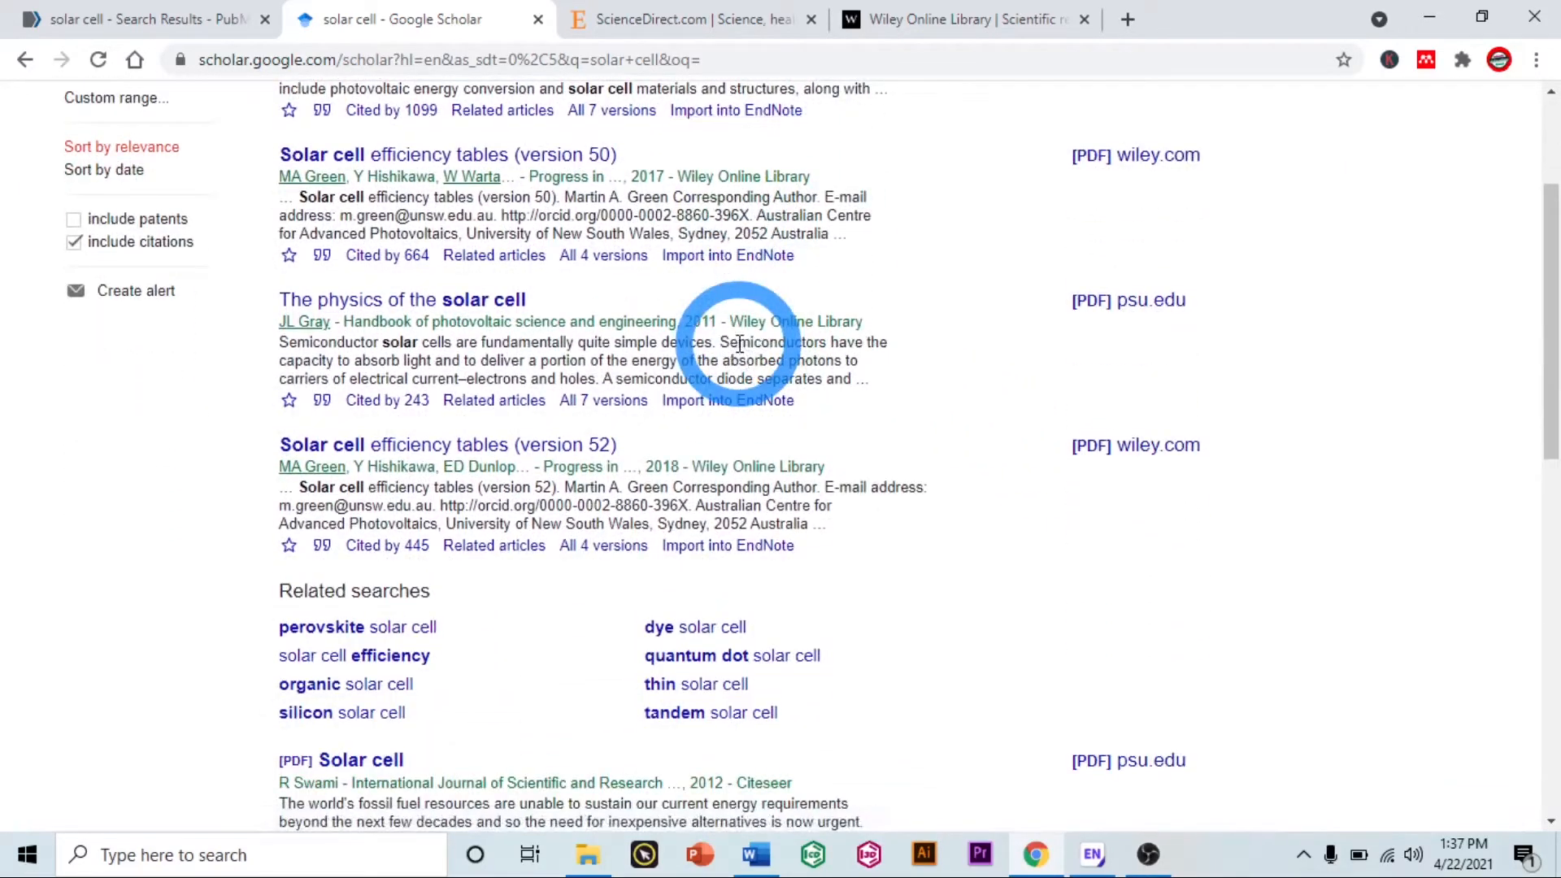
pyautogui.scroll(-3, 829, 613)
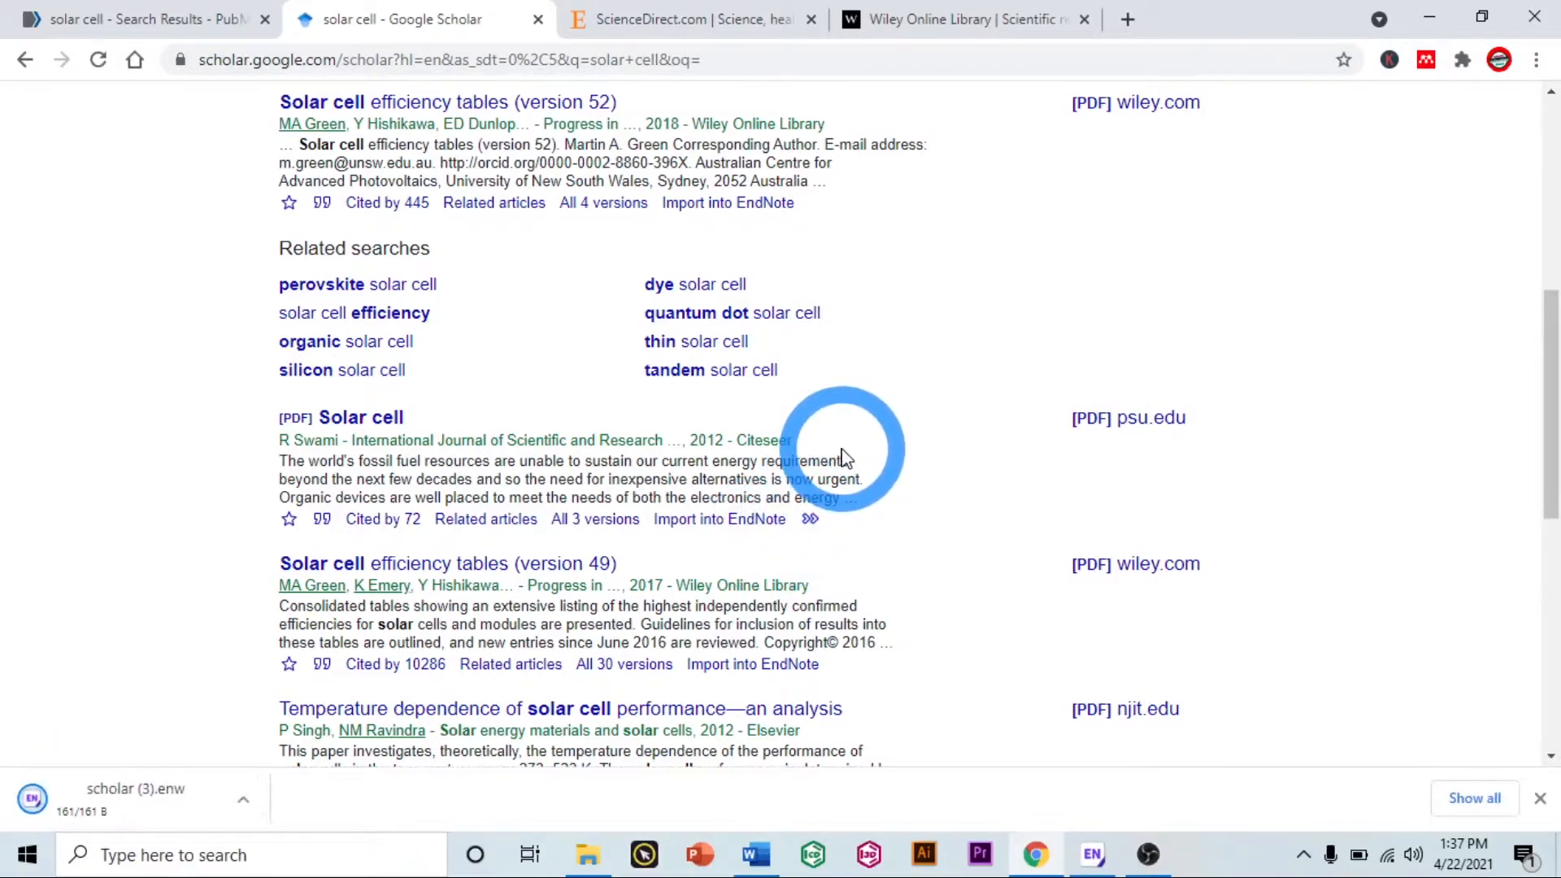
pyautogui.click(82, 801)
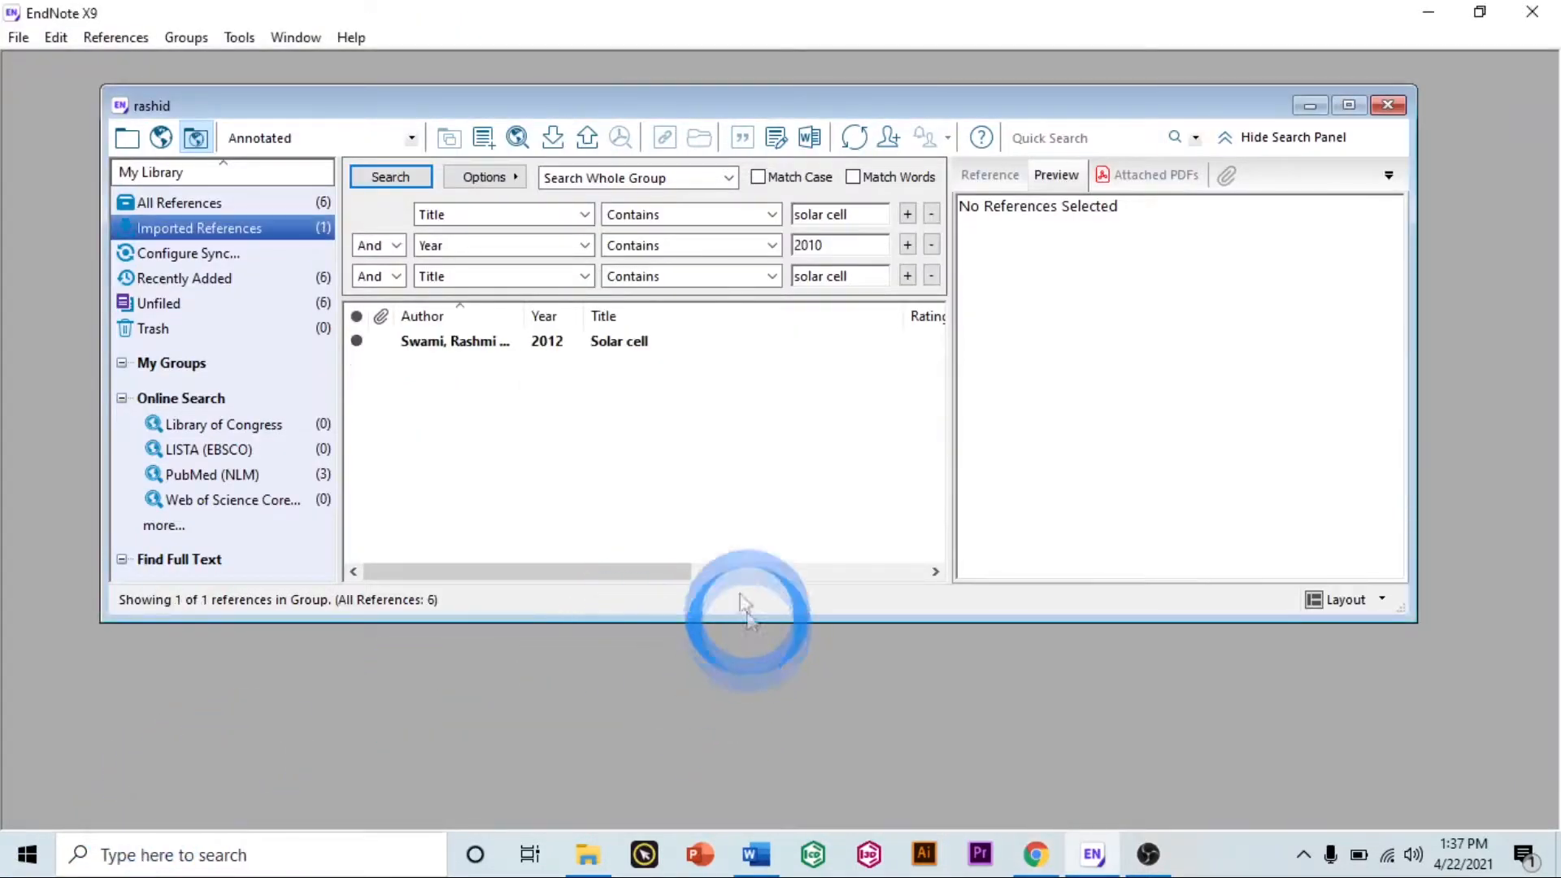
# Step: Preview the imported "Solar cell" reference and check the All References and Imported References groups
pyautogui.click(520, 345)
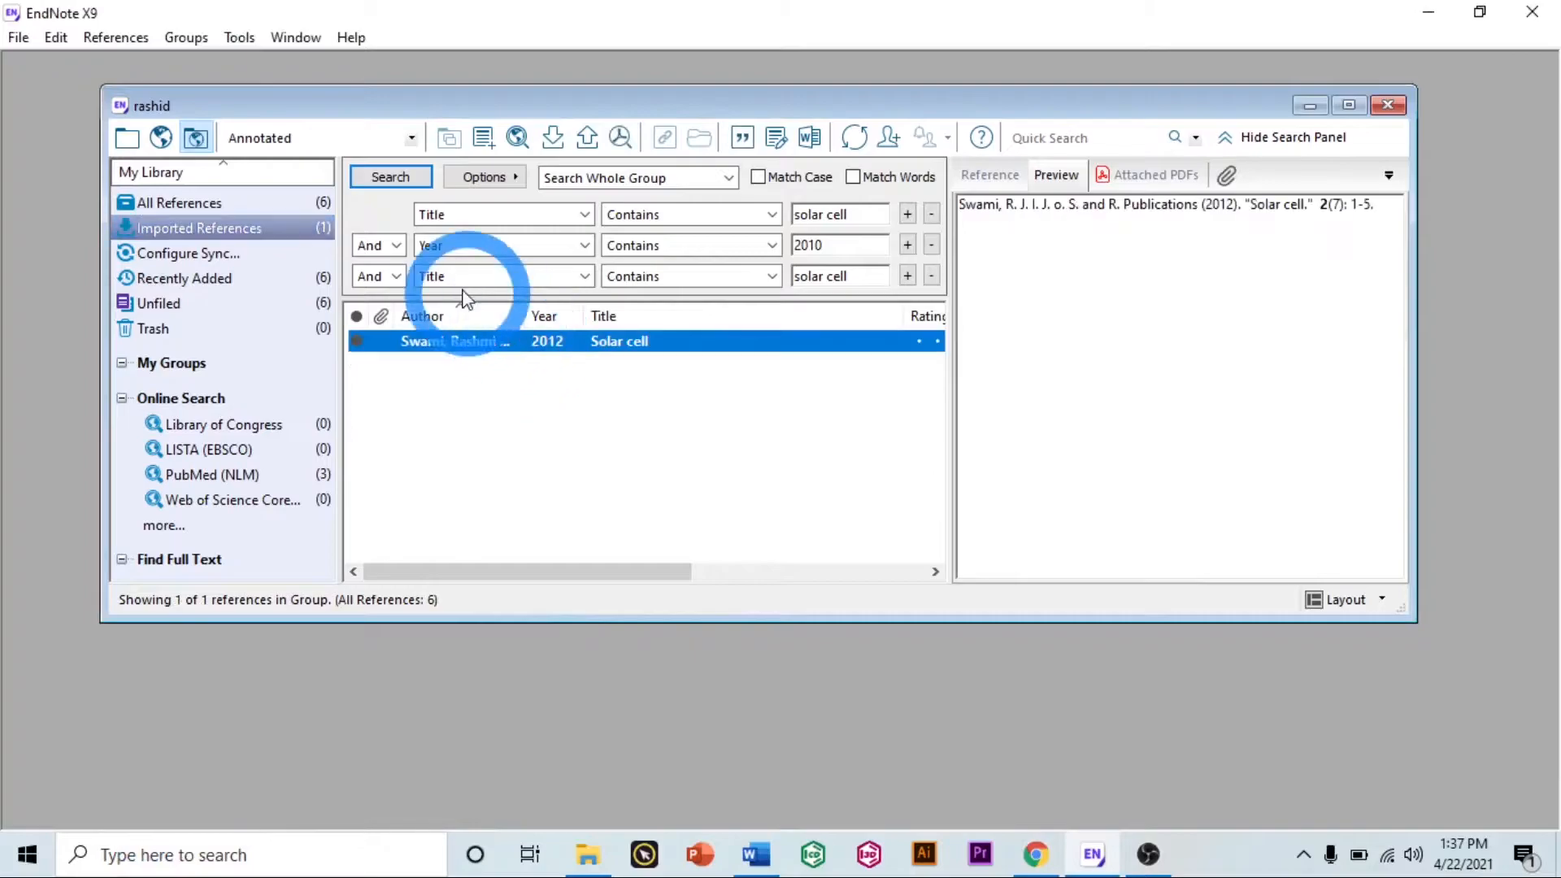
pyautogui.click(260, 203)
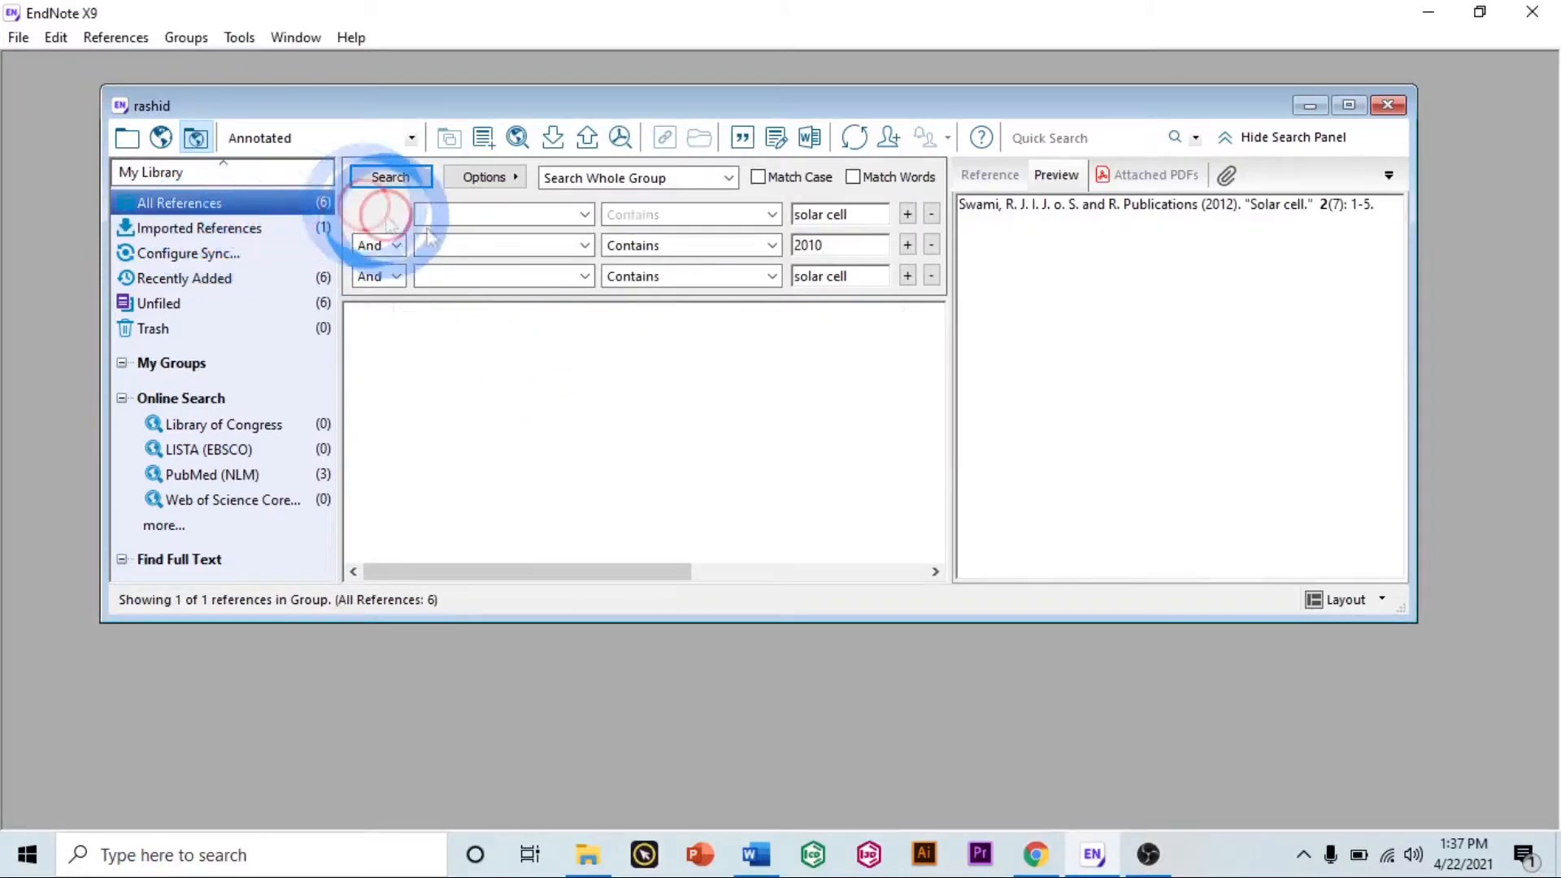
pyautogui.click(235, 228)
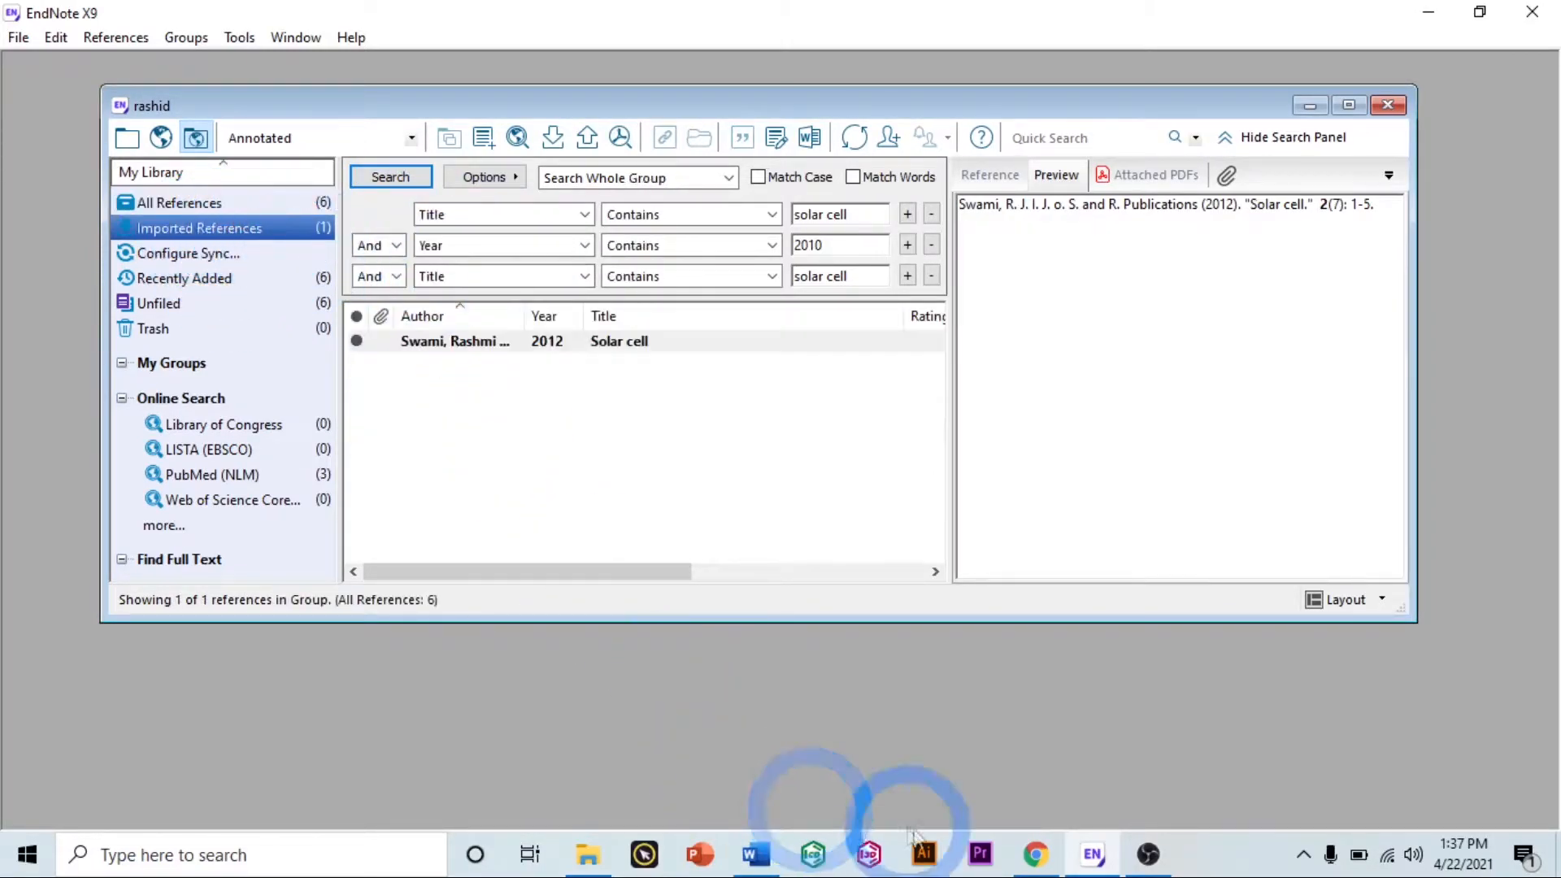
# Step: Switch back to Google Scholar in Chrome, open "The physics of the solar cell" and browse the Wiley handbook page
pyautogui.click(1035, 854)
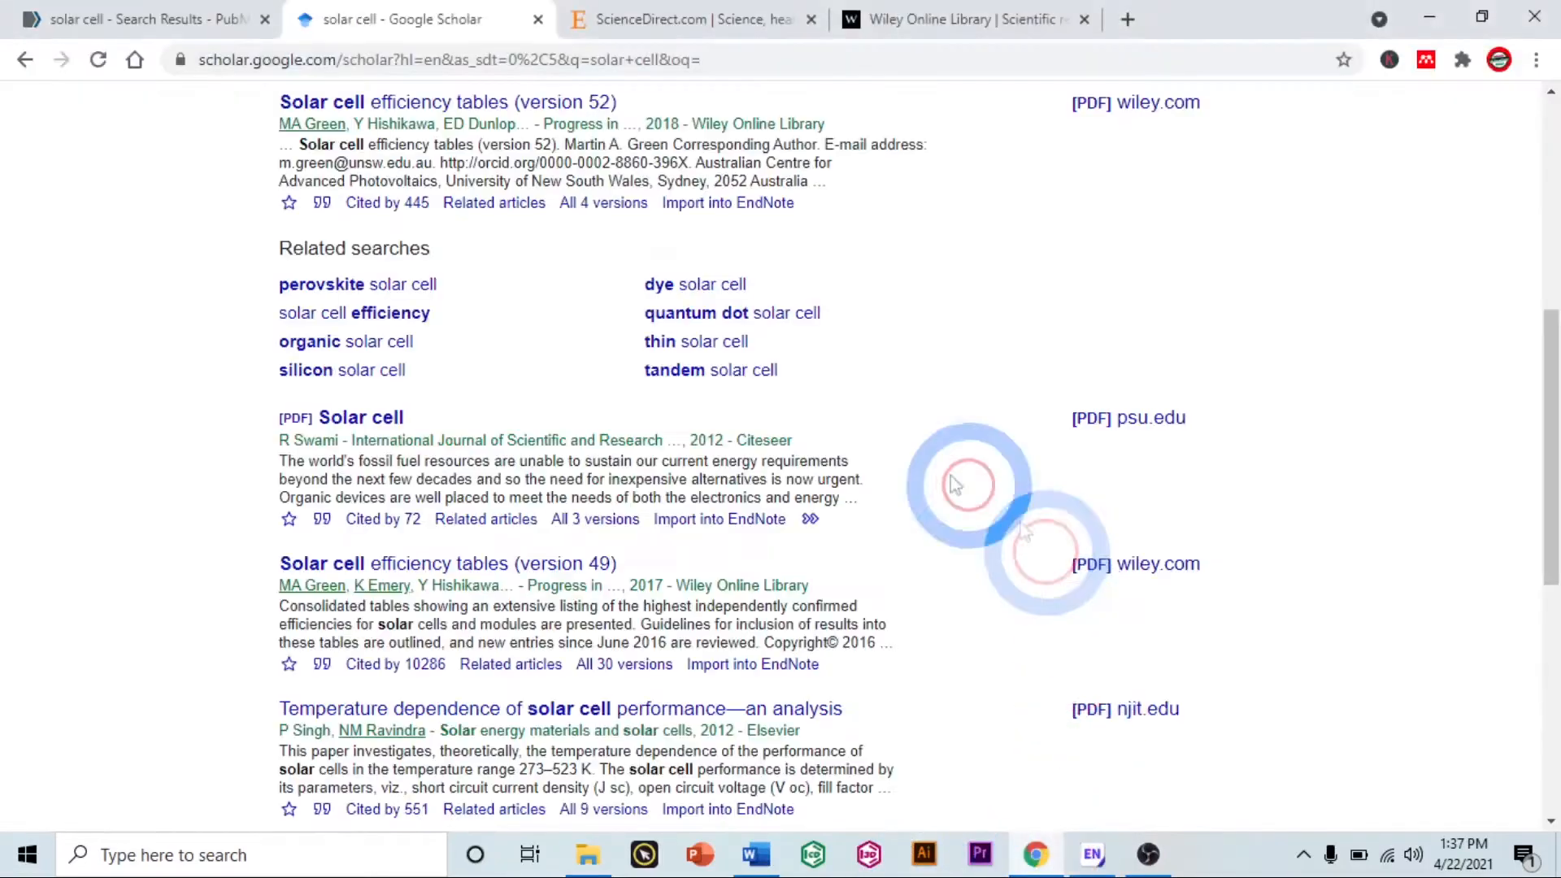
pyautogui.scroll(10, 739, 545)
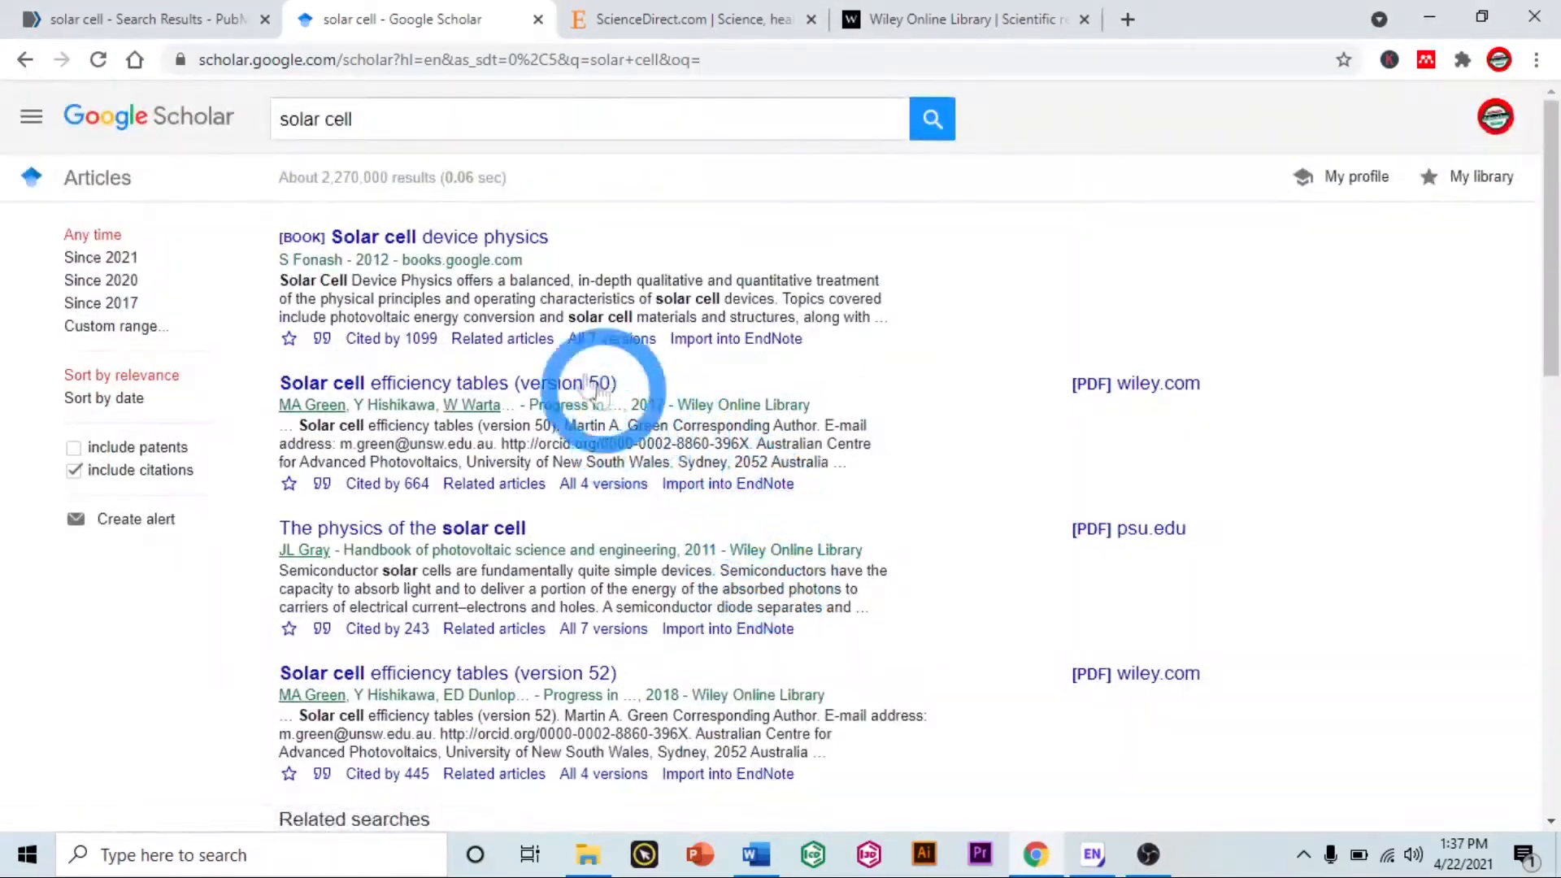
pyautogui.click(498, 530)
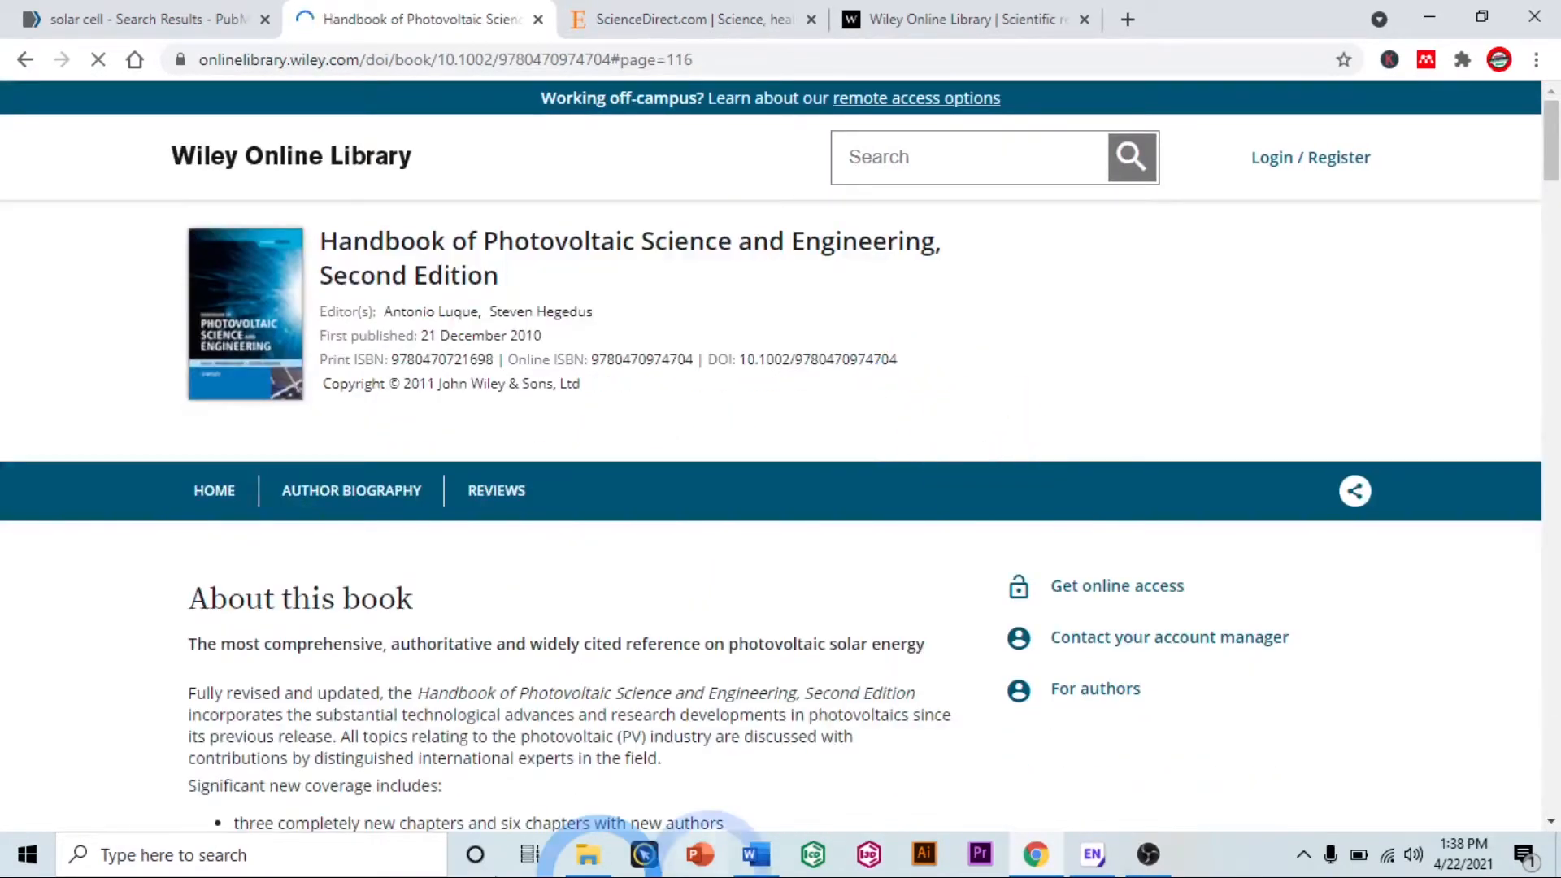
pyautogui.scroll(-3, 1476, 568)
pyautogui.scroll(-15, 1477, 568)
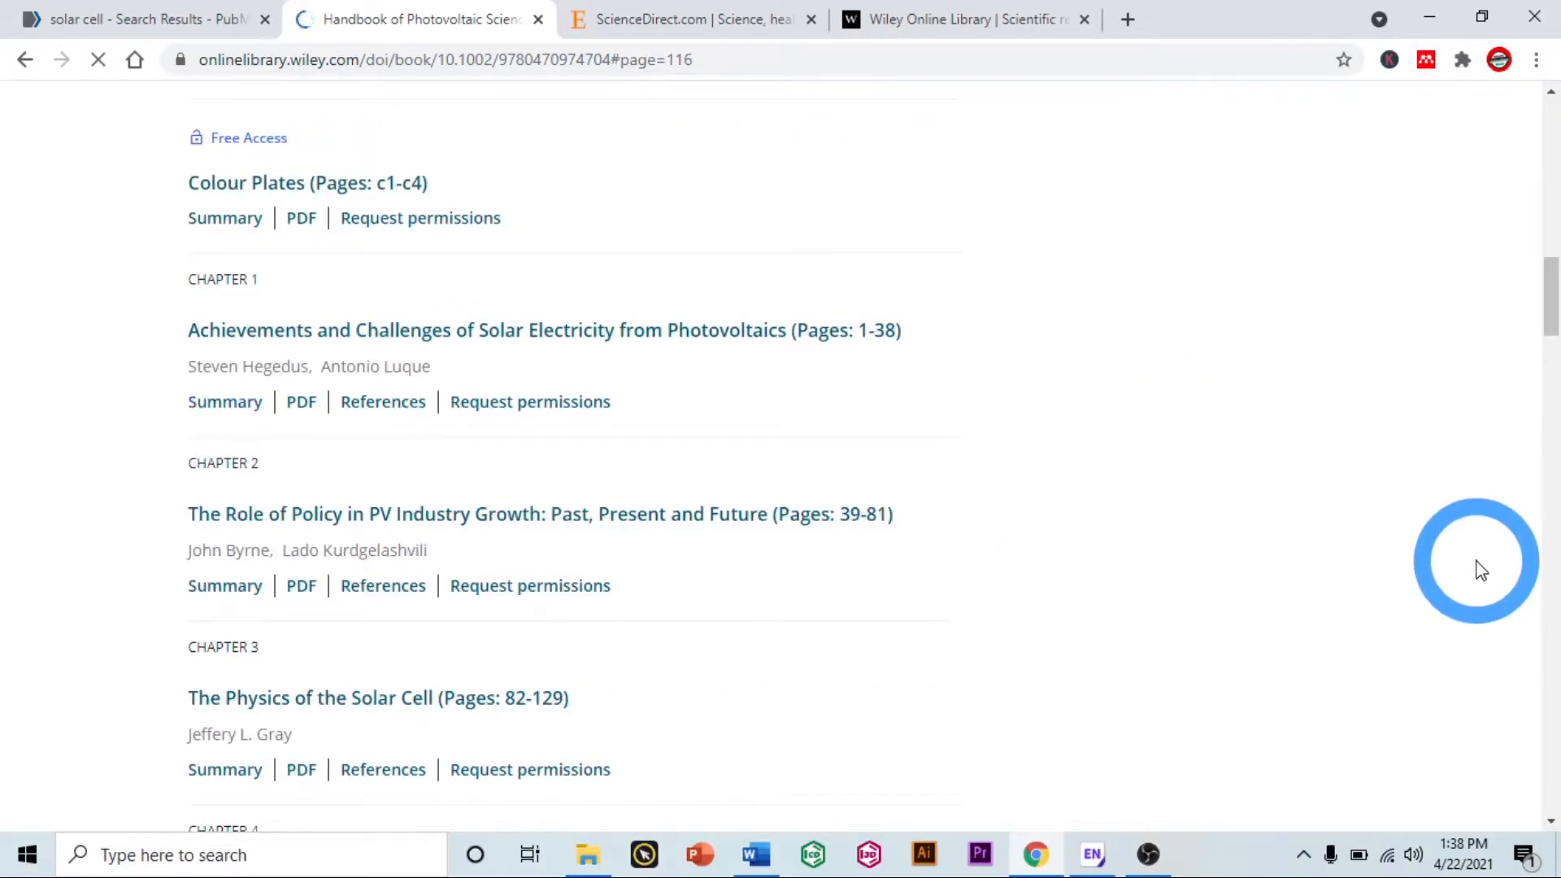
pyautogui.scroll(15, 1477, 569)
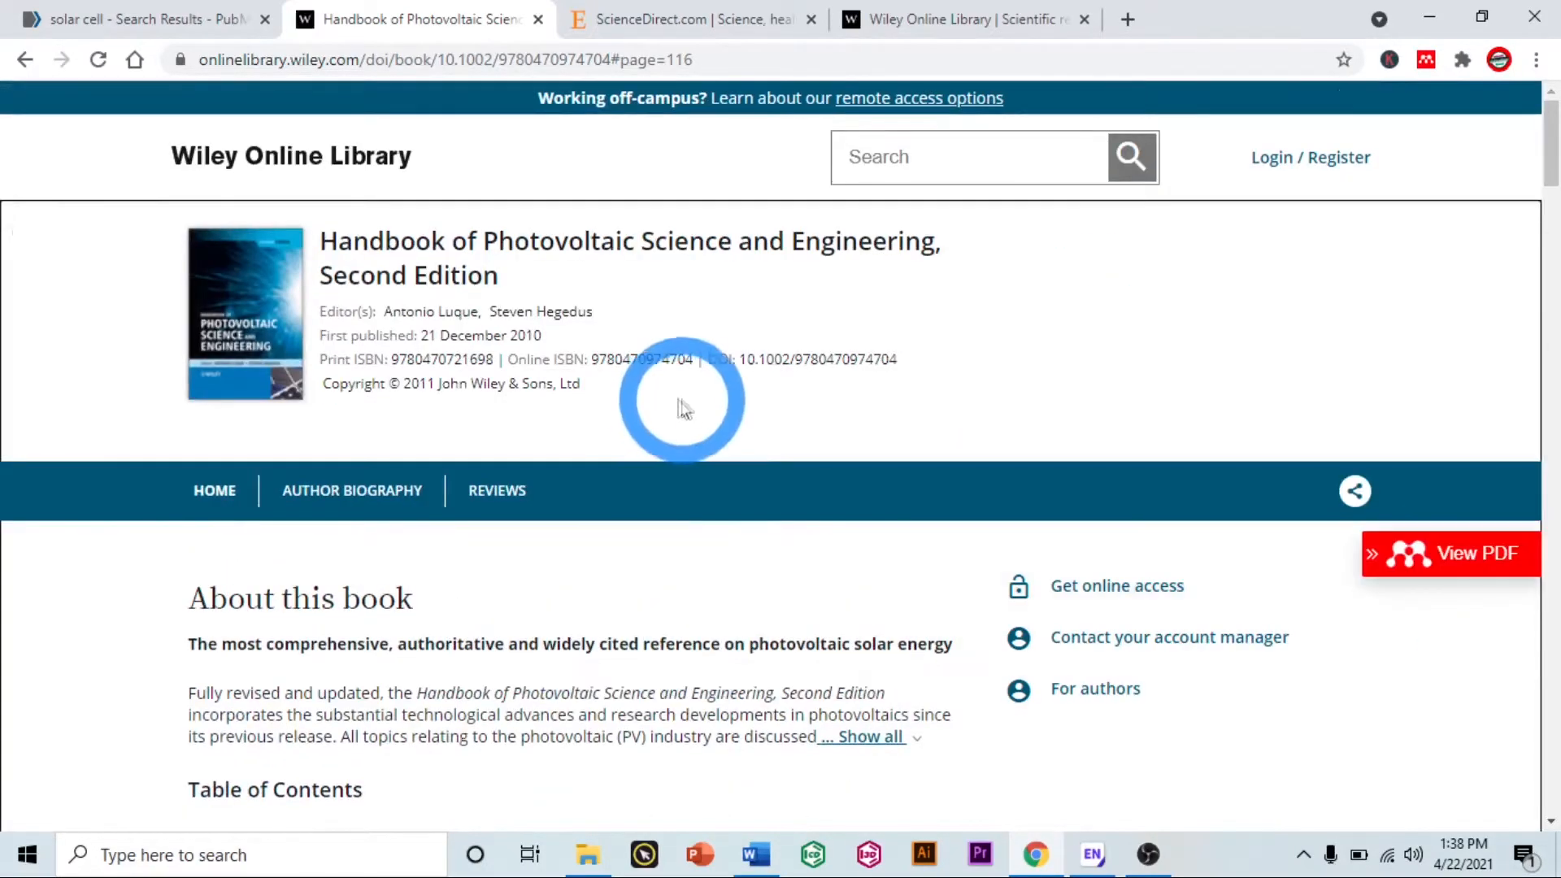
# Step: View the handbook chapters offered for citation export and close the list without exporting any
pyautogui.scroll(-4, 846, 546)
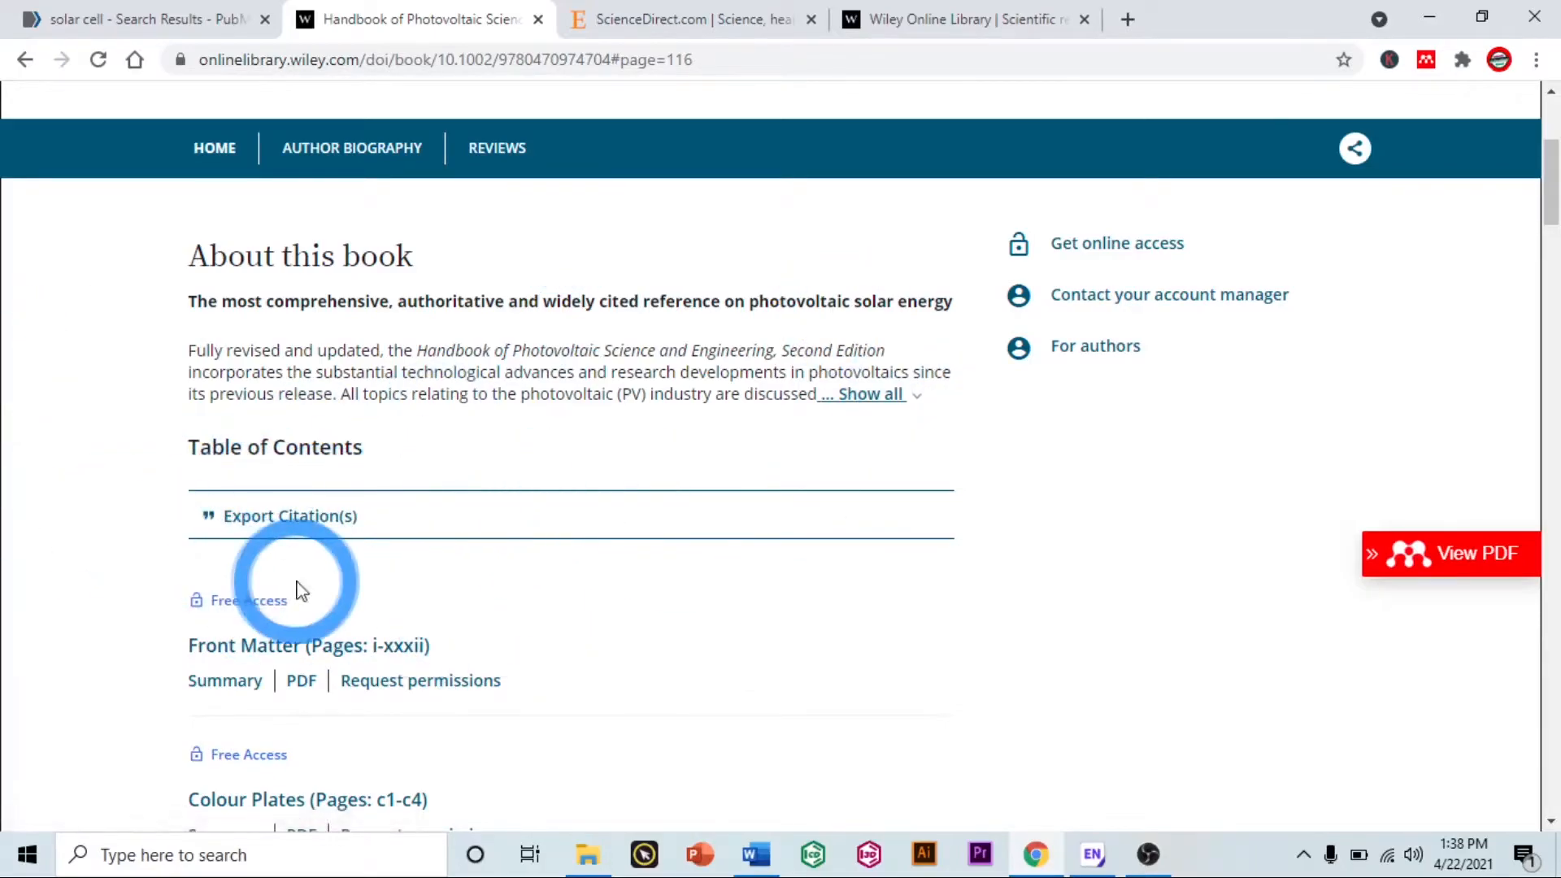
pyautogui.click(316, 535)
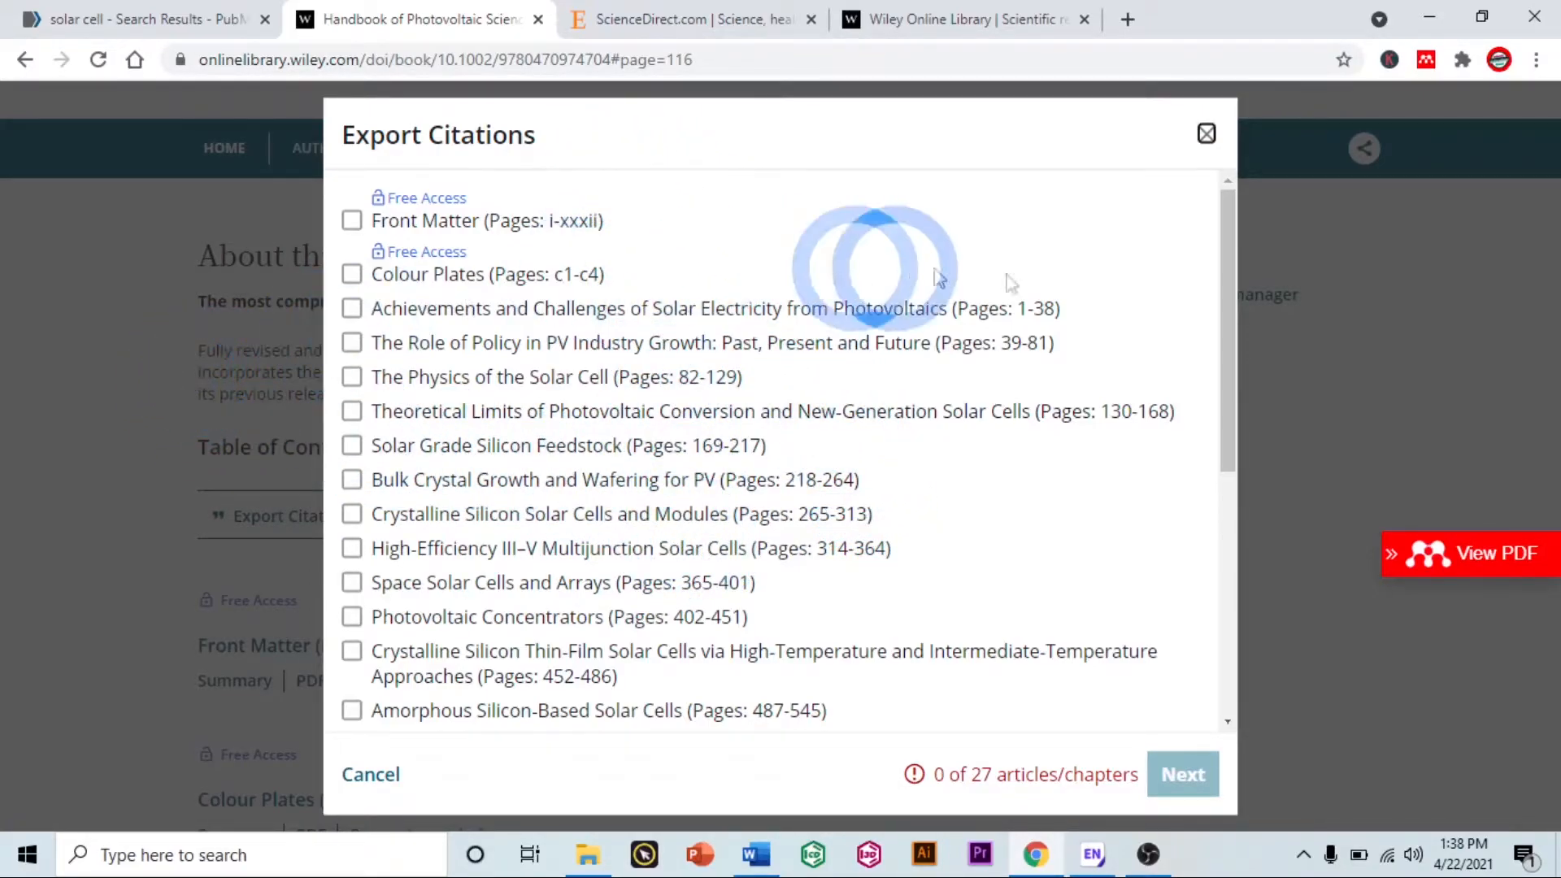
pyautogui.click(1207, 133)
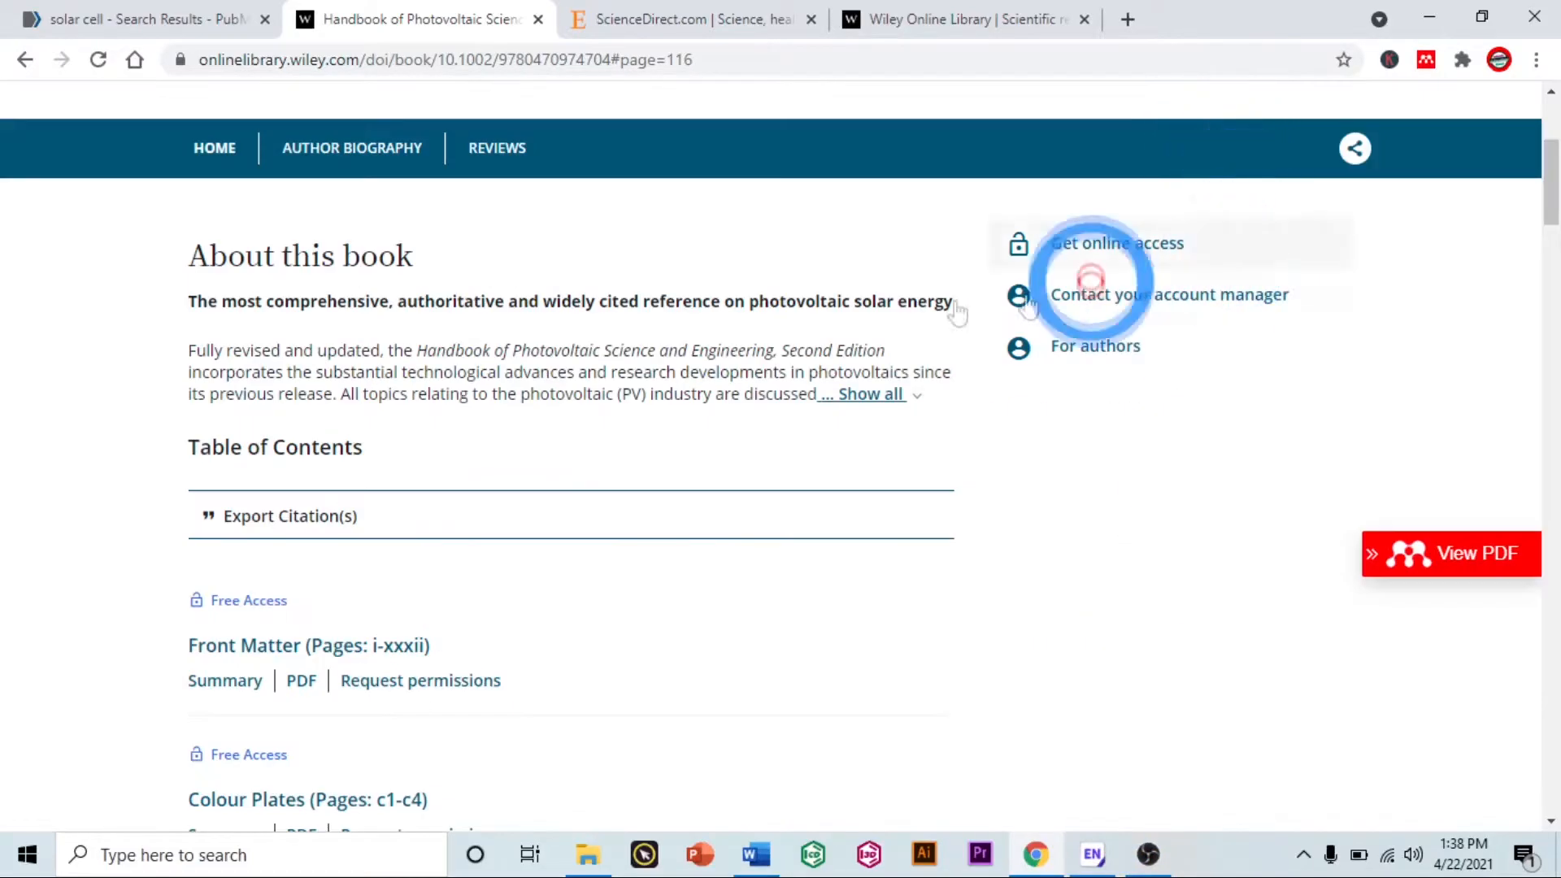
# Step: Reopen the citation export list of the photovoltaic handbook and select the "Photovoltaic Concentrators" chapter
pyautogui.scroll(4, 794, 355)
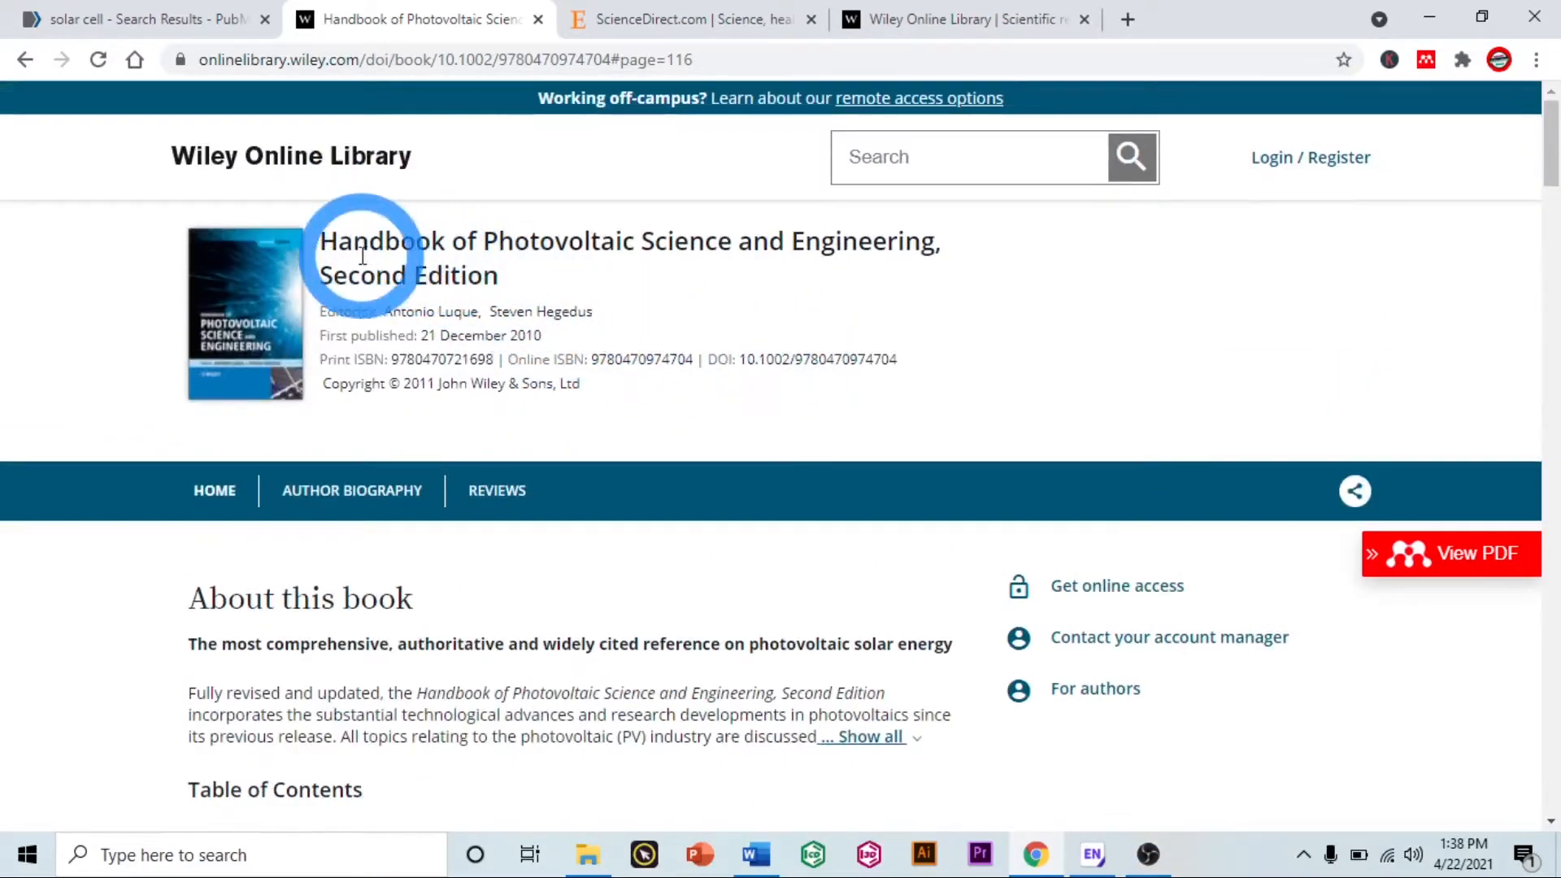
pyautogui.moveTo(345, 236); pyautogui.dragTo(943, 317)
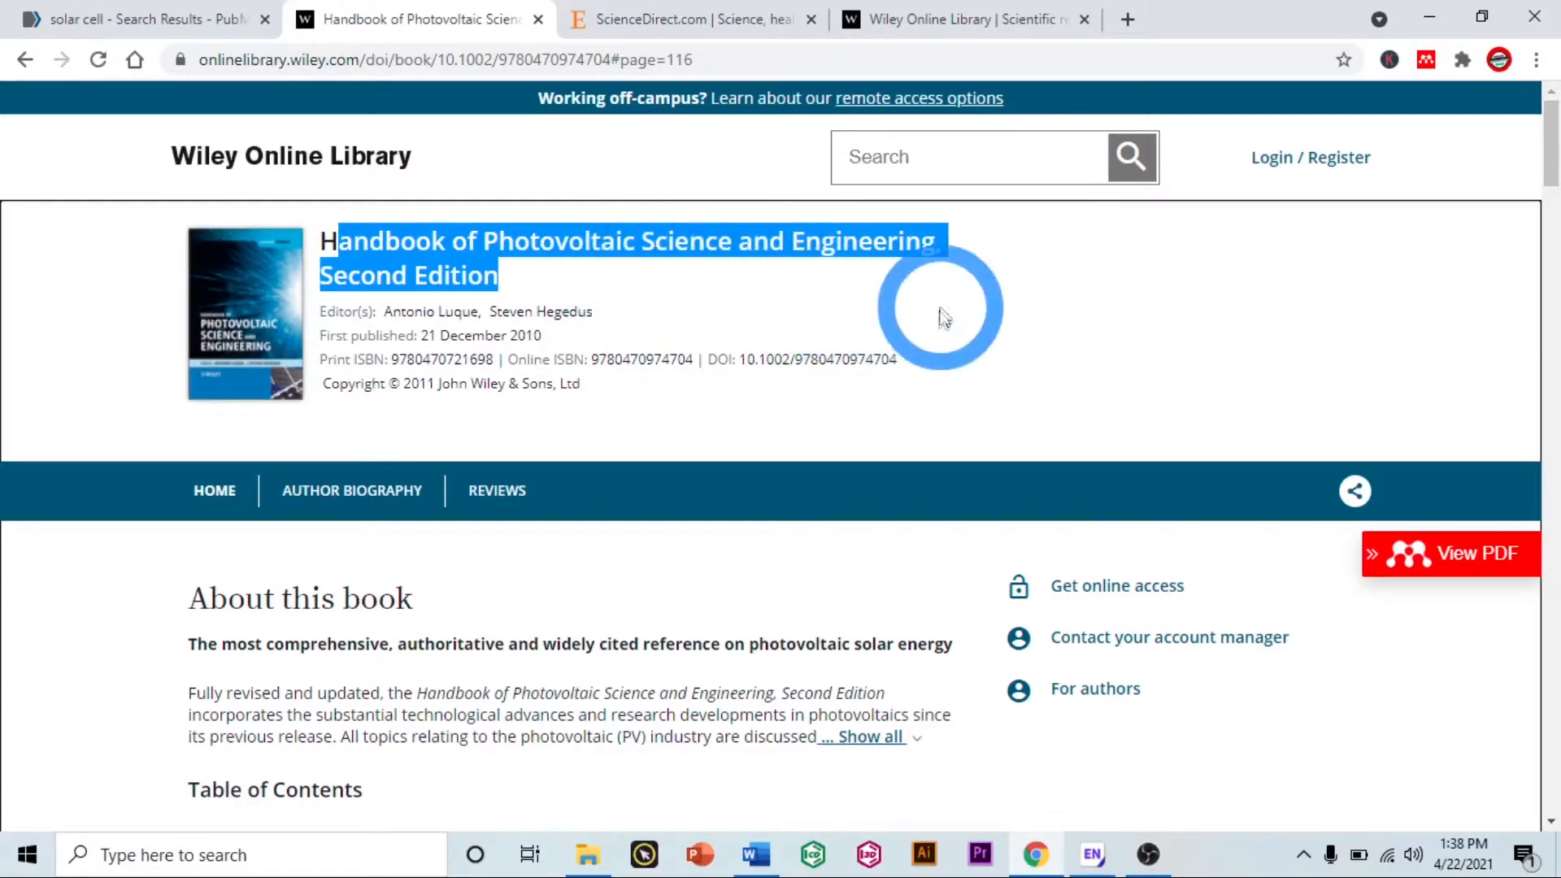
pyautogui.click(783, 579)
pyautogui.scroll(-1, 782, 579)
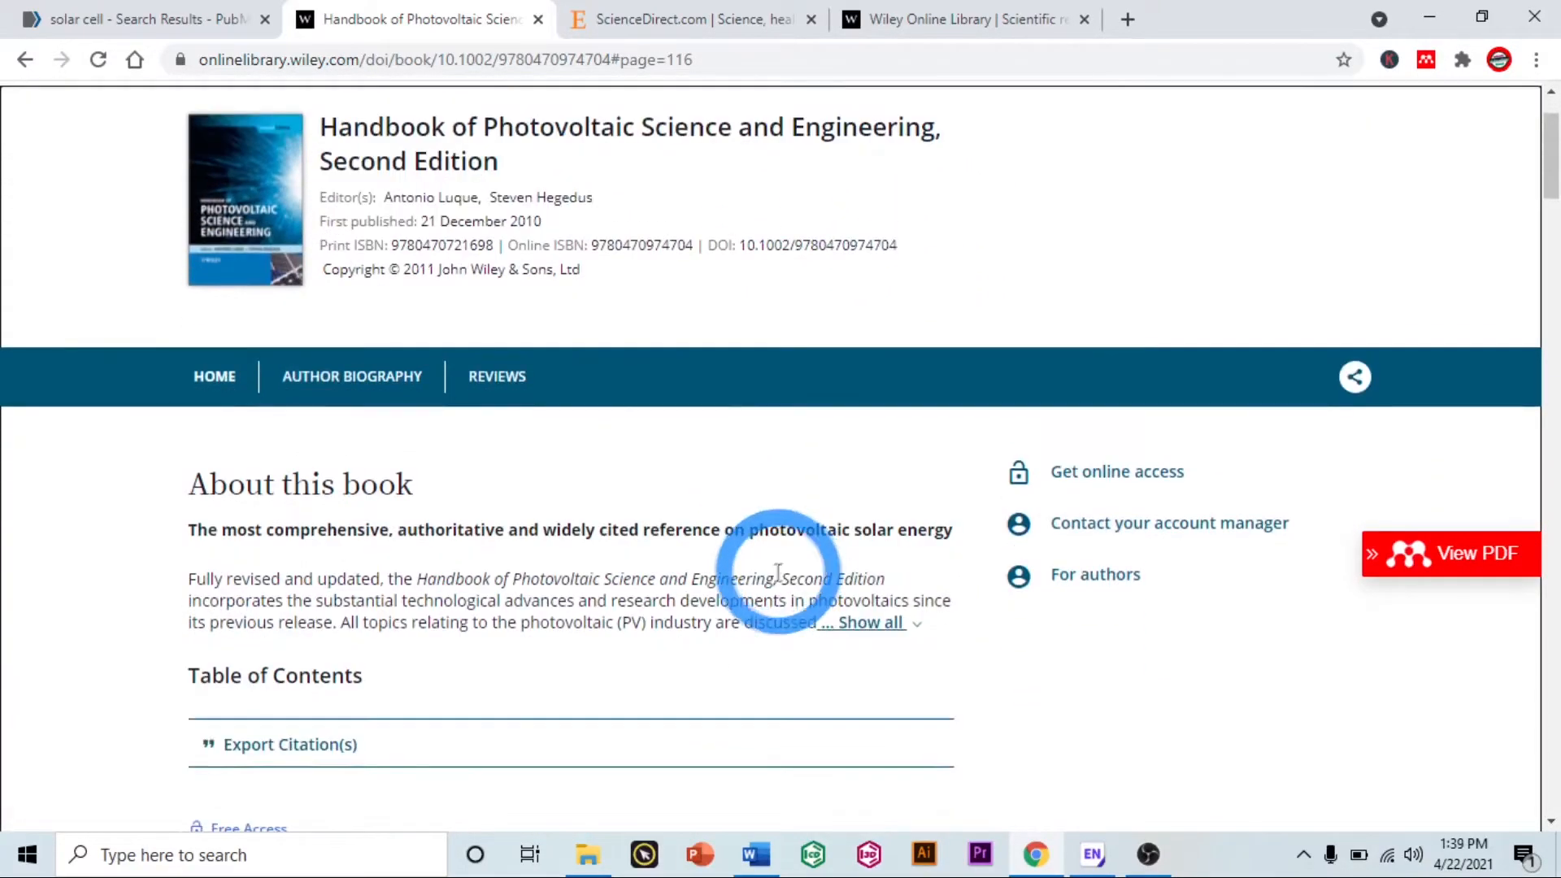
pyautogui.click(358, 741)
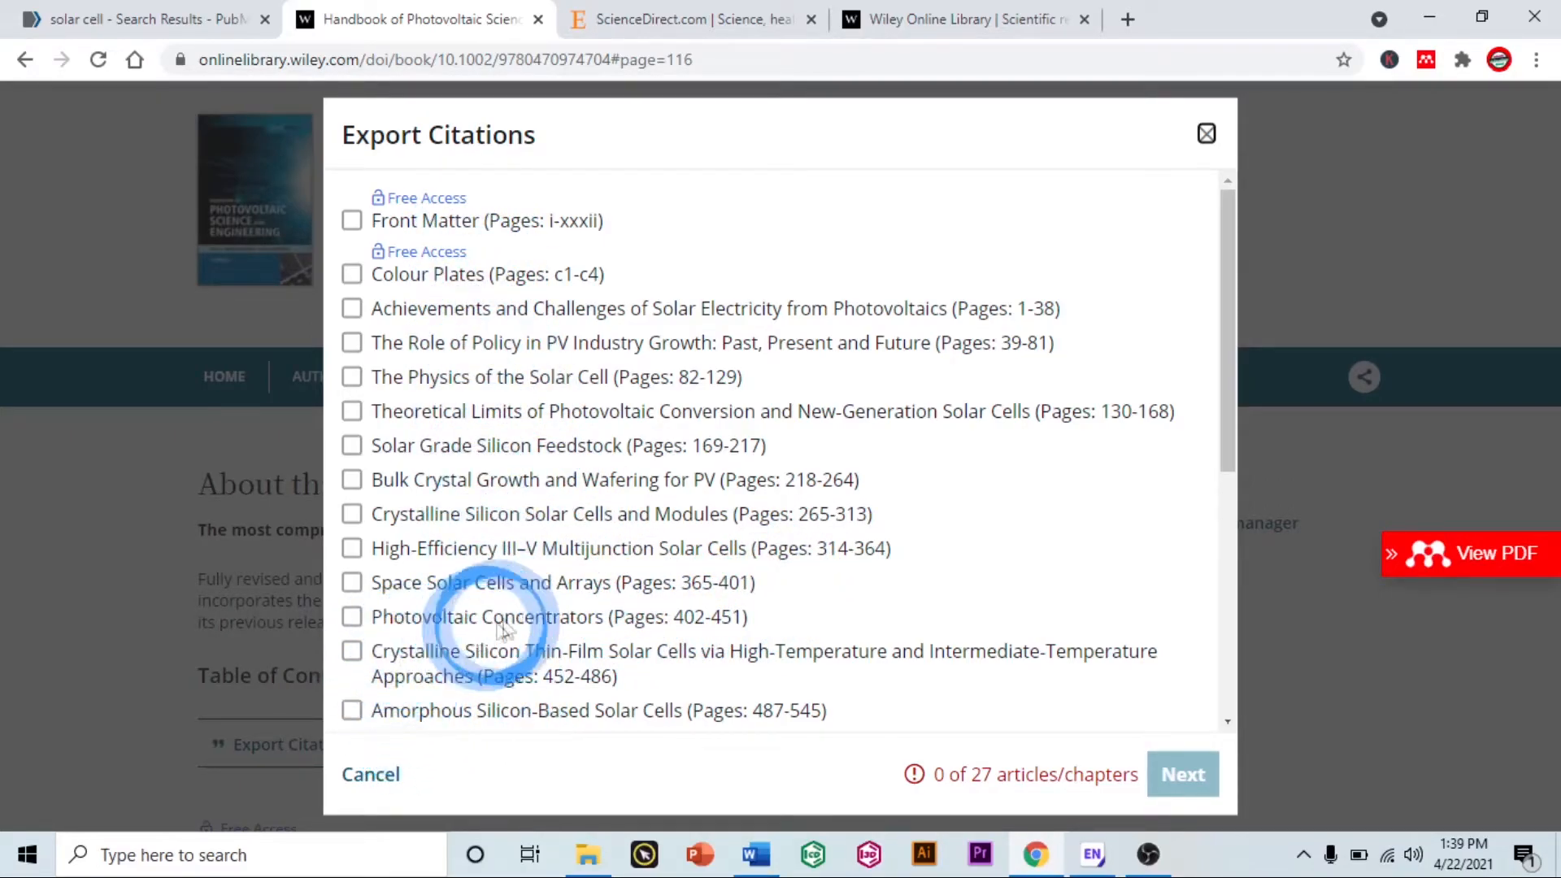
pyautogui.click(351, 617)
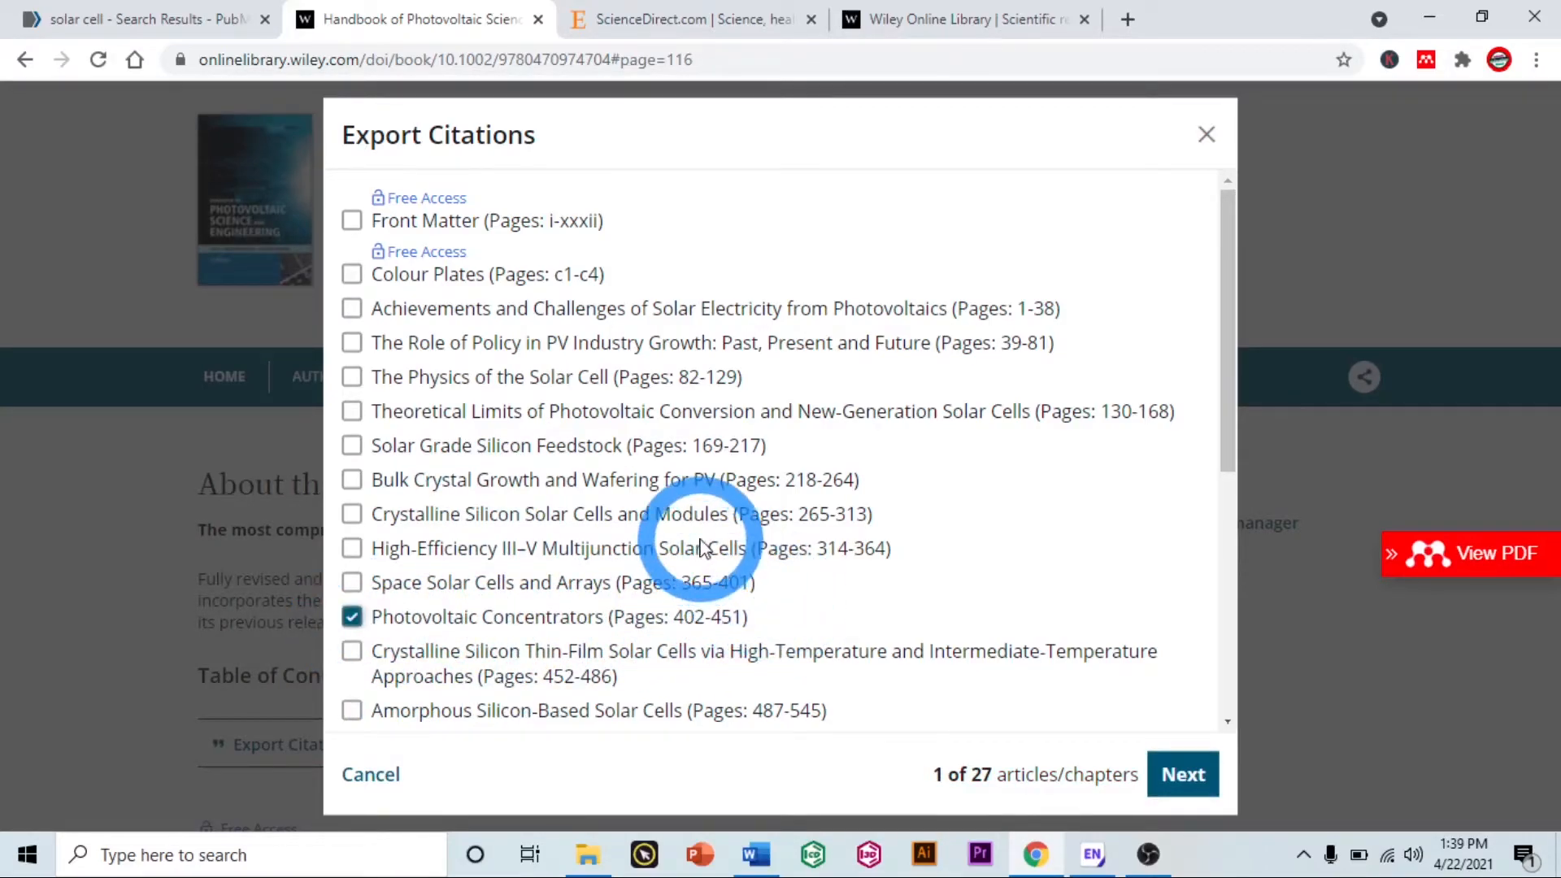
# Step: Export the selected chapter's citation in EndNote format as a direct-import file and load it into EndNote
pyautogui.scroll(-4, 924, 650)
pyautogui.scroll(-2, 924, 650)
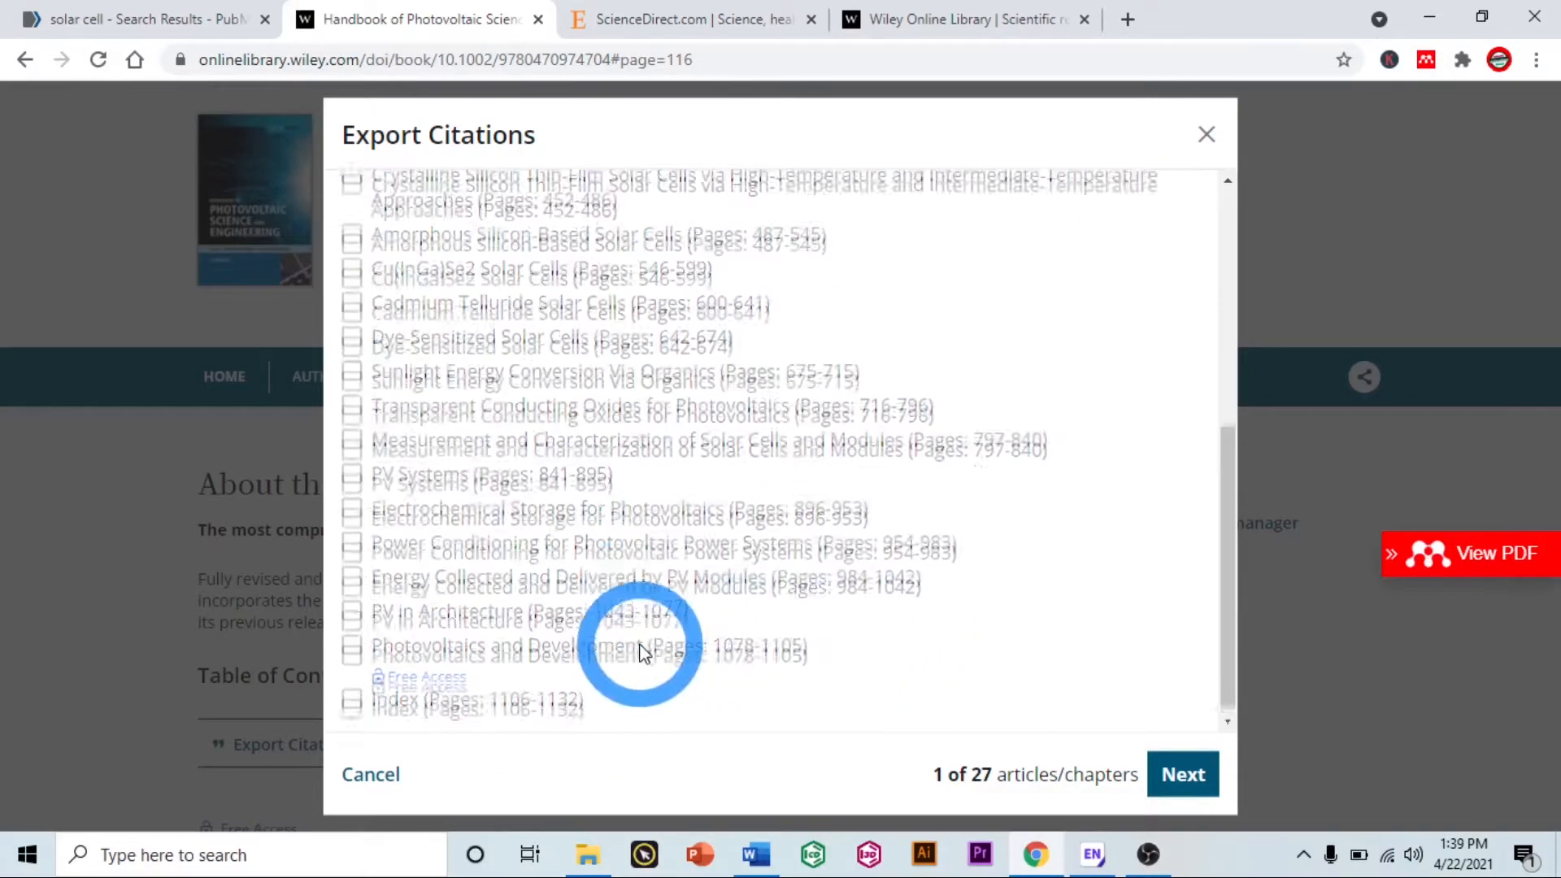
pyautogui.scroll(6, 639, 650)
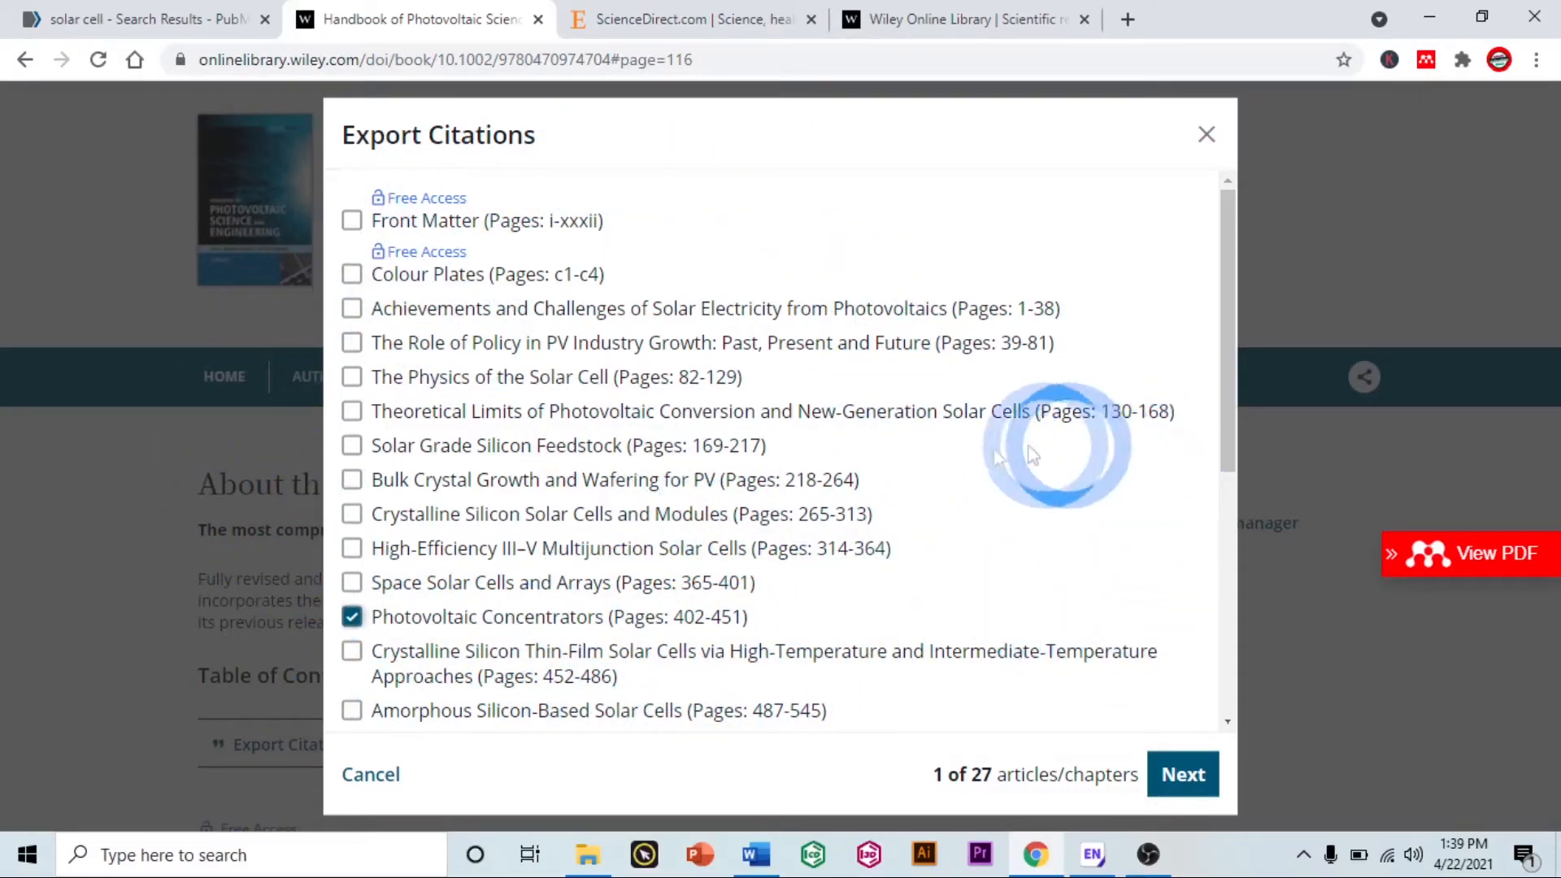
pyautogui.scroll(-4, 528, 543)
pyautogui.scroll(-2, 528, 543)
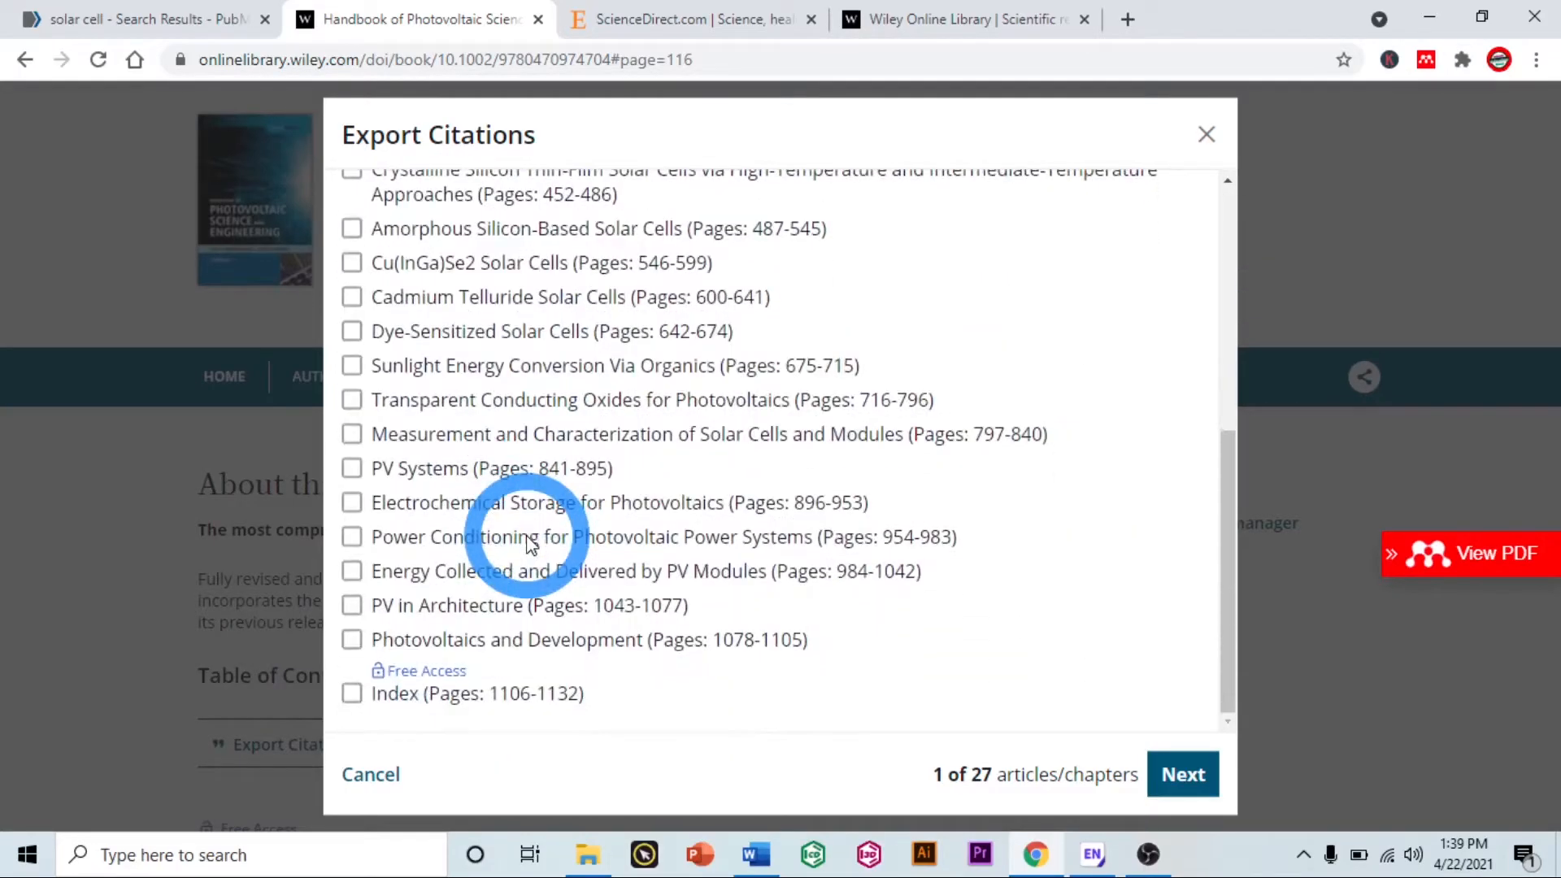
pyautogui.scroll(6, 592, 324)
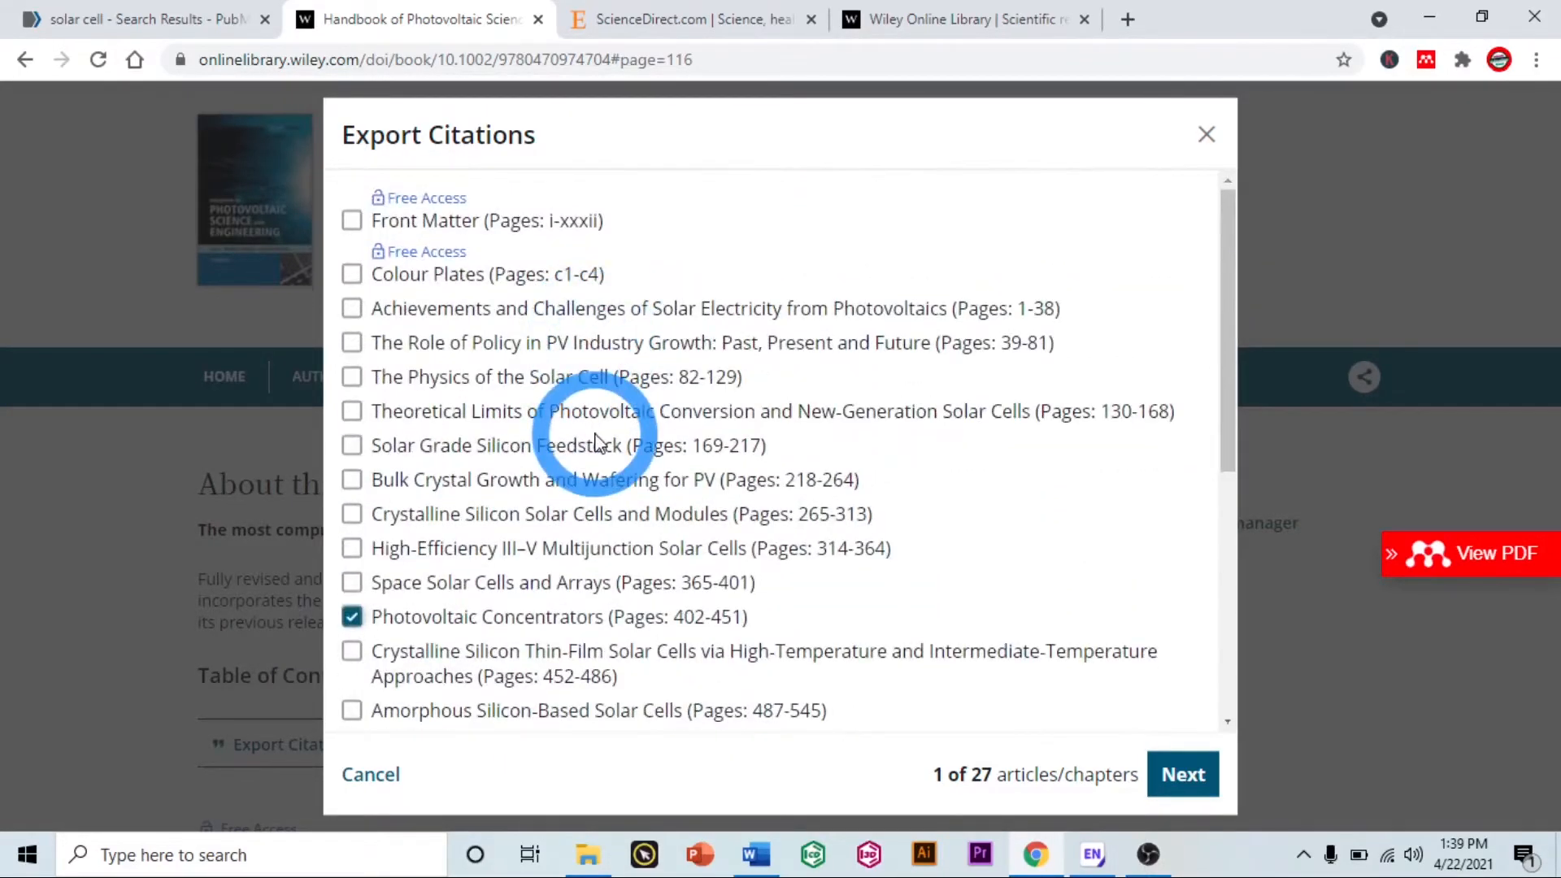
pyautogui.scroll(-1, 642, 406)
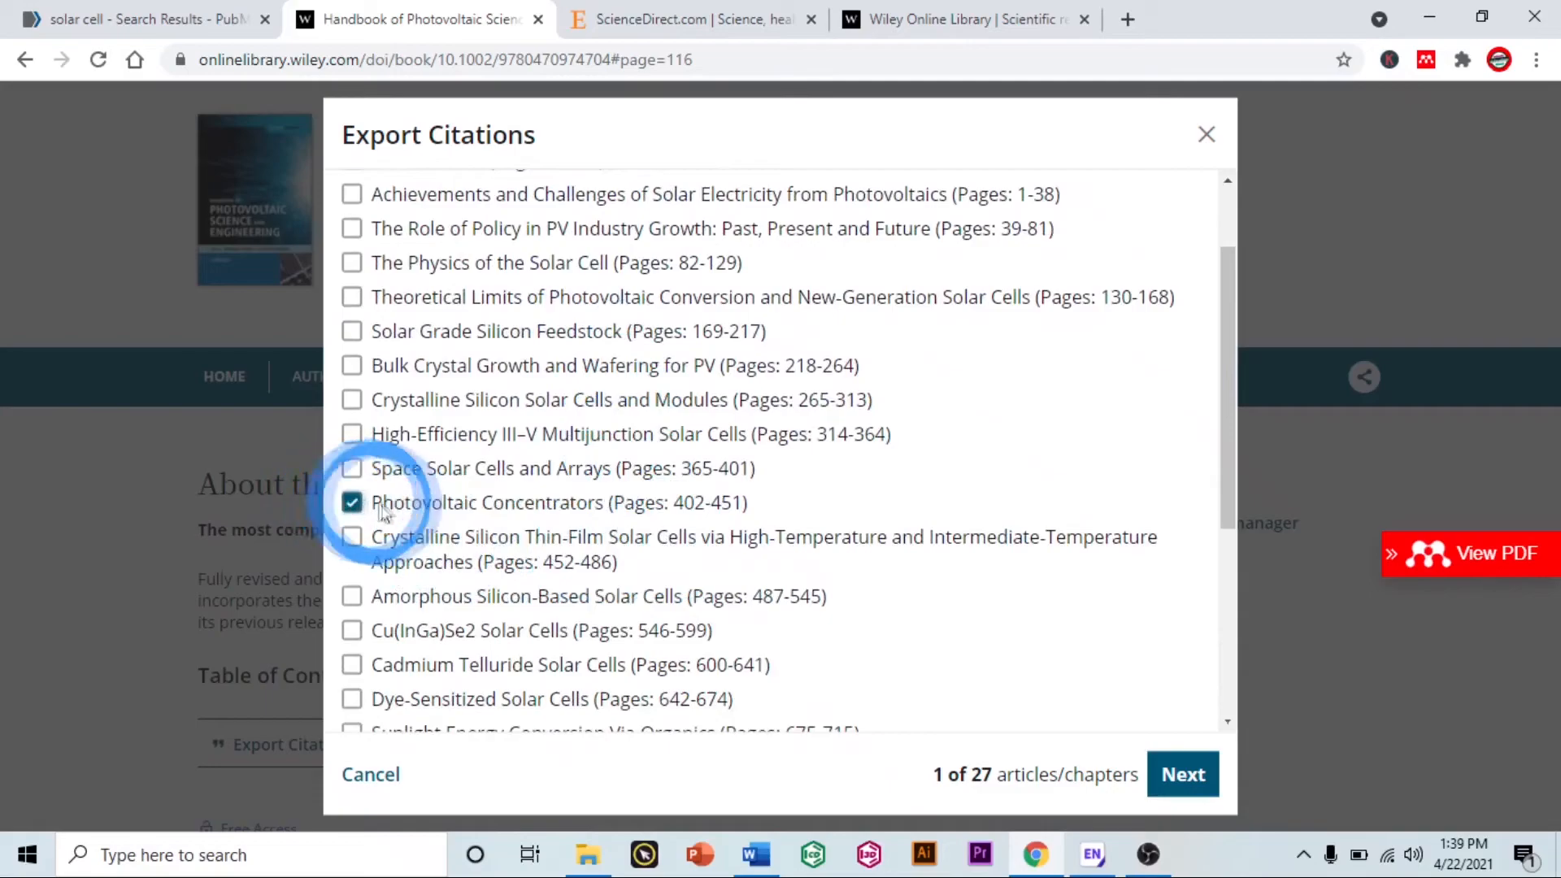
pyautogui.click(1183, 776)
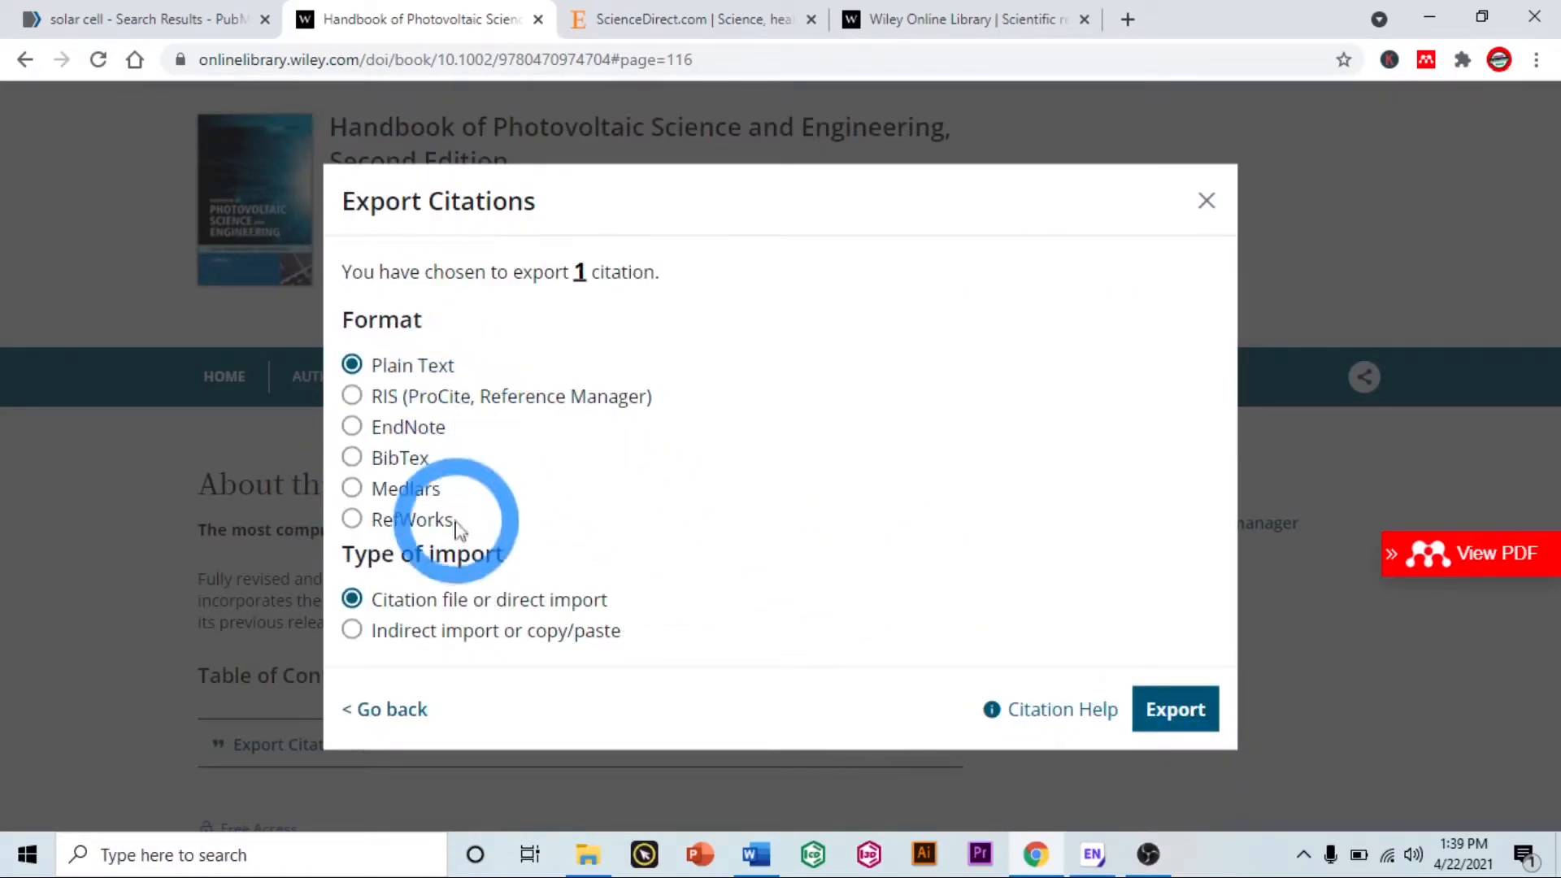
pyautogui.click(360, 431)
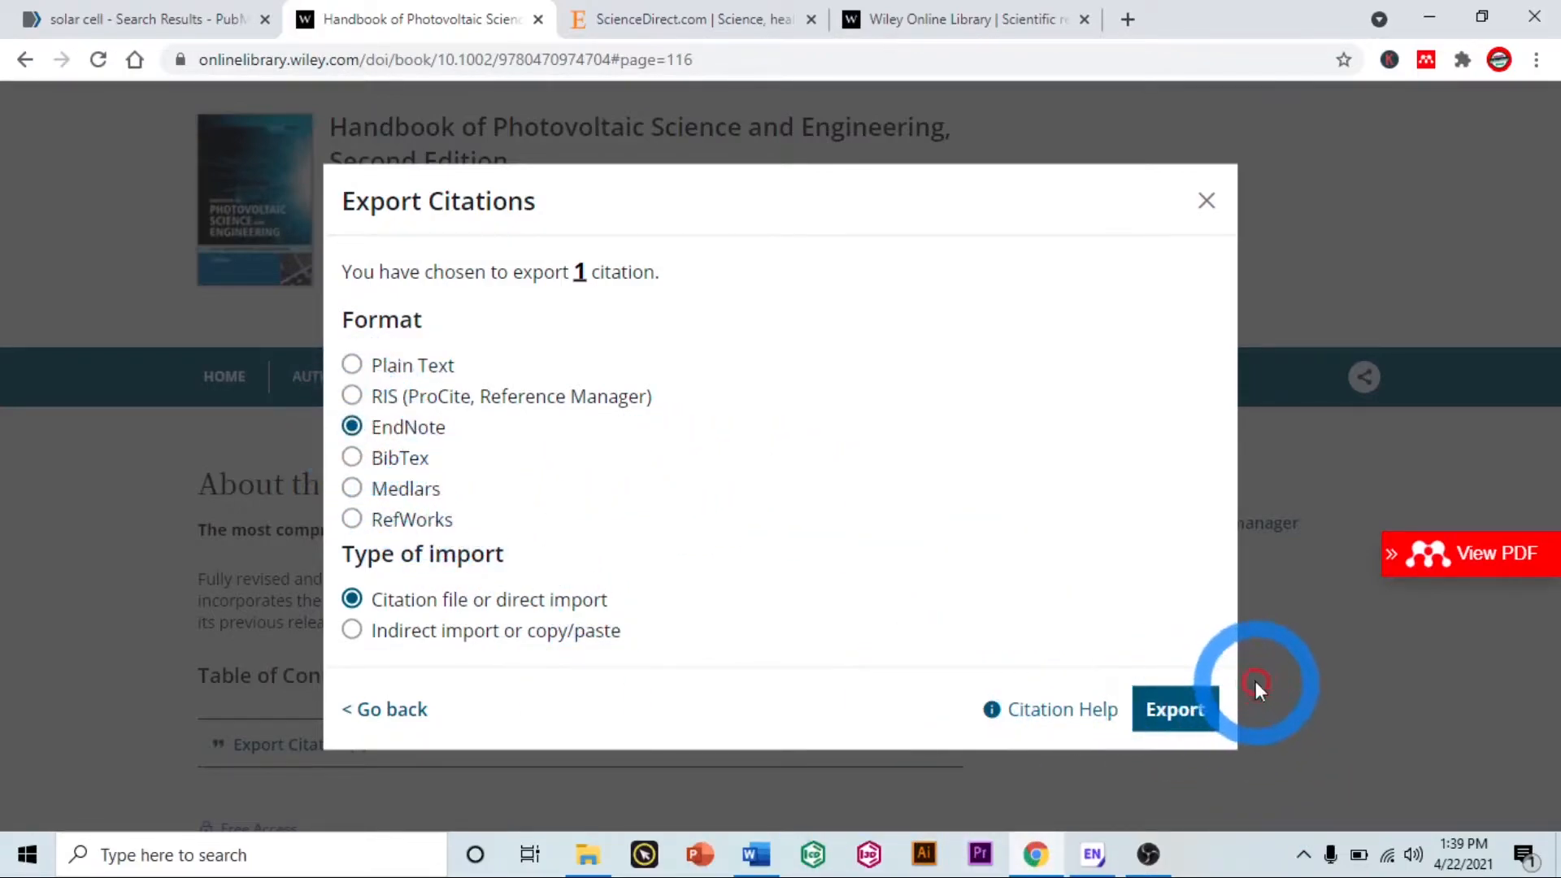
pyautogui.click(1200, 707)
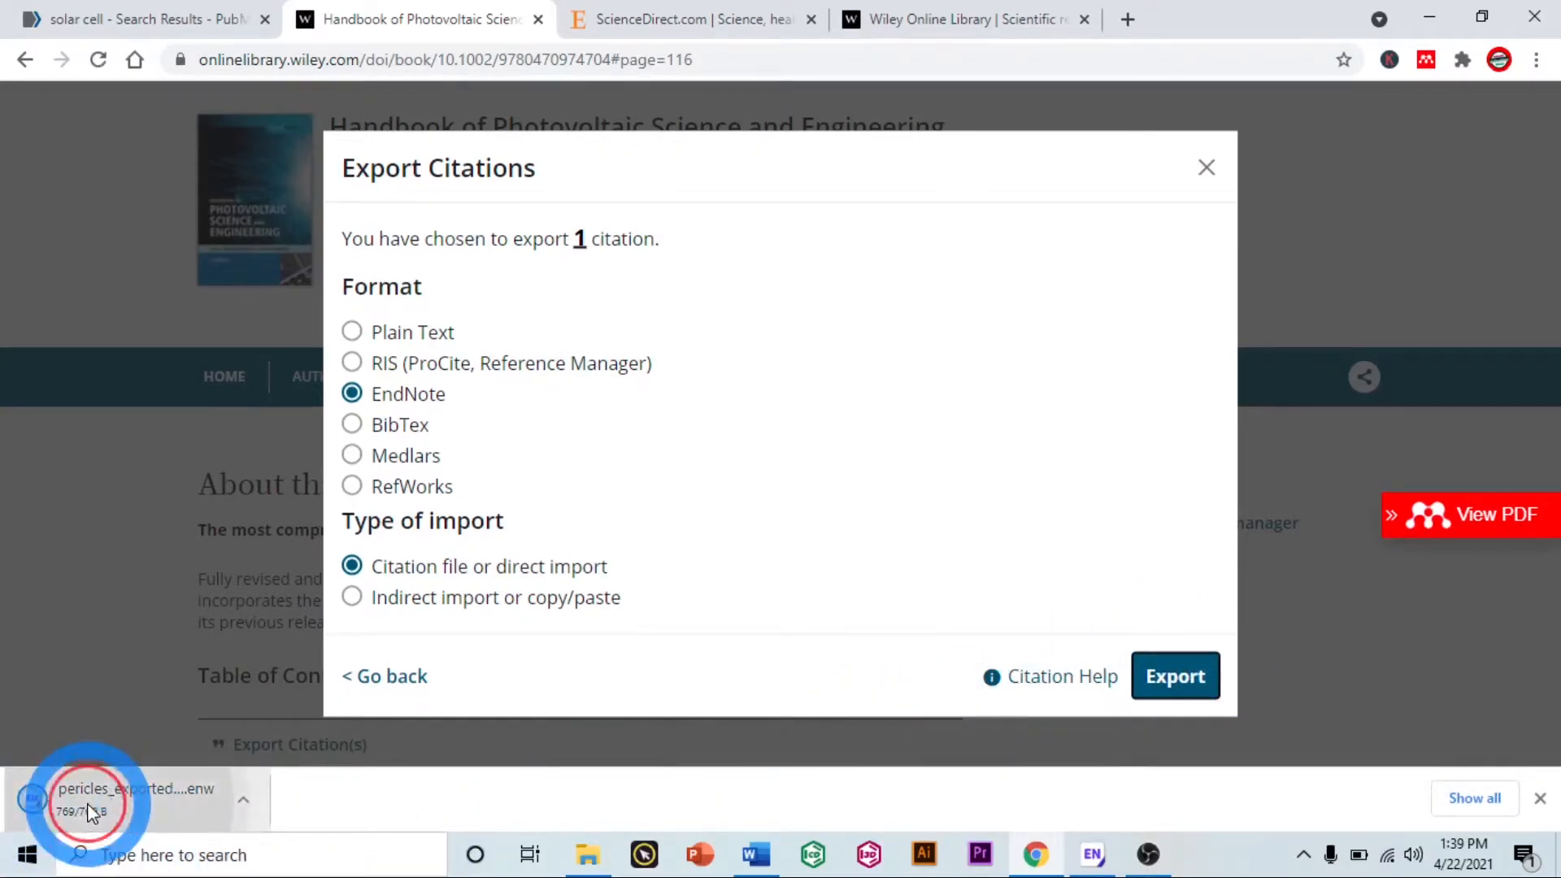
pyautogui.click(87, 802)
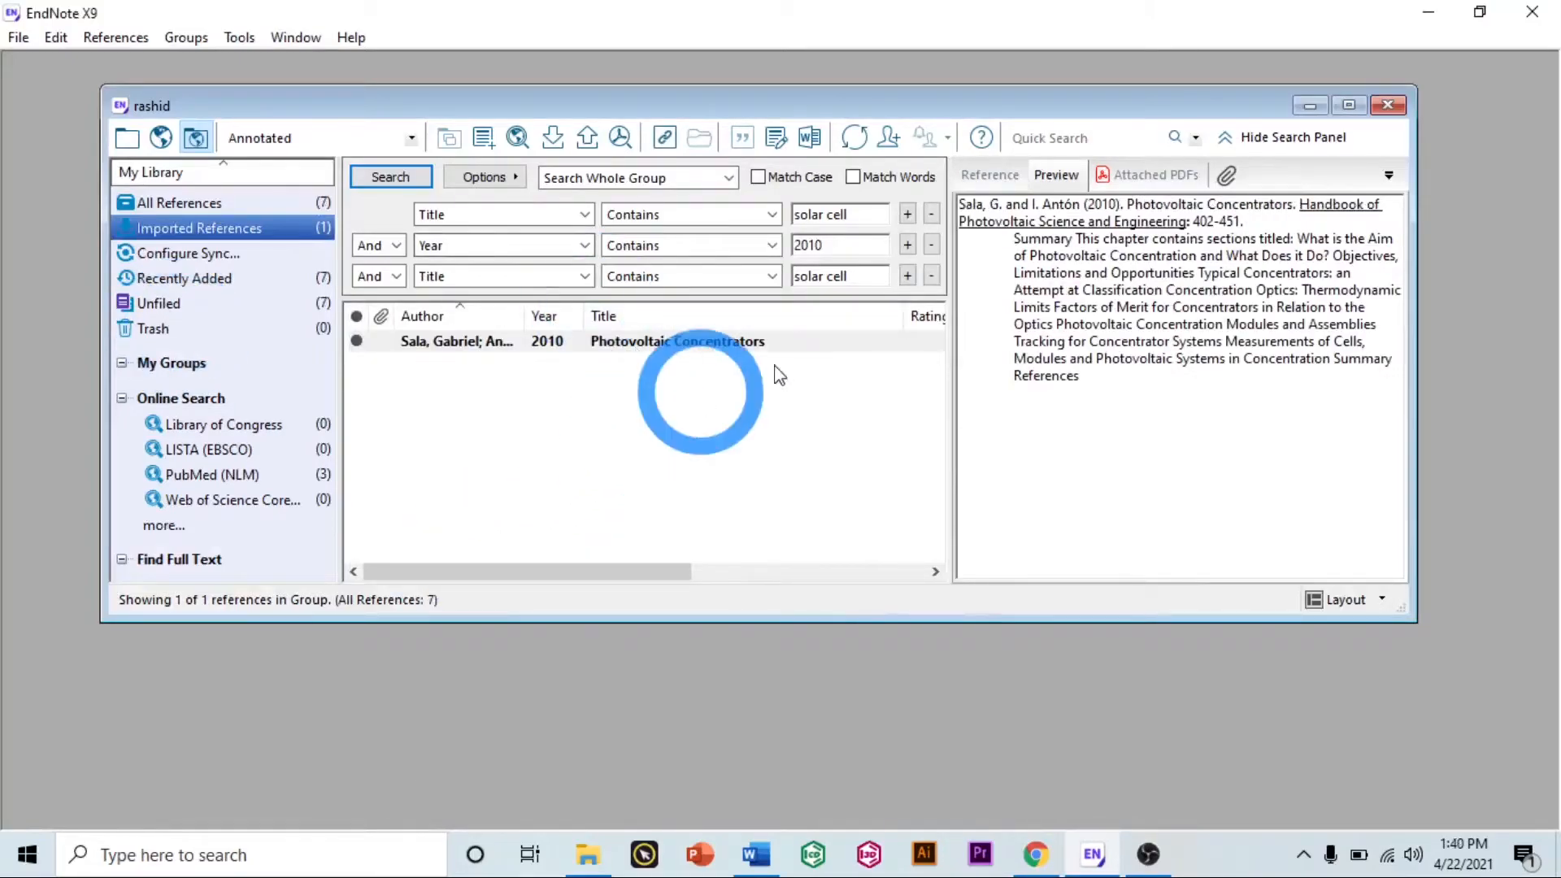
# Step: Switch back to Chrome, close the Wiley export dialog and sign in to ScienceDirect with the first saved account
pyautogui.click(1036, 853)
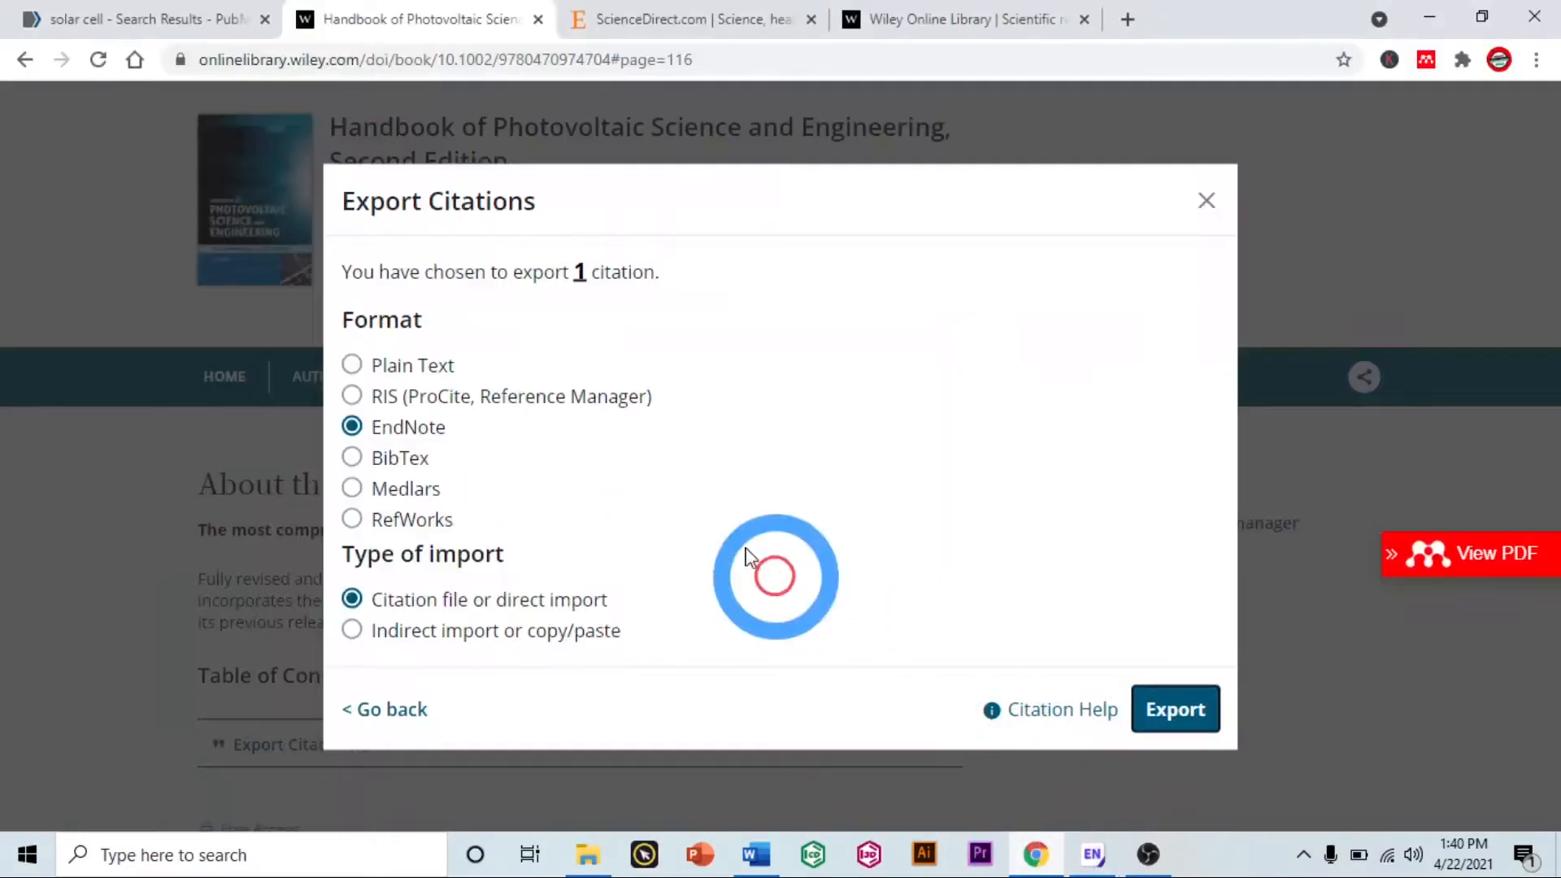
pyautogui.click(1211, 200)
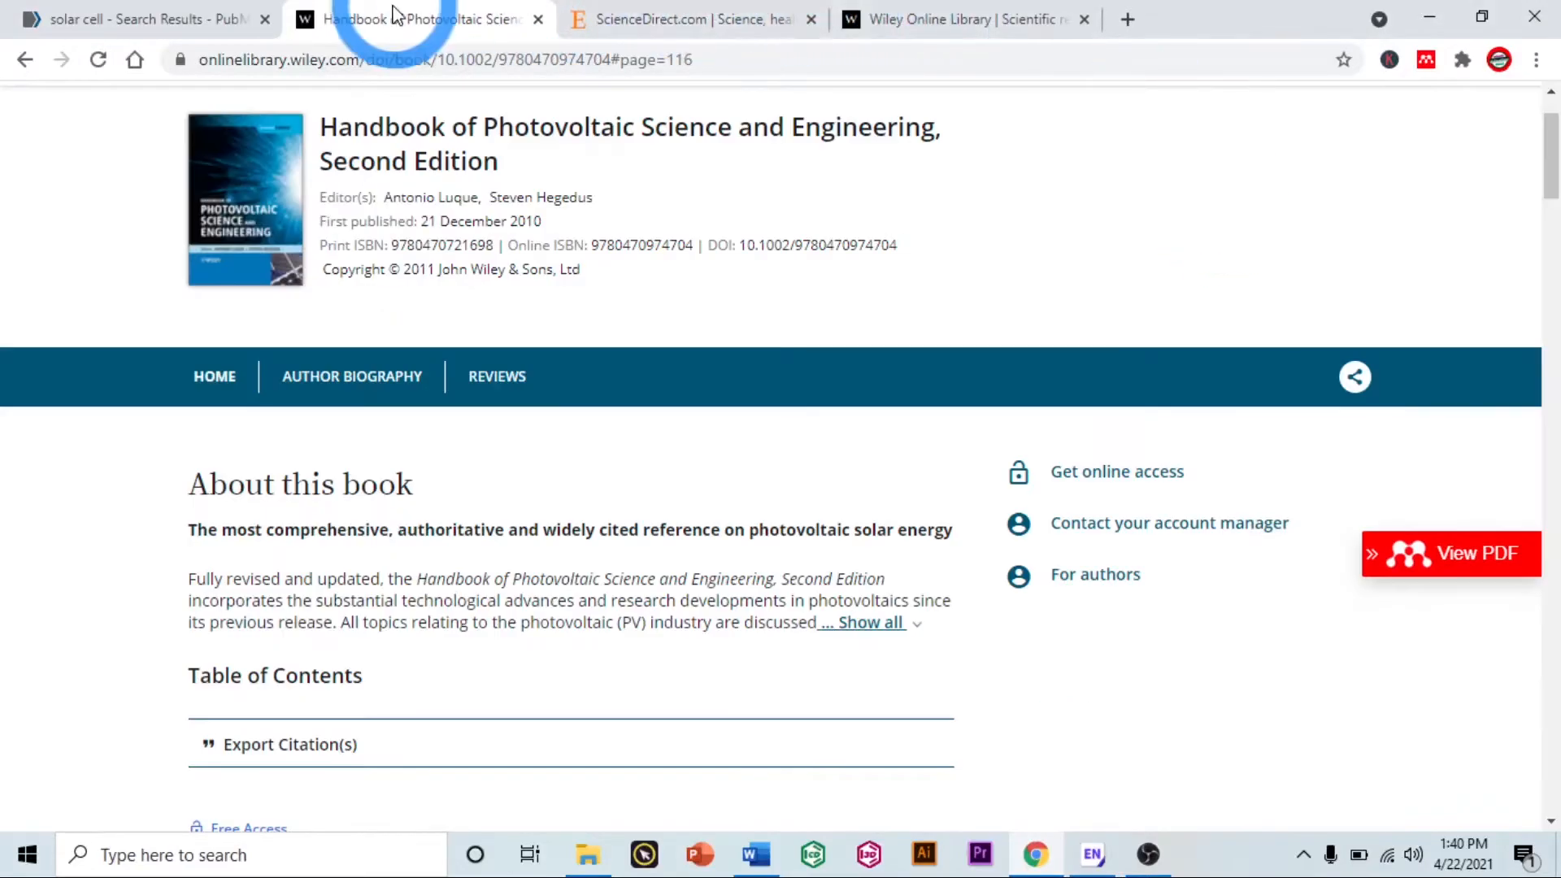
pyautogui.click(689, 24)
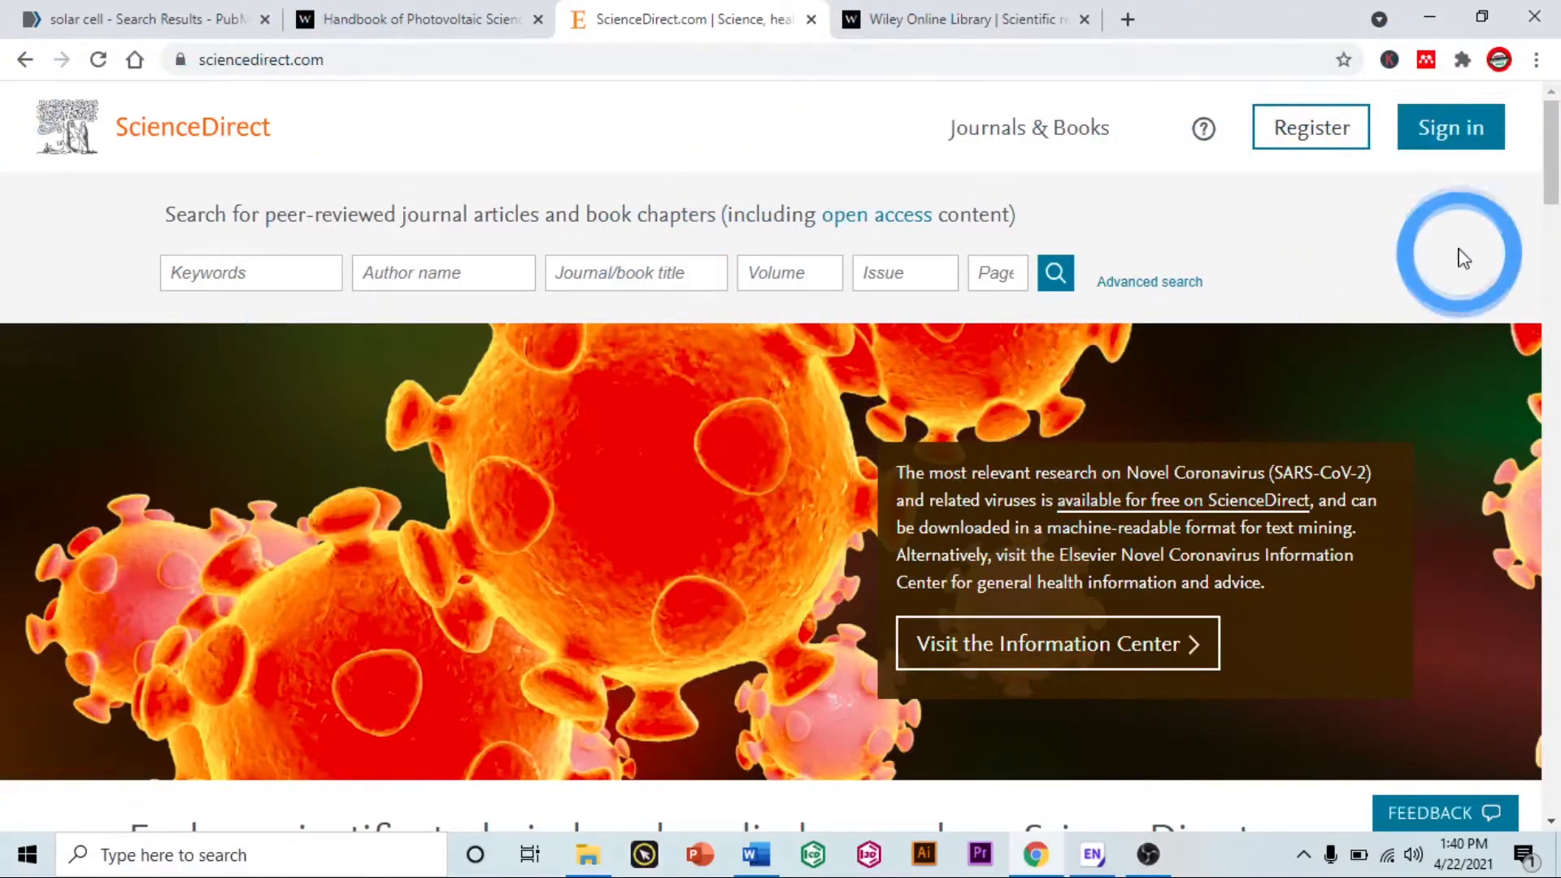
pyautogui.click(1480, 126)
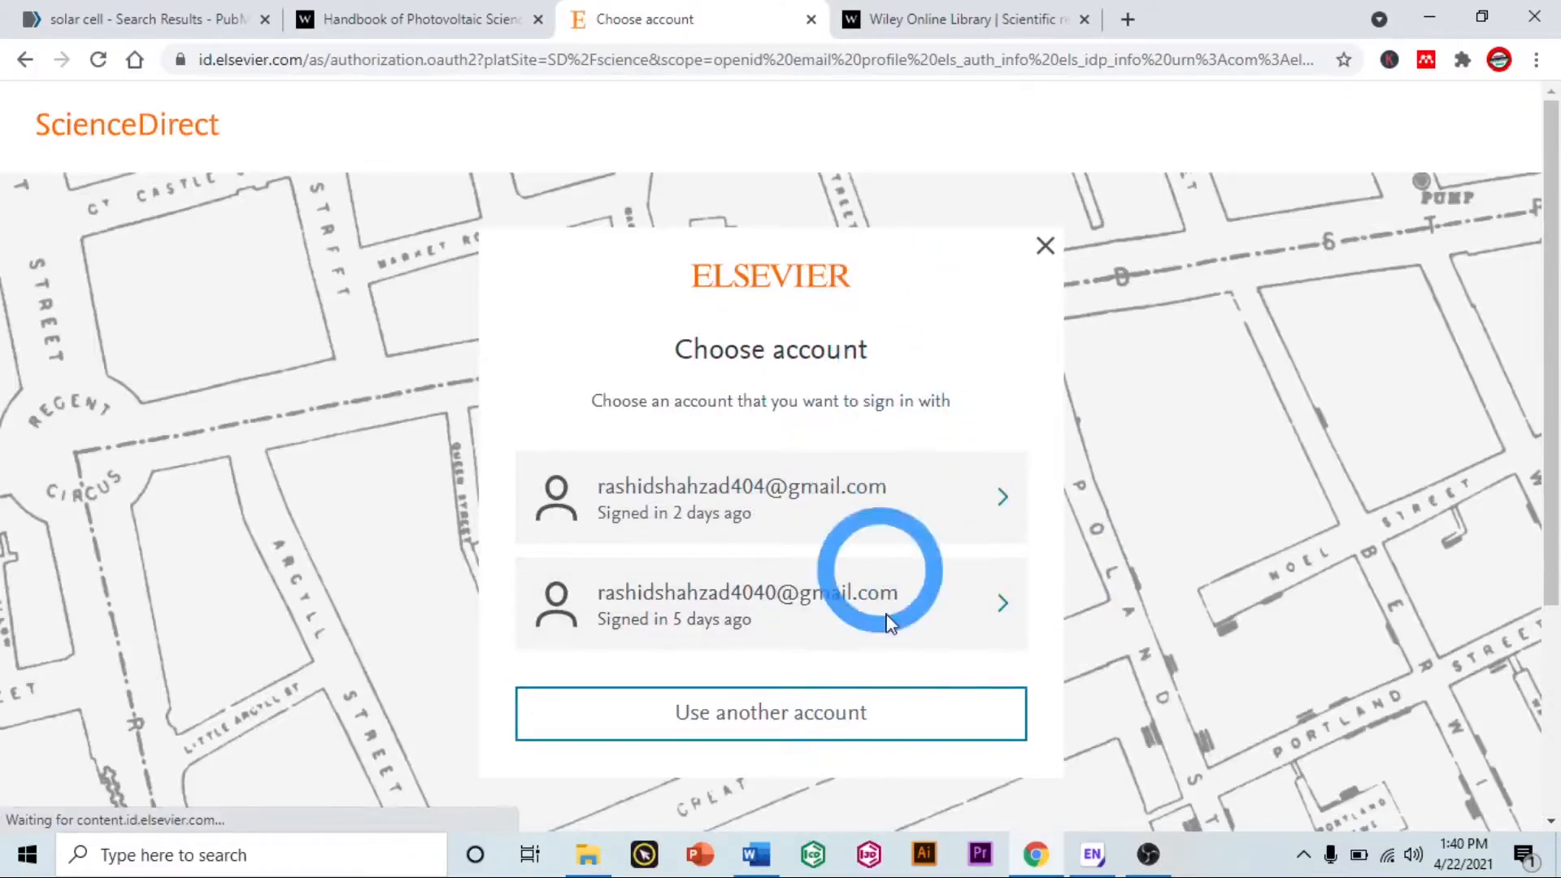
pyautogui.click(849, 498)
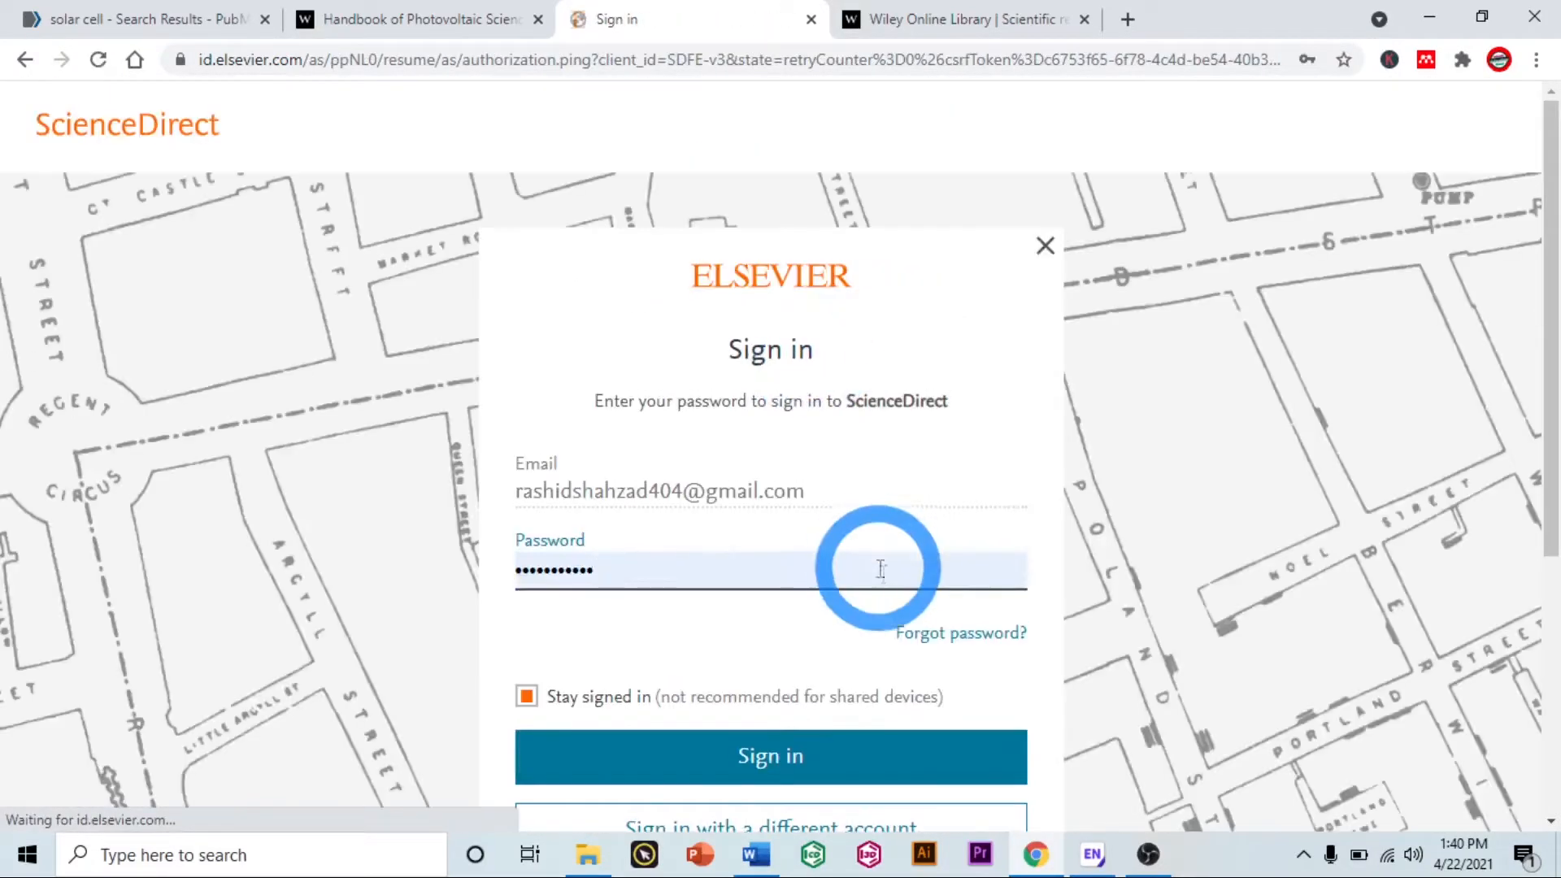
pyautogui.click(703, 752)
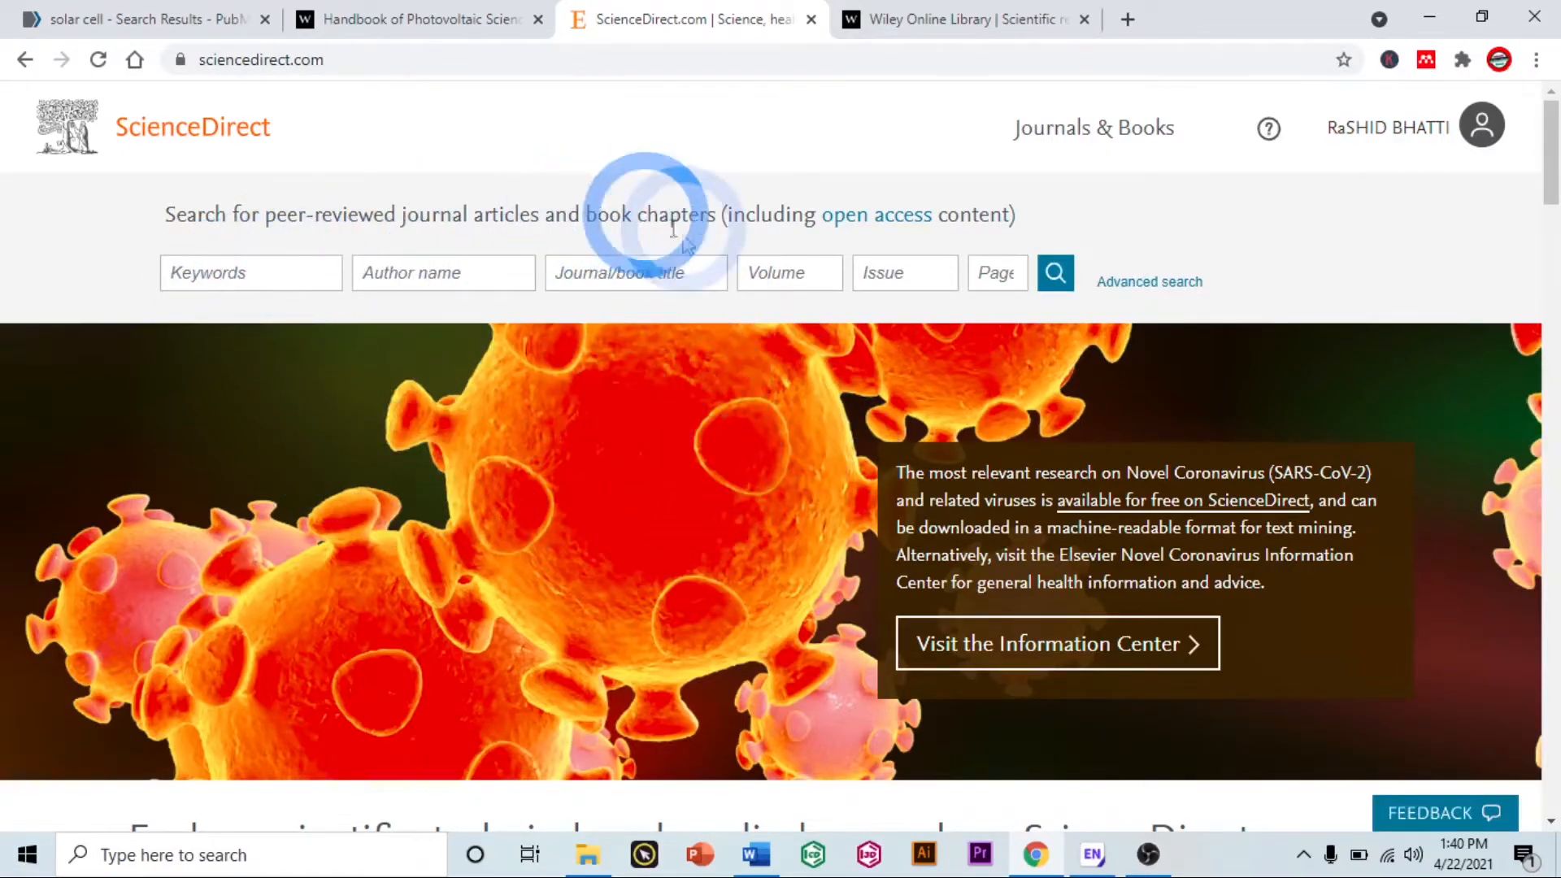
# Step: Search ScienceDirect for "solar cell" as the journal or book title
pyautogui.click(430, 279)
pyautogui.click(675, 280)
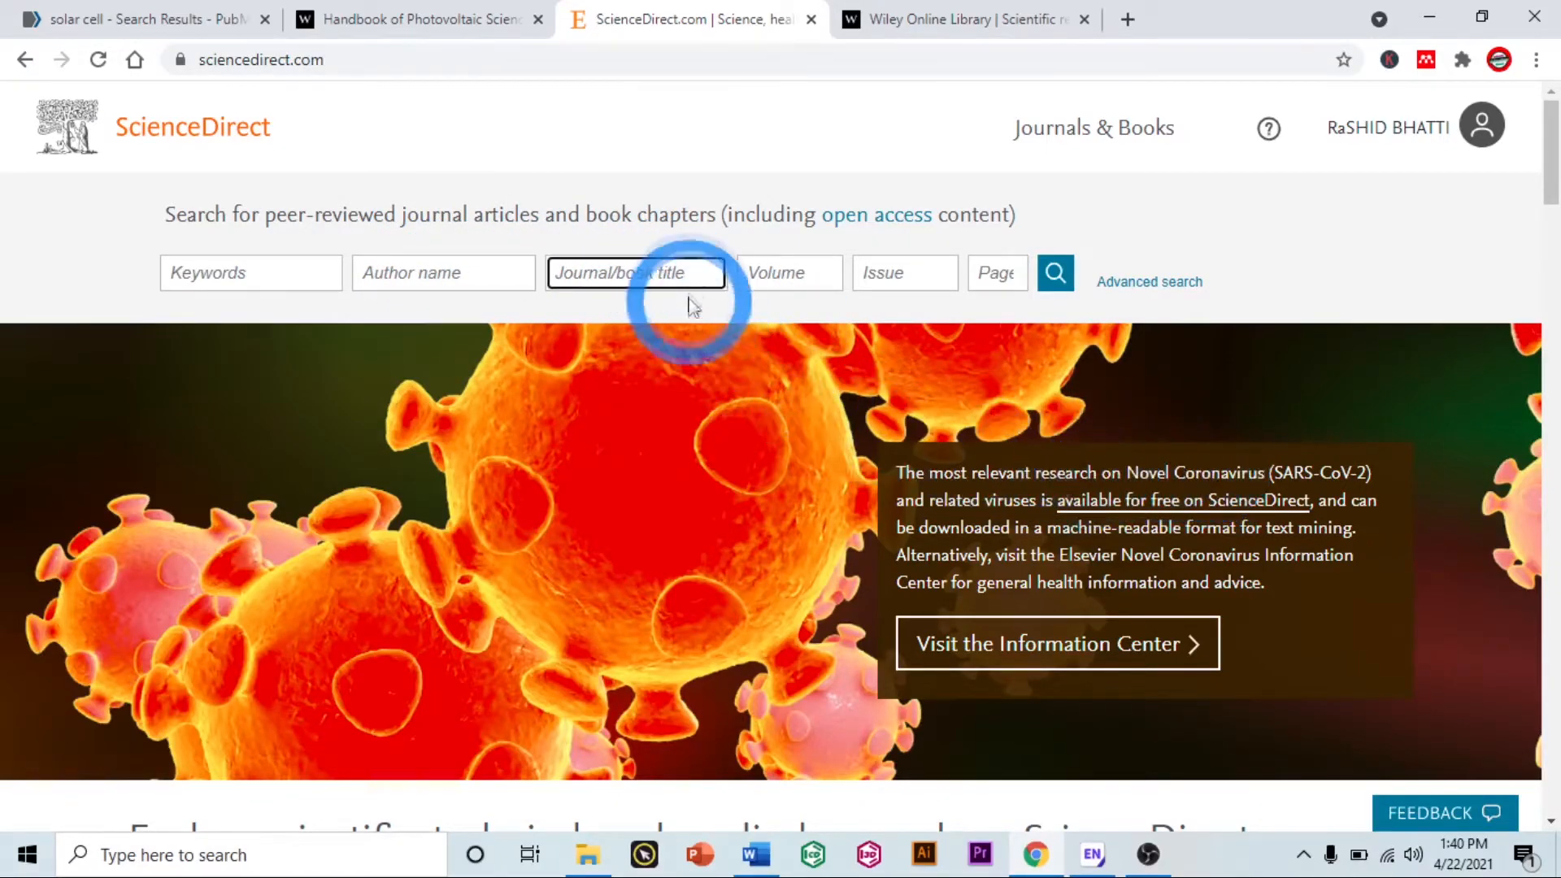
pyautogui.click(1008, 276)
pyautogui.click(871, 279)
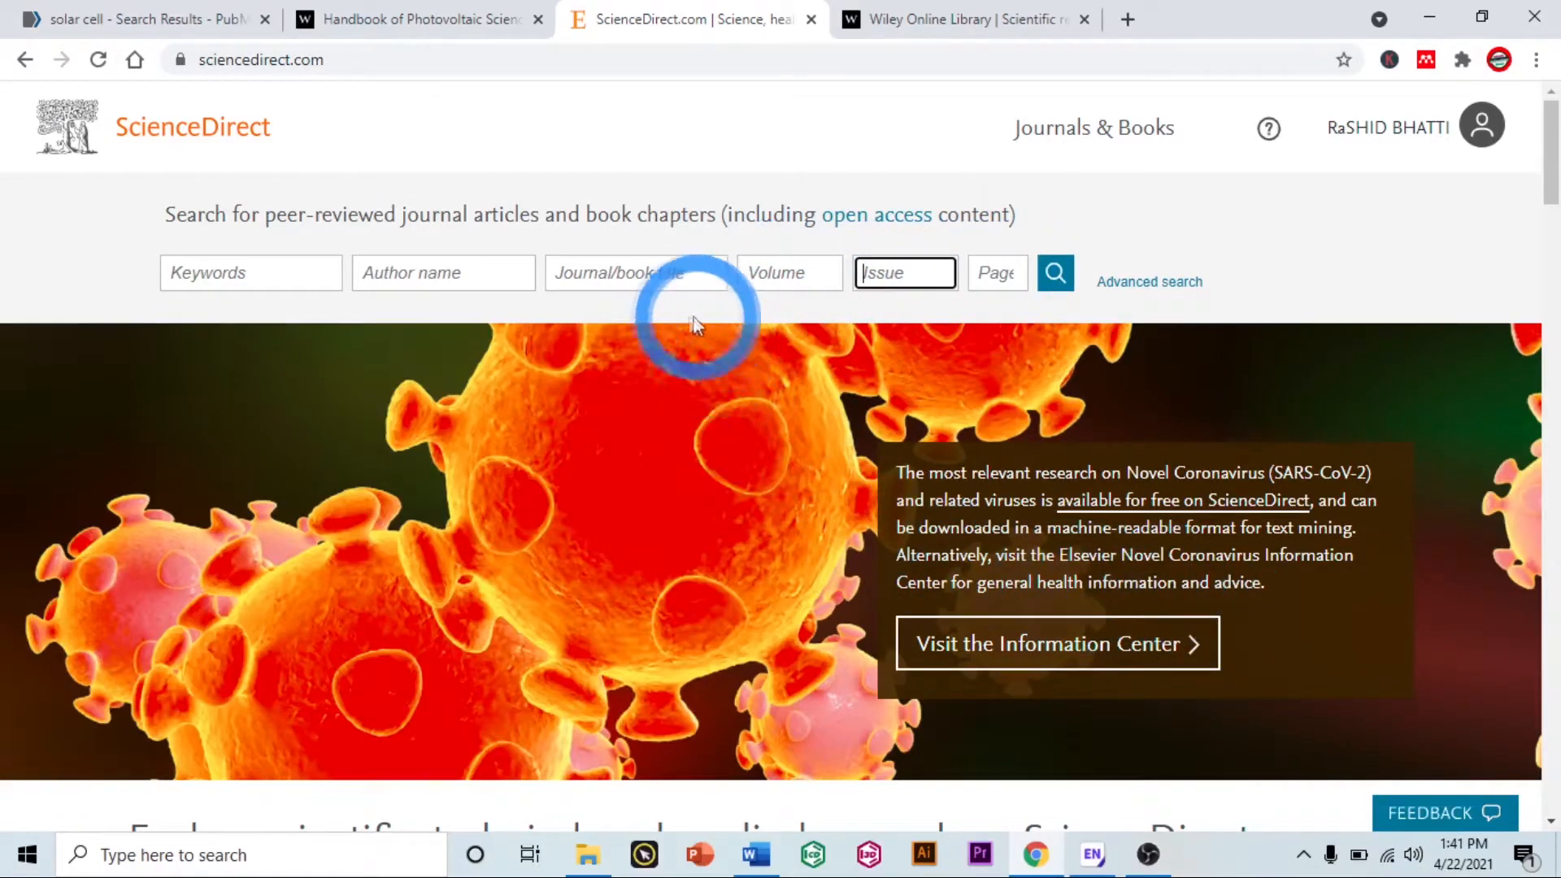
pyautogui.rightClick(653, 285)
pyautogui.click(727, 443)
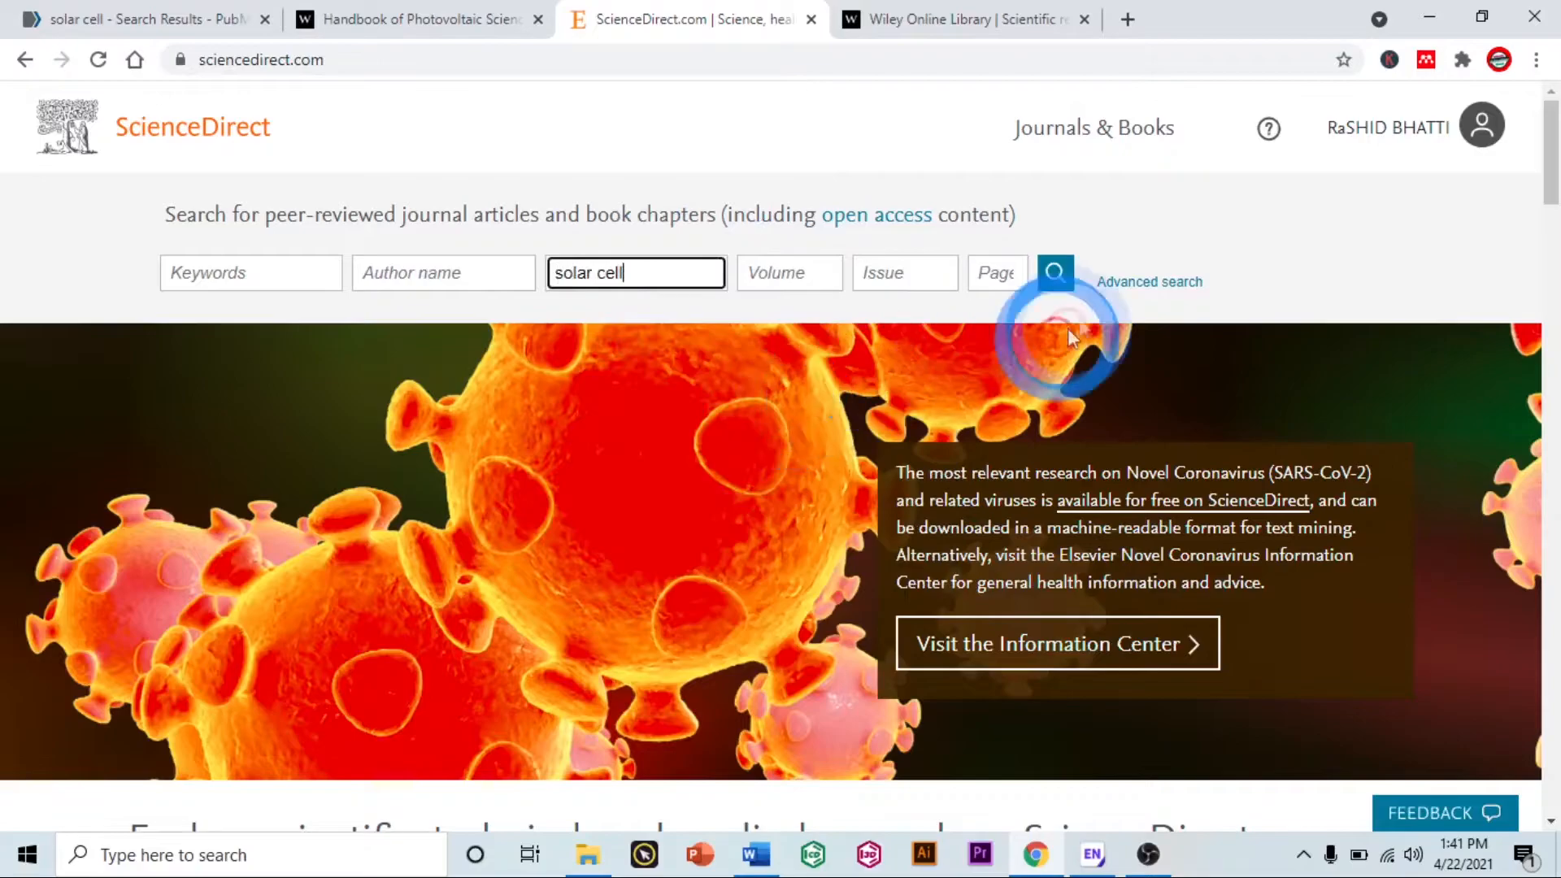
pyautogui.click(1057, 276)
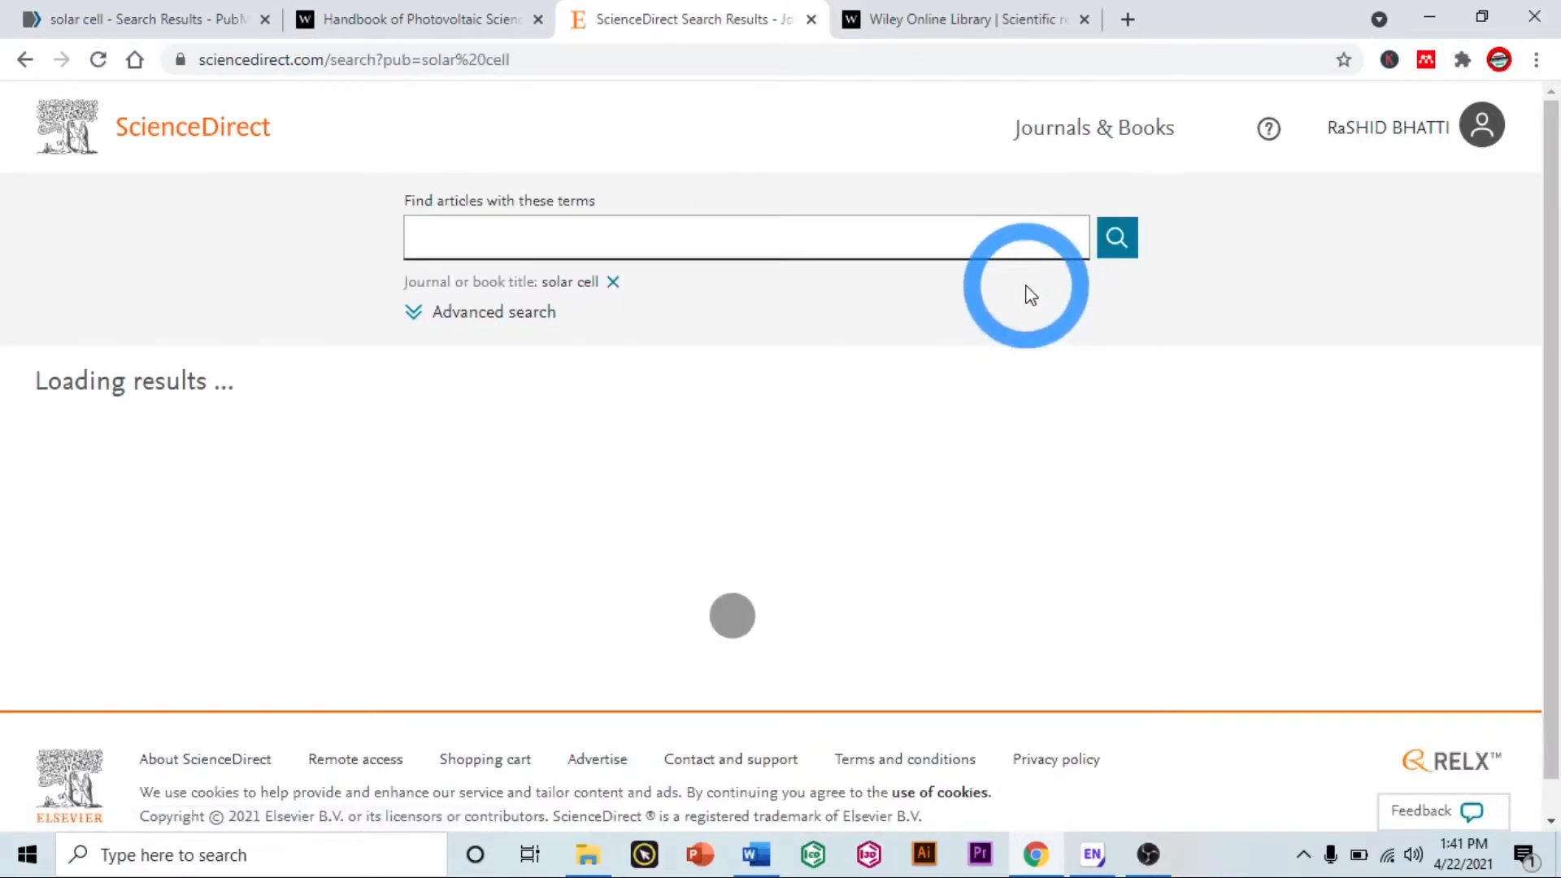
# Step: Look through the ScienceDirect search results for a research article to cite
pyautogui.scroll(-6, 1073, 382)
pyautogui.scroll(-4, 1081, 382)
pyautogui.scroll(-2, 1156, 363)
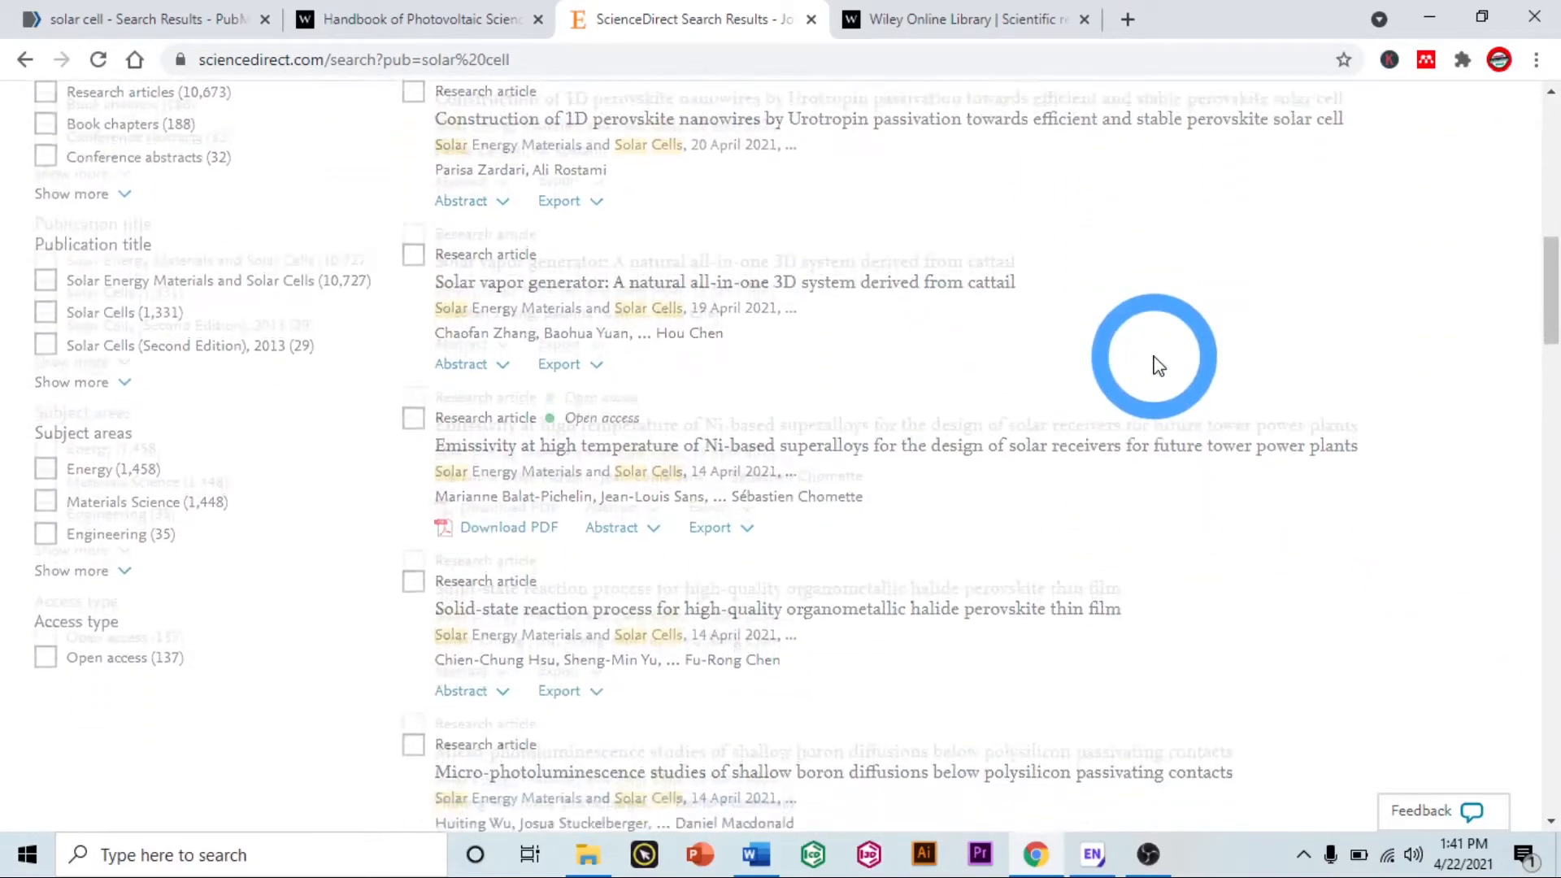
pyautogui.scroll(-3, 1149, 383)
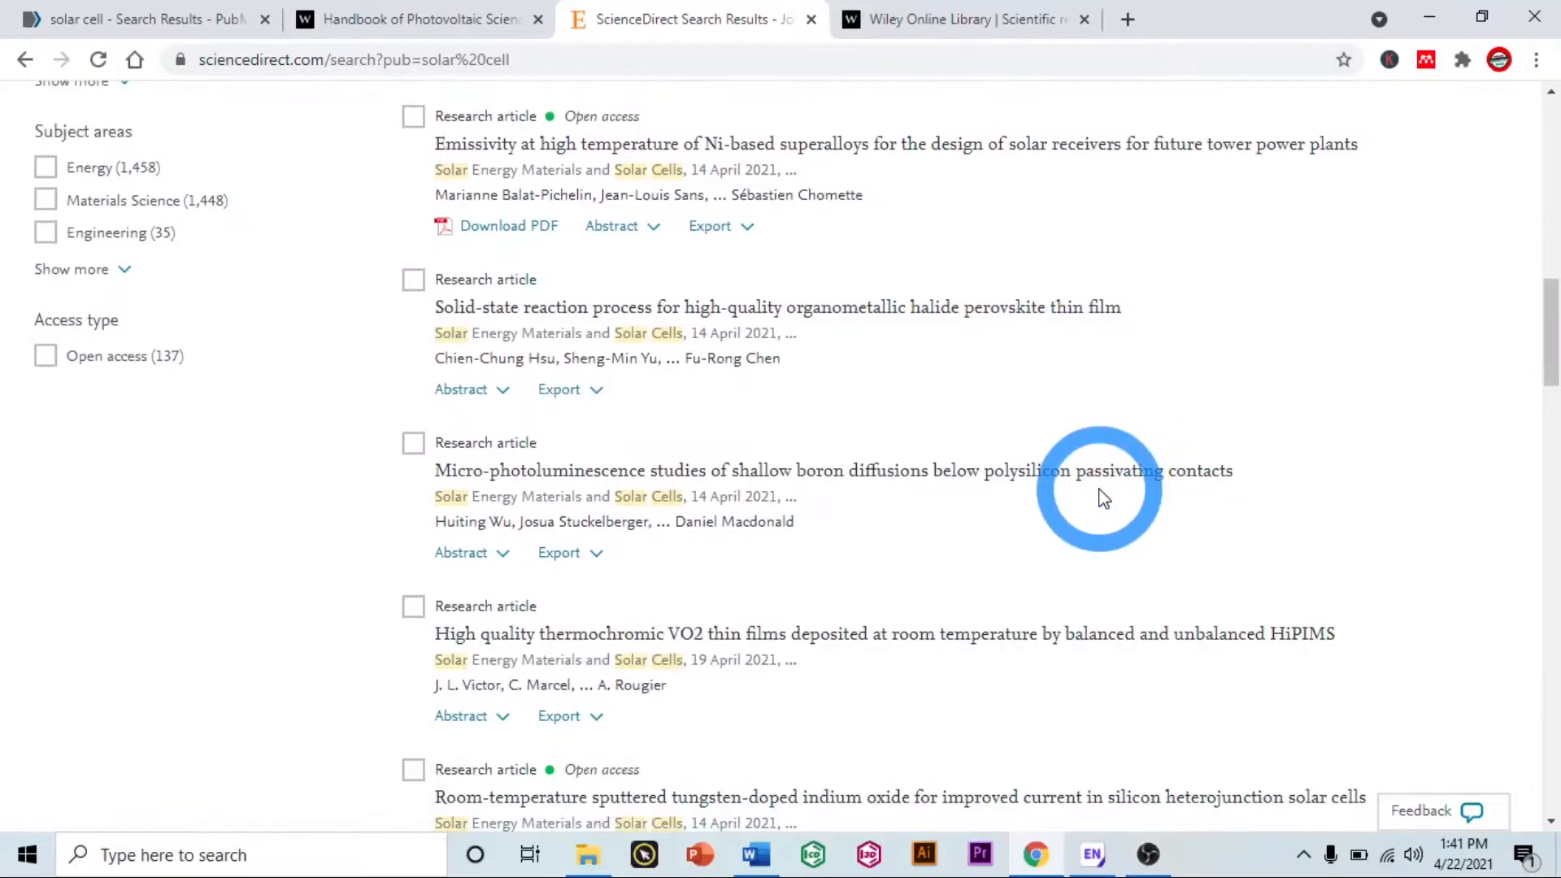
pyautogui.scroll(-4, 1106, 488)
pyautogui.scroll(-3, 1118, 480)
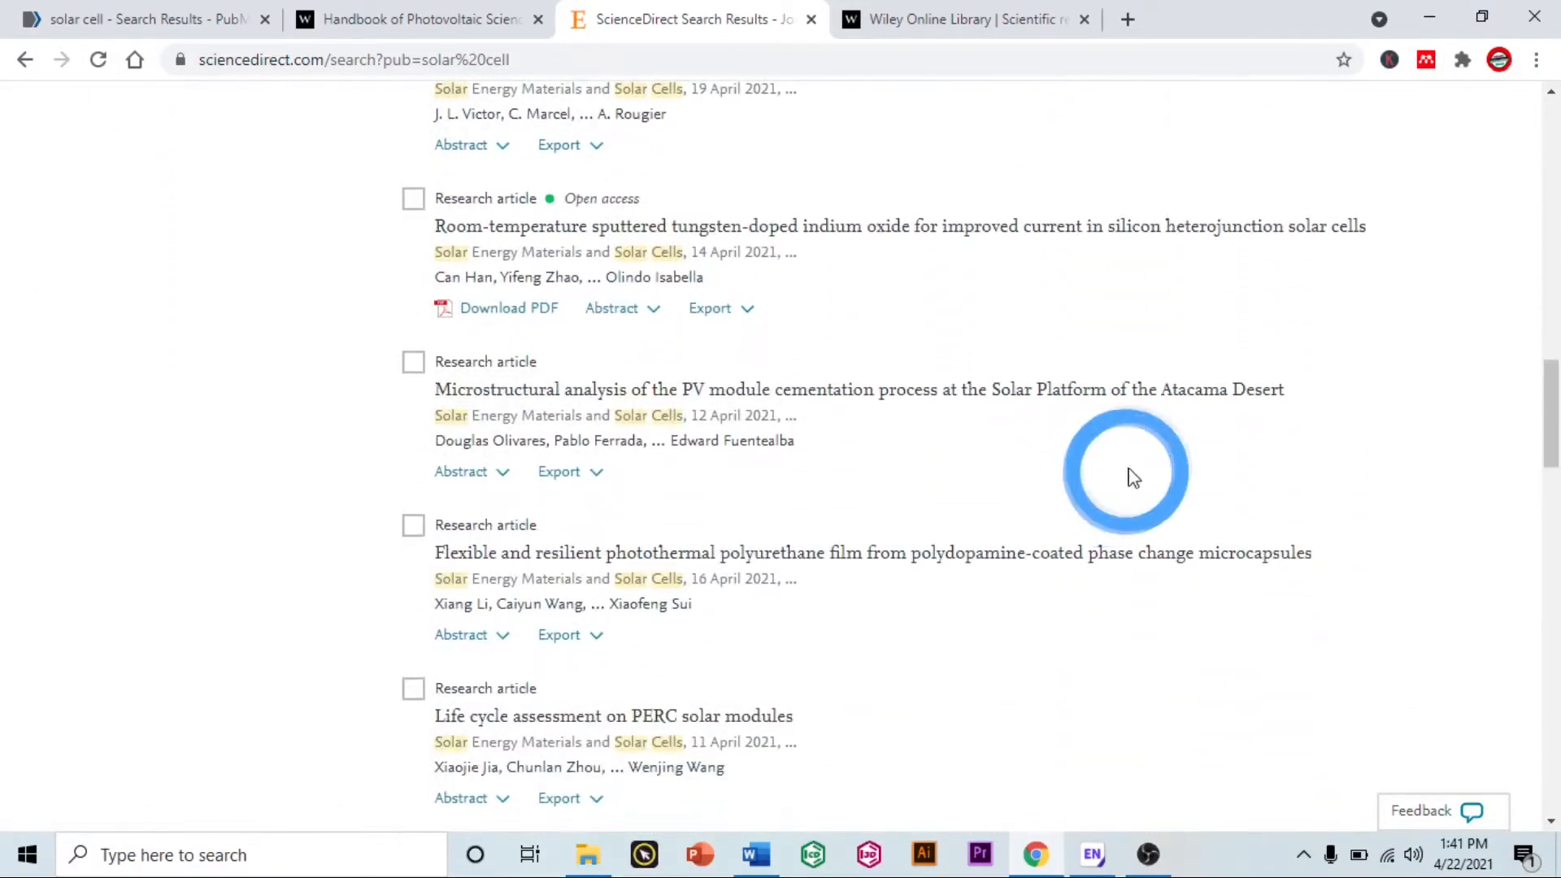
pyautogui.scroll(-1, 891, 651)
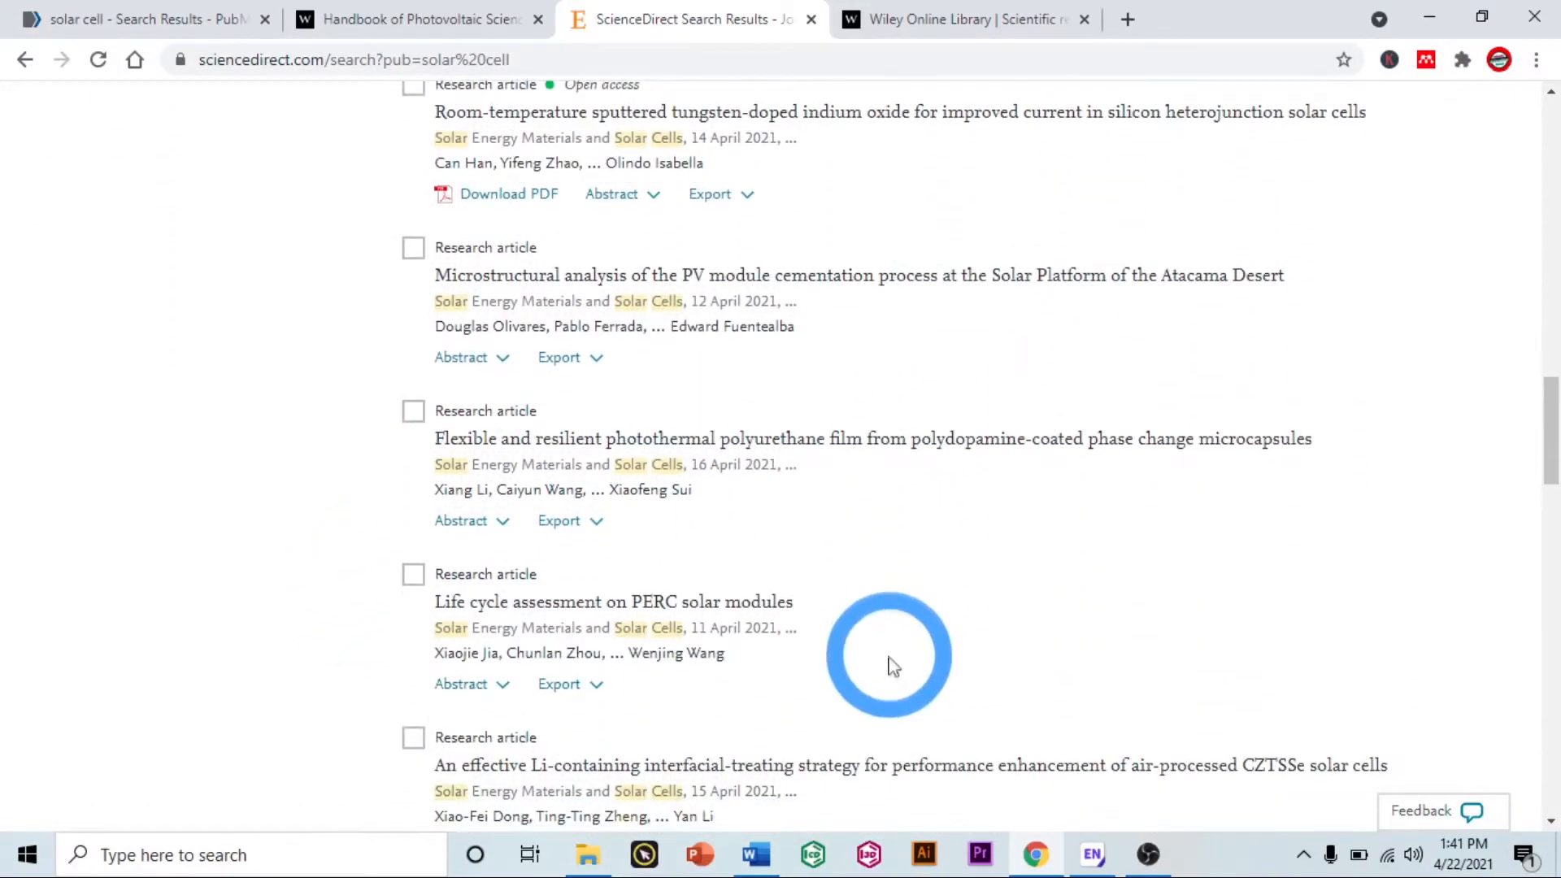
pyautogui.scroll(-2, 996, 625)
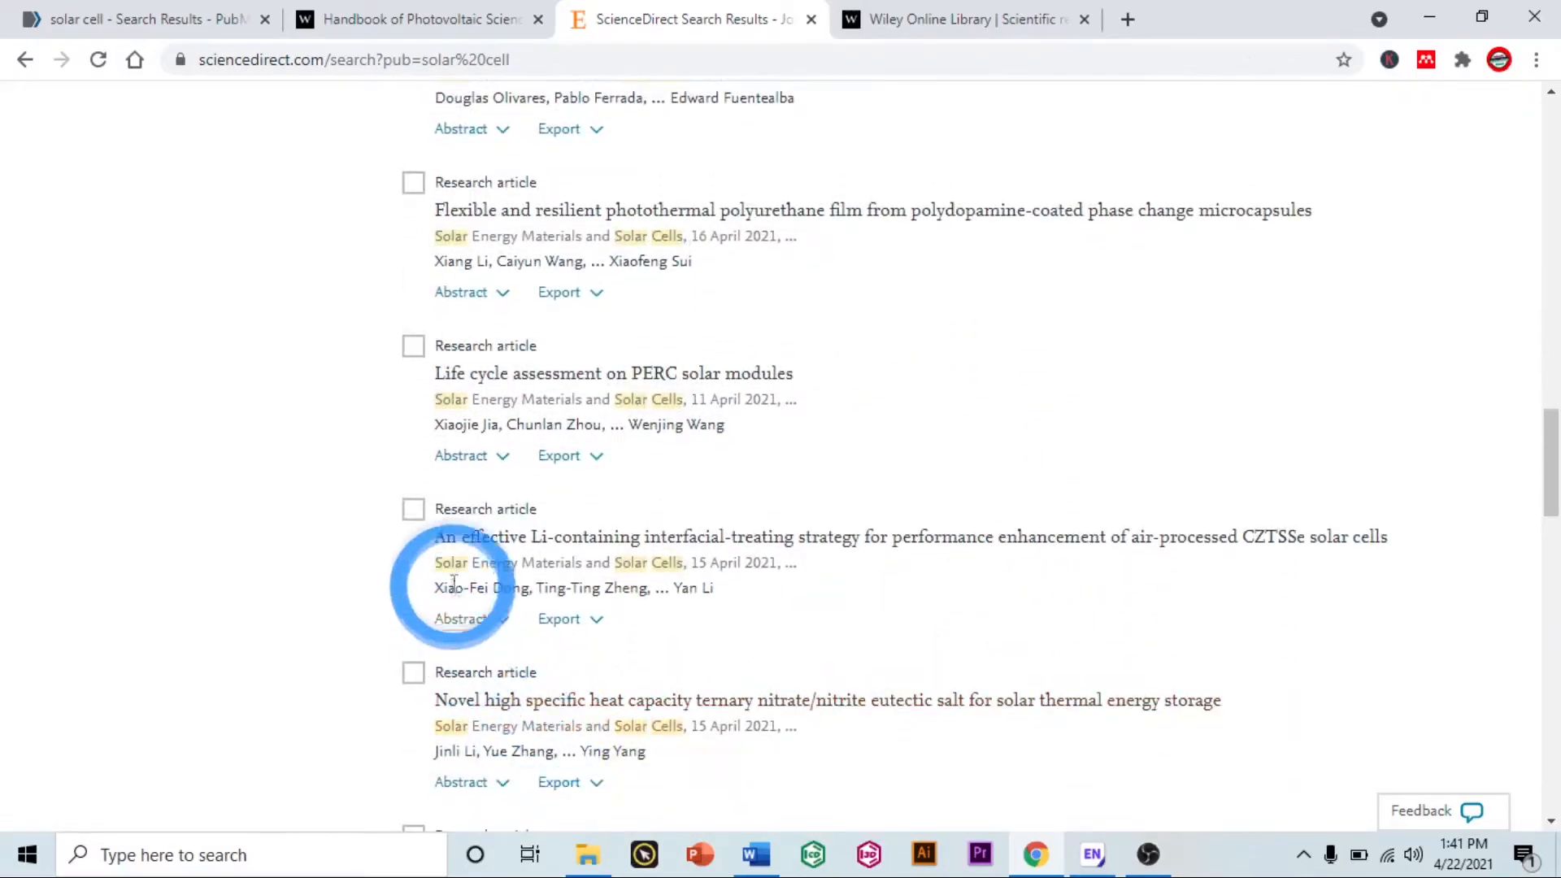
pyautogui.scroll(9, 452, 523)
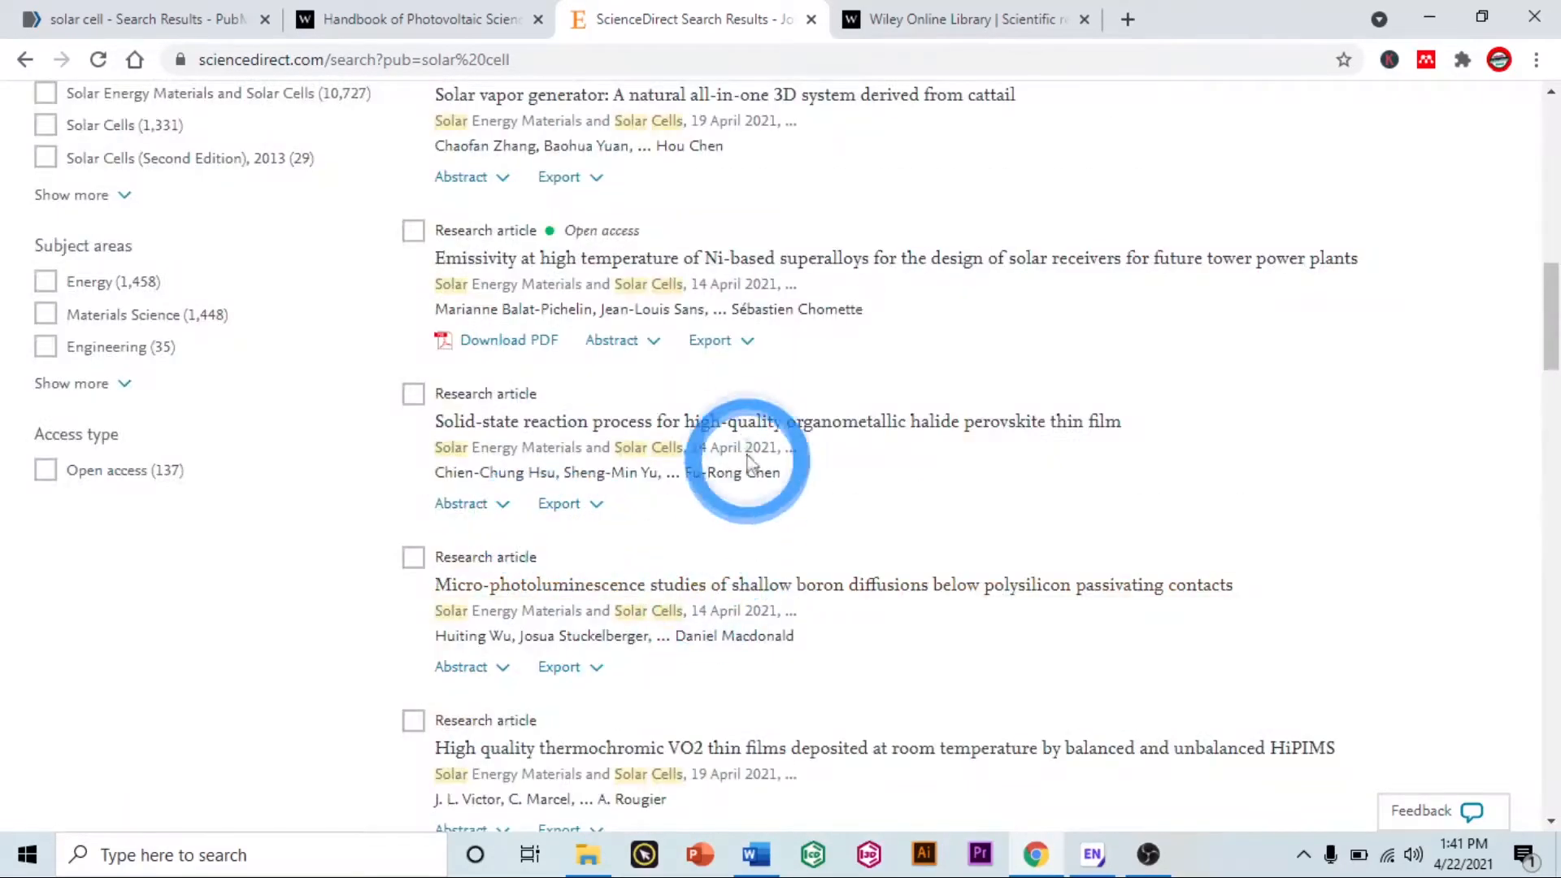
# Step: Select the article "Enhancing stability of hybrid perovskite solar cells by imidazolium incorporation" and export its citation to RIS
pyautogui.scroll(4, 748, 468)
pyautogui.click(558, 199)
pyautogui.scroll(2, 731, 390)
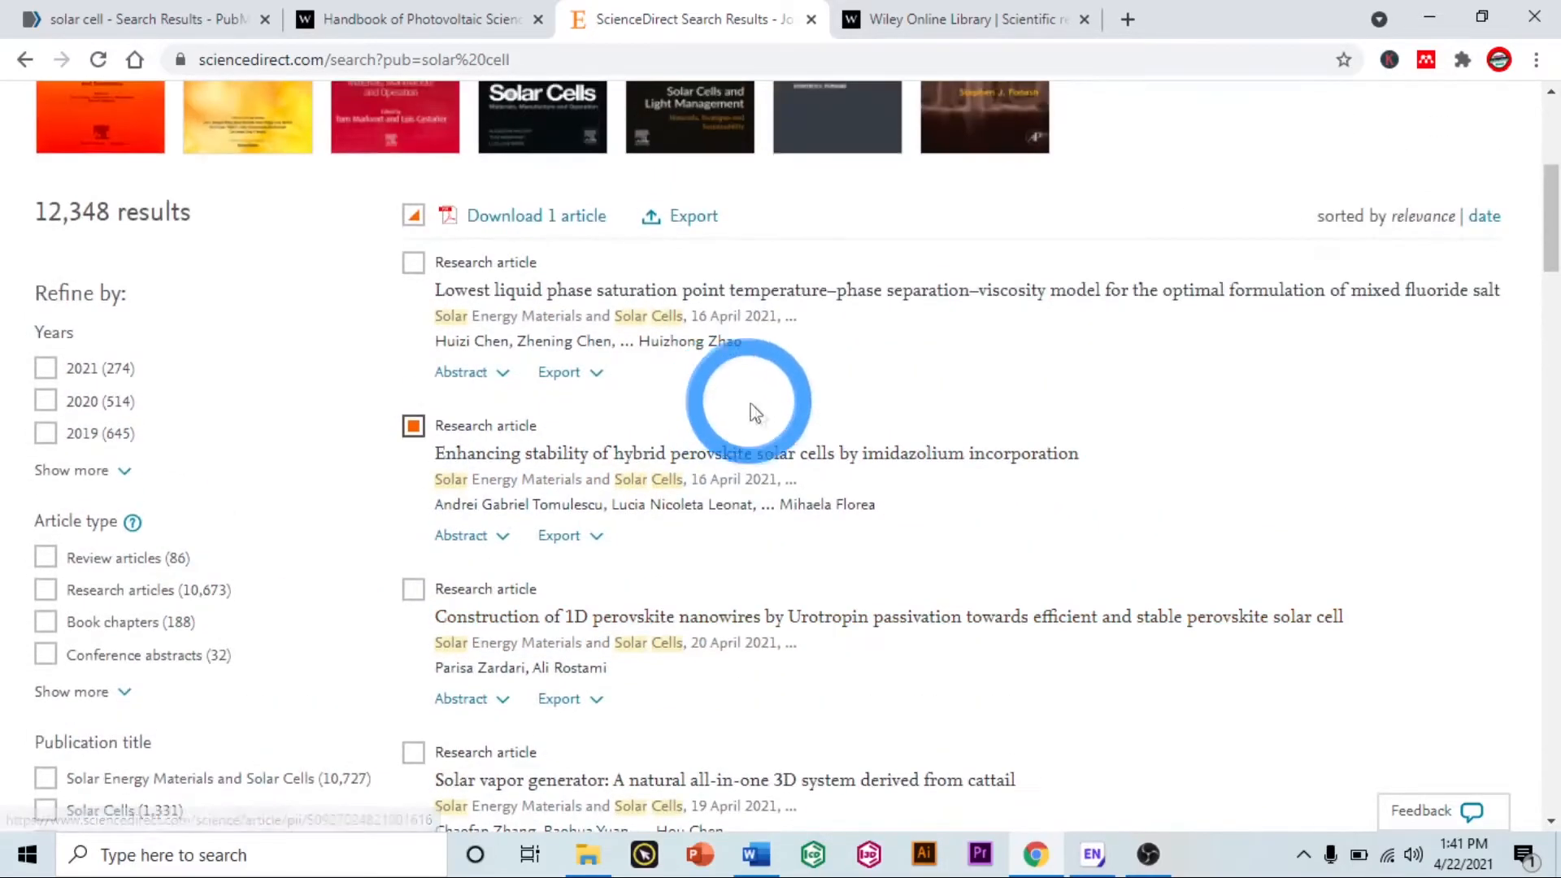
pyautogui.click(692, 218)
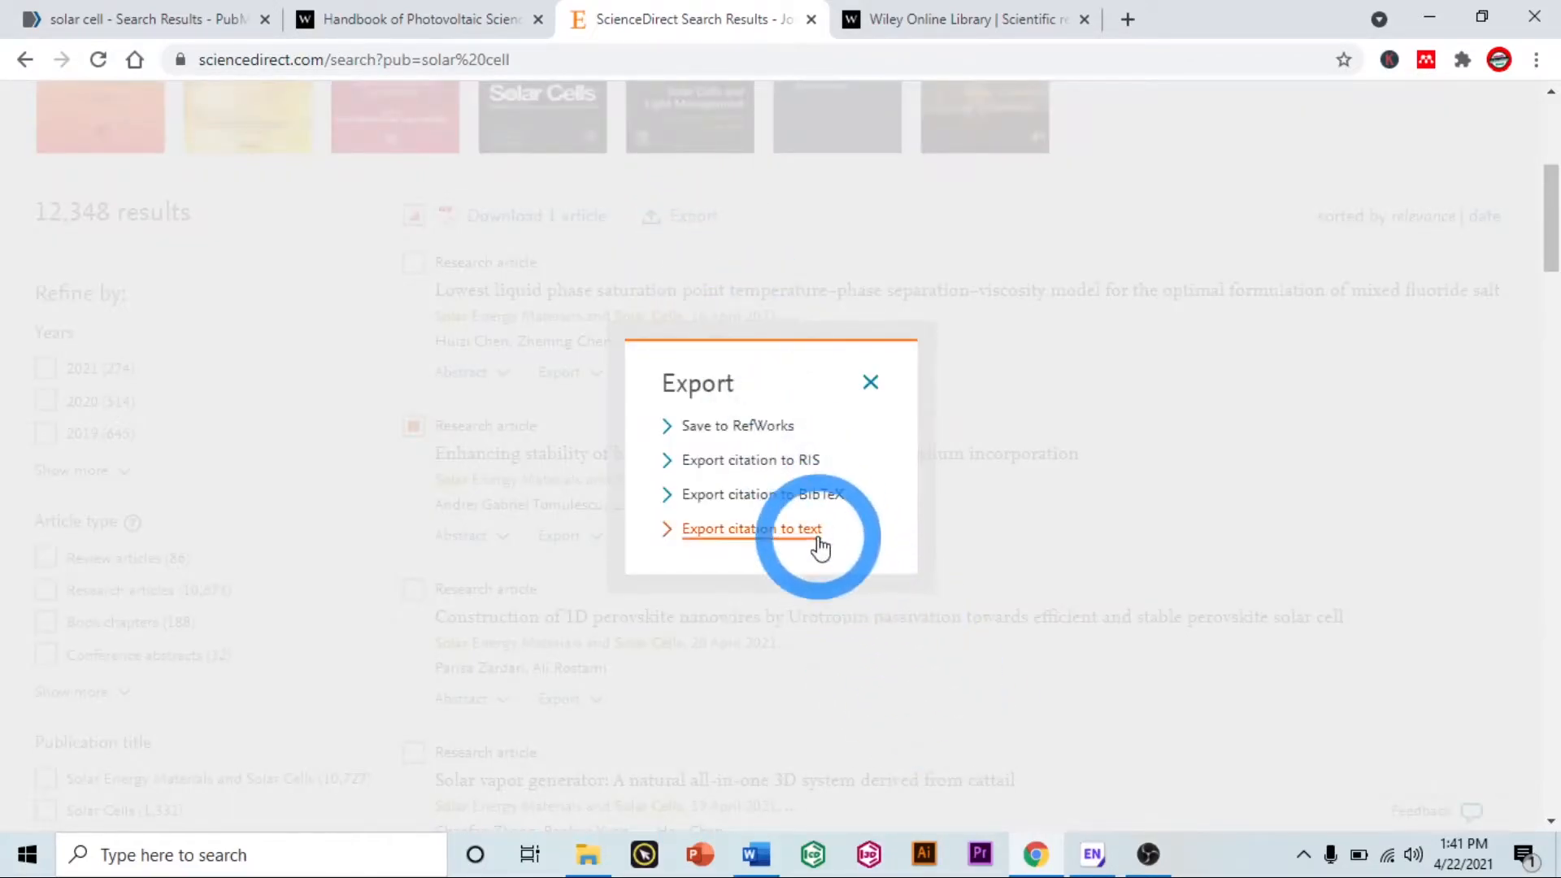
pyautogui.click(804, 463)
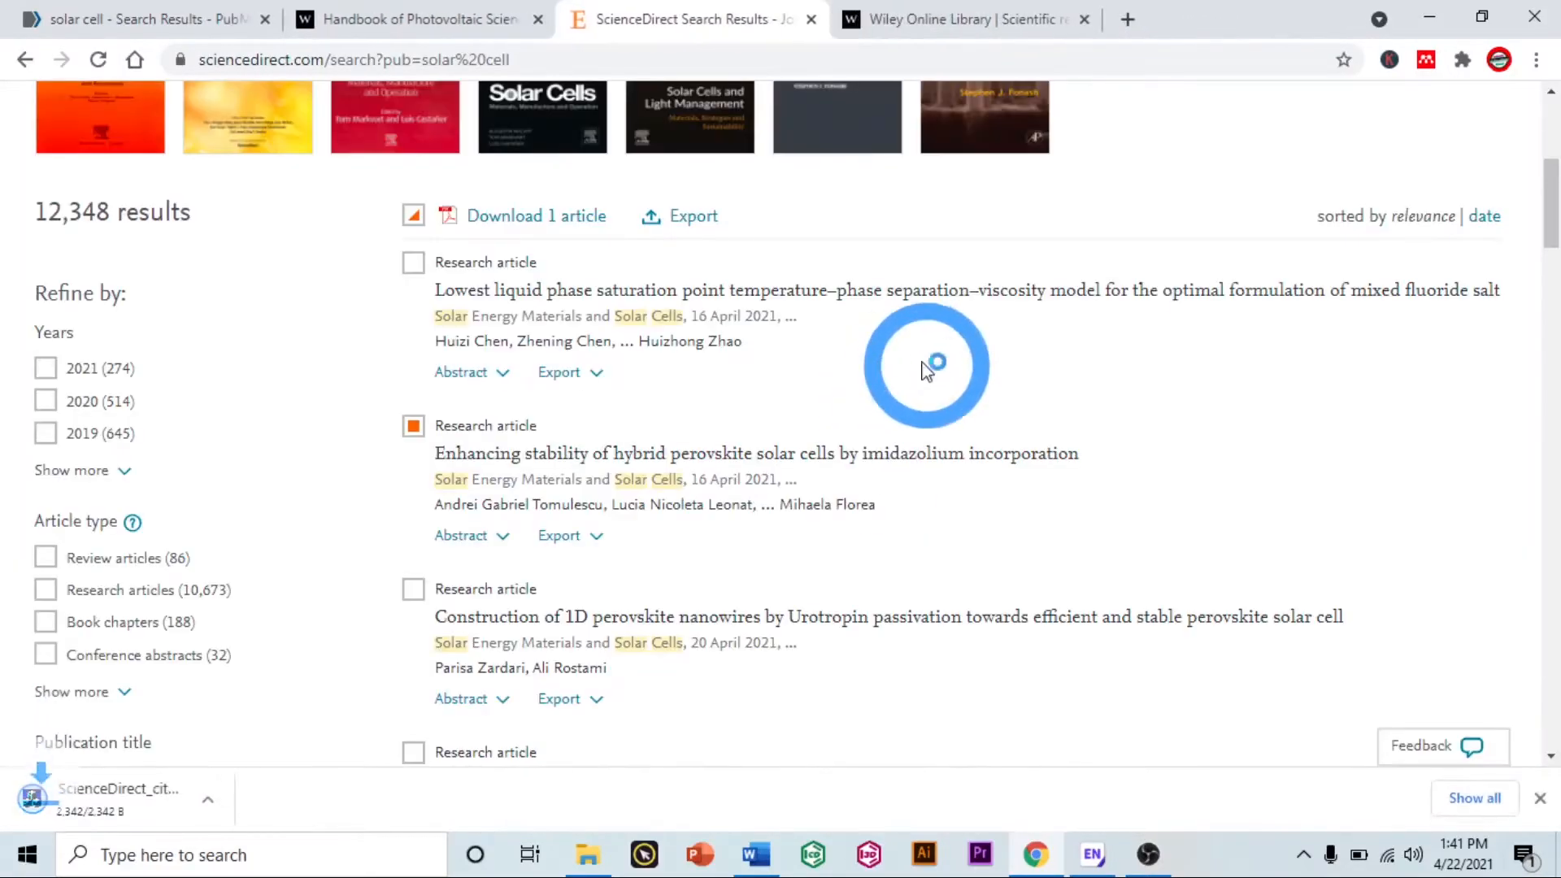
# Step: Import the downloaded ScienceDirect citation into EndNote, select the new reference and display All References
pyautogui.click(167, 805)
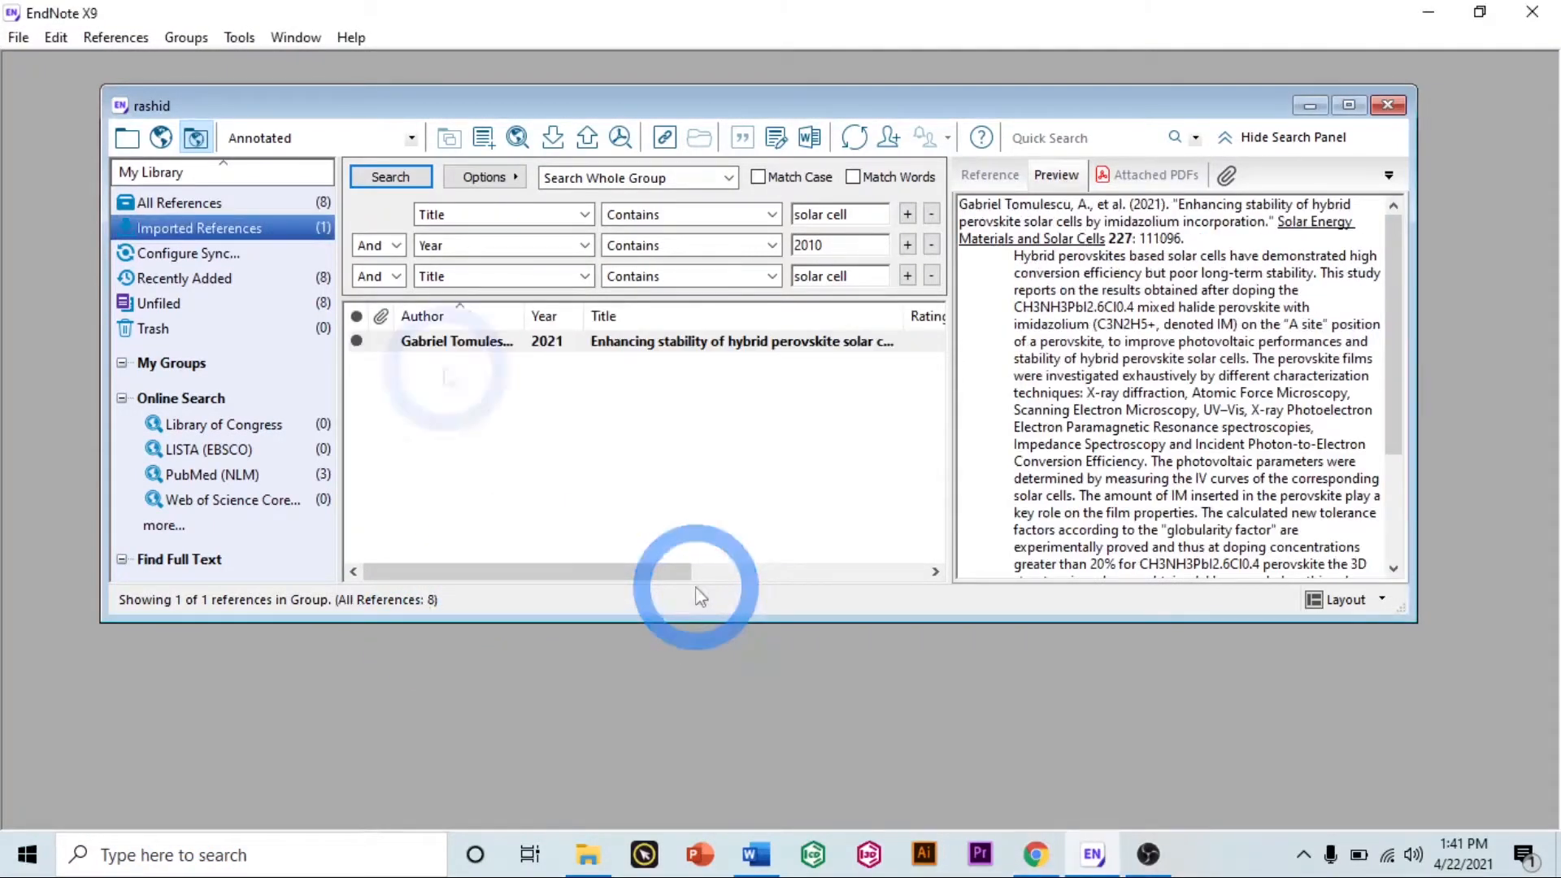
pyautogui.click(421, 343)
pyautogui.click(312, 204)
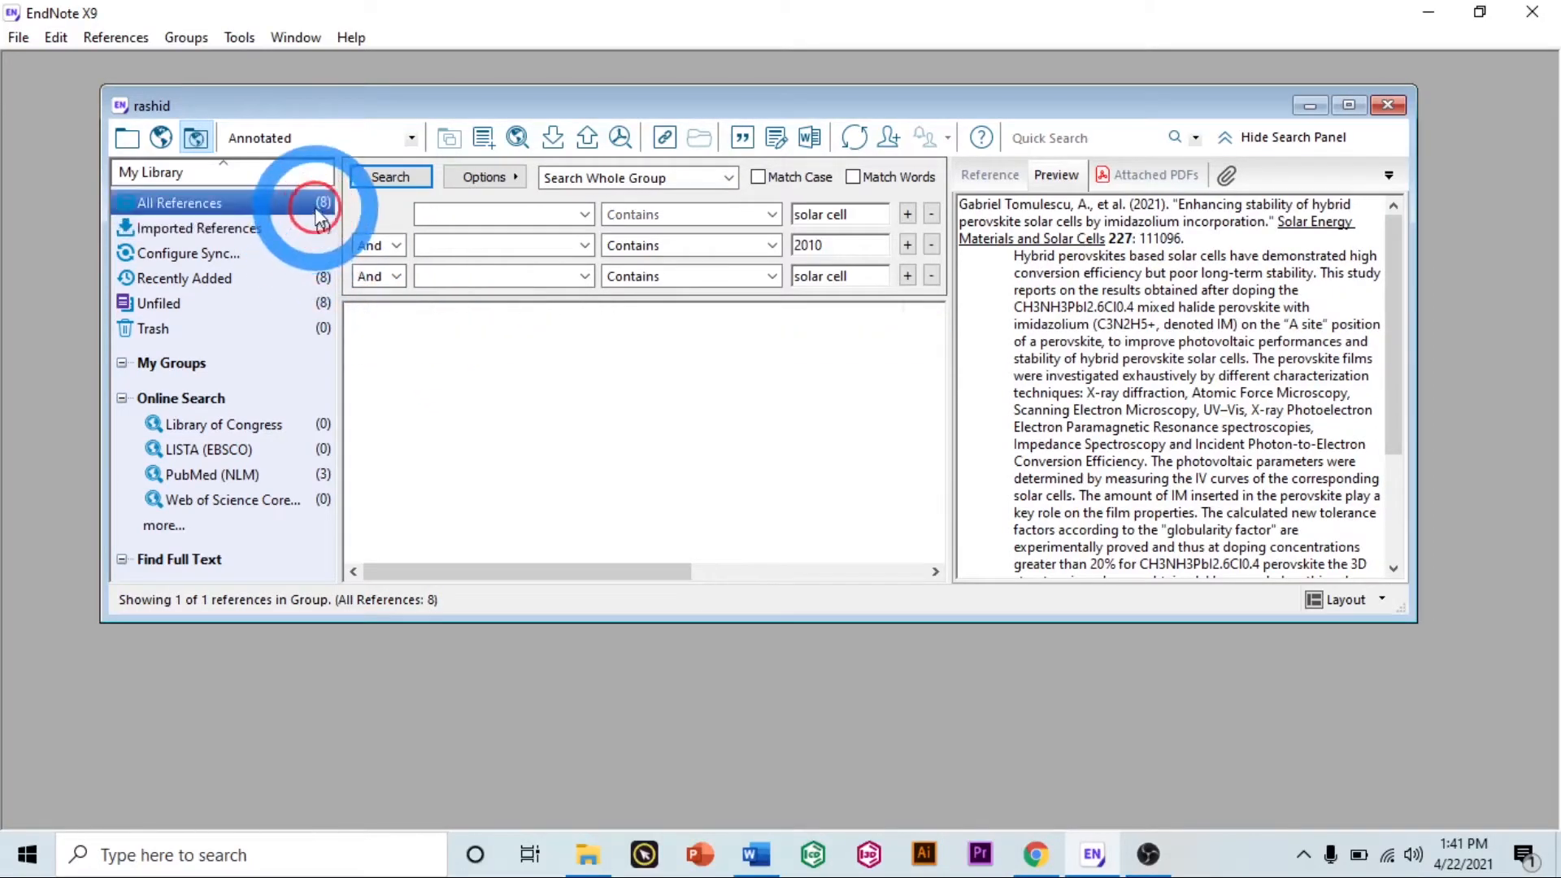
# Step: Switch to Wiley Online Library in Chrome and search its publications for "solar cell"
pyautogui.click(1031, 854)
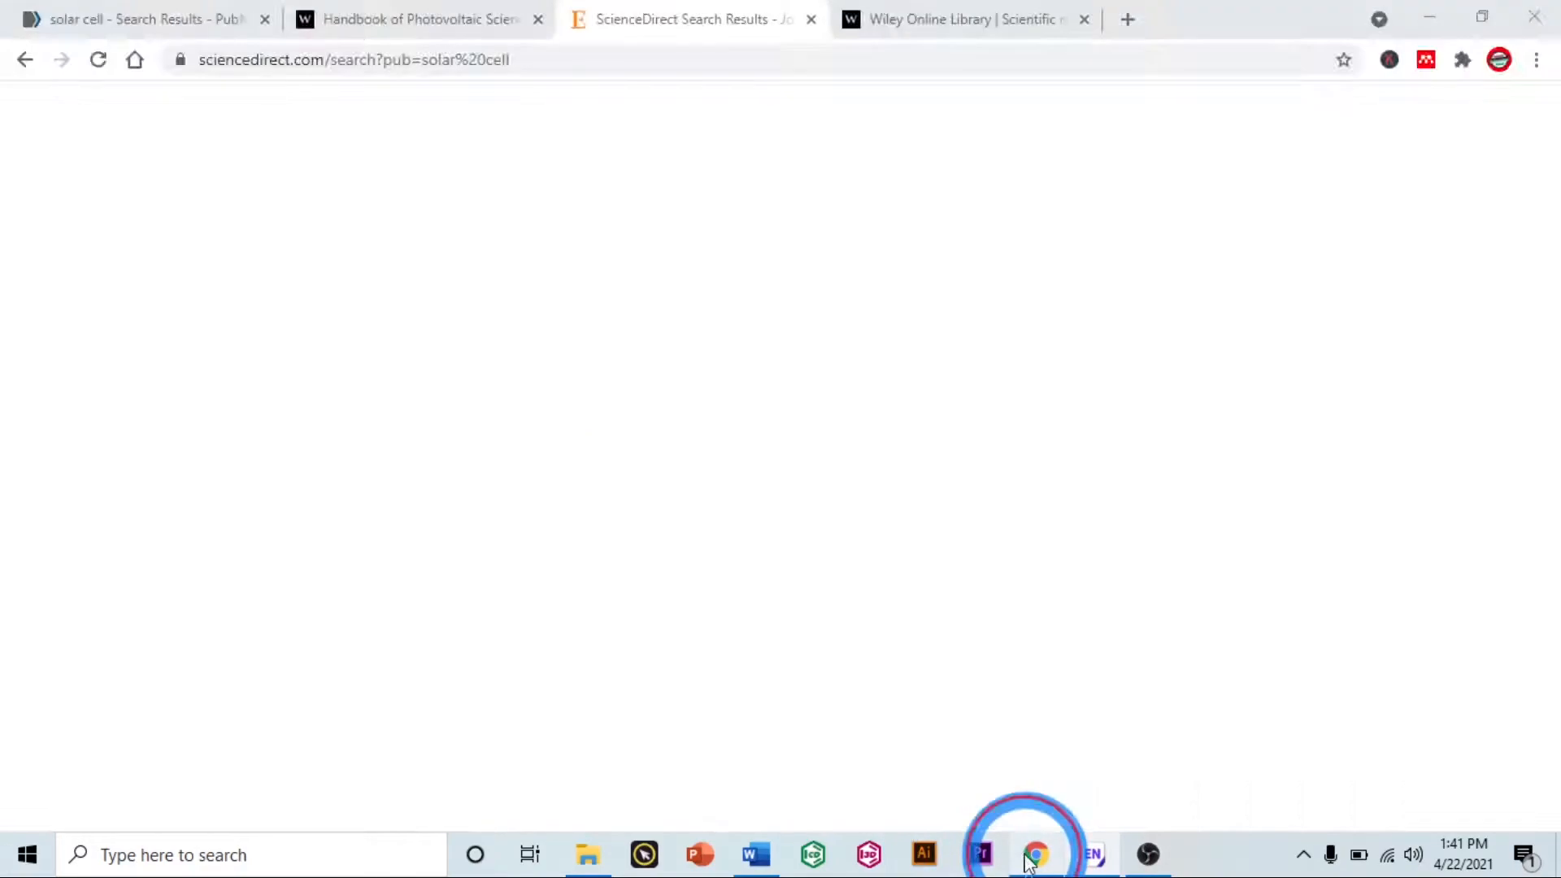
pyautogui.click(898, 29)
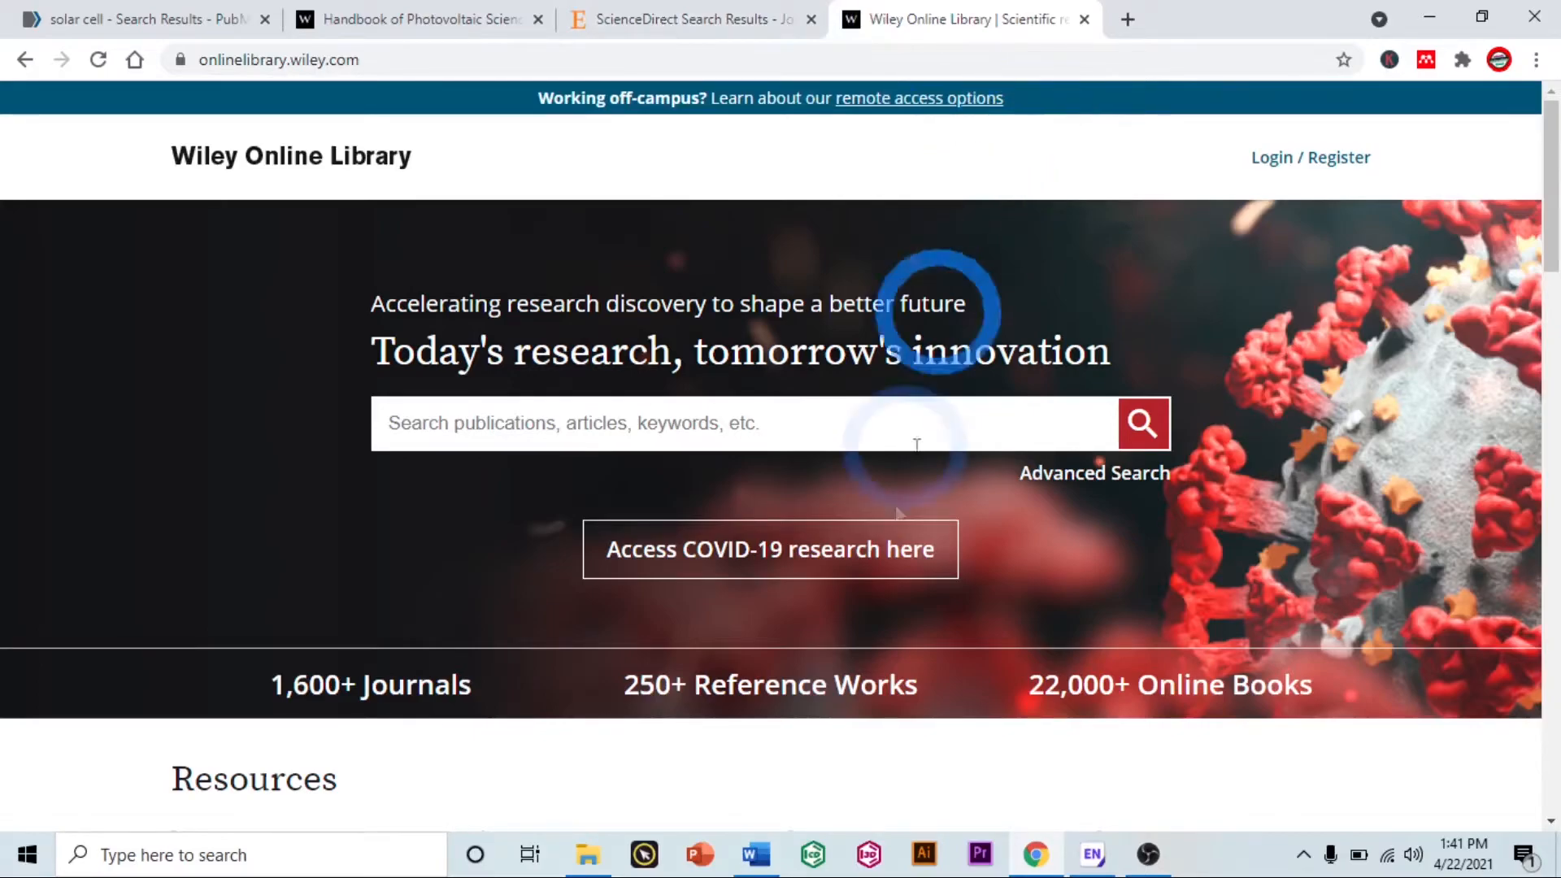
pyautogui.rightClick(674, 425)
pyautogui.click(756, 599)
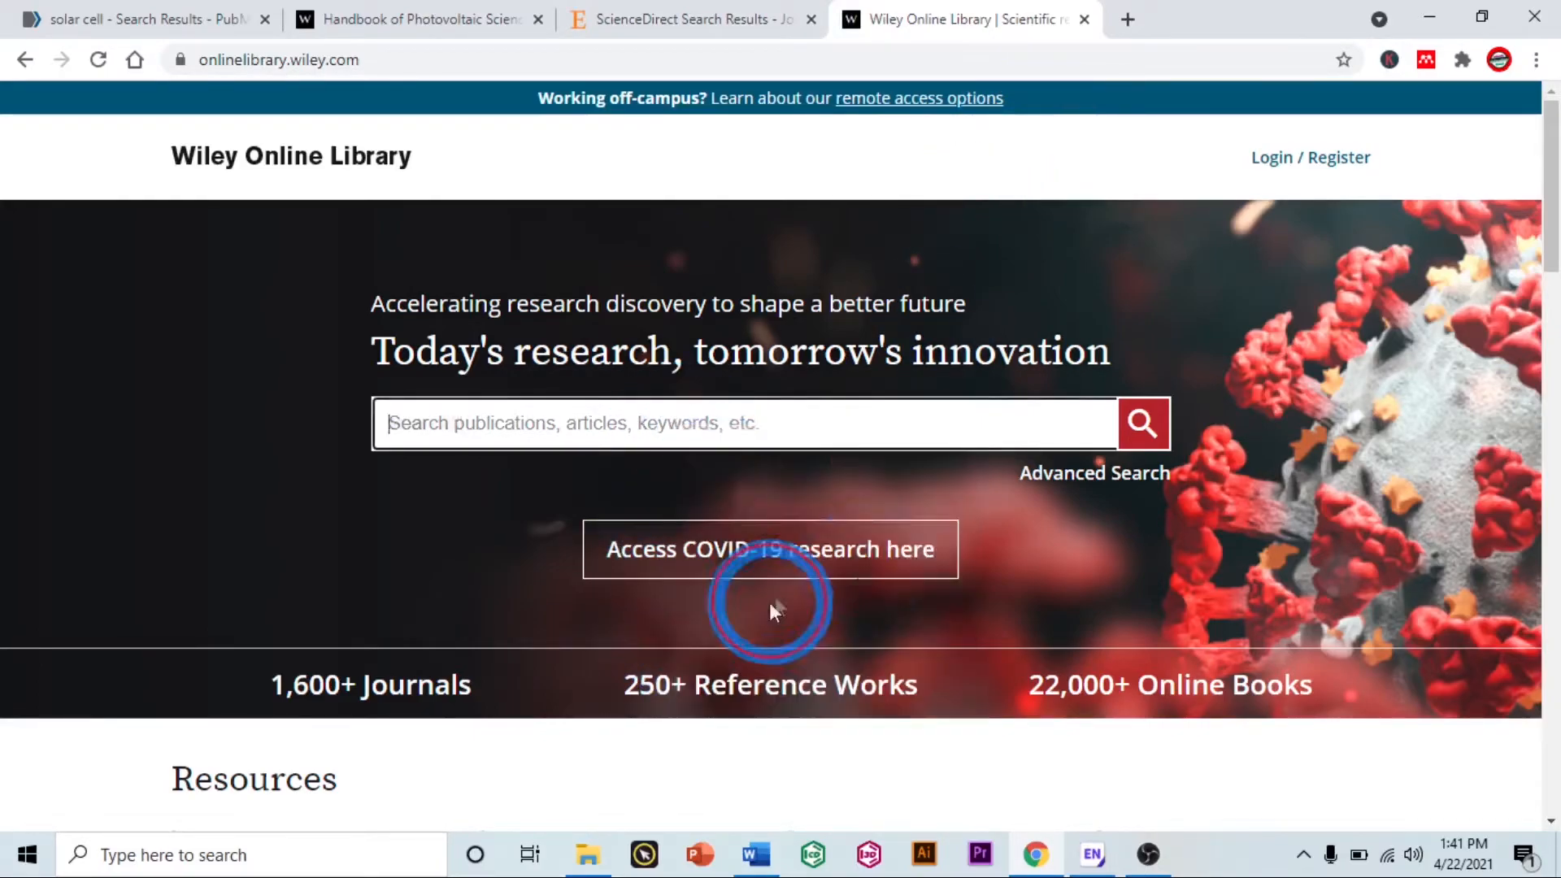
pyautogui.click(1164, 428)
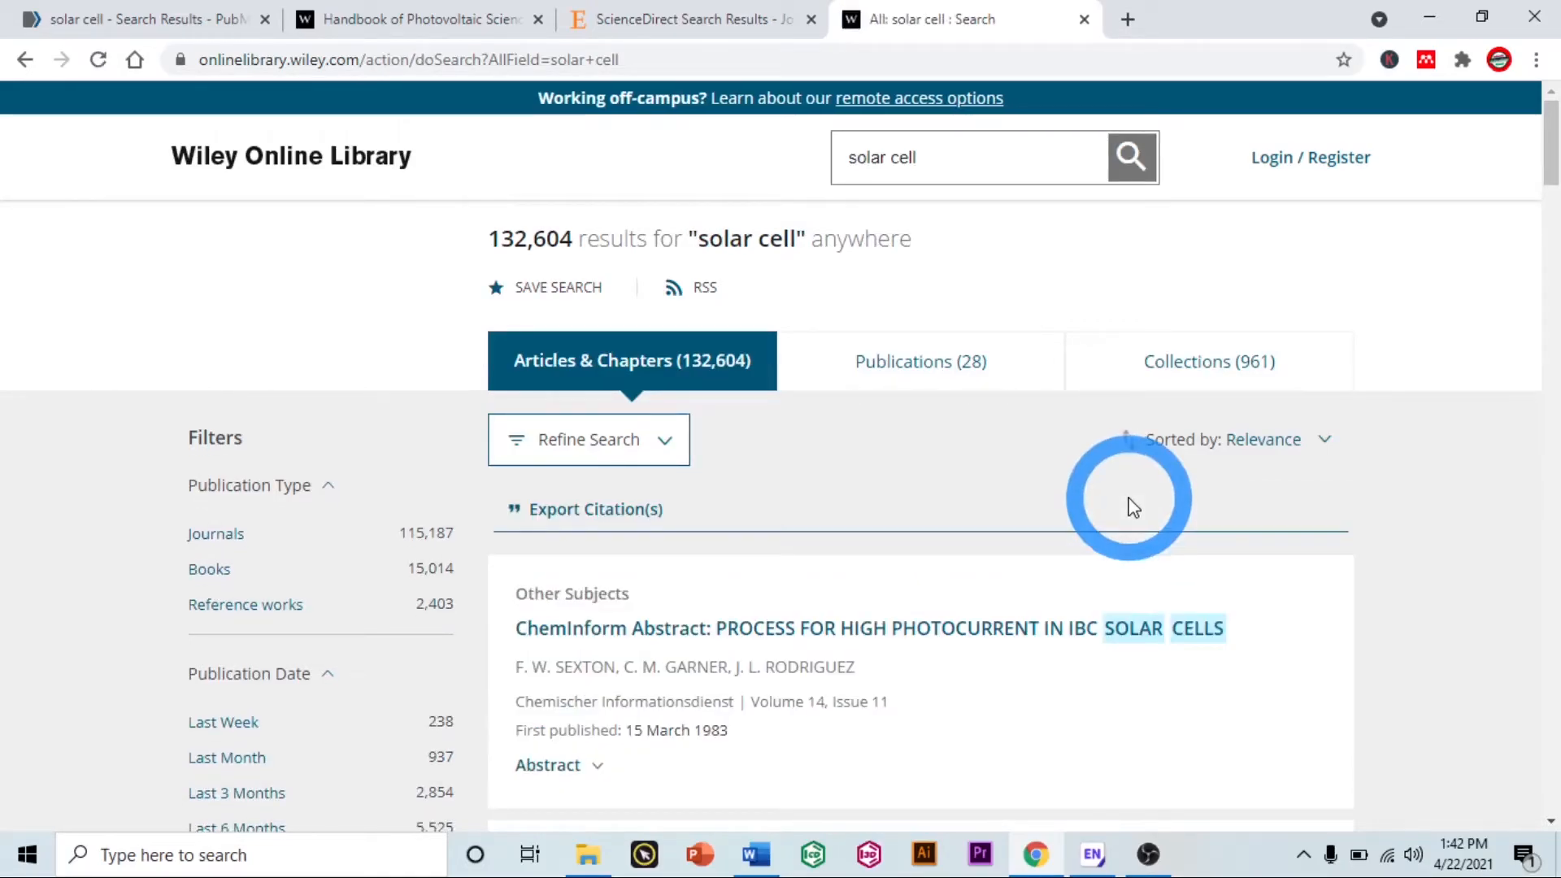
# Step: Look through the Wiley search results and open the chapter "Solar Cell" first published 11 March 2021 to view its summary
pyautogui.scroll(-7, 1132, 527)
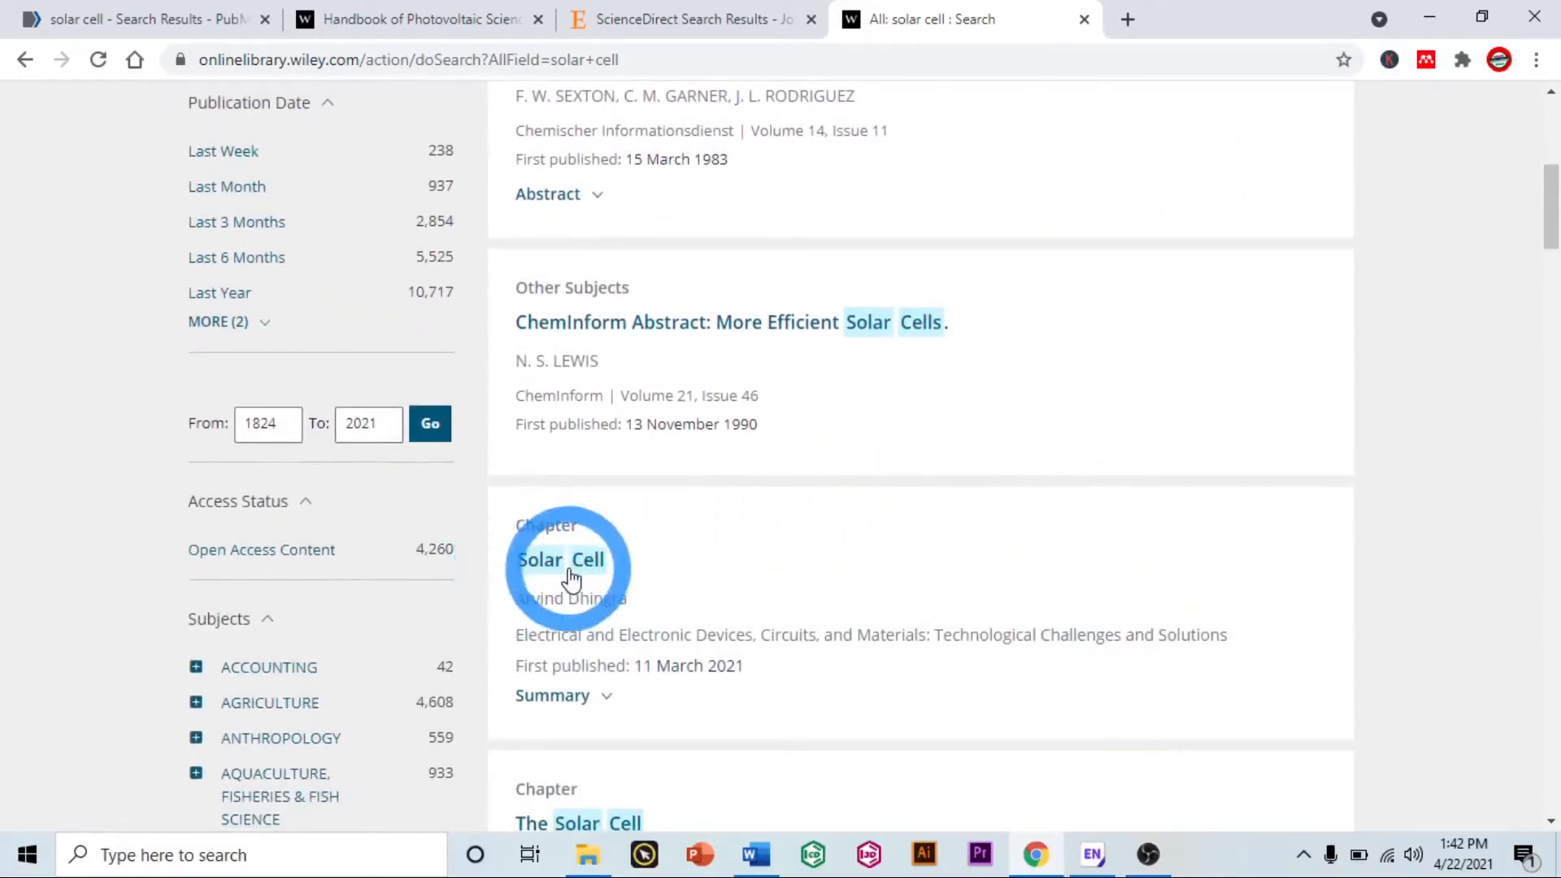
pyautogui.scroll(7, 569, 579)
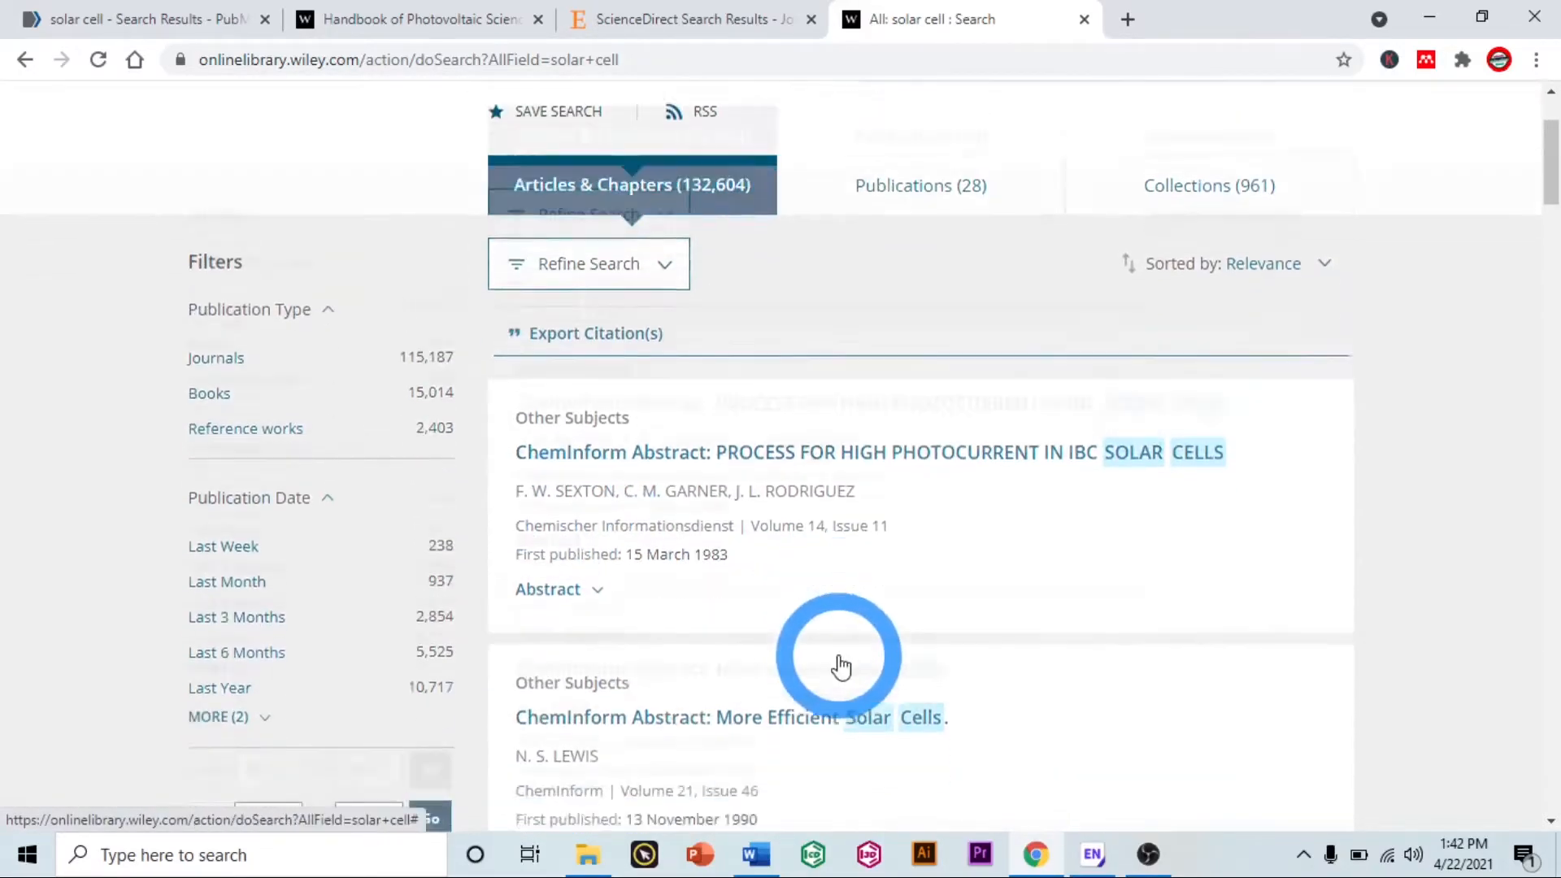
pyautogui.scroll(-7, 841, 666)
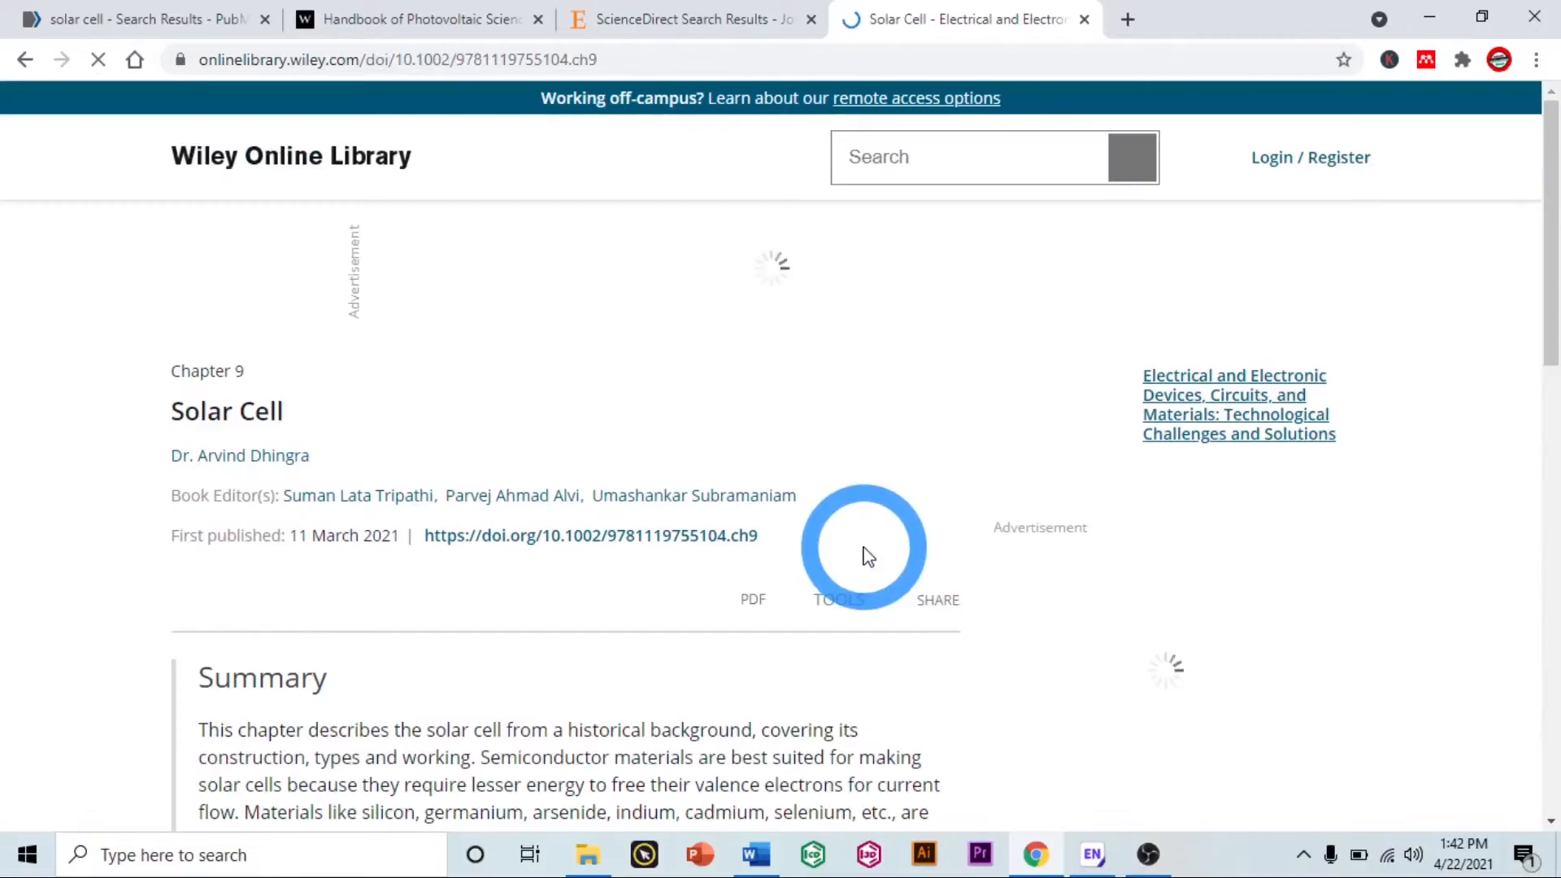
pyautogui.scroll(-5, 868, 557)
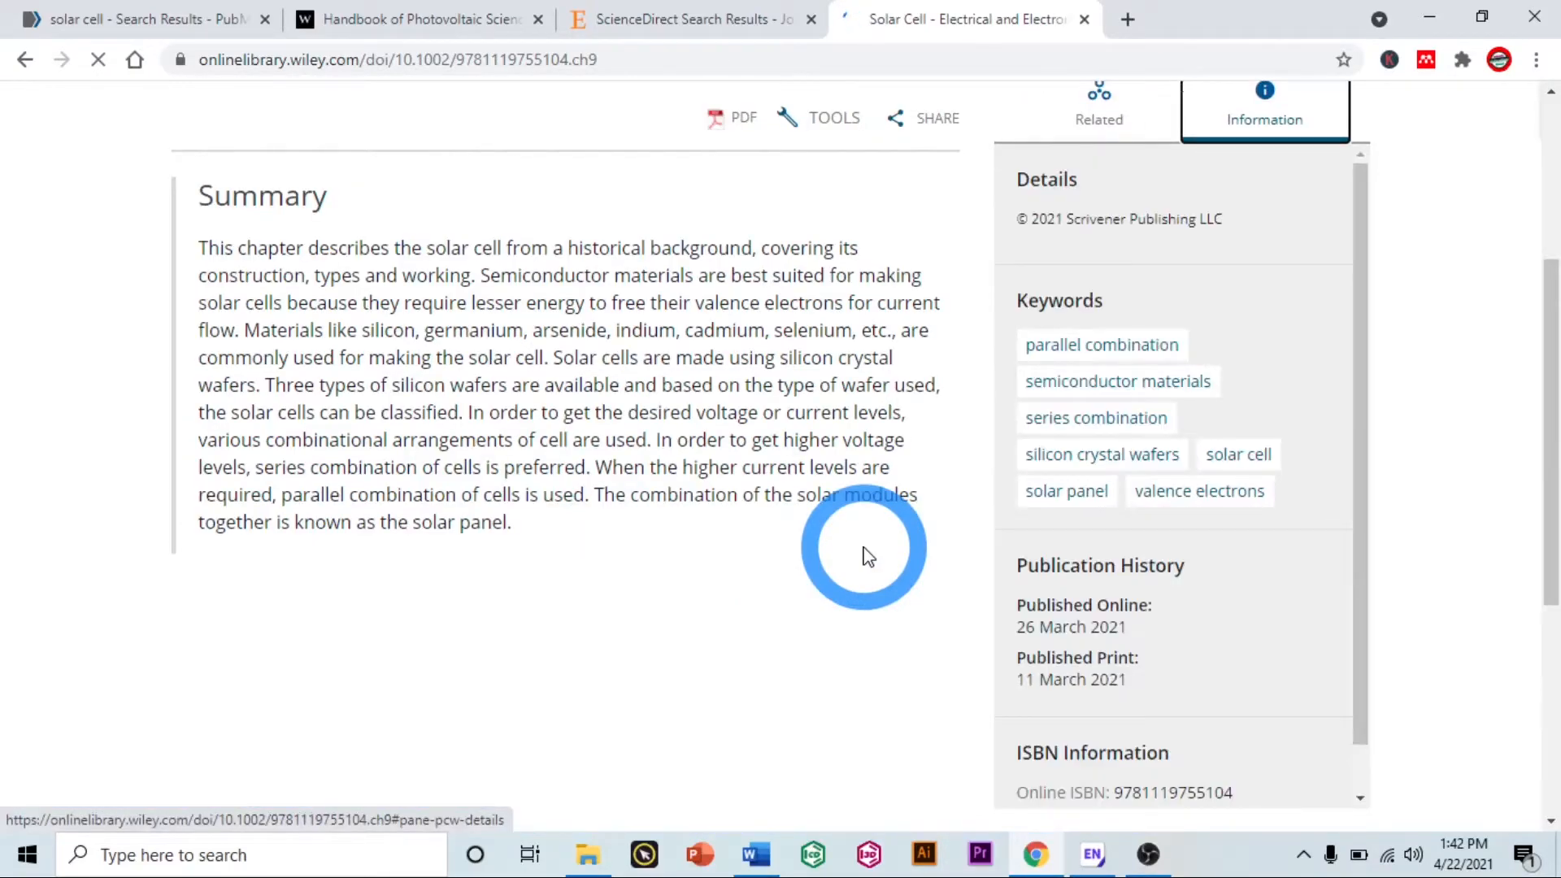
pyautogui.scroll(5, 886, 470)
pyautogui.scroll(-1, 1010, 588)
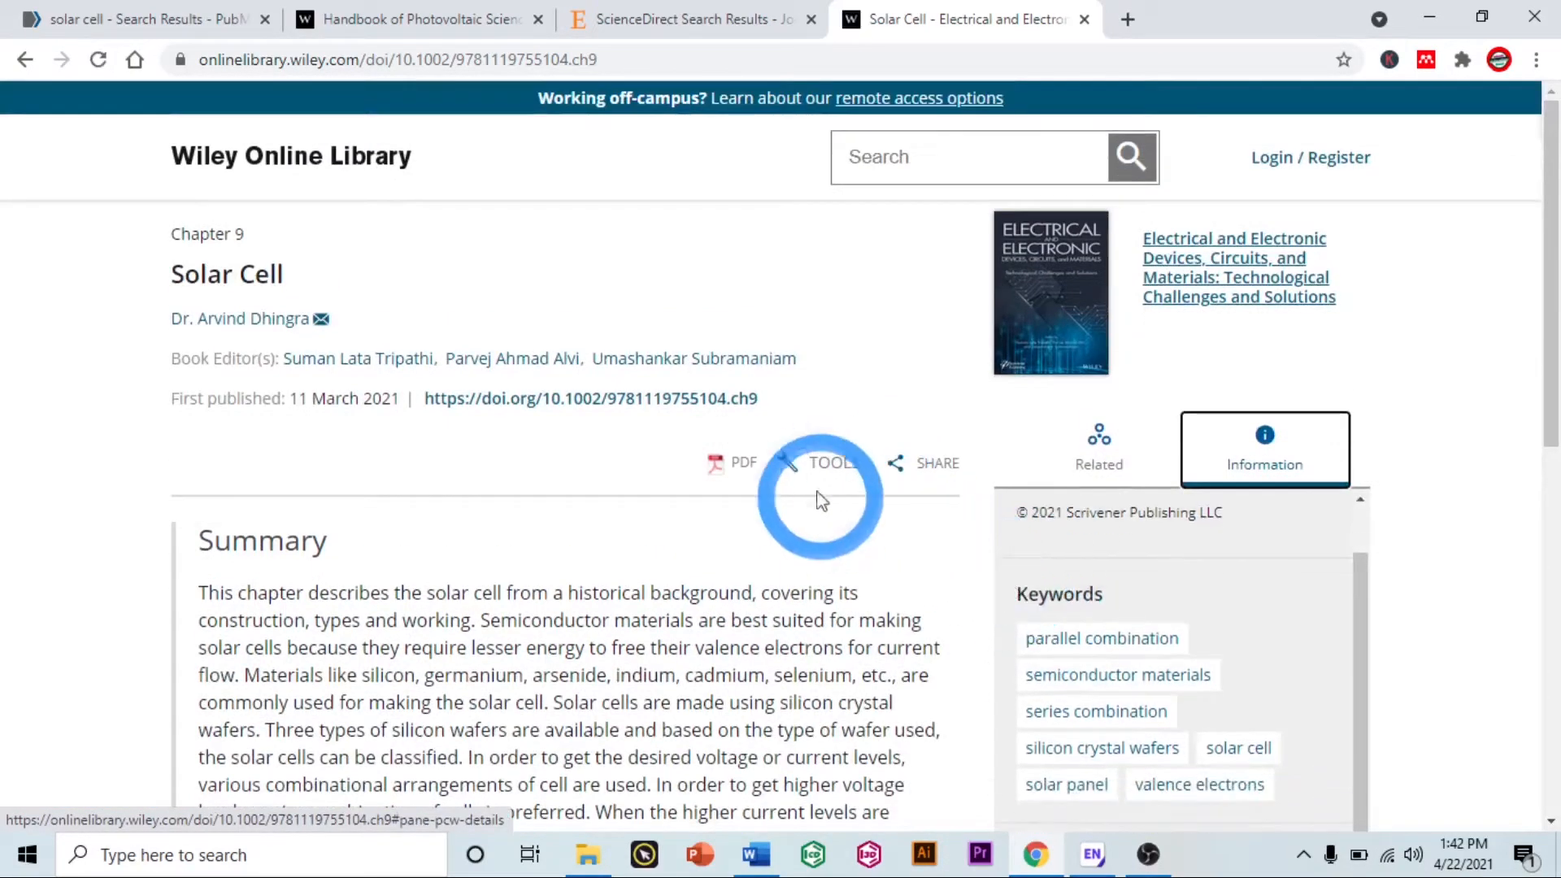
# Step: Export the chapter's citation from Wiley in EndNote format with direct import and download the file
pyautogui.click(829, 478)
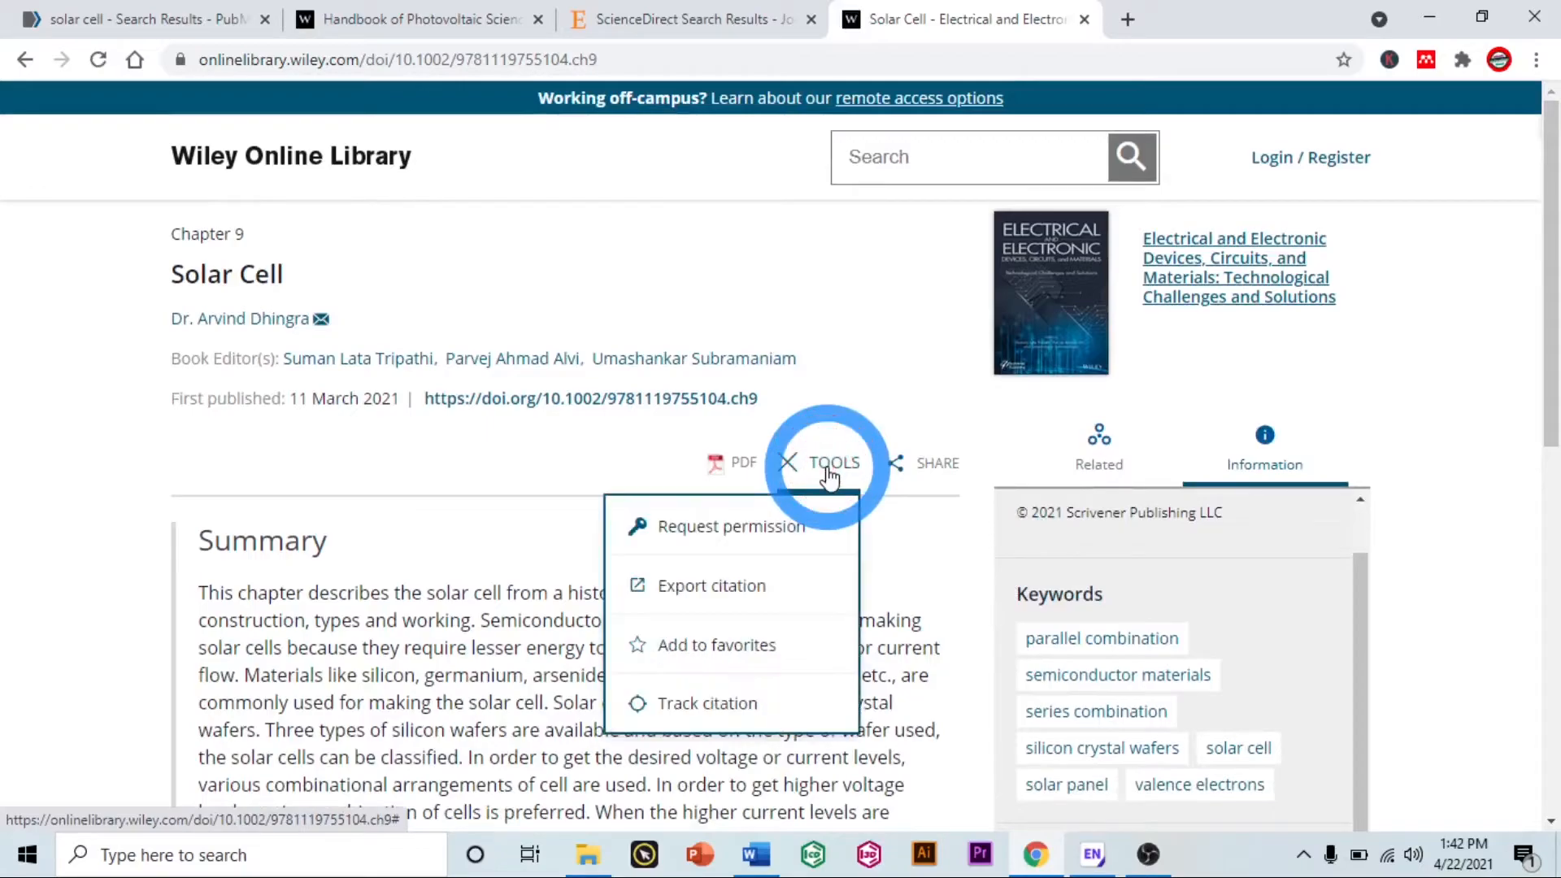
pyautogui.click(758, 588)
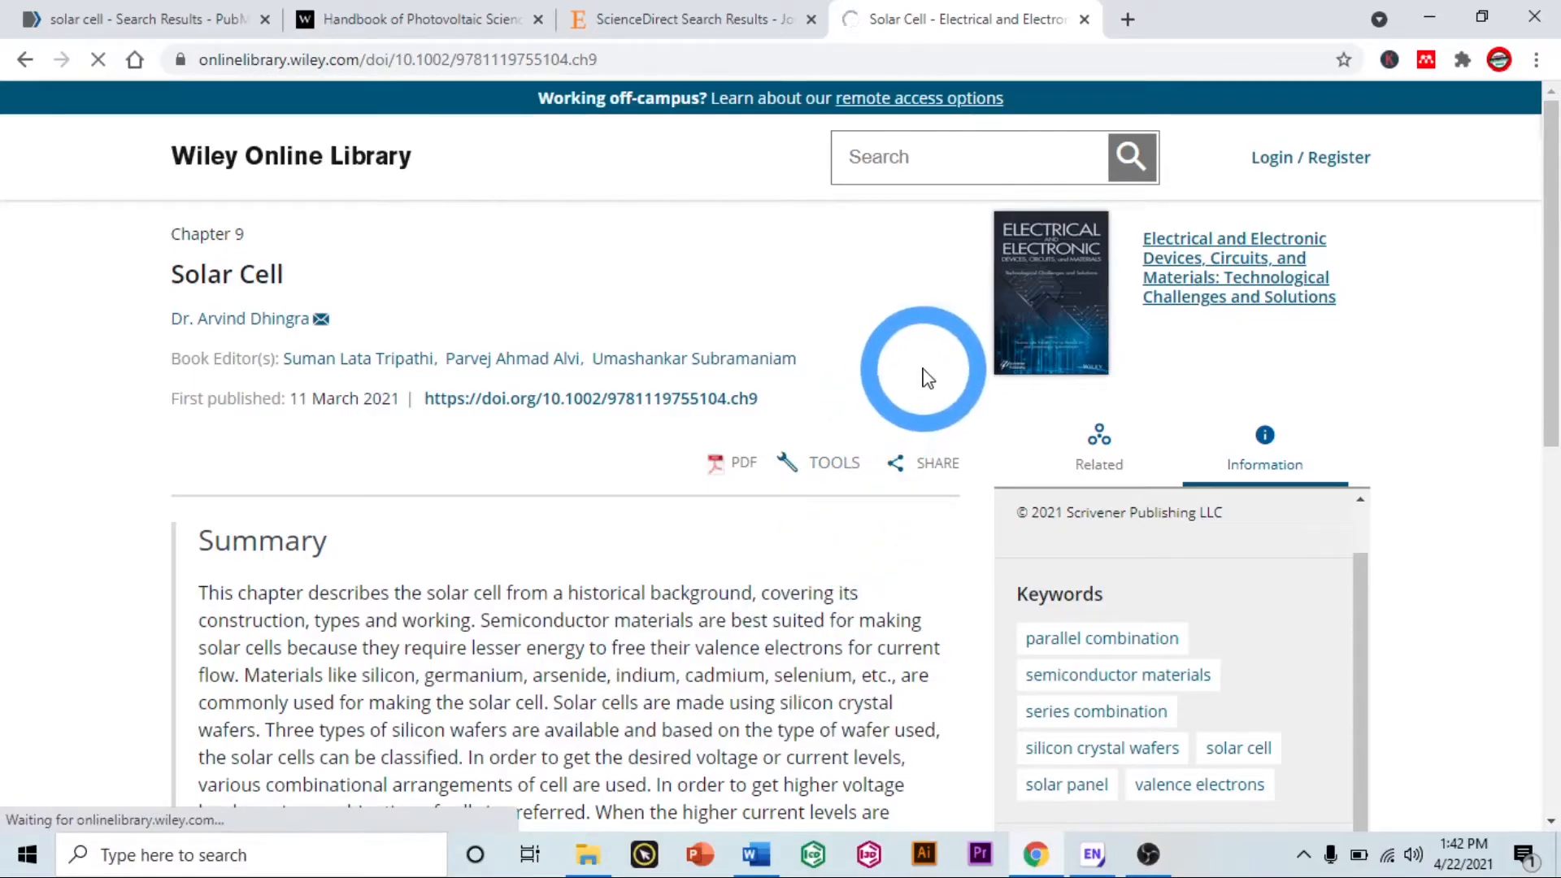
pyautogui.scroll(-5, 929, 378)
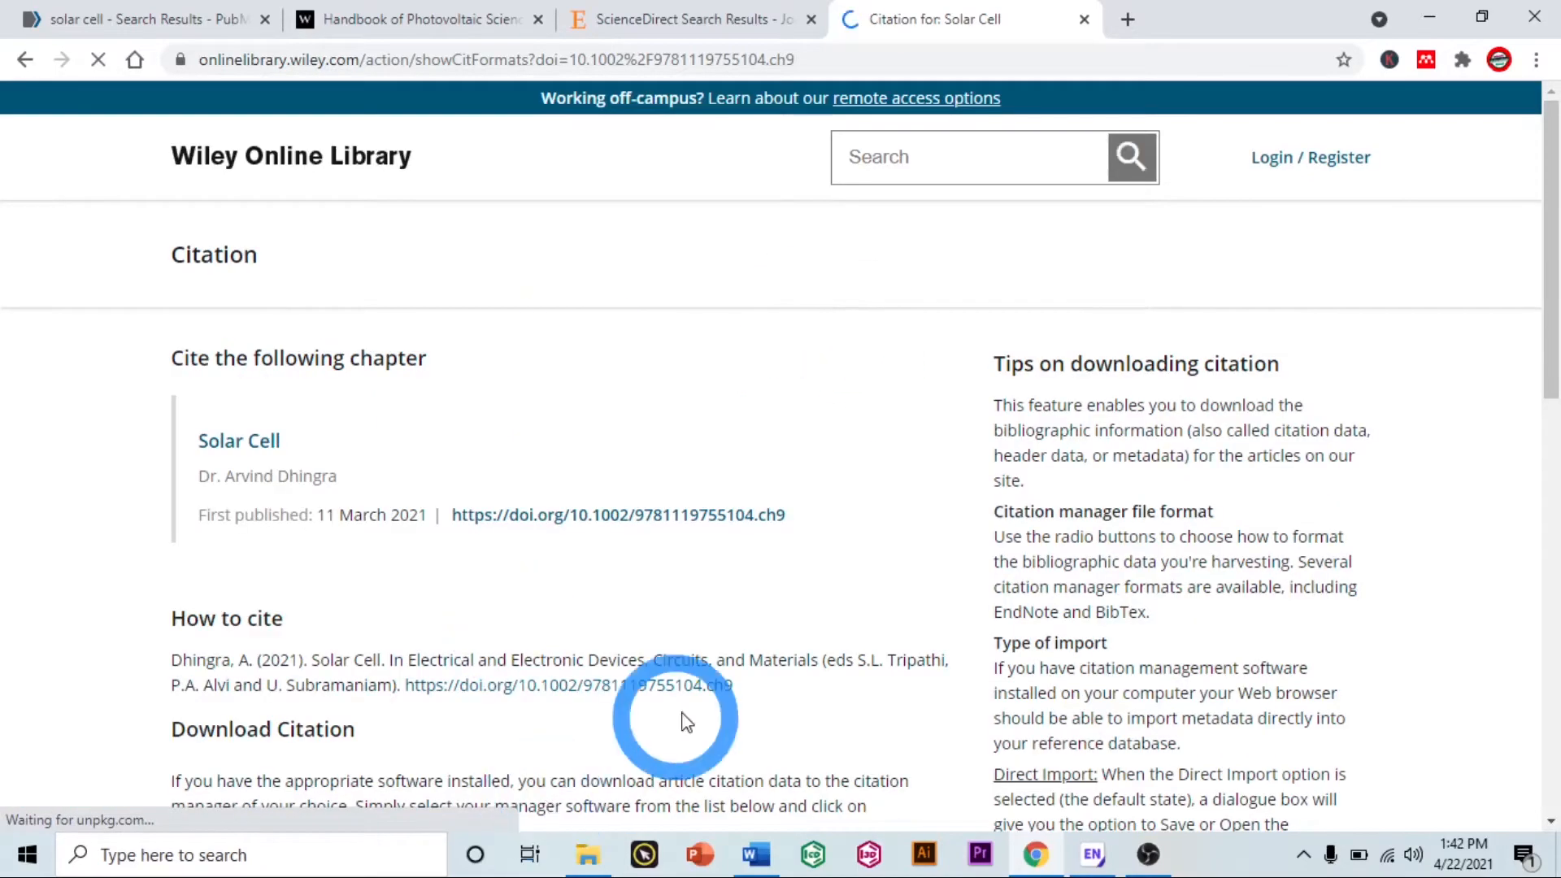
pyautogui.scroll(-8, 827, 617)
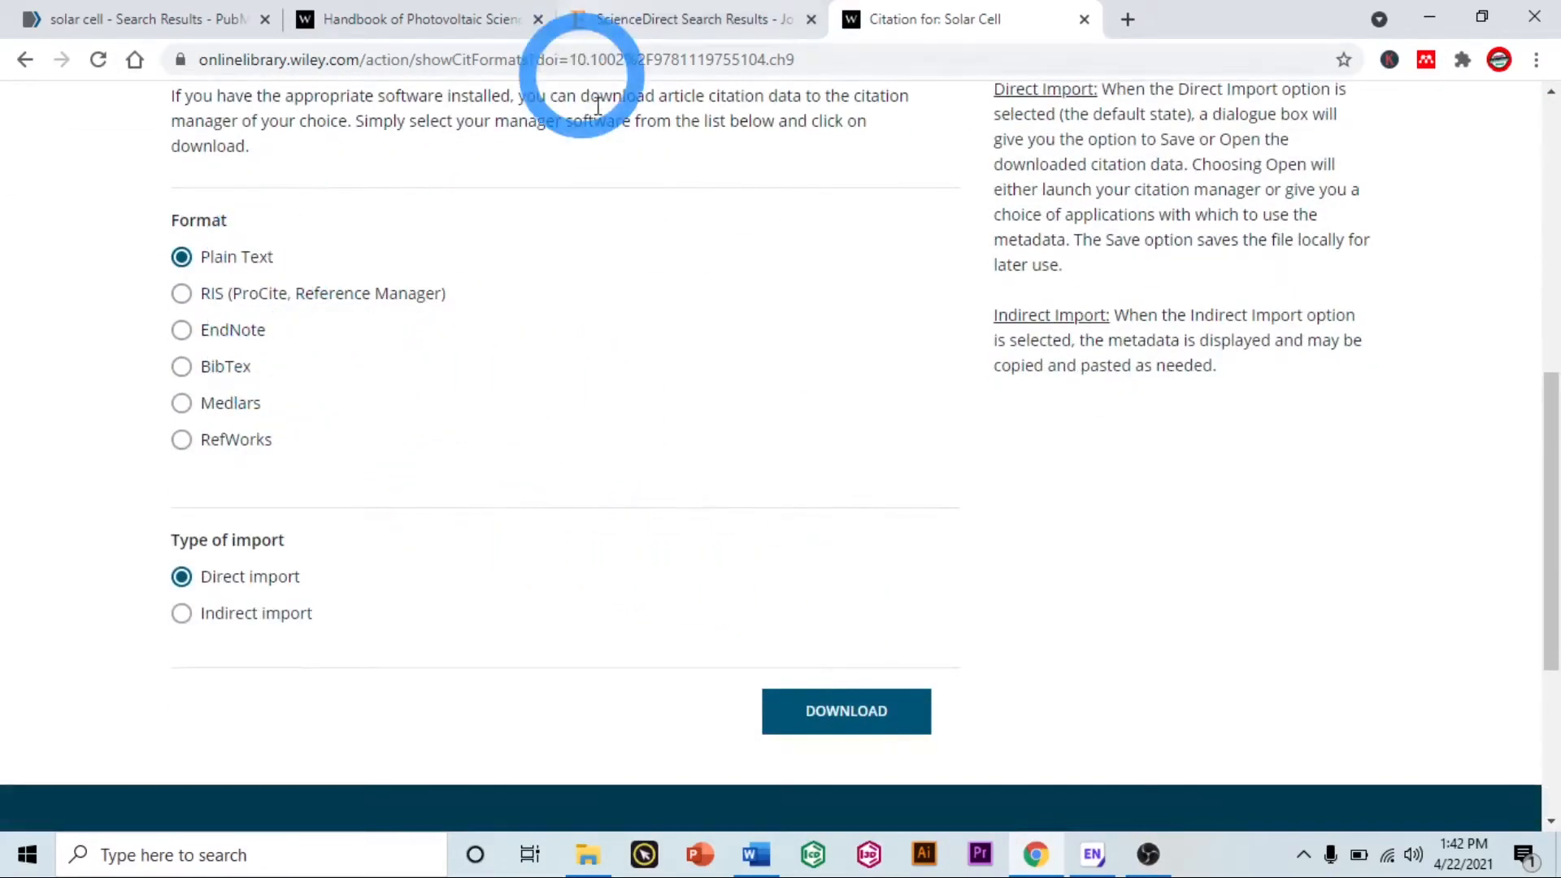
pyautogui.scroll(8, 683, 230)
pyautogui.scroll(-8, 762, 262)
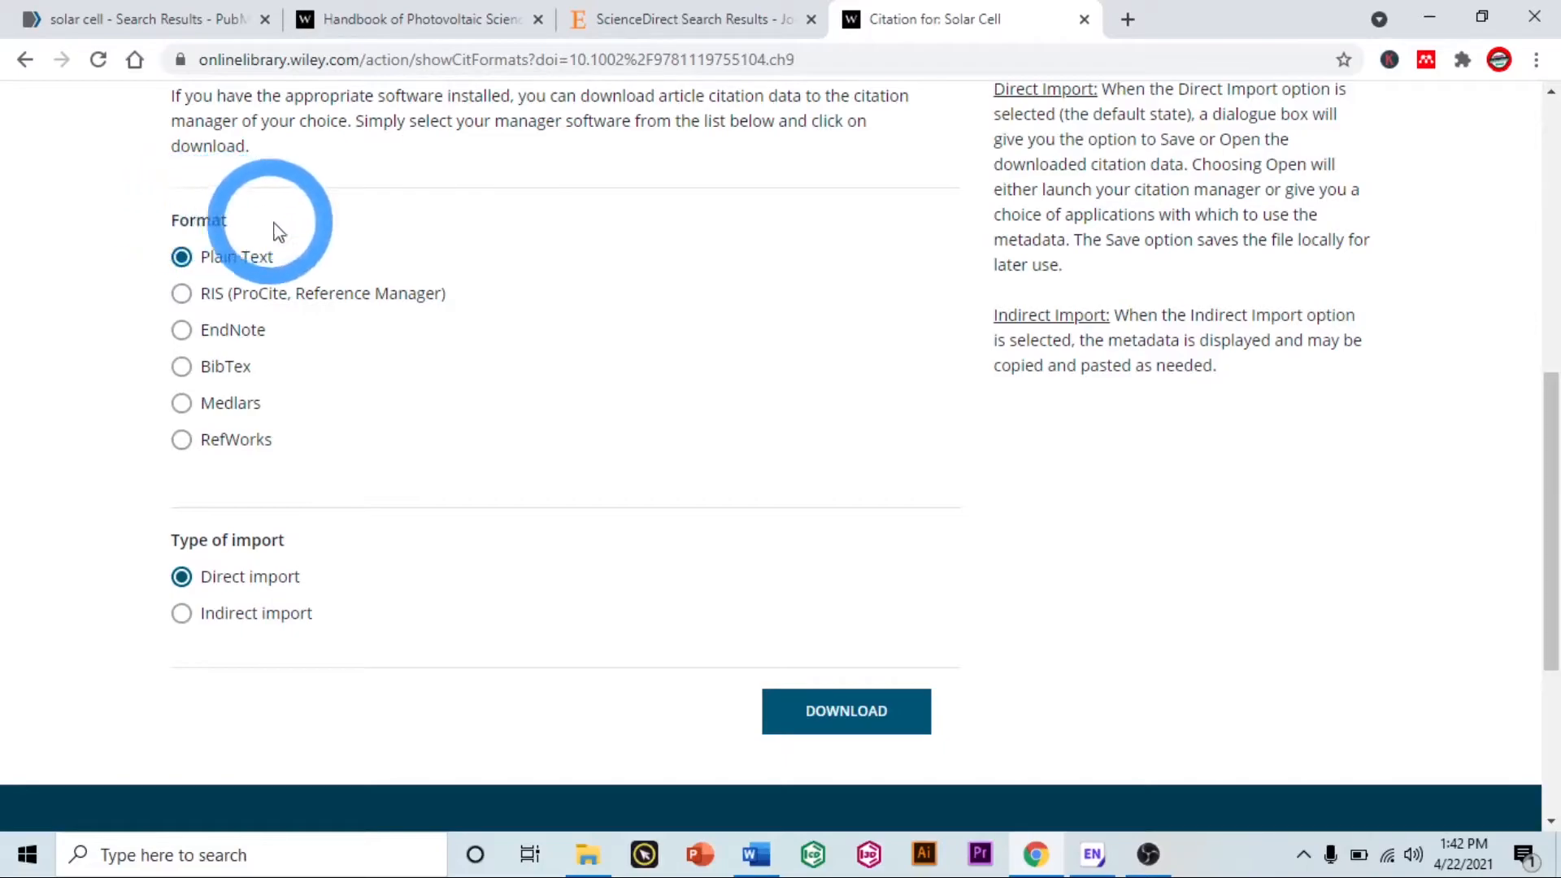
pyautogui.click(192, 333)
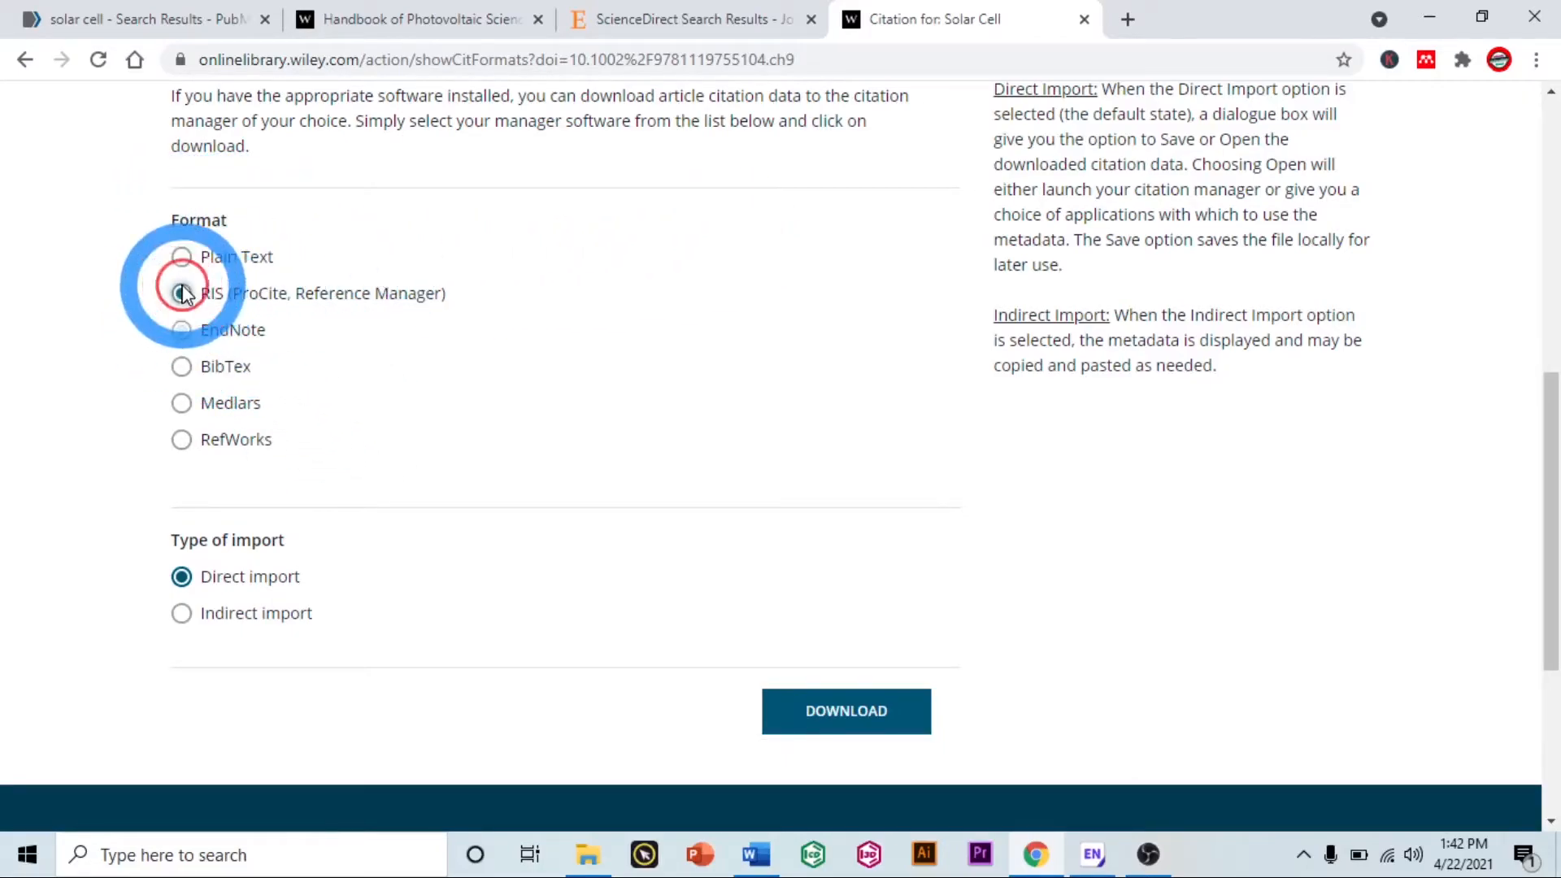
pyautogui.click(182, 334)
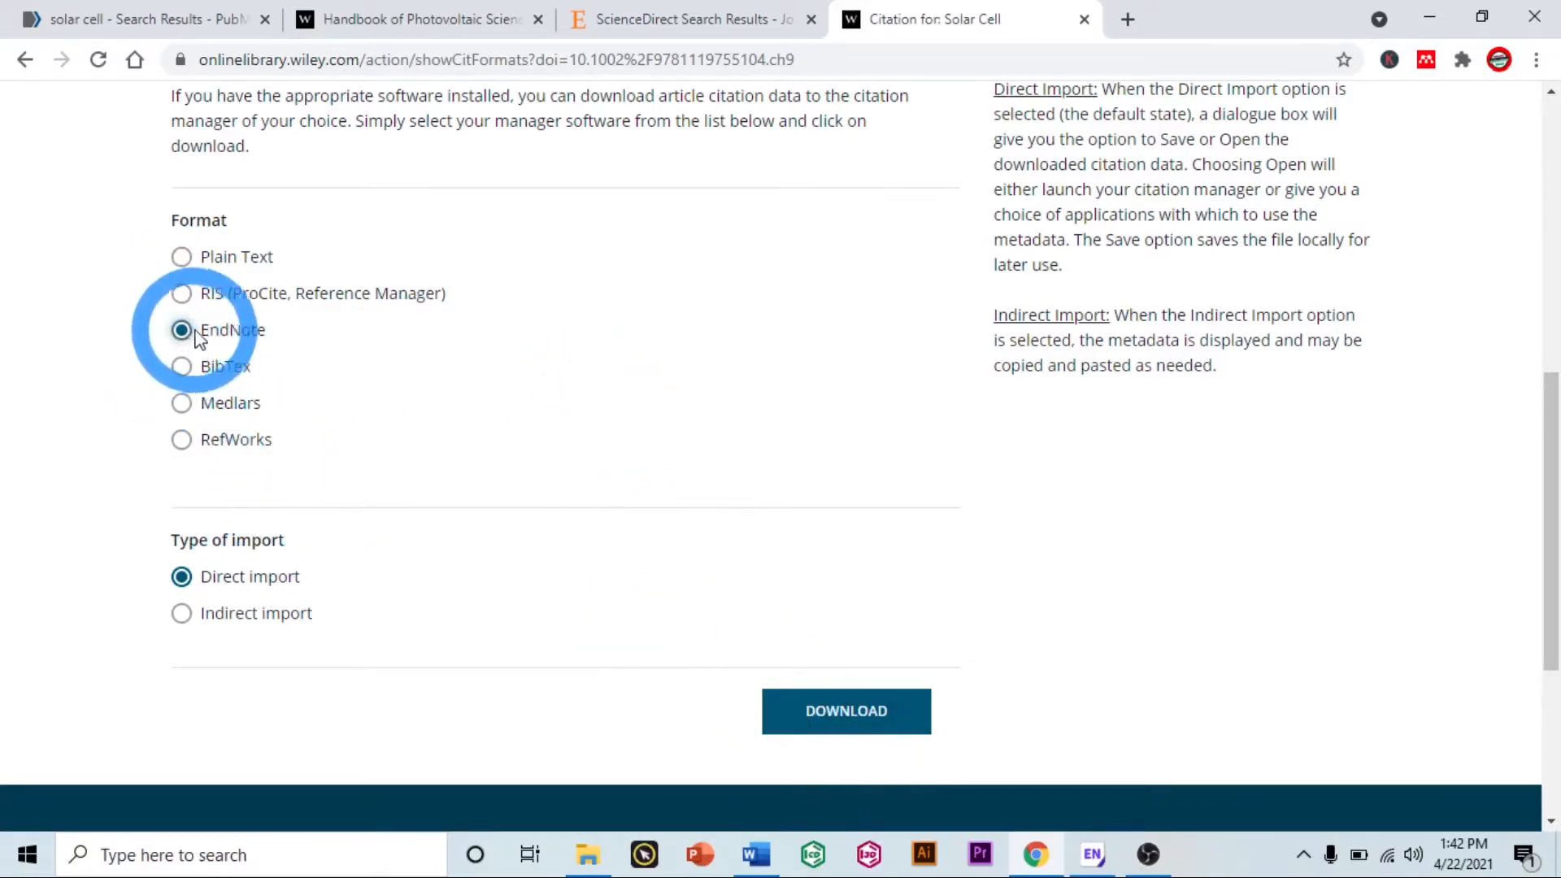
pyautogui.click(838, 712)
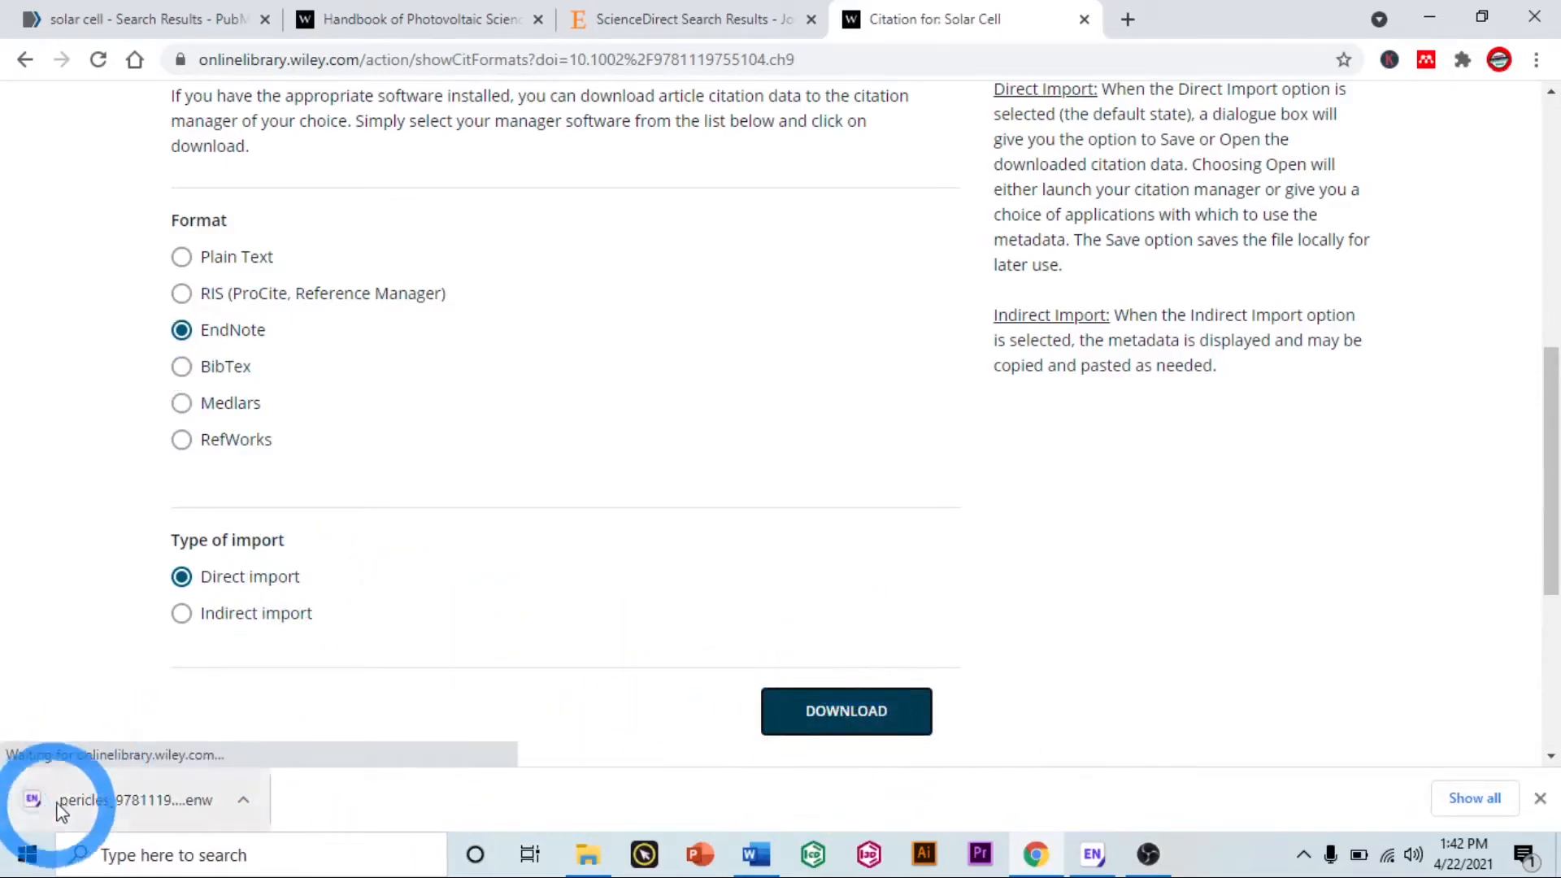
# Step: Import the downloaded Wiley citation into EndNote, select the new reference and display All References
pyautogui.click(157, 805)
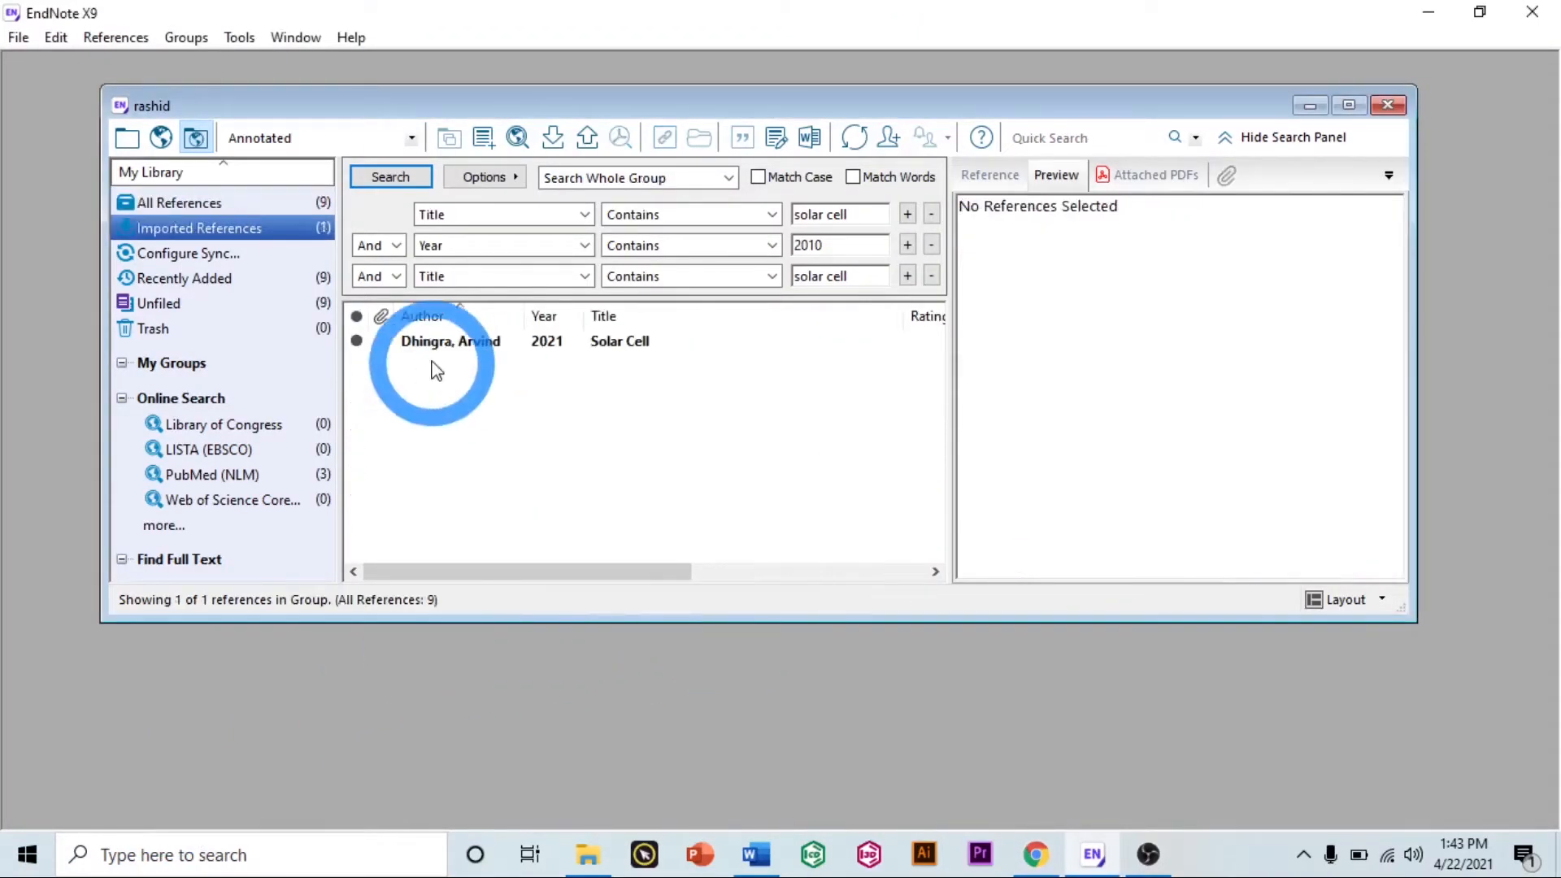
pyautogui.click(443, 343)
pyautogui.click(279, 202)
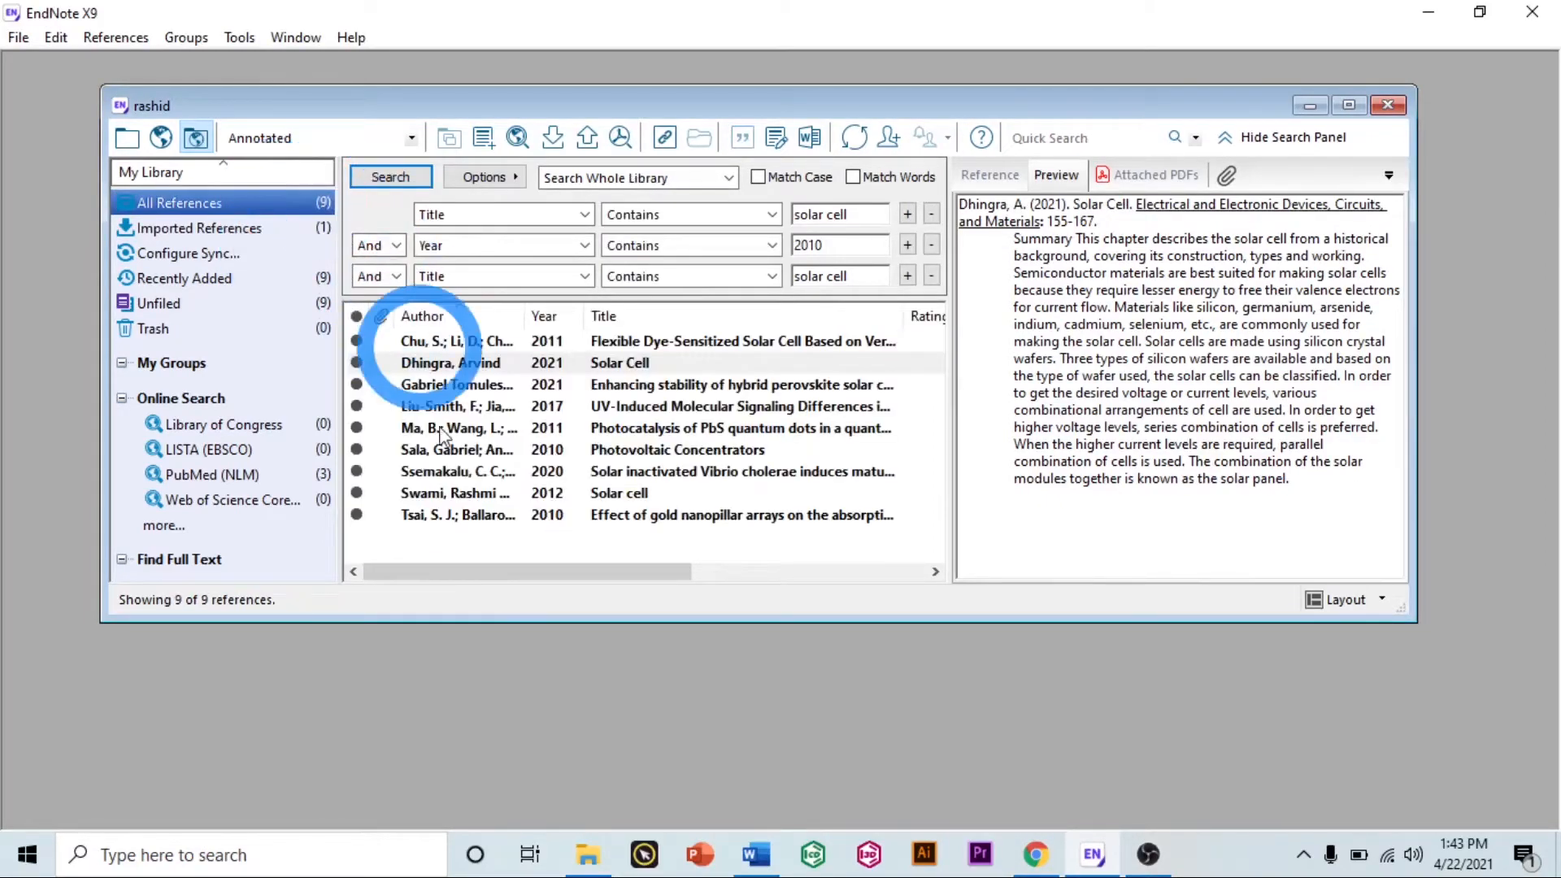
pyautogui.click(298, 254)
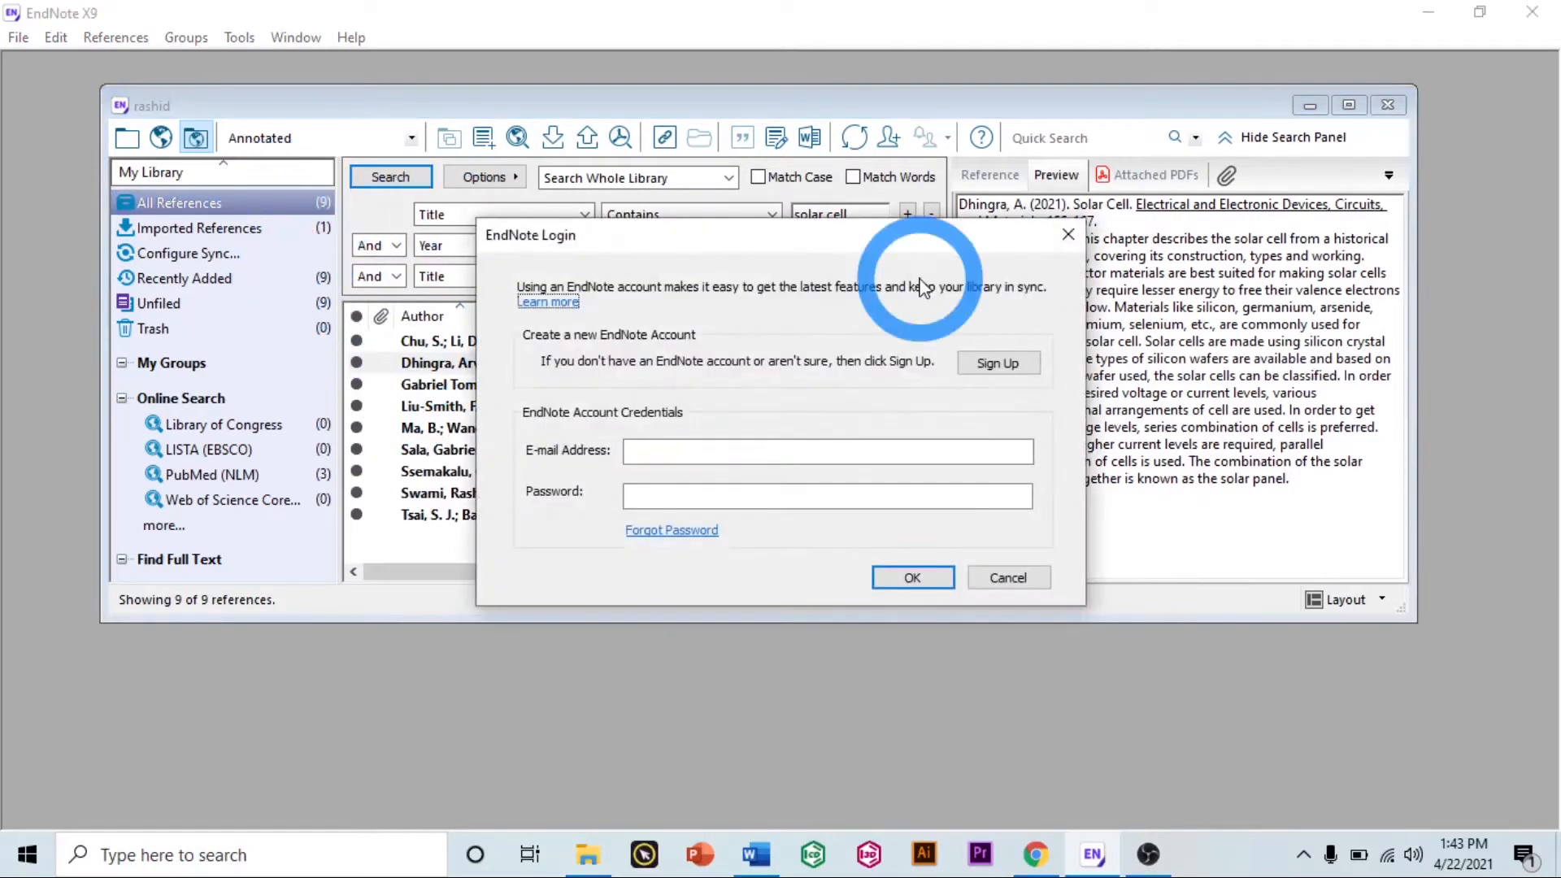
pyautogui.click(1053, 244)
pyautogui.click(211, 227)
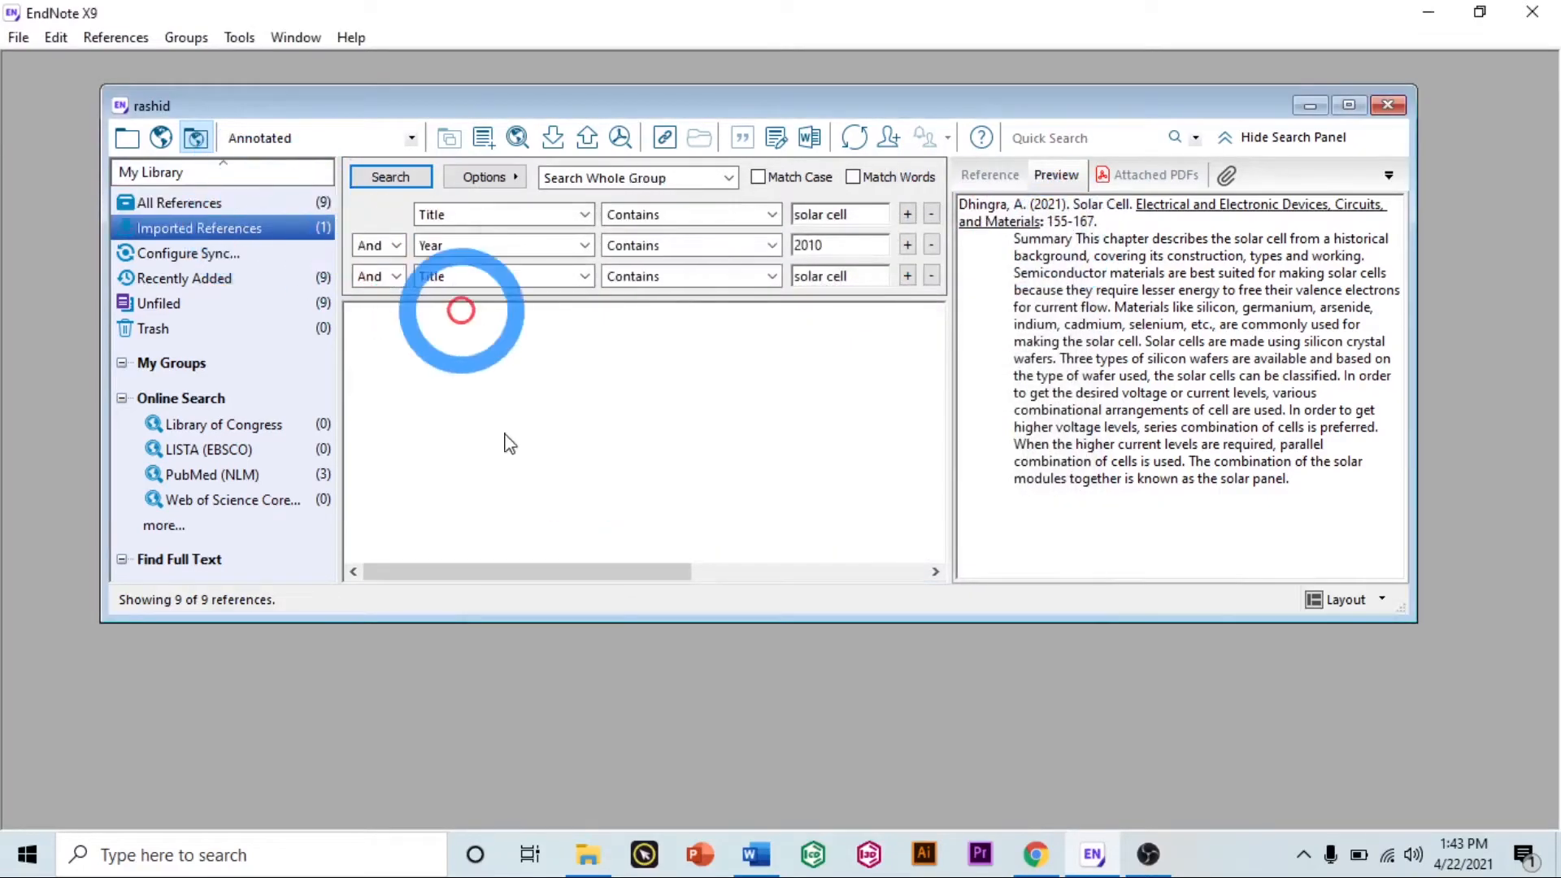
pyautogui.click(1035, 852)
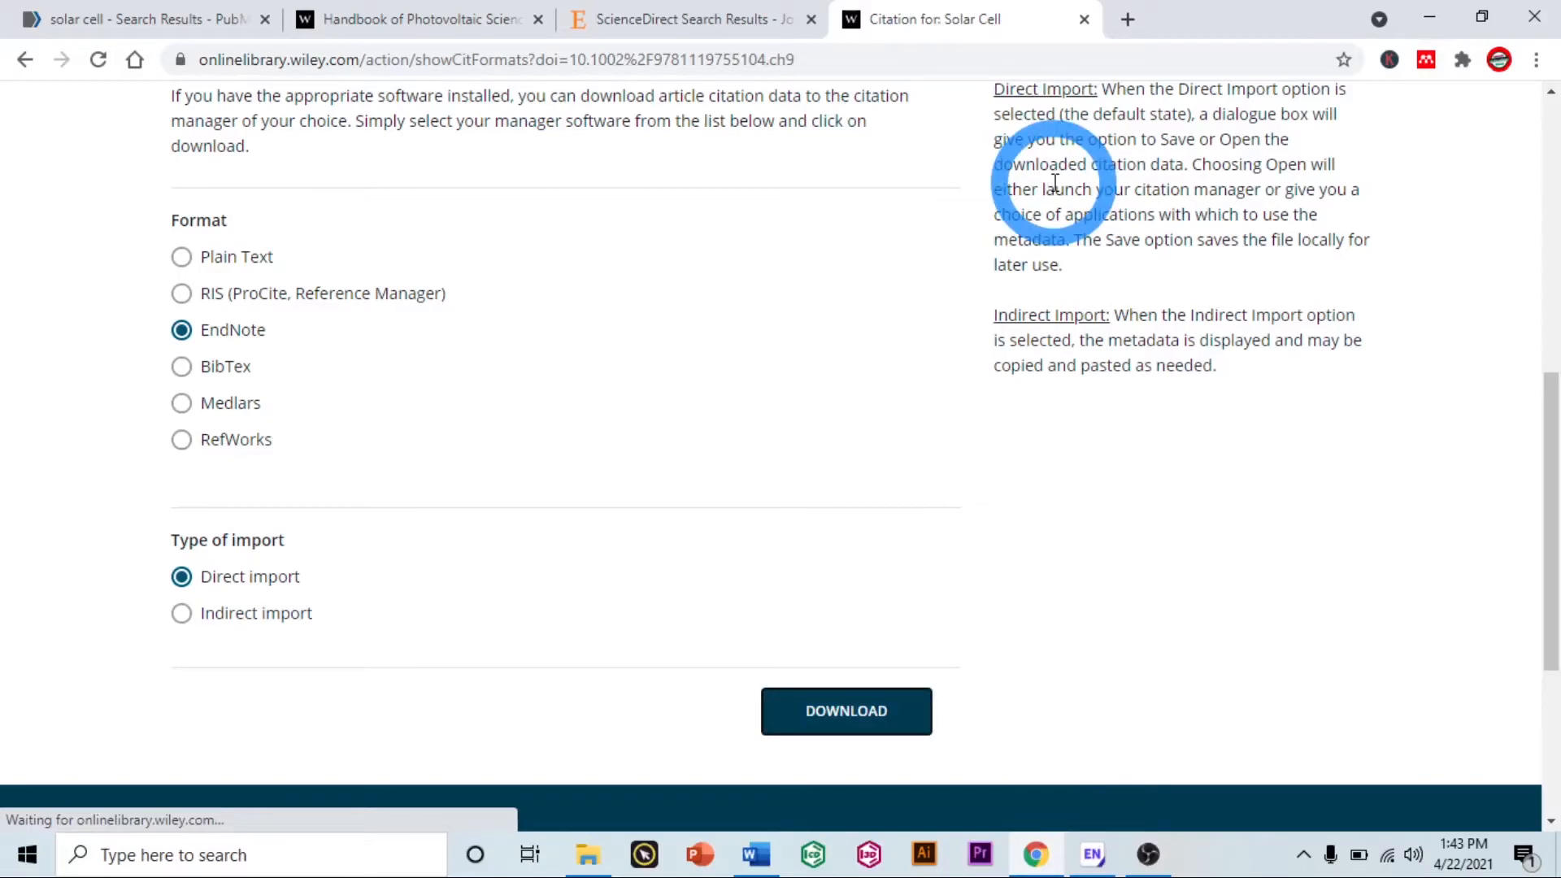
pyautogui.scroll(8, 745, 436)
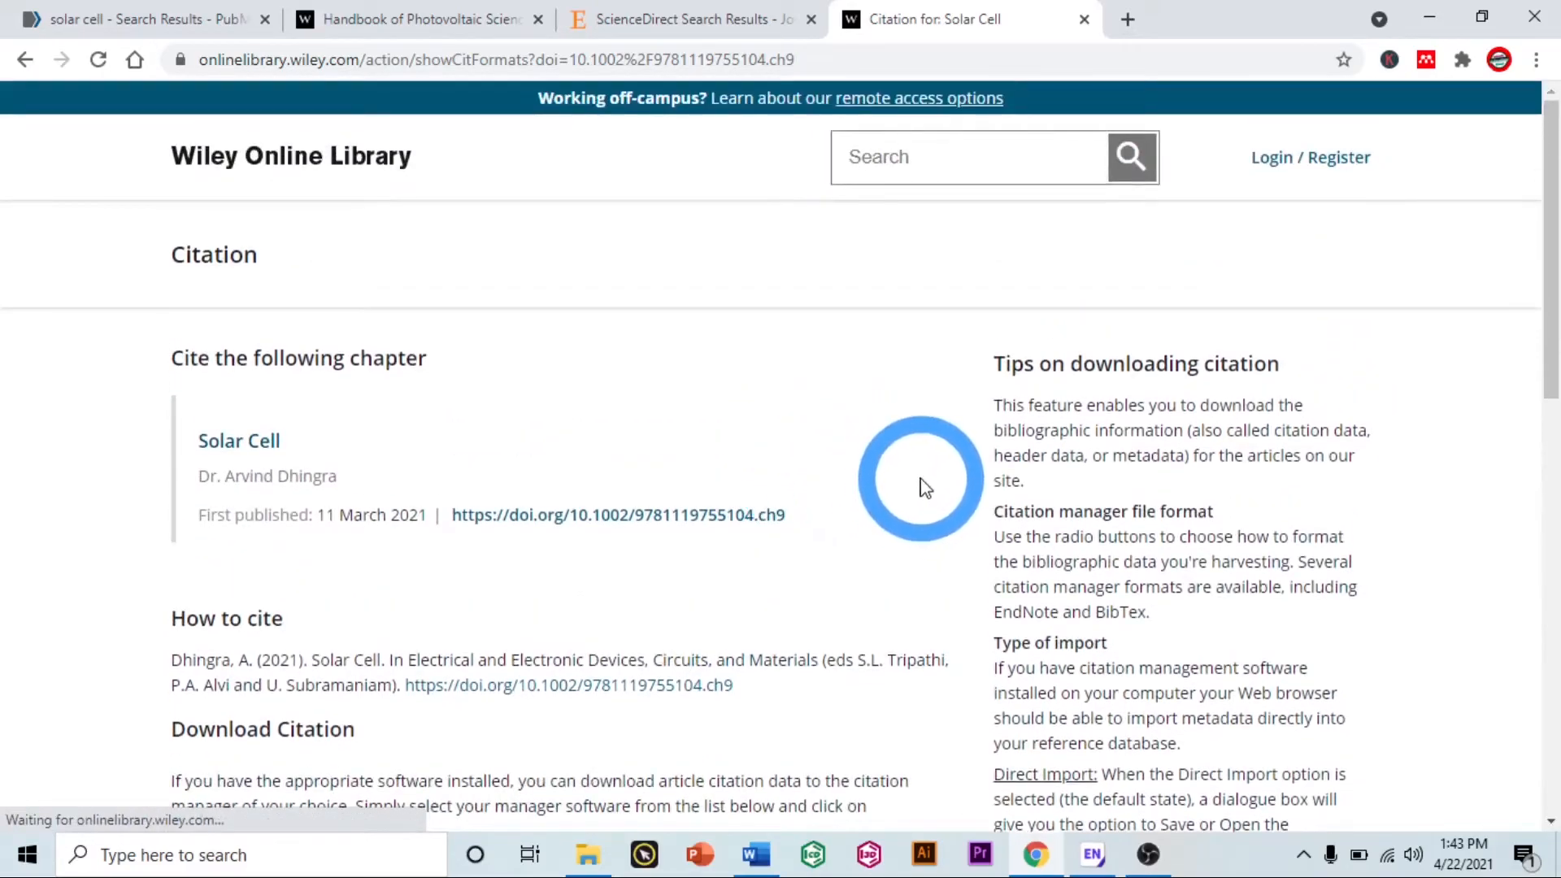
pyautogui.scroll(-3, 924, 487)
pyautogui.scroll(2, 924, 487)
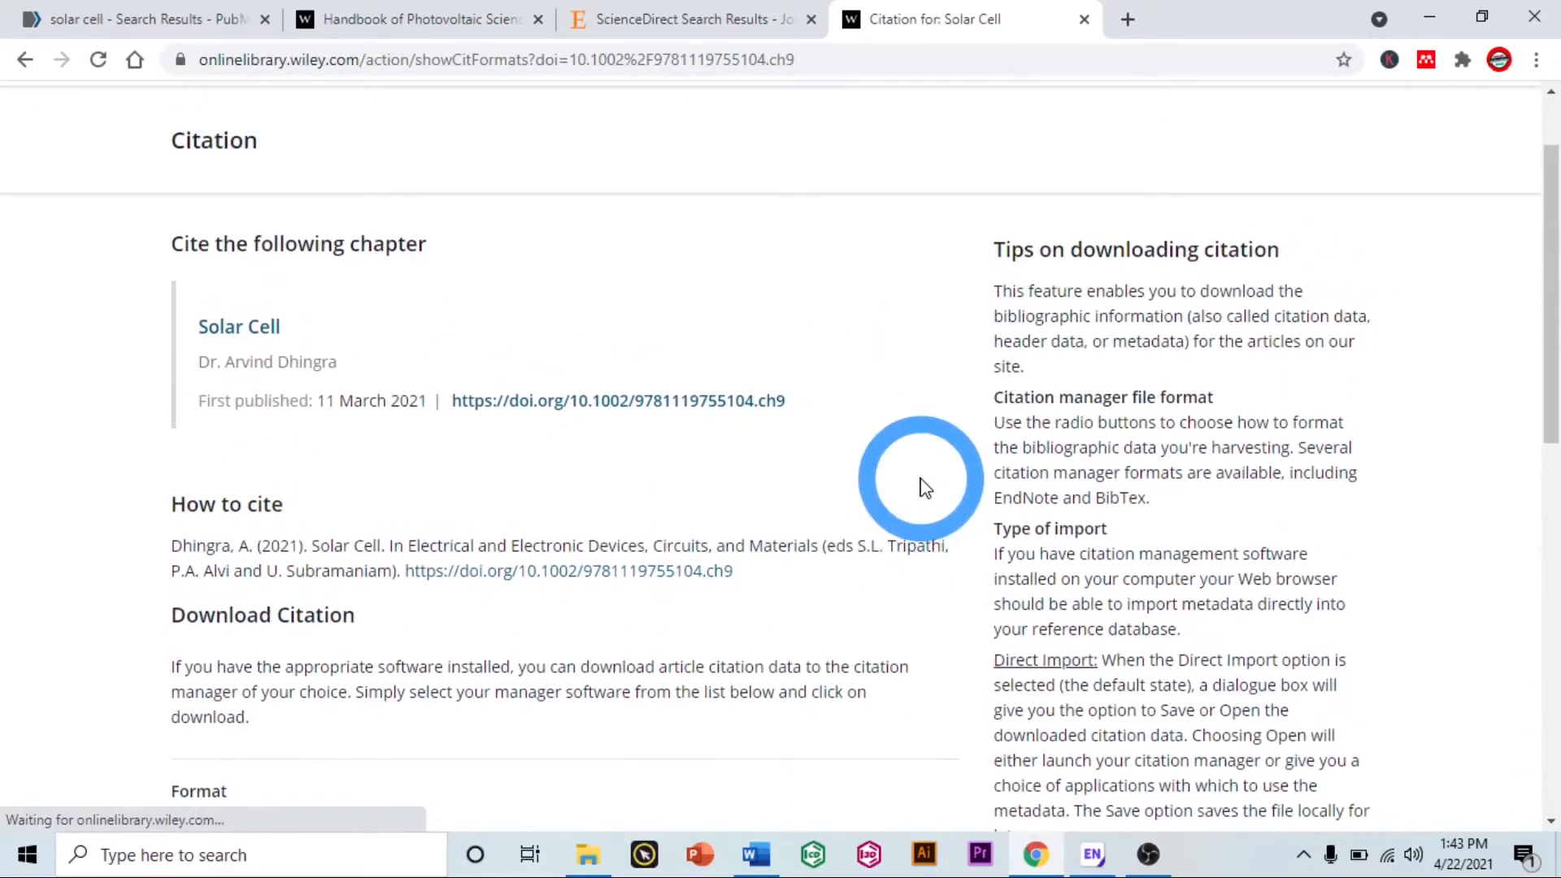
pyautogui.scroll(-4, 924, 486)
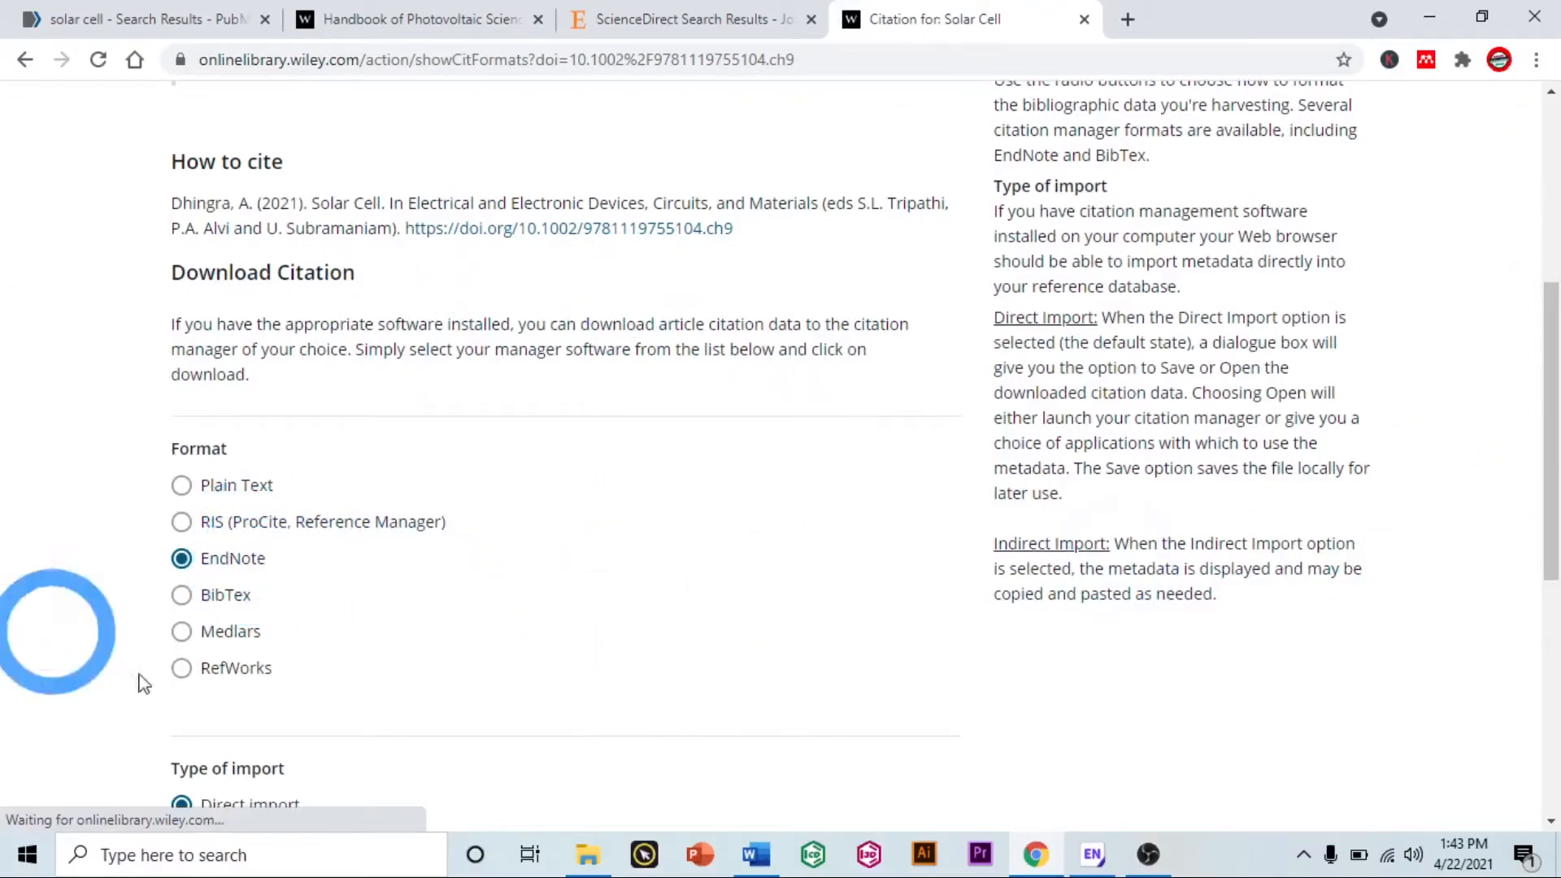
pyautogui.click(1049, 867)
# Step: Display All References in EndNote and set the bibliographic output style to Numbered
pyautogui.click(284, 201)
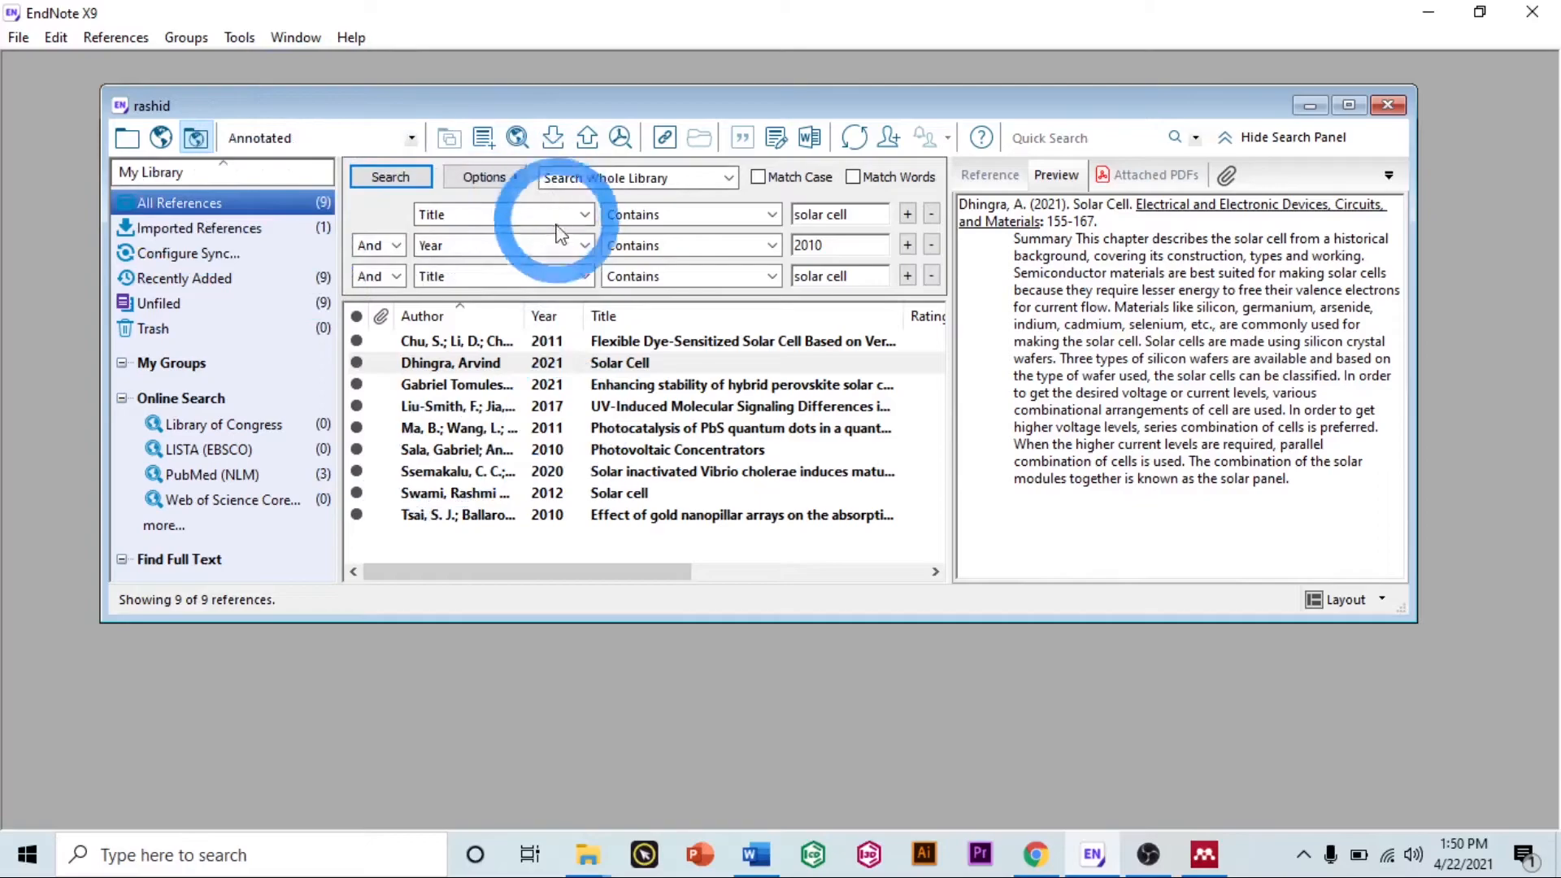
pyautogui.click(297, 140)
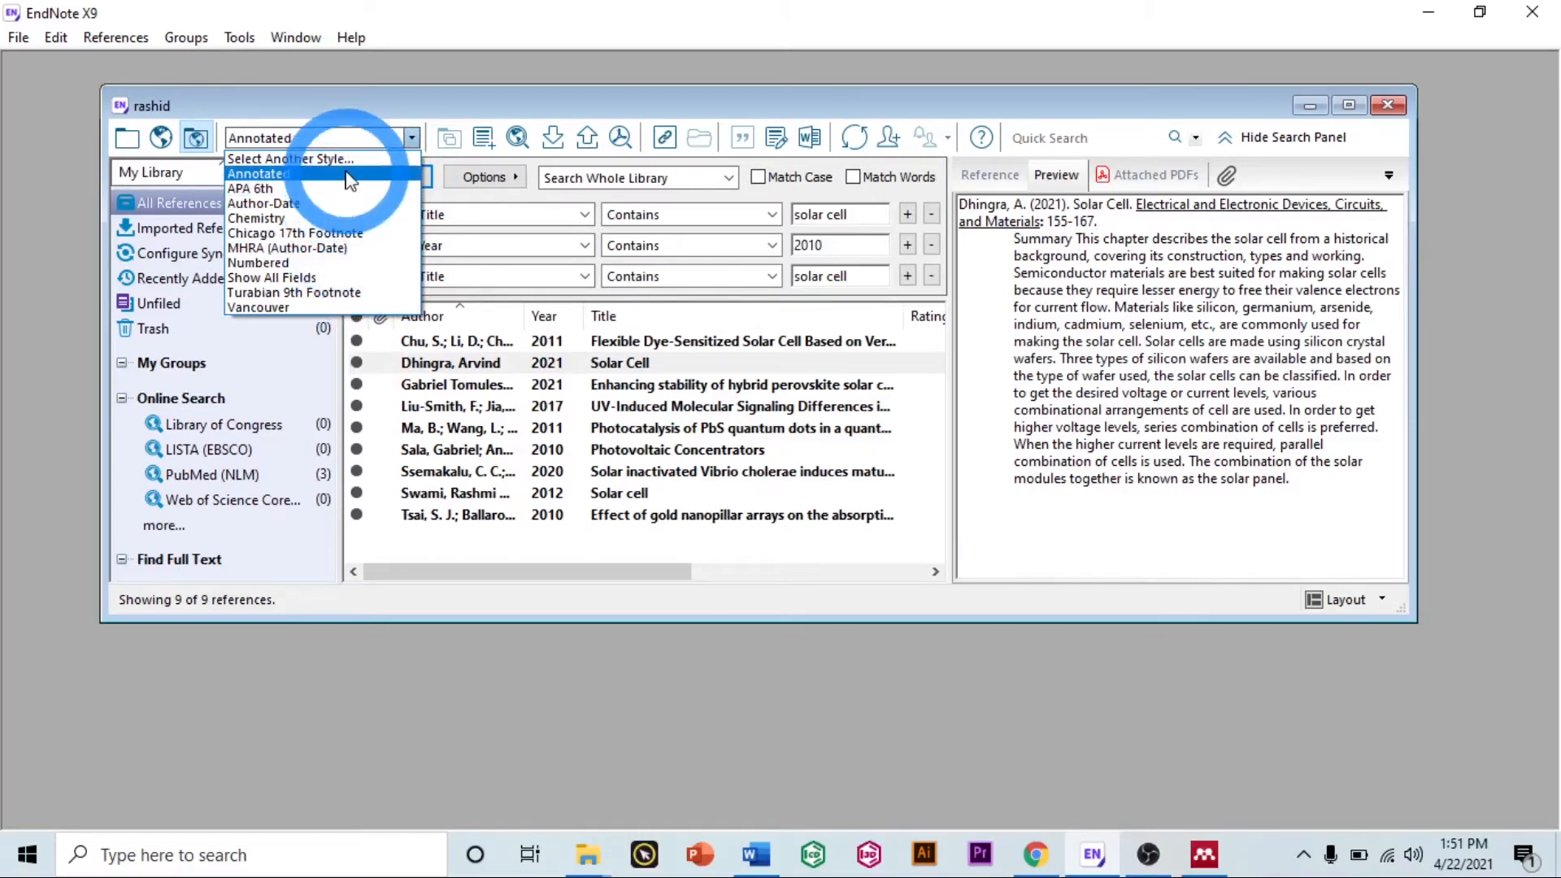
pyautogui.click(267, 264)
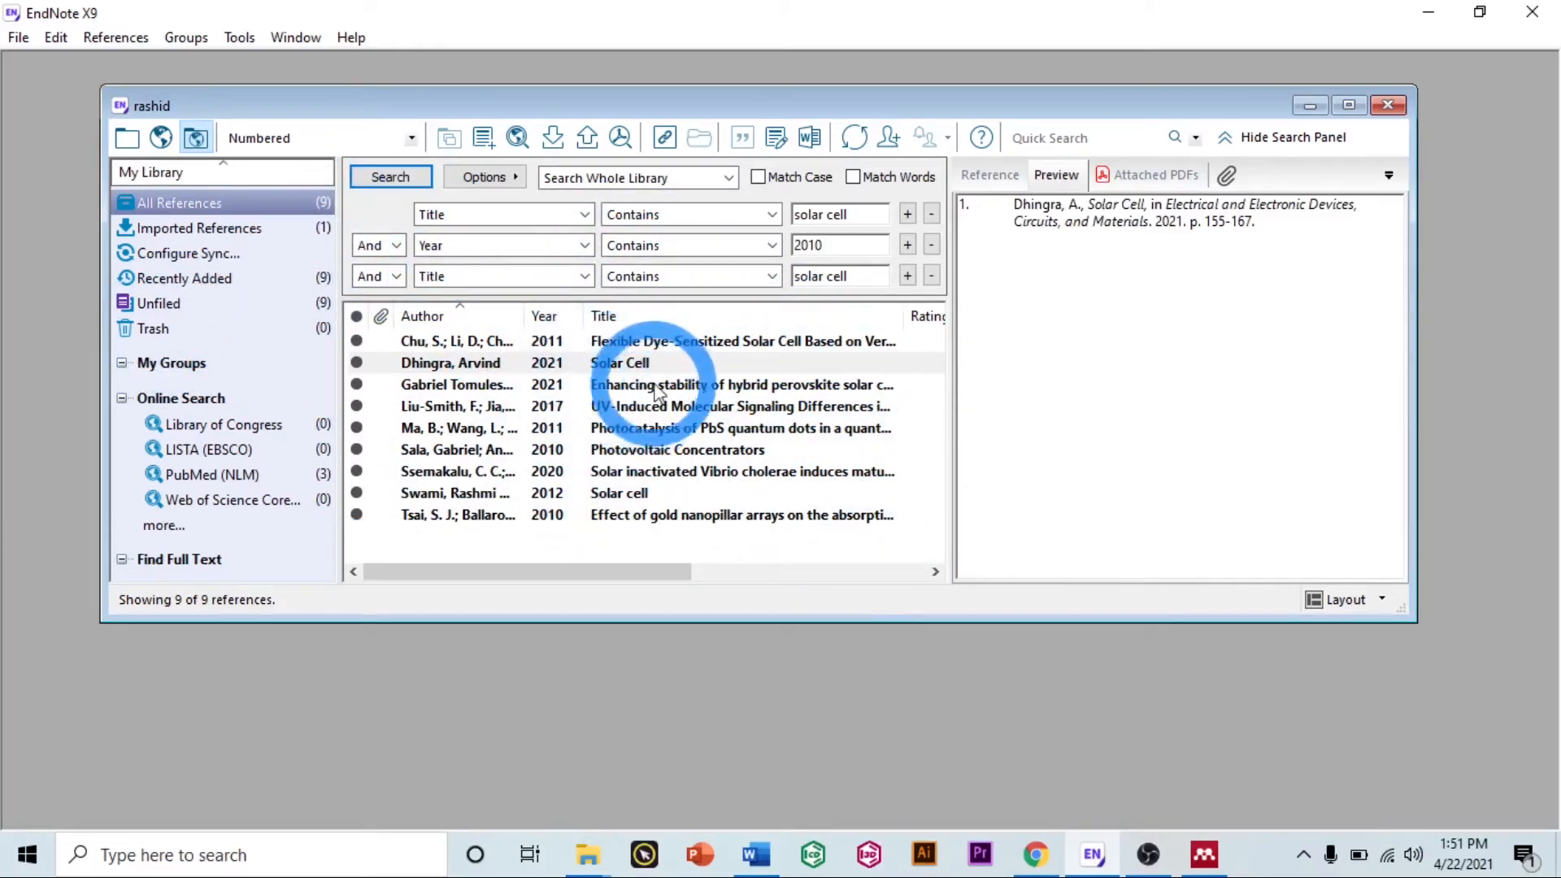
# Step: Switch to the Word document and place the insertion point at the end of the first paragraph, after "until now."
pyautogui.click(743, 849)
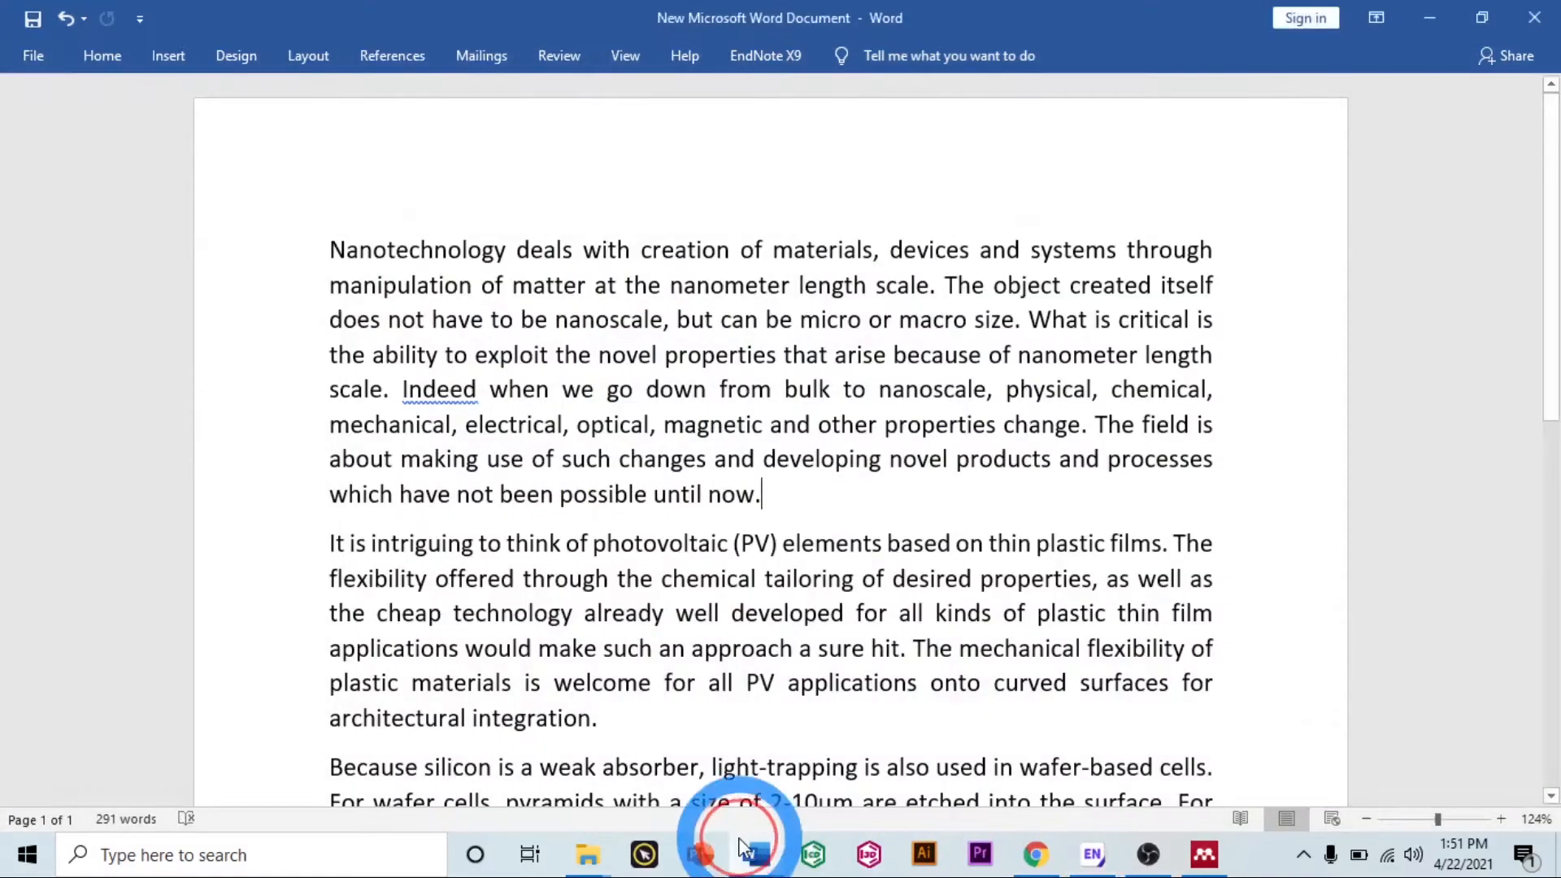
pyautogui.scroll(-10, 714, 512)
pyautogui.scroll(7, 742, 512)
pyautogui.scroll(2, 752, 514)
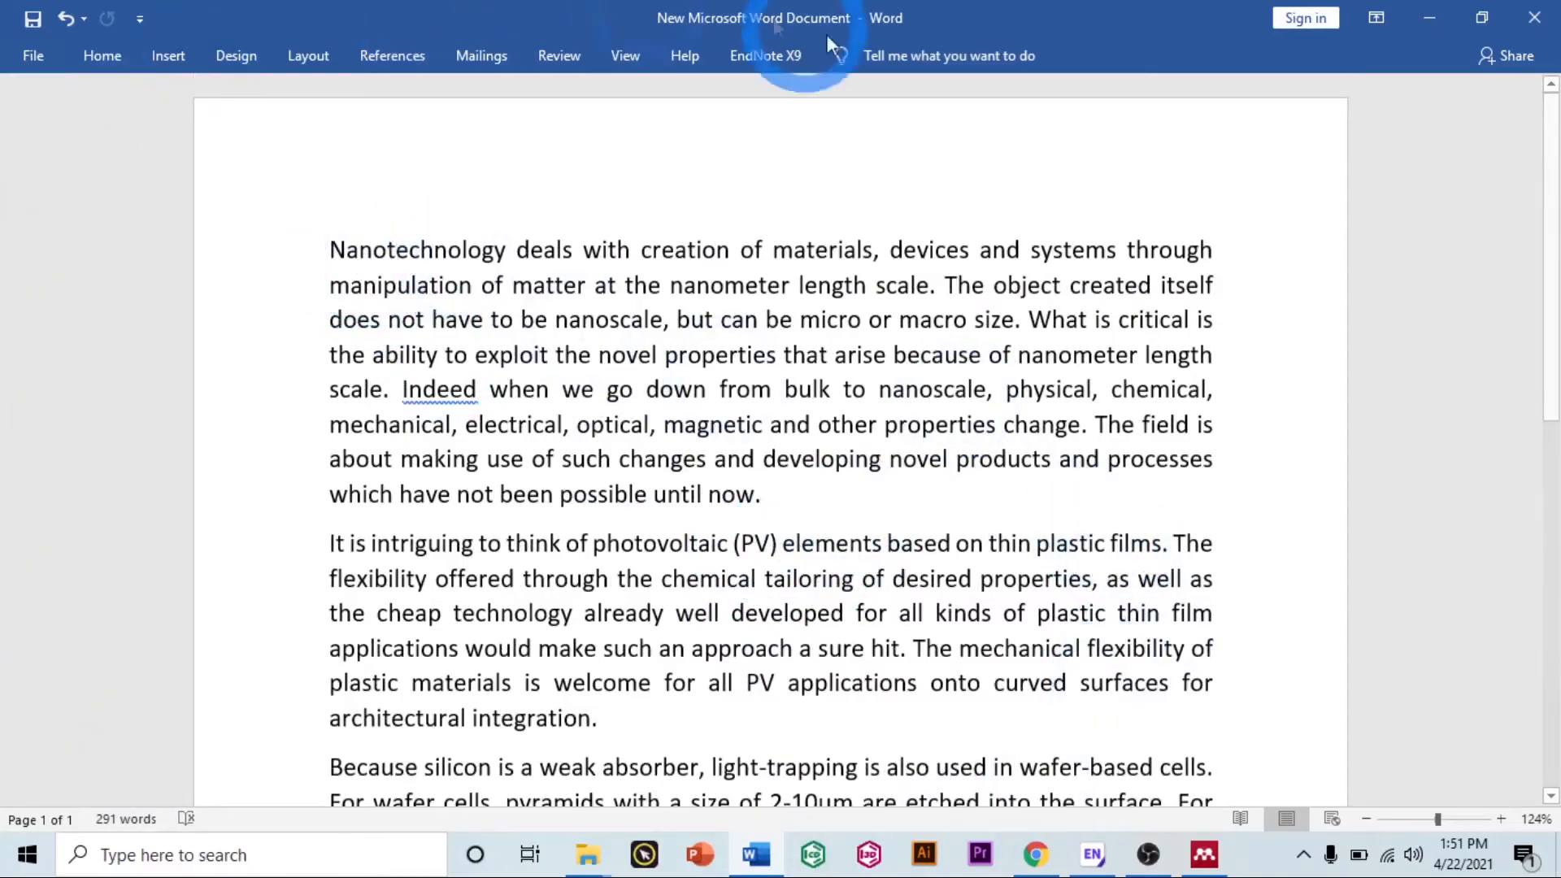
pyautogui.click(99, 57)
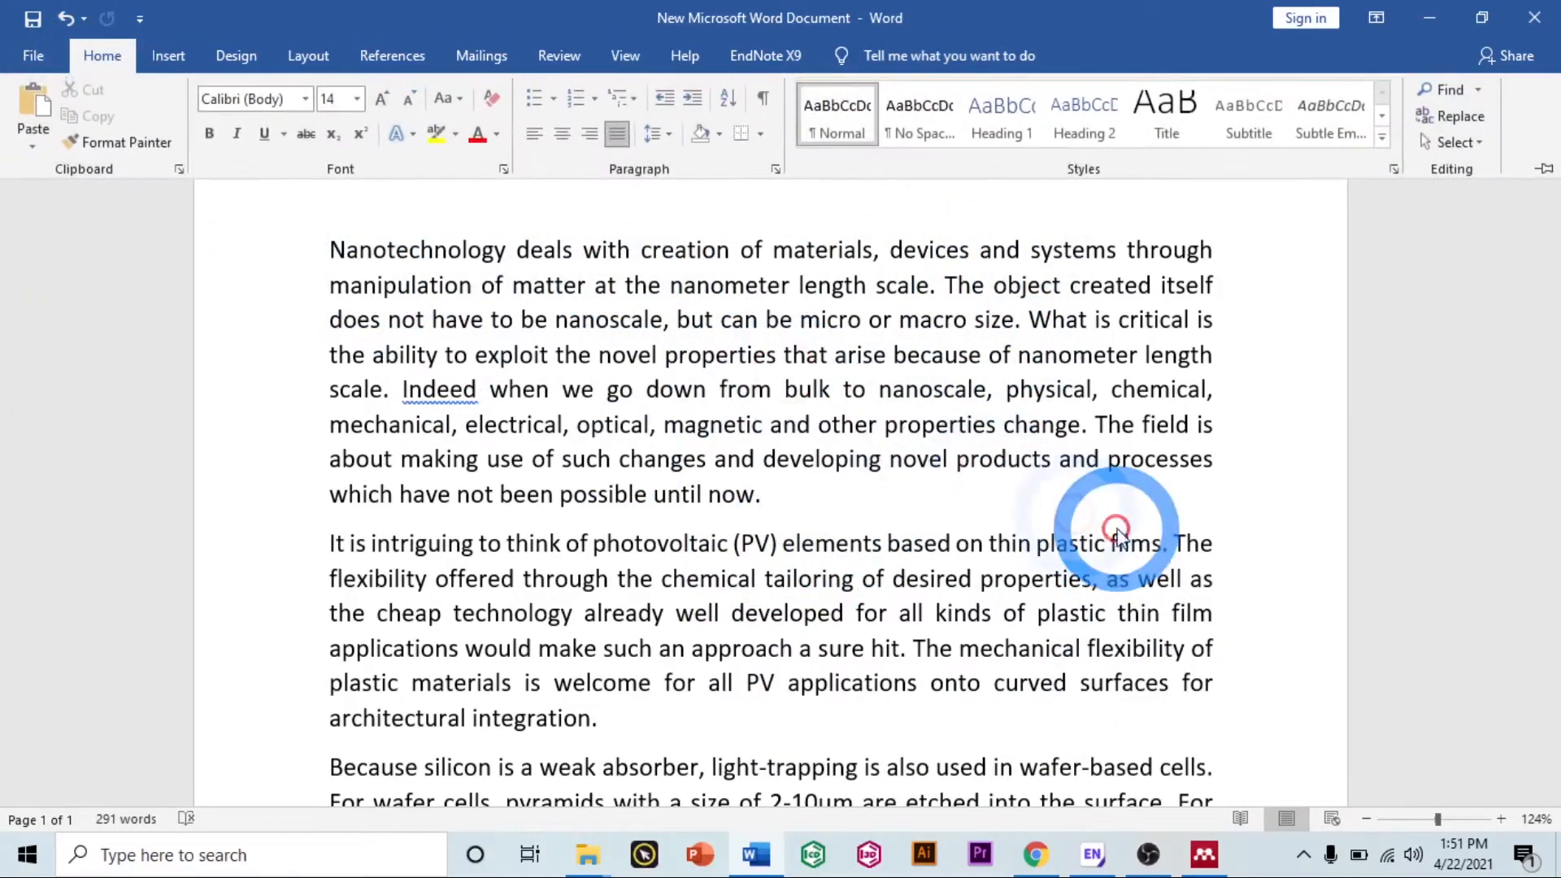
pyautogui.click(327, 252)
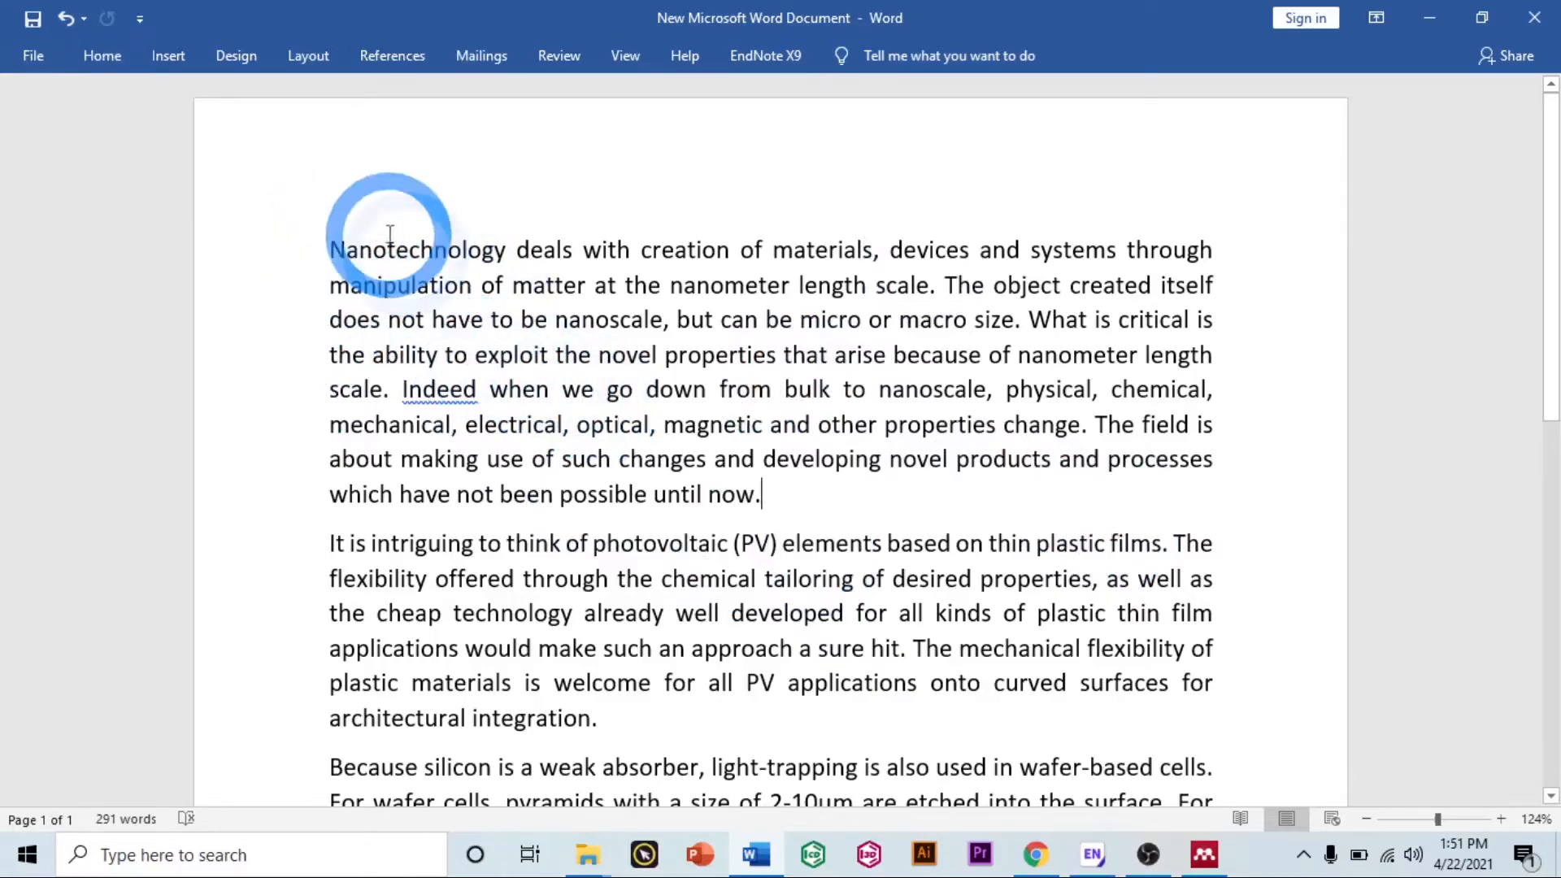
pyautogui.moveTo(331, 249); pyautogui.dragTo(785, 495)
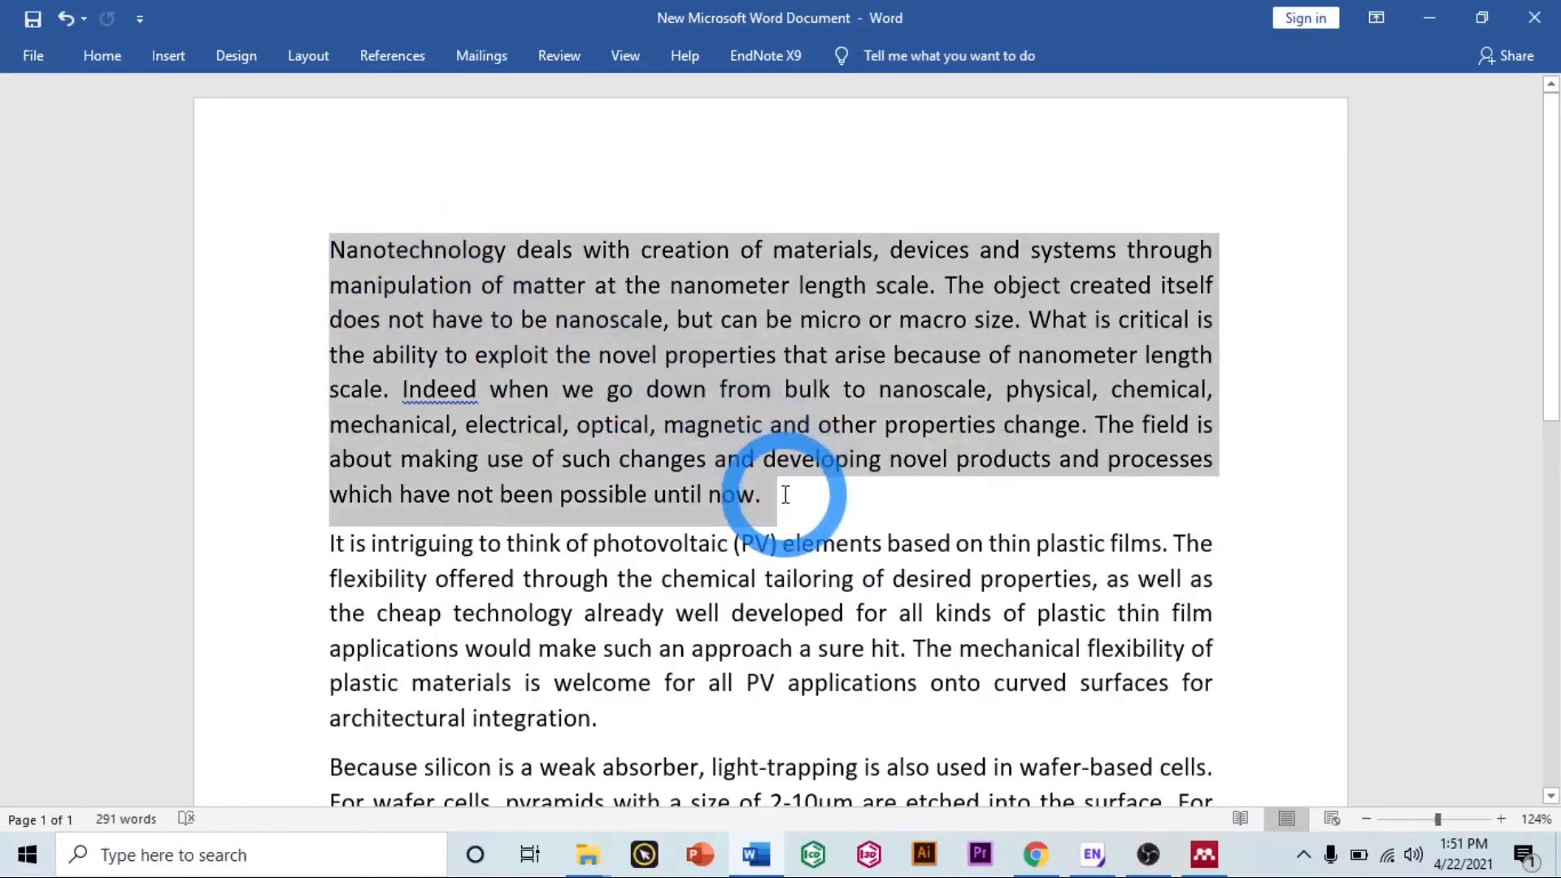
pyautogui.click(796, 497)
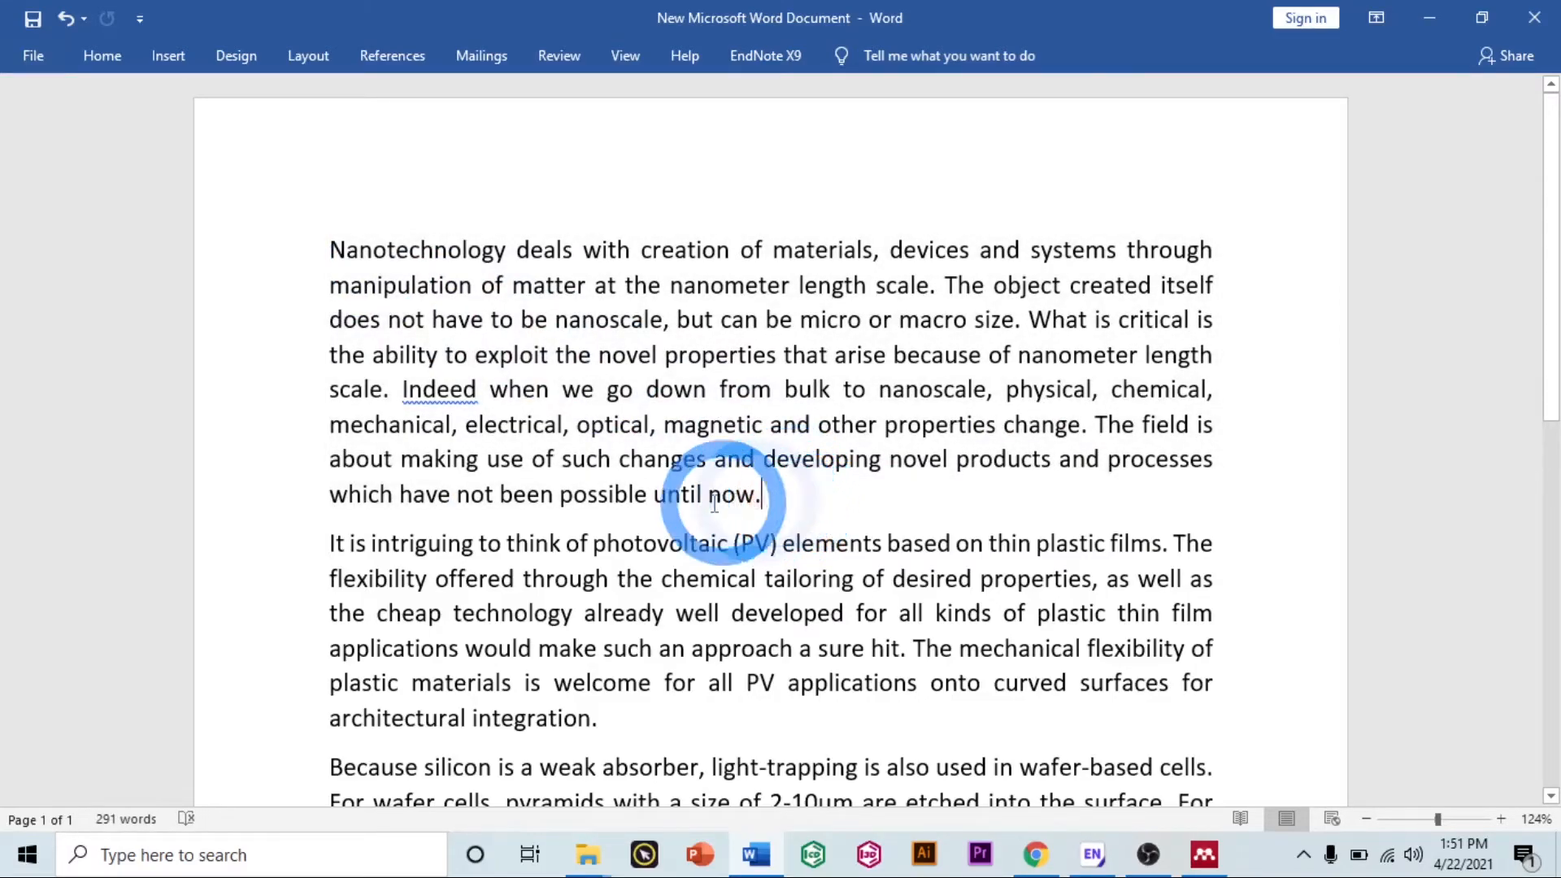
pyautogui.doubleClick(765, 495)
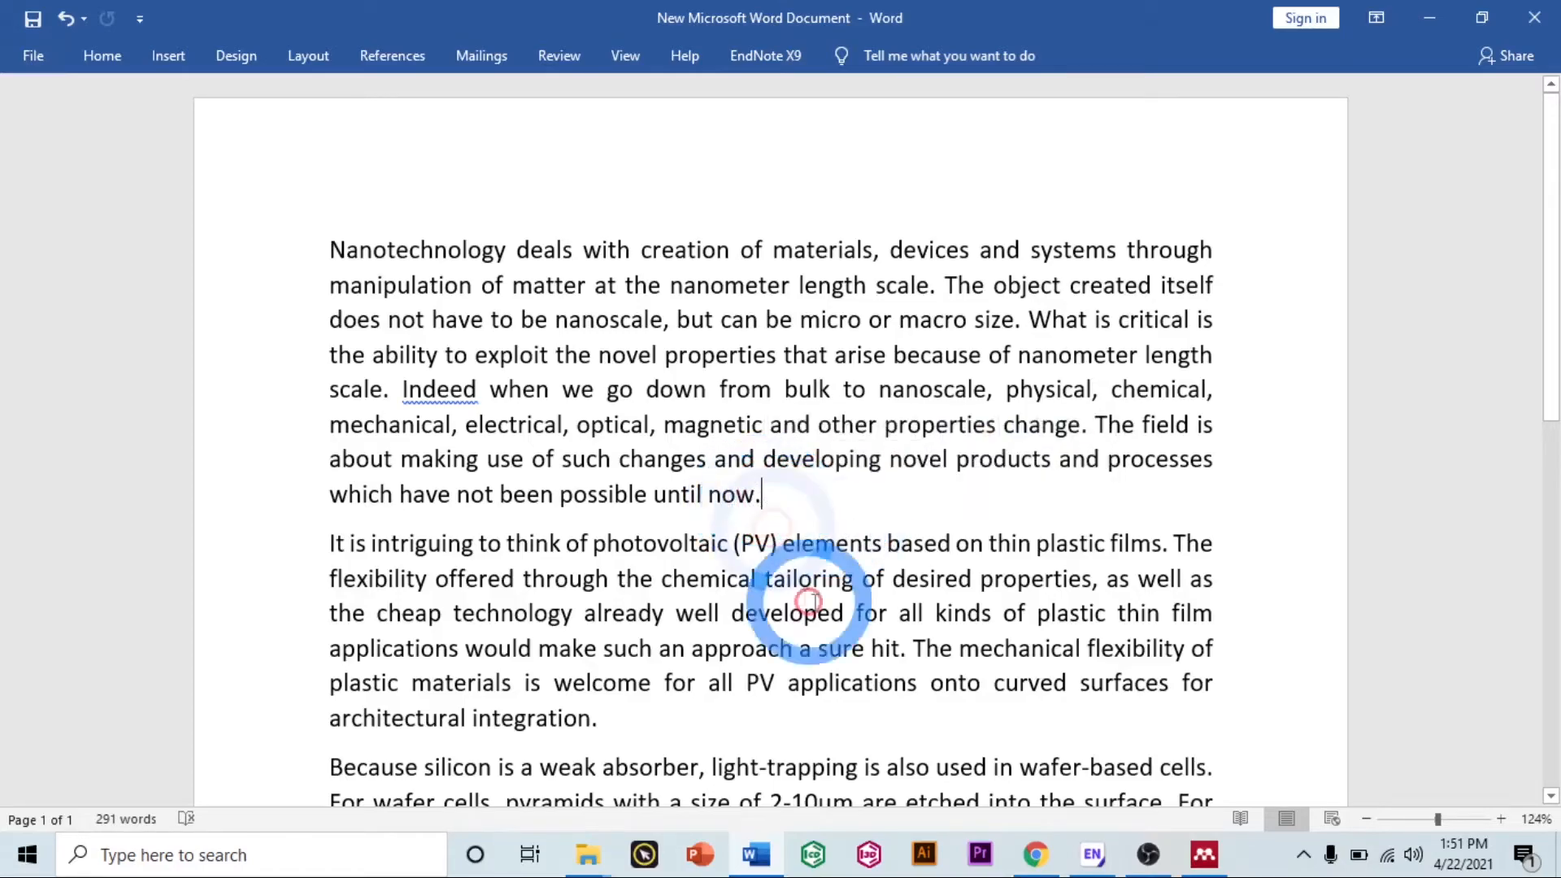
# Step: Try to insert the 2011 "Flexible Dye-Sensitized Solar Cell" citation from EndNote after the first paragraph, and delete the unformatted citation text
pyautogui.click(1092, 854)
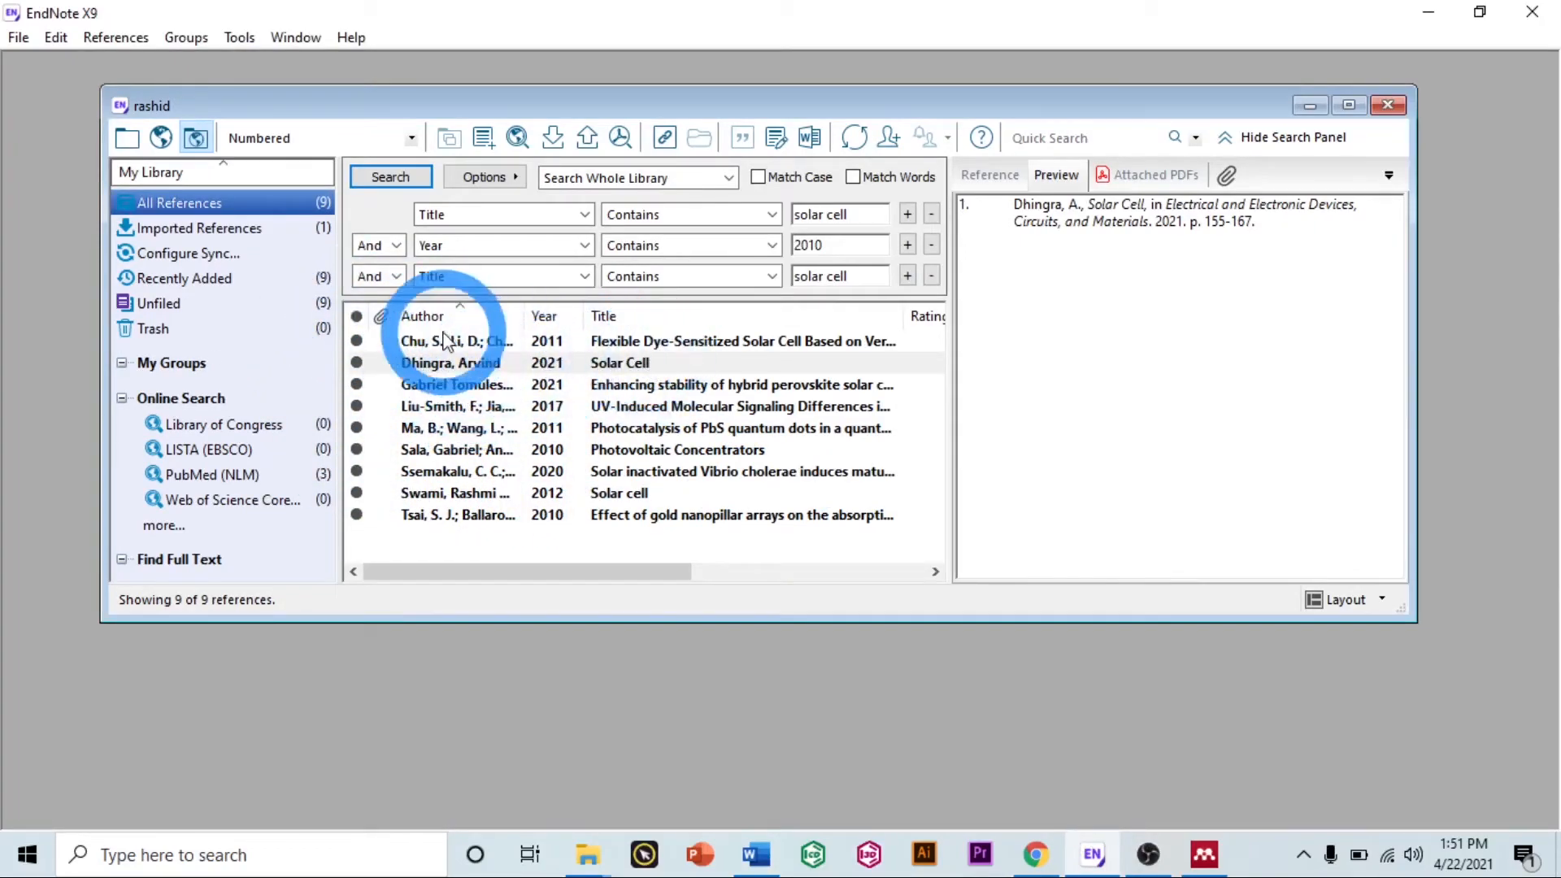
pyautogui.click(642, 341)
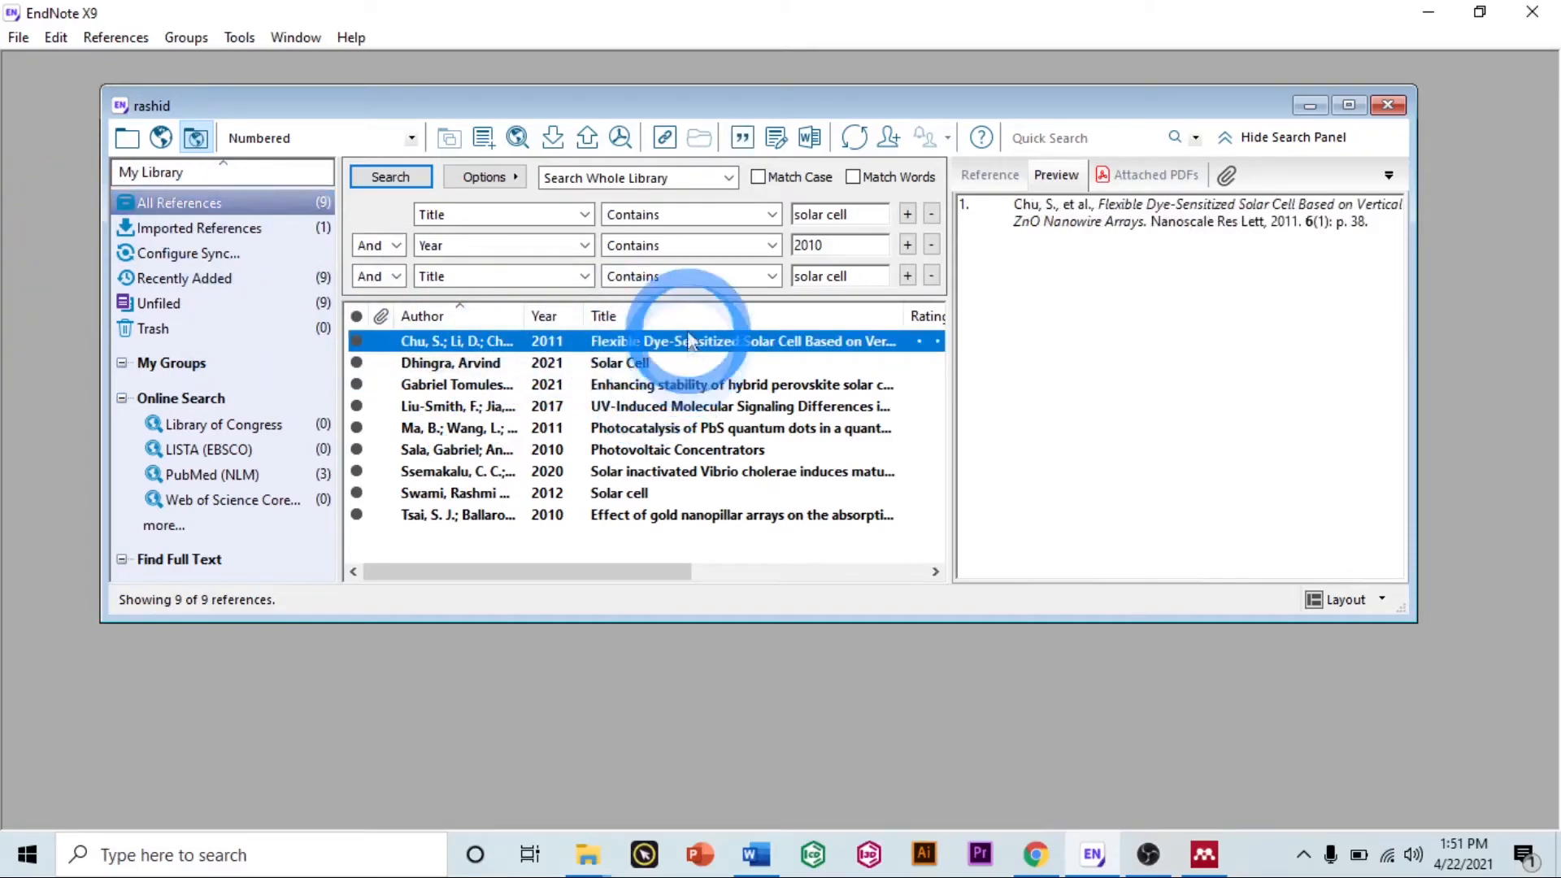
pyautogui.click(742, 141)
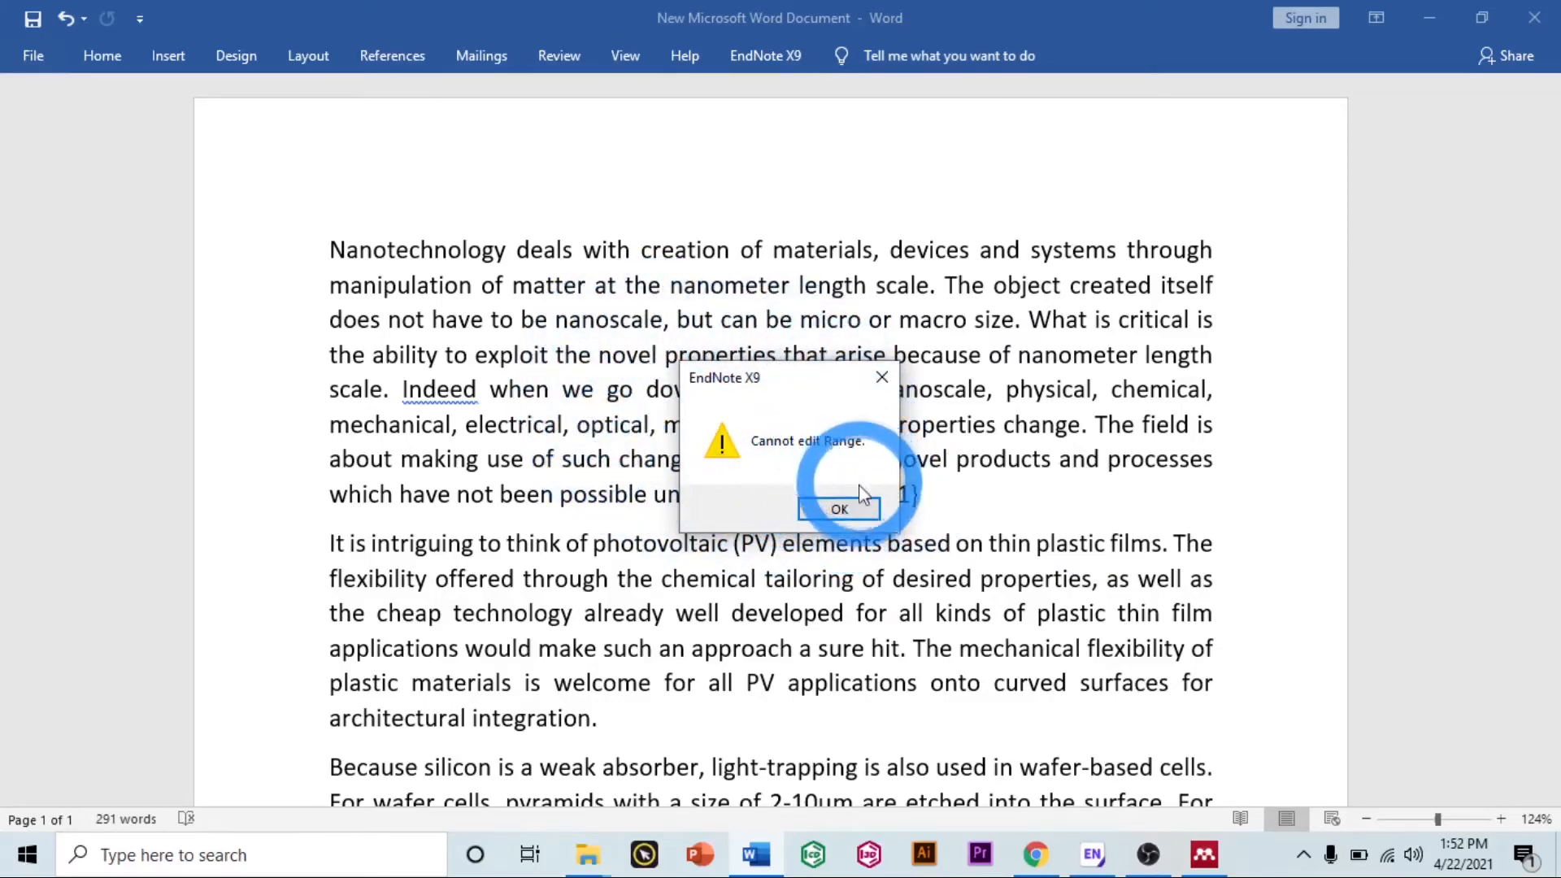
pyautogui.click(853, 510)
pyautogui.moveTo(935, 493); pyautogui.dragTo(758, 494)
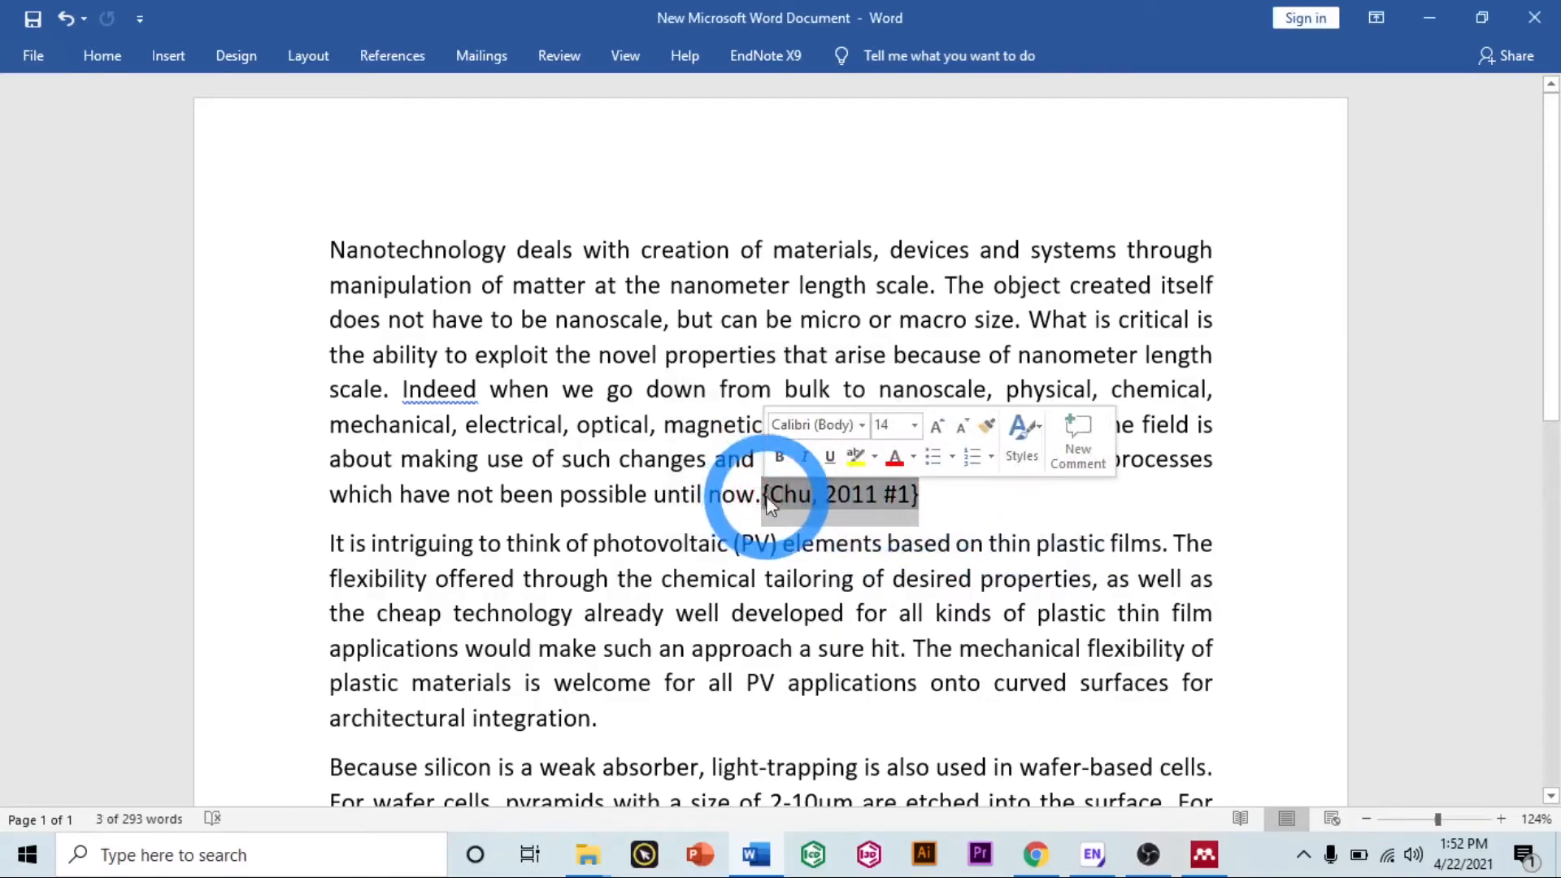
pyautogui.press('Delete')
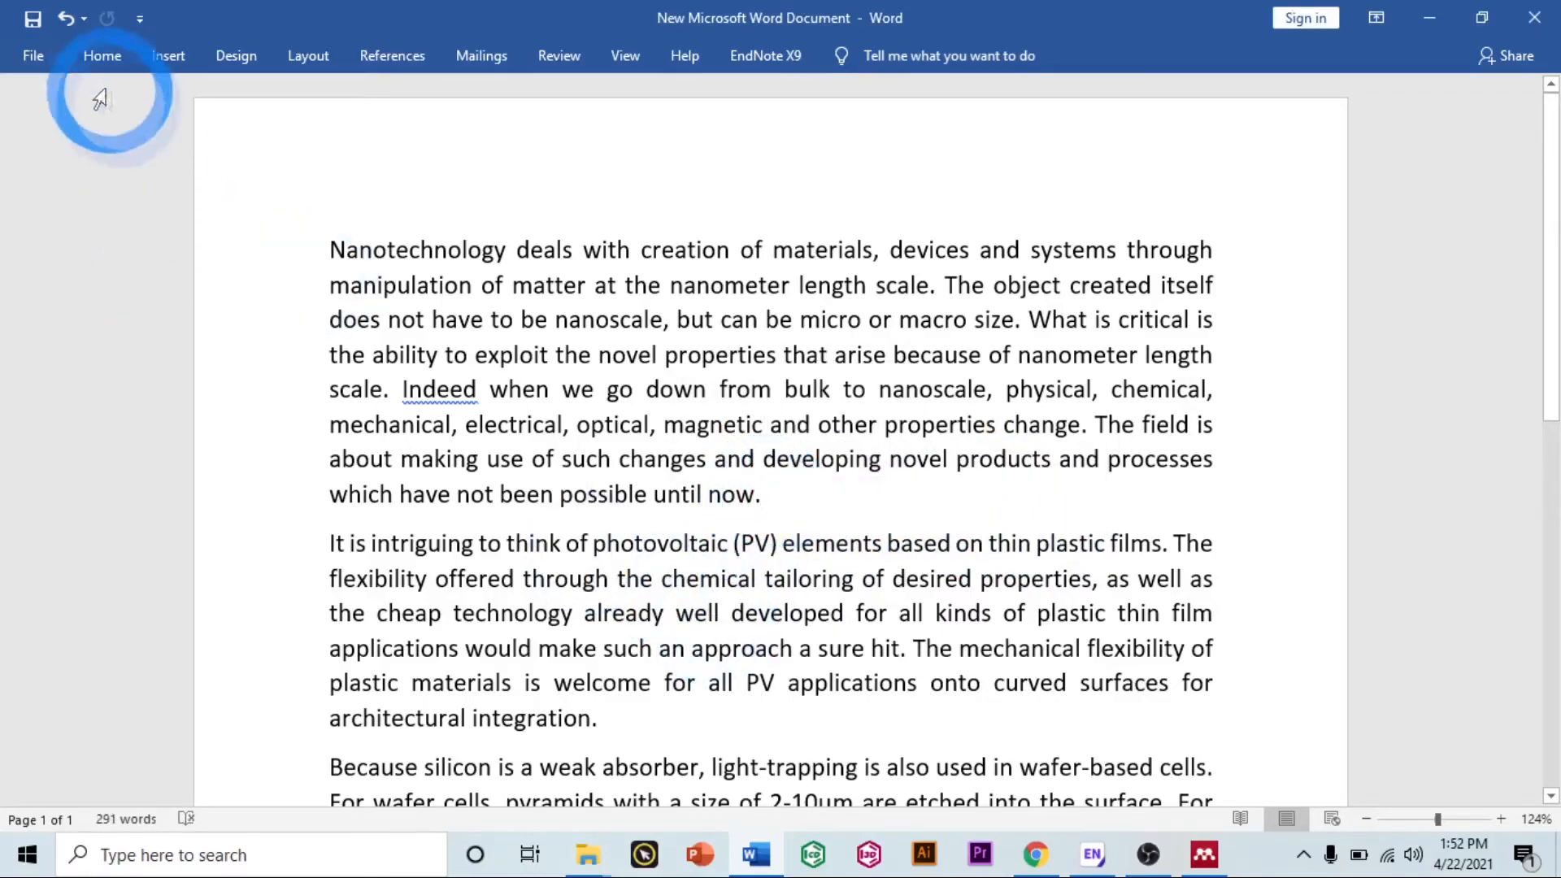
# Step: In Word's add-in options, manage the global templates and unload Mendeley-1.19.8.dotm, keeping EndNote Cwyw.dotm loaded
pyautogui.click(39, 57)
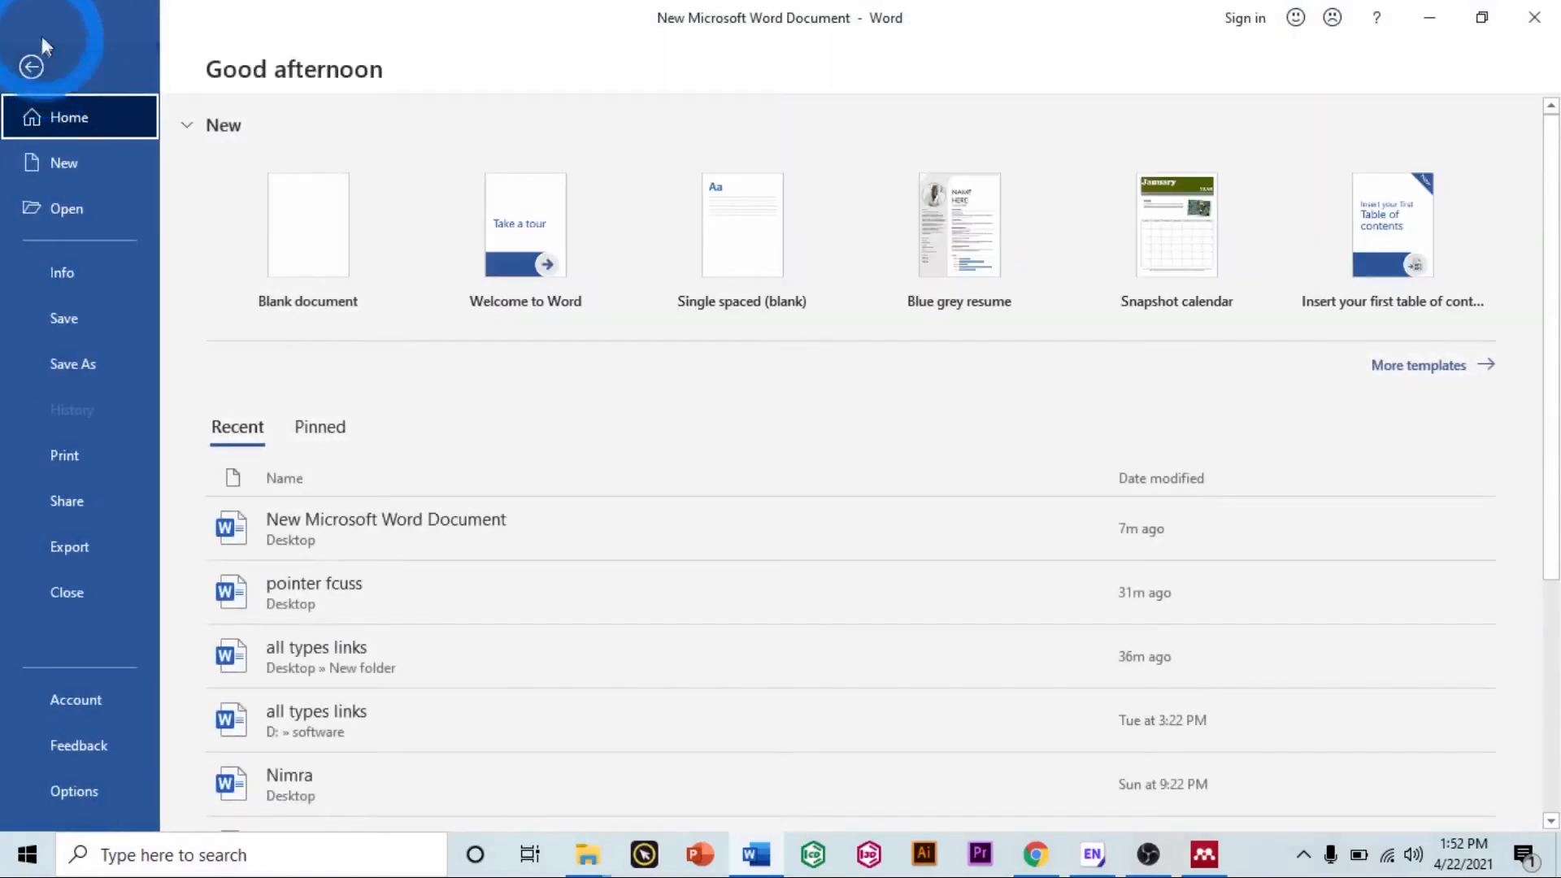
pyautogui.click(51, 66)
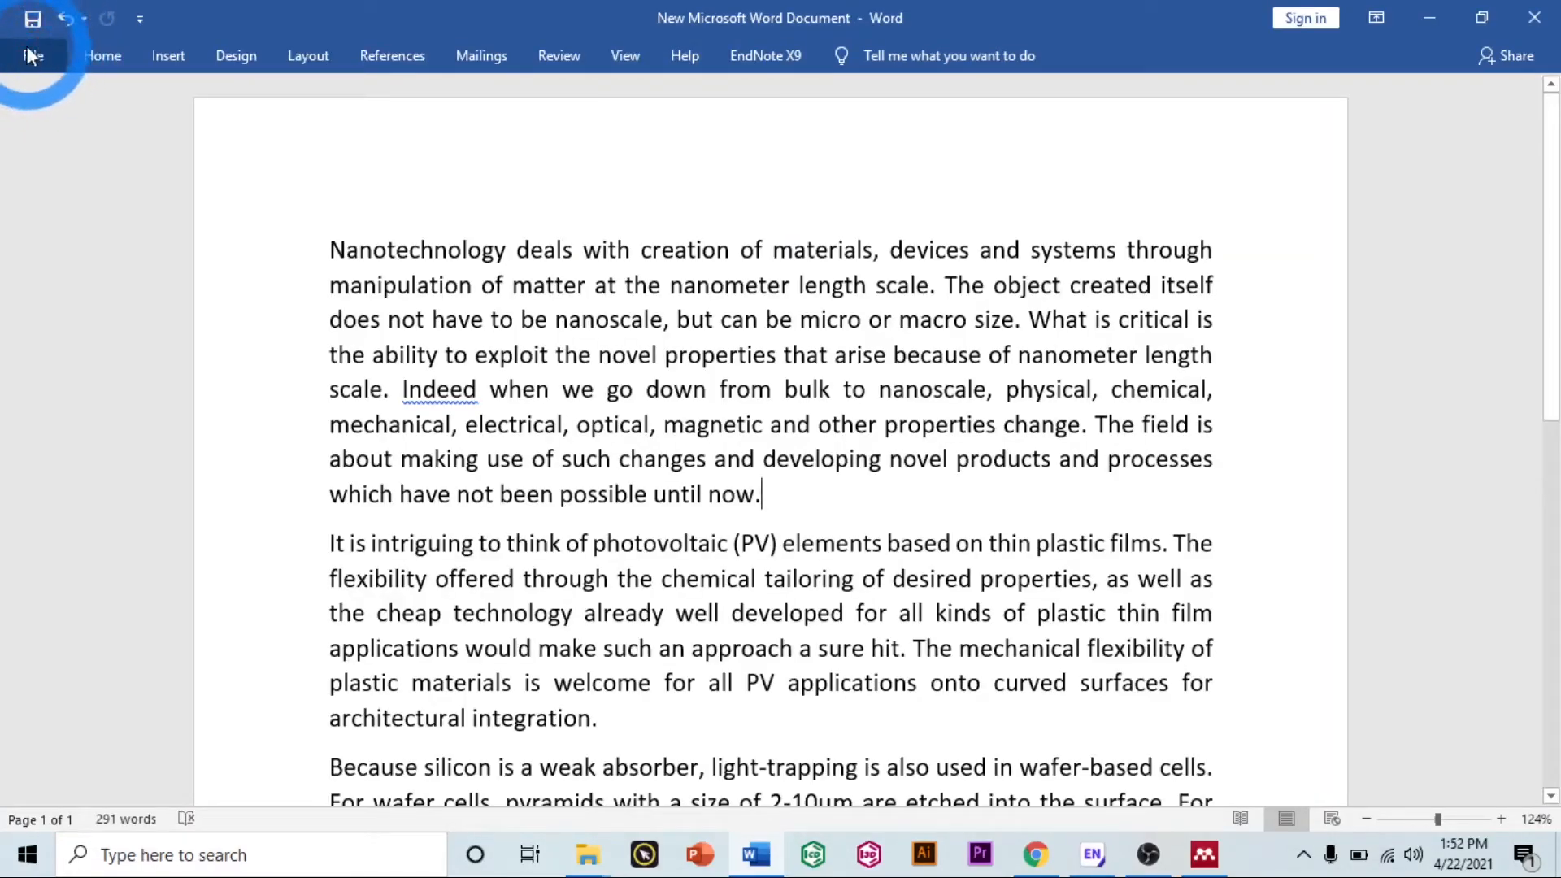
pyautogui.click(34, 59)
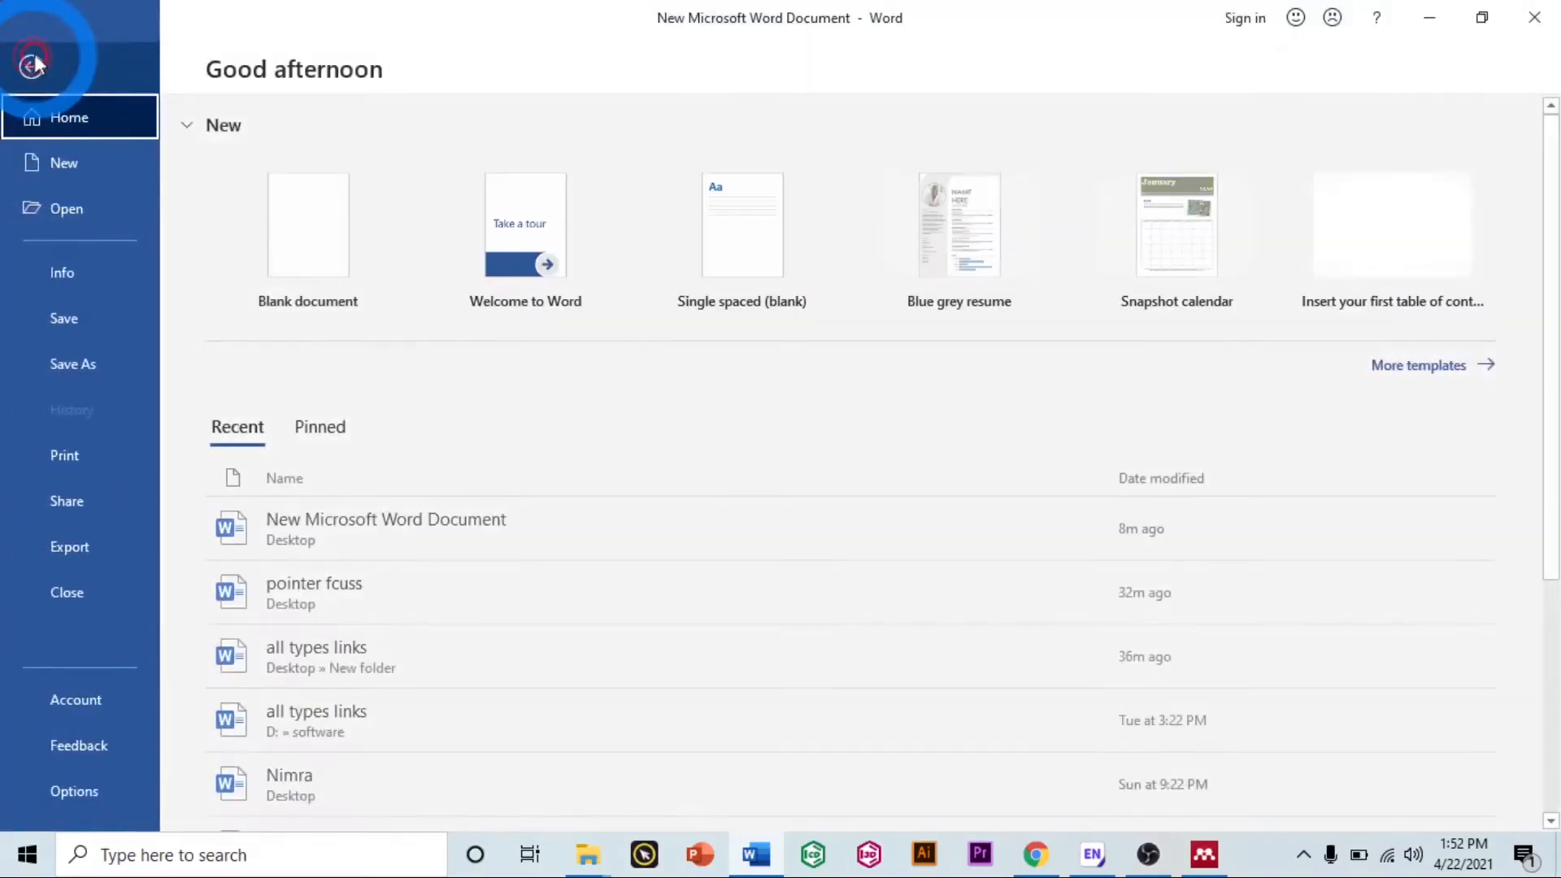
pyautogui.click(78, 795)
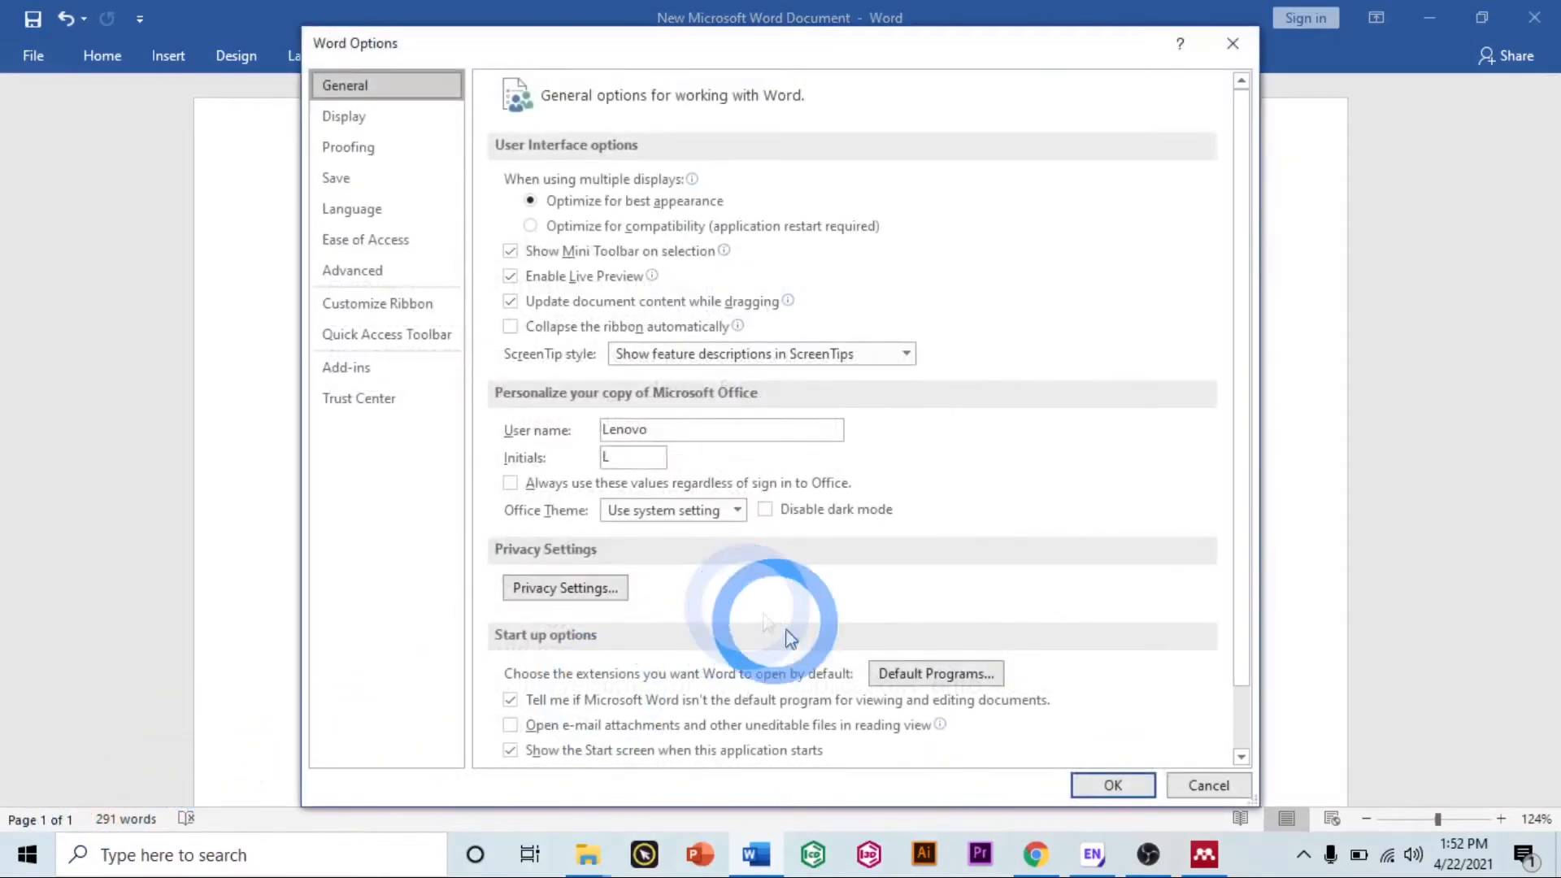
pyautogui.click(354, 370)
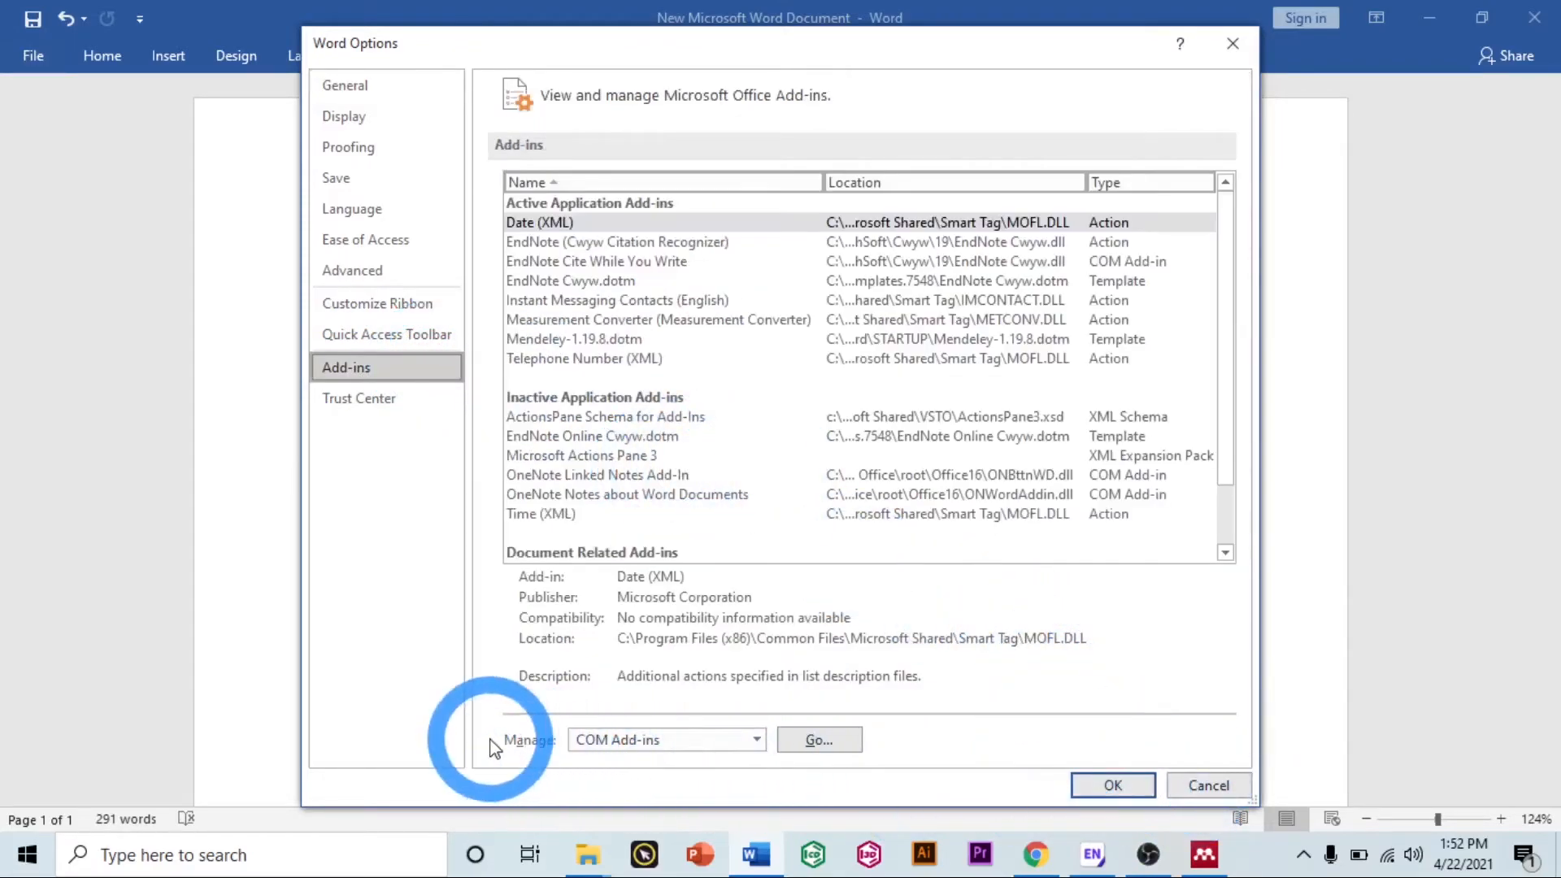
pyautogui.click(758, 740)
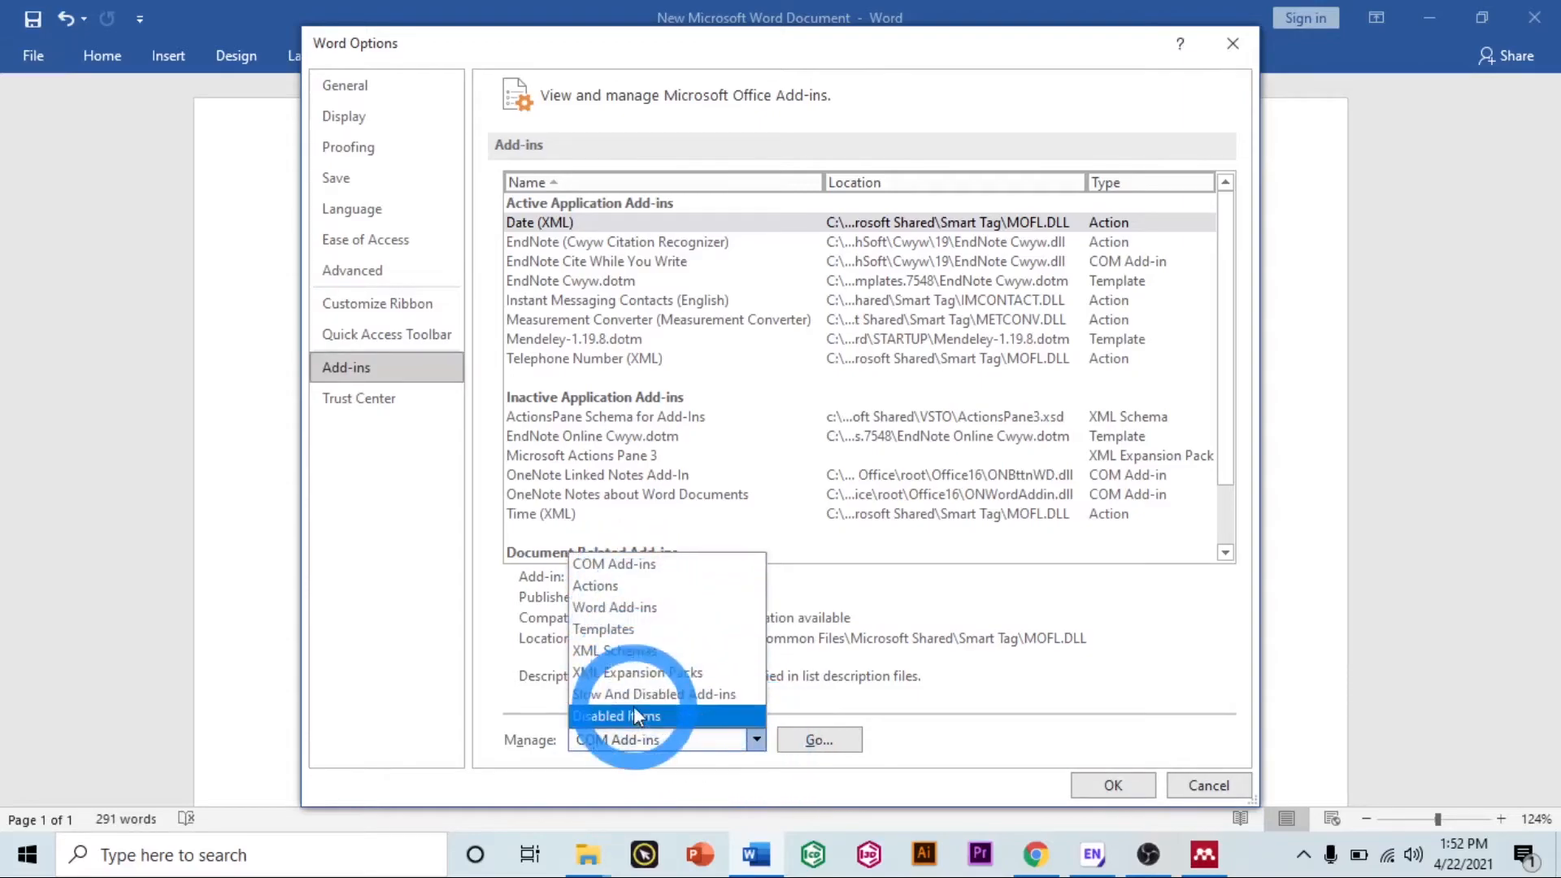
pyautogui.click(650, 611)
pyautogui.click(817, 743)
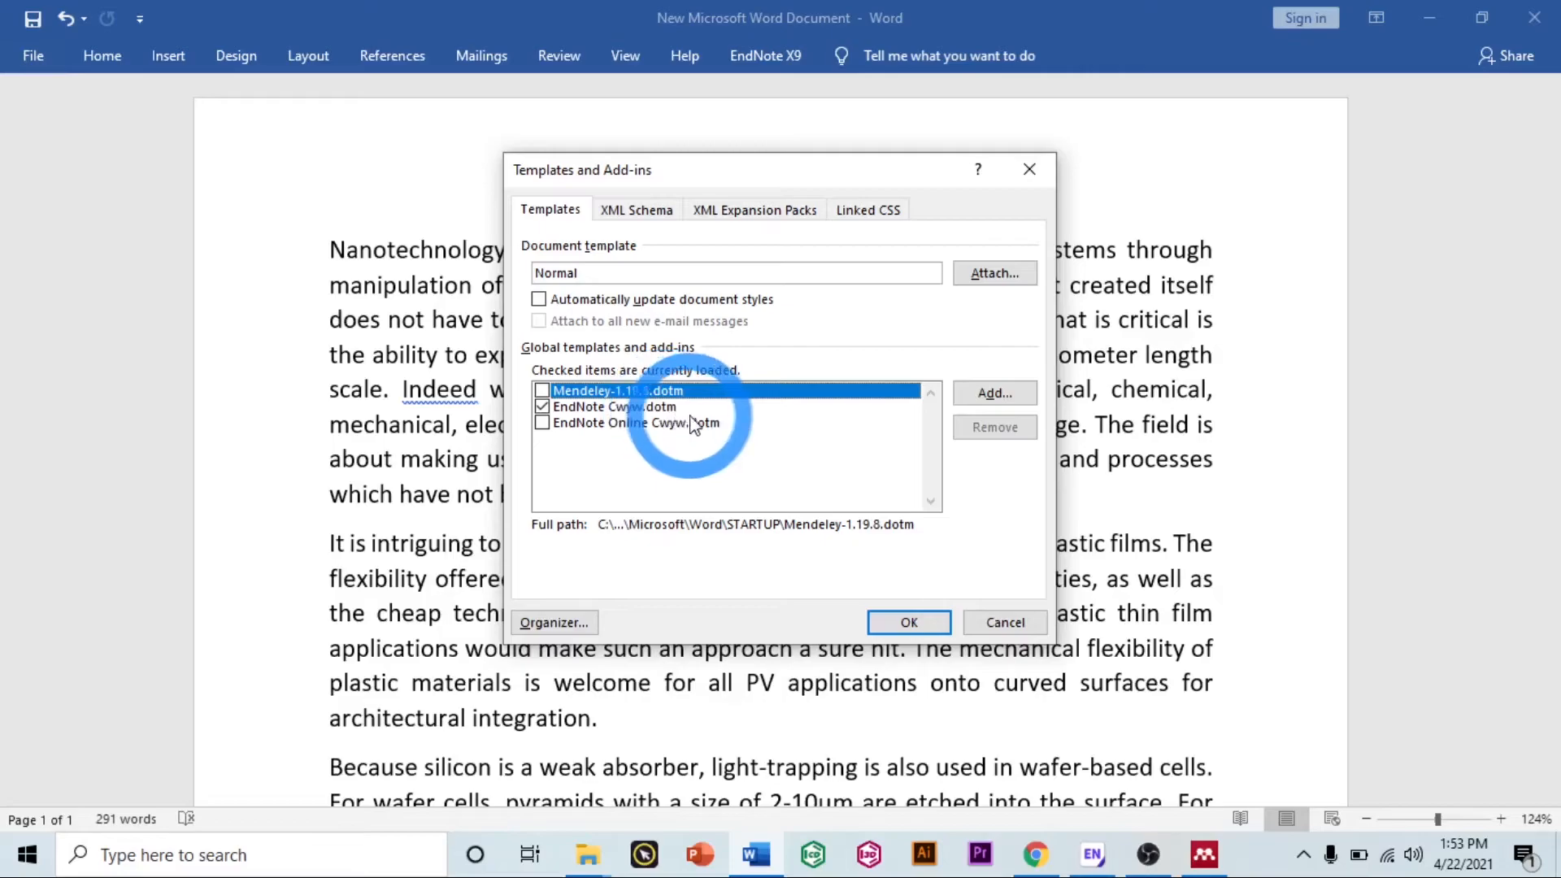
pyautogui.click(910, 621)
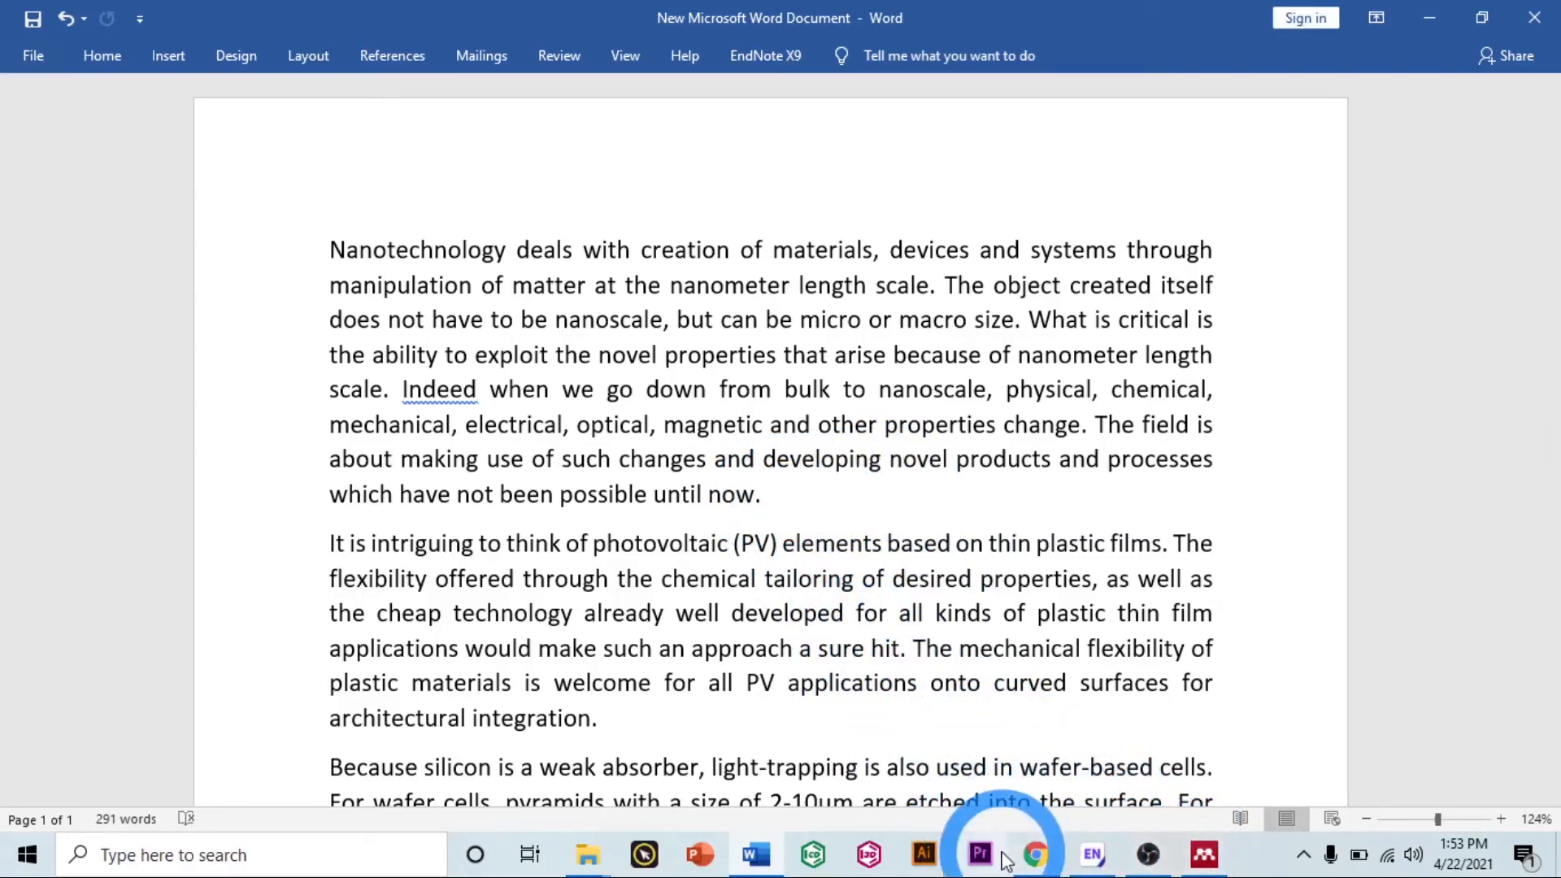
# Step: Insert the 2011 "Flexible Dye-Sensitized Solar Cell" citation from EndNote after the first paragraph and set the document's citation style to Numbered
pyautogui.click(1090, 865)
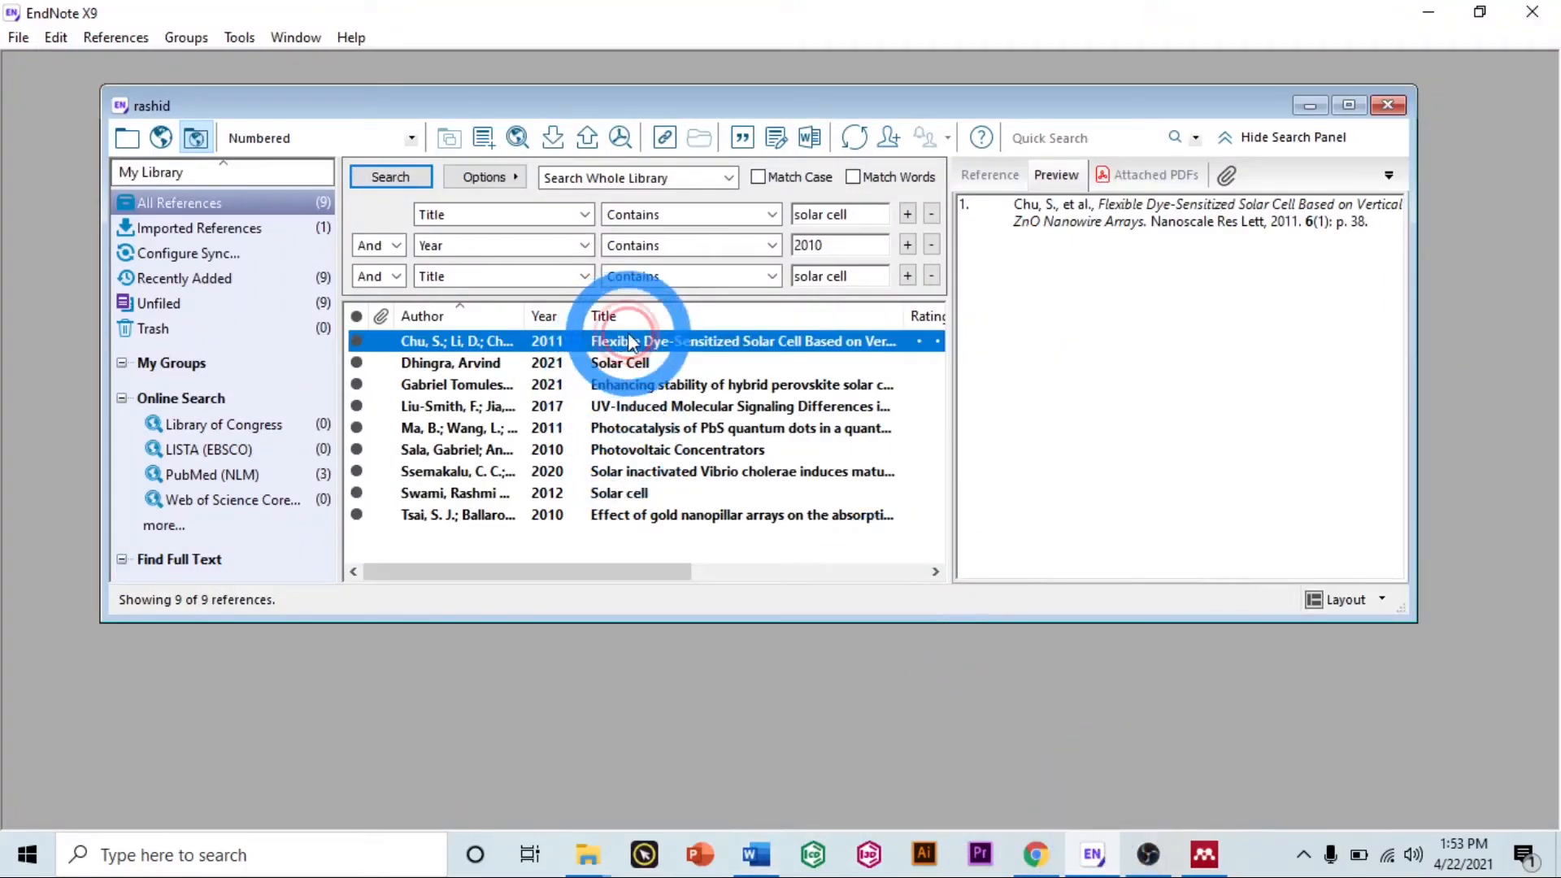
pyautogui.click(742, 136)
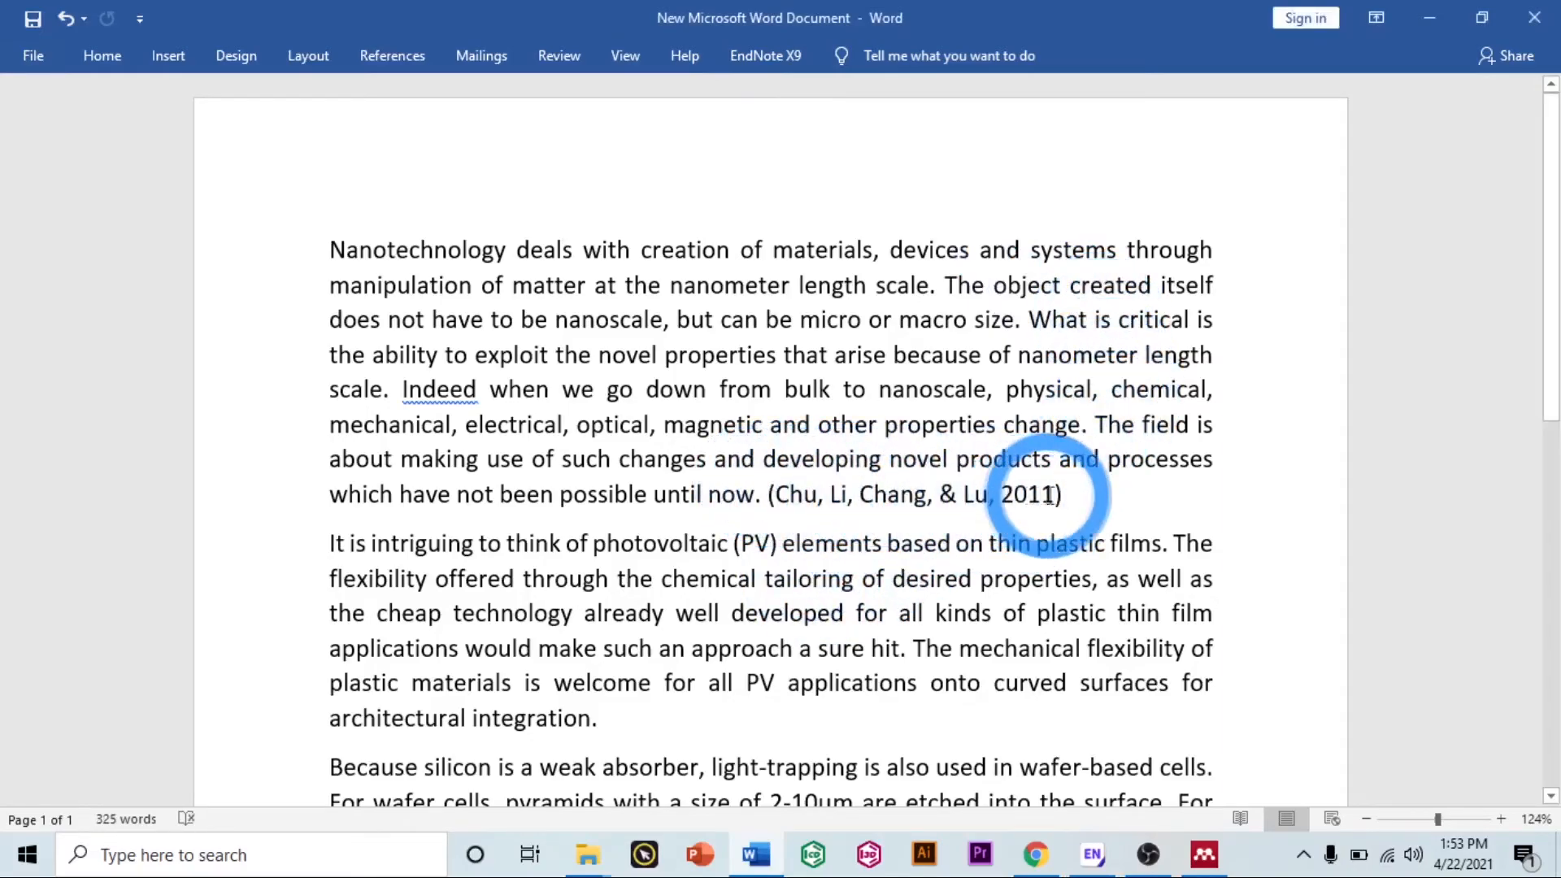
pyautogui.click(780, 57)
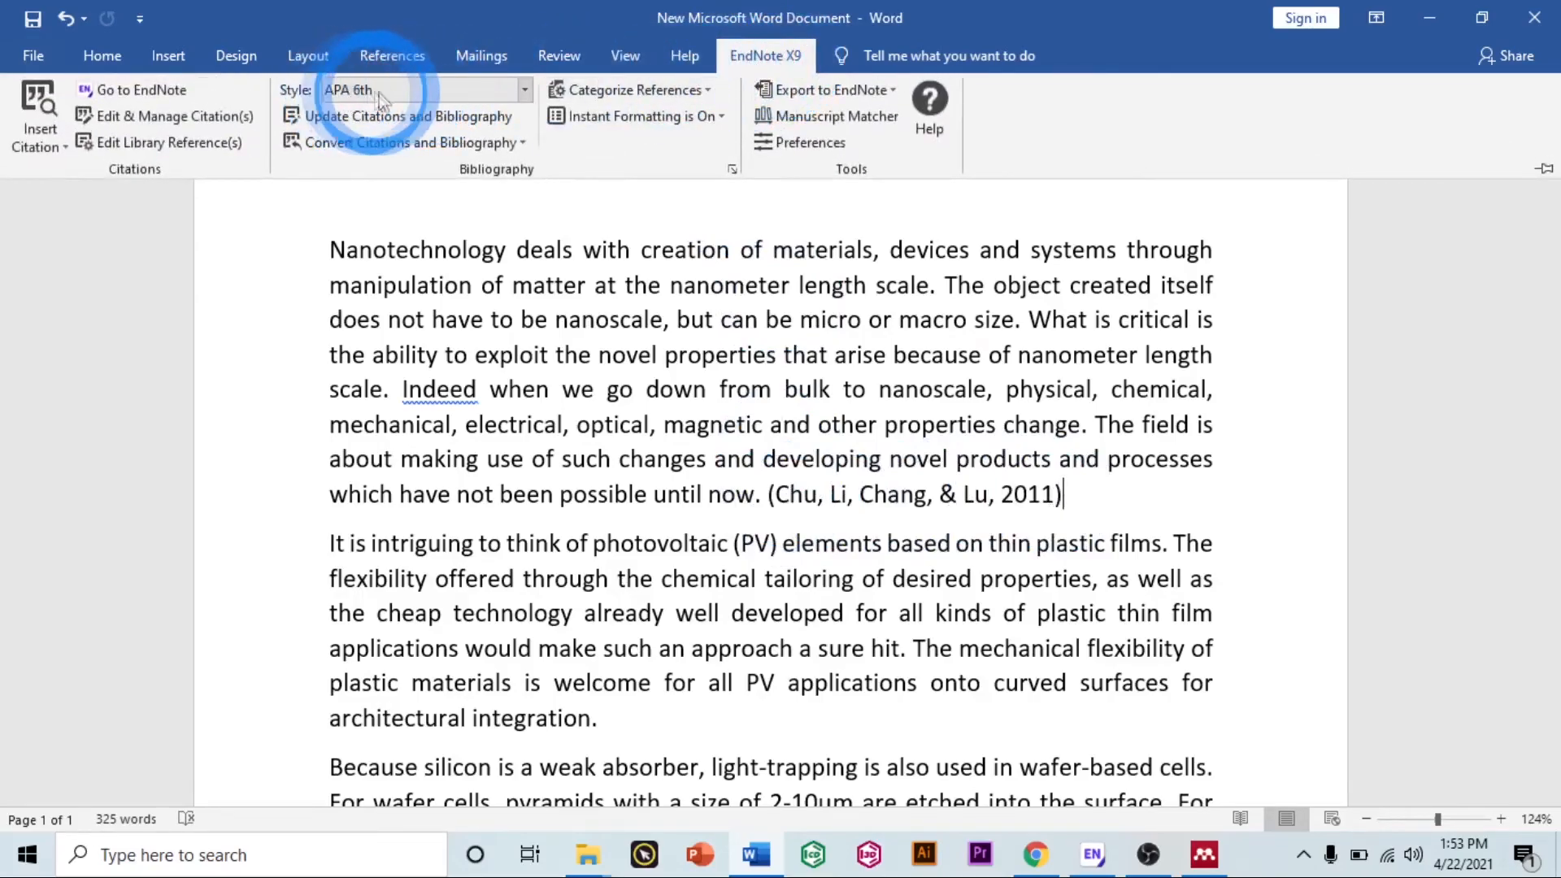
pyautogui.click(525, 89)
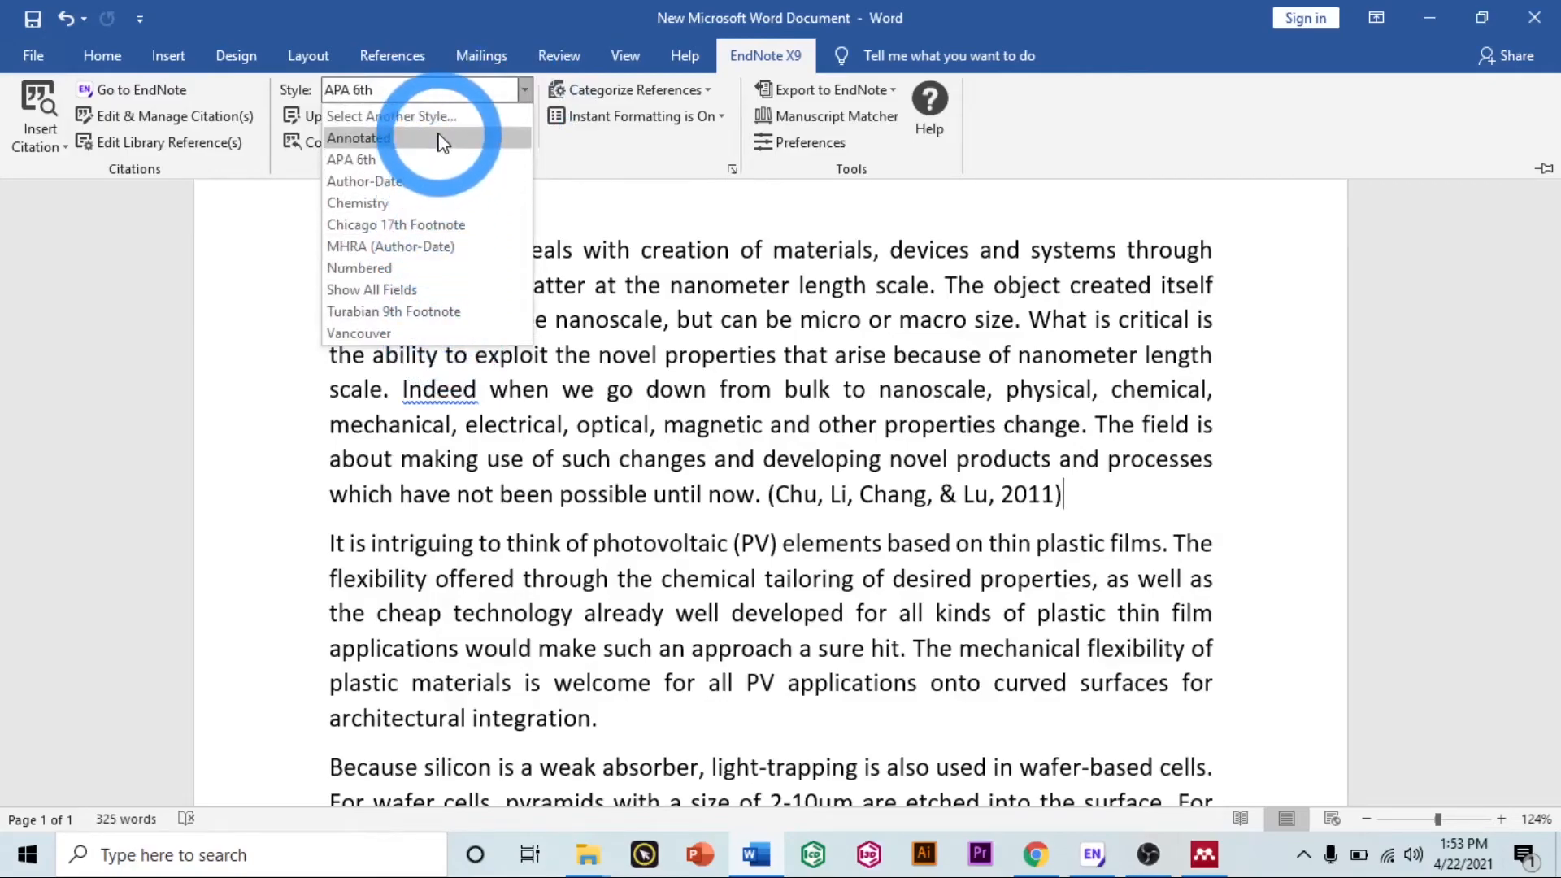
pyautogui.click(415, 272)
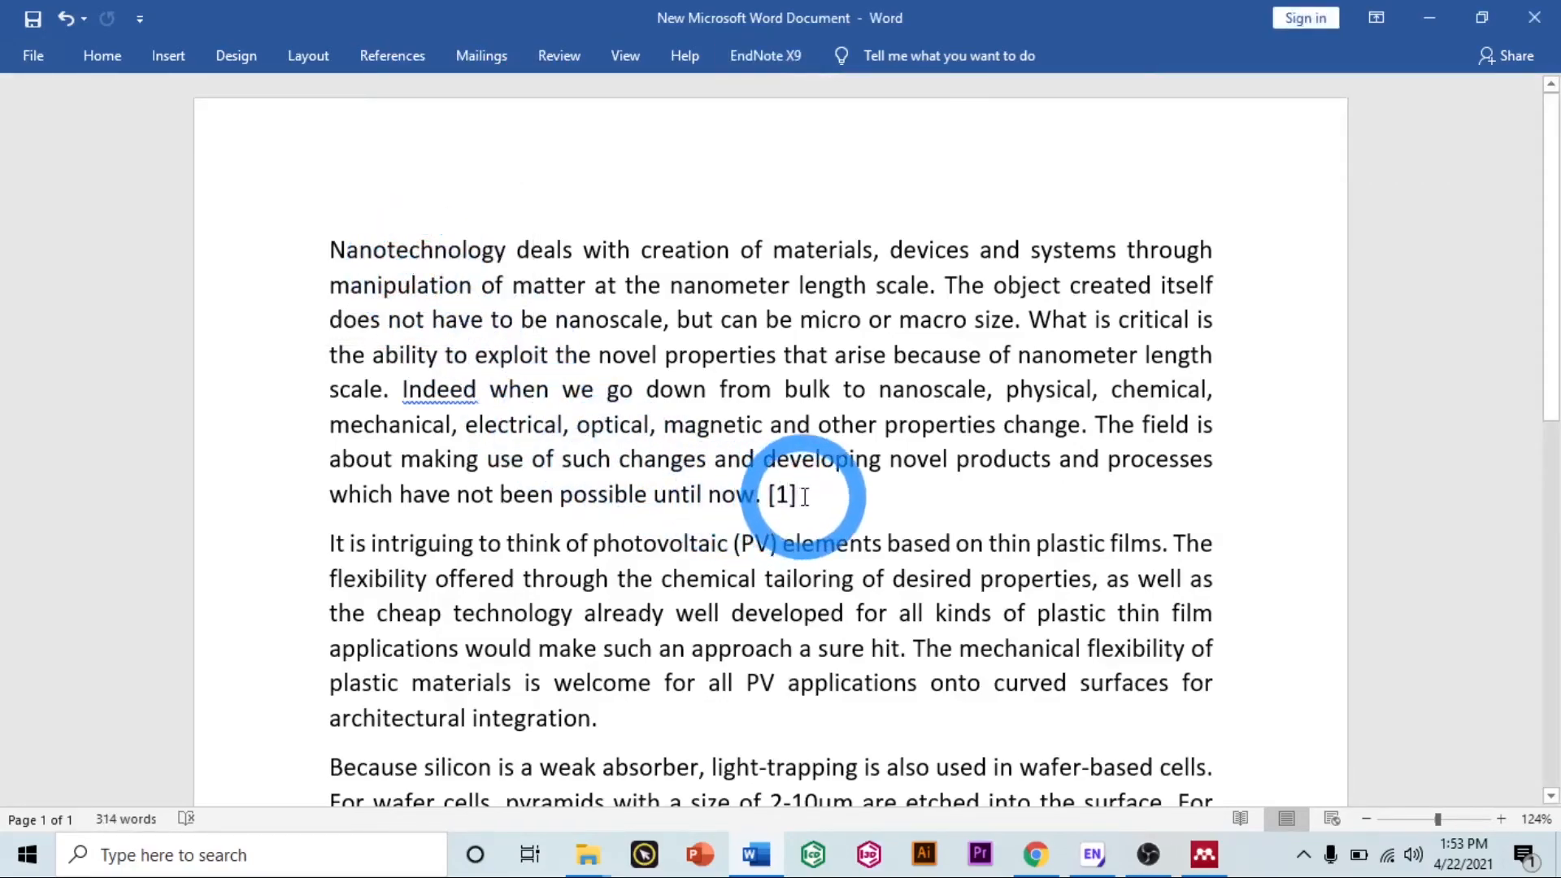
# Step: Cite the EndNote reference "Enhancing stability of hybrid perovskite solar cells" (2021) at the end of the second paragraph, after "architectural integration."
pyautogui.scroll(-2, 801, 492)
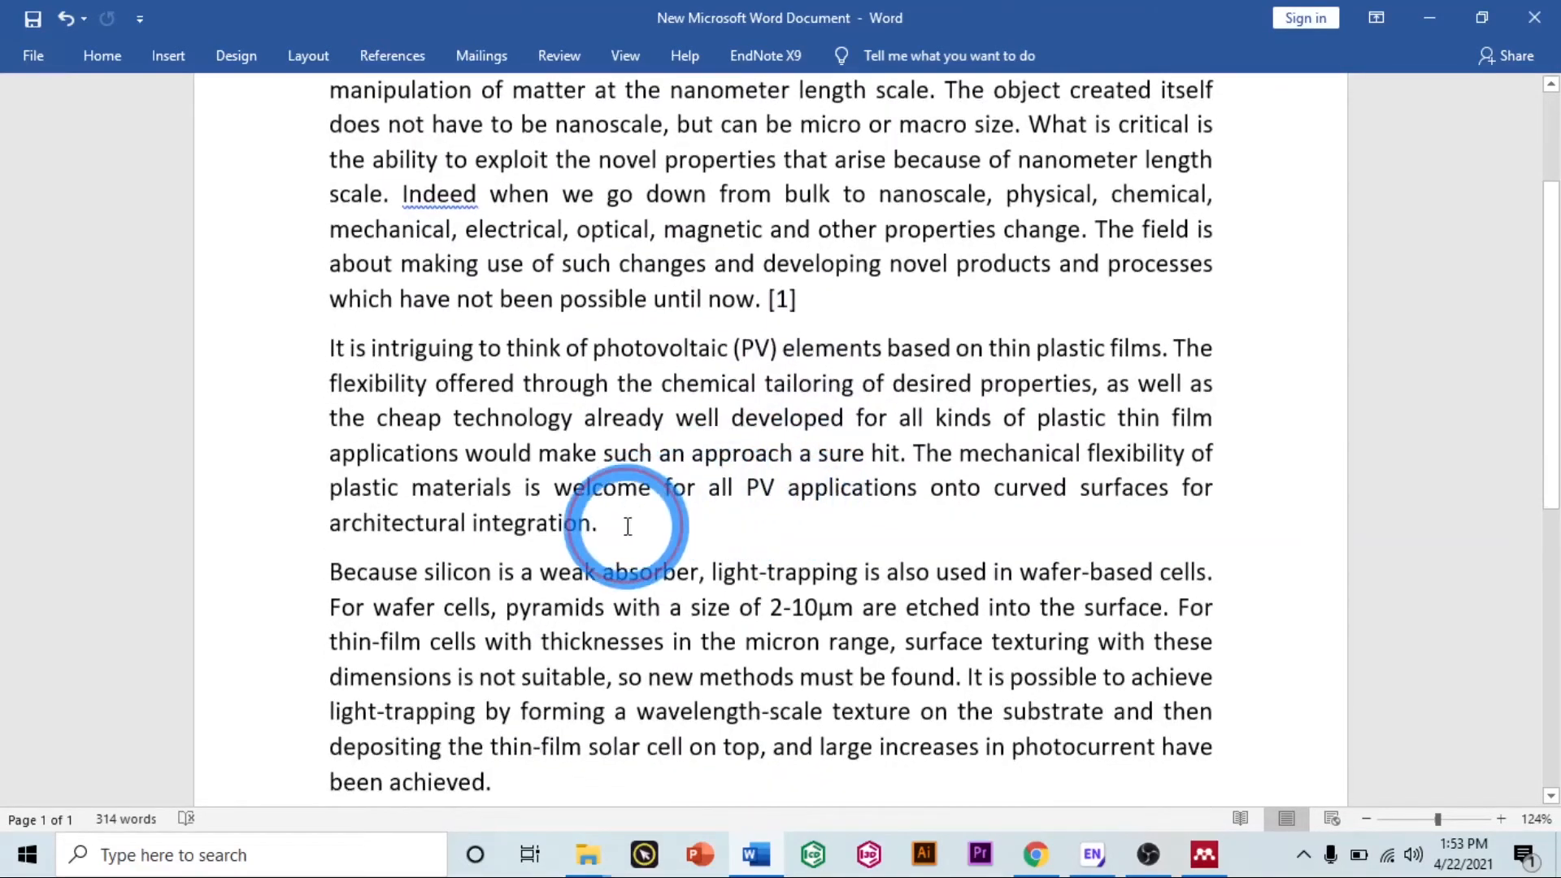
pyautogui.scroll(-1, 628, 525)
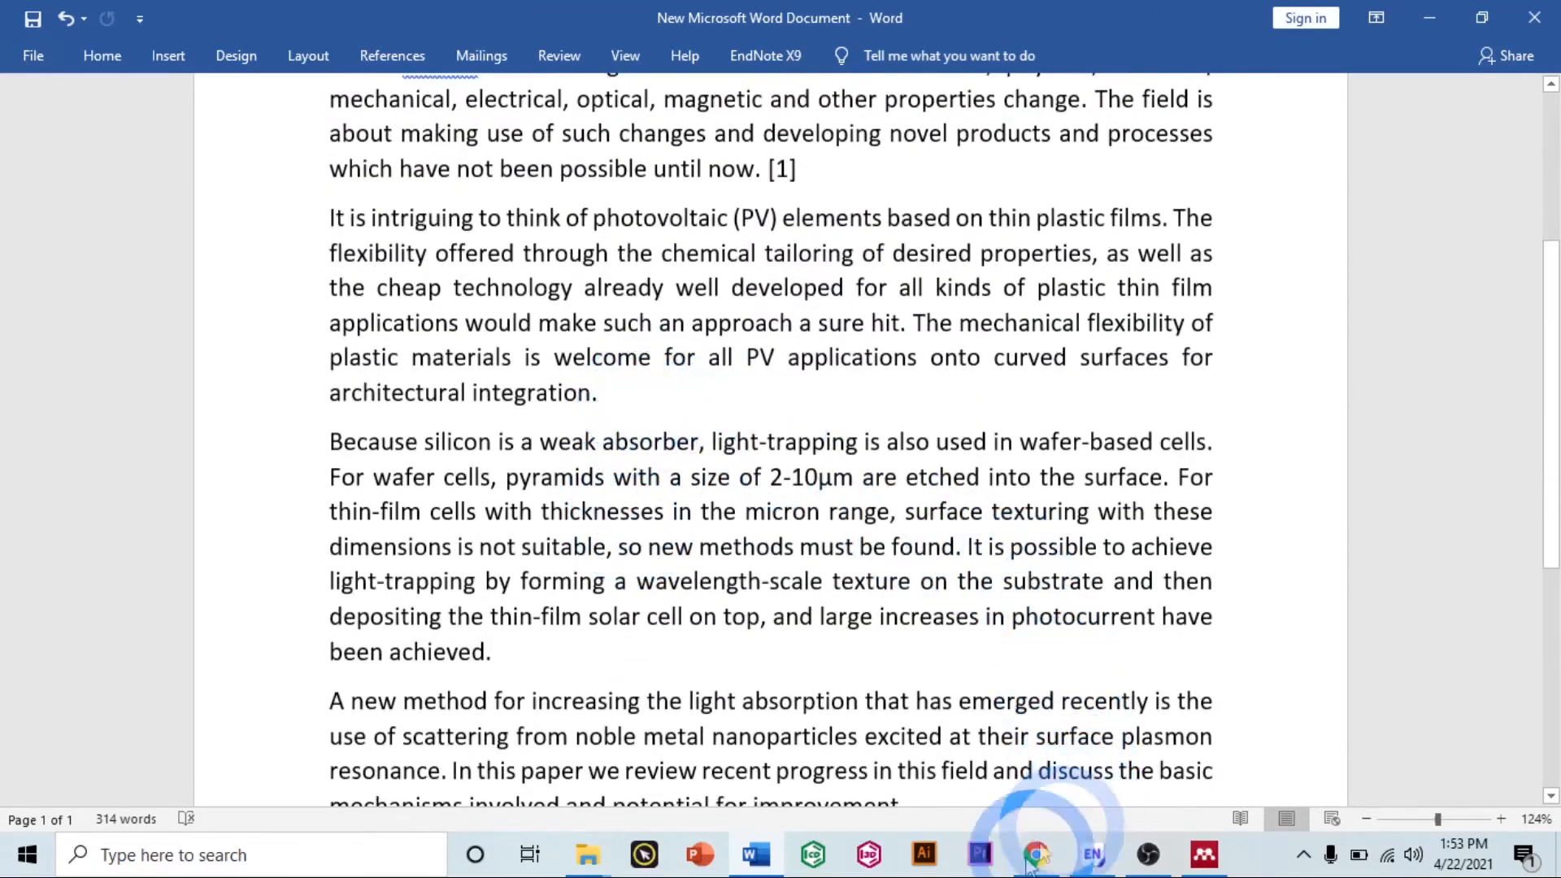
pyautogui.click(1089, 869)
pyautogui.click(559, 388)
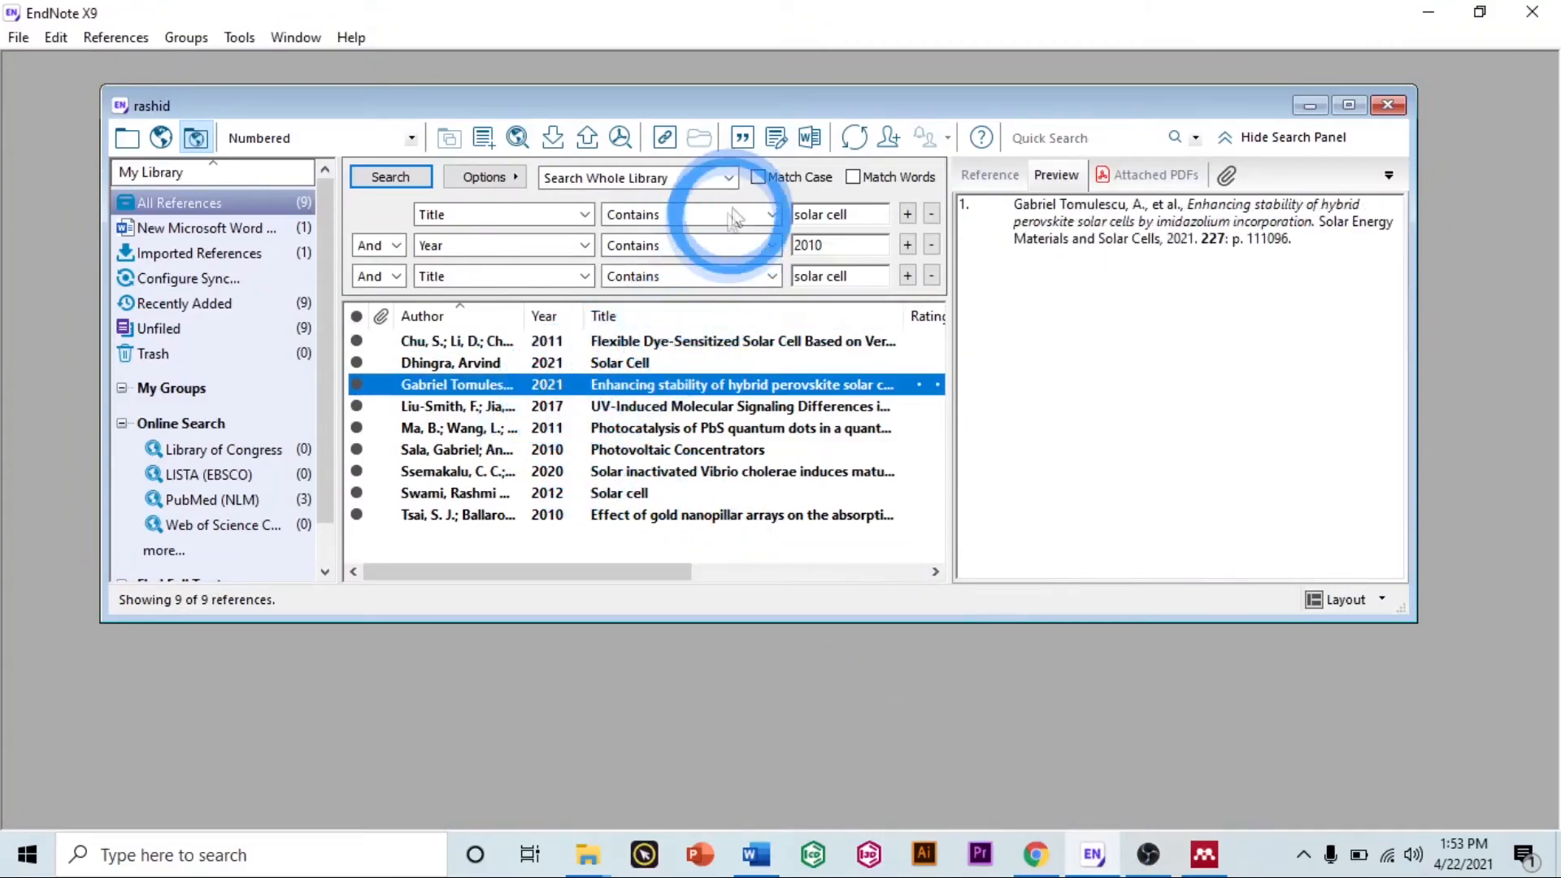
pyautogui.click(743, 140)
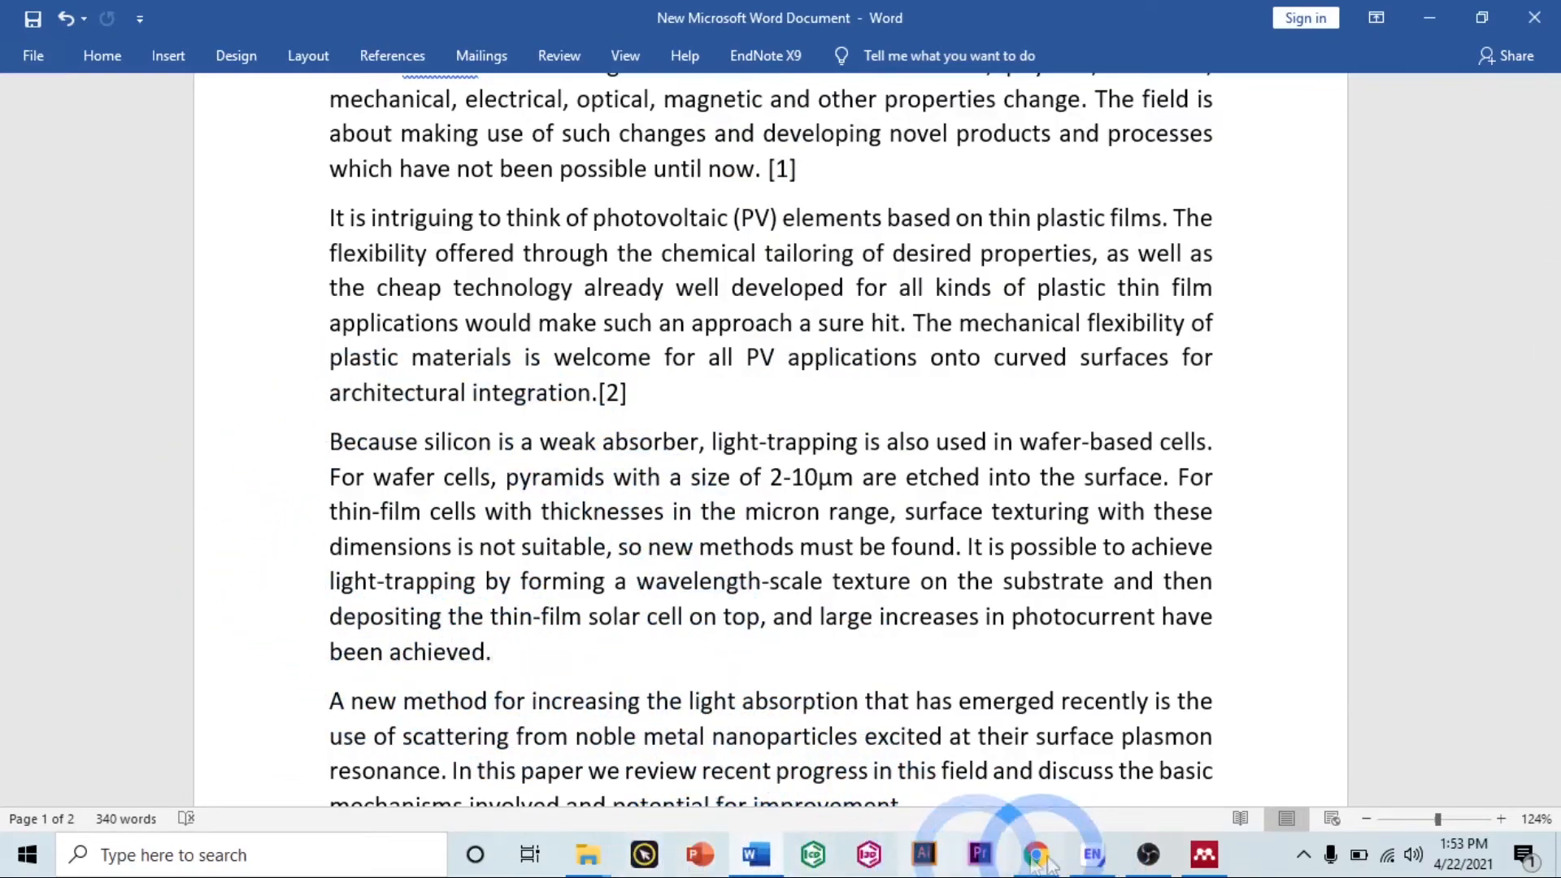
# Step: Cite the 2011 EndNote reference on photocatalysis of PbS quantum dots at the end of the third paragraph, after "been achieved."
pyautogui.click(1093, 855)
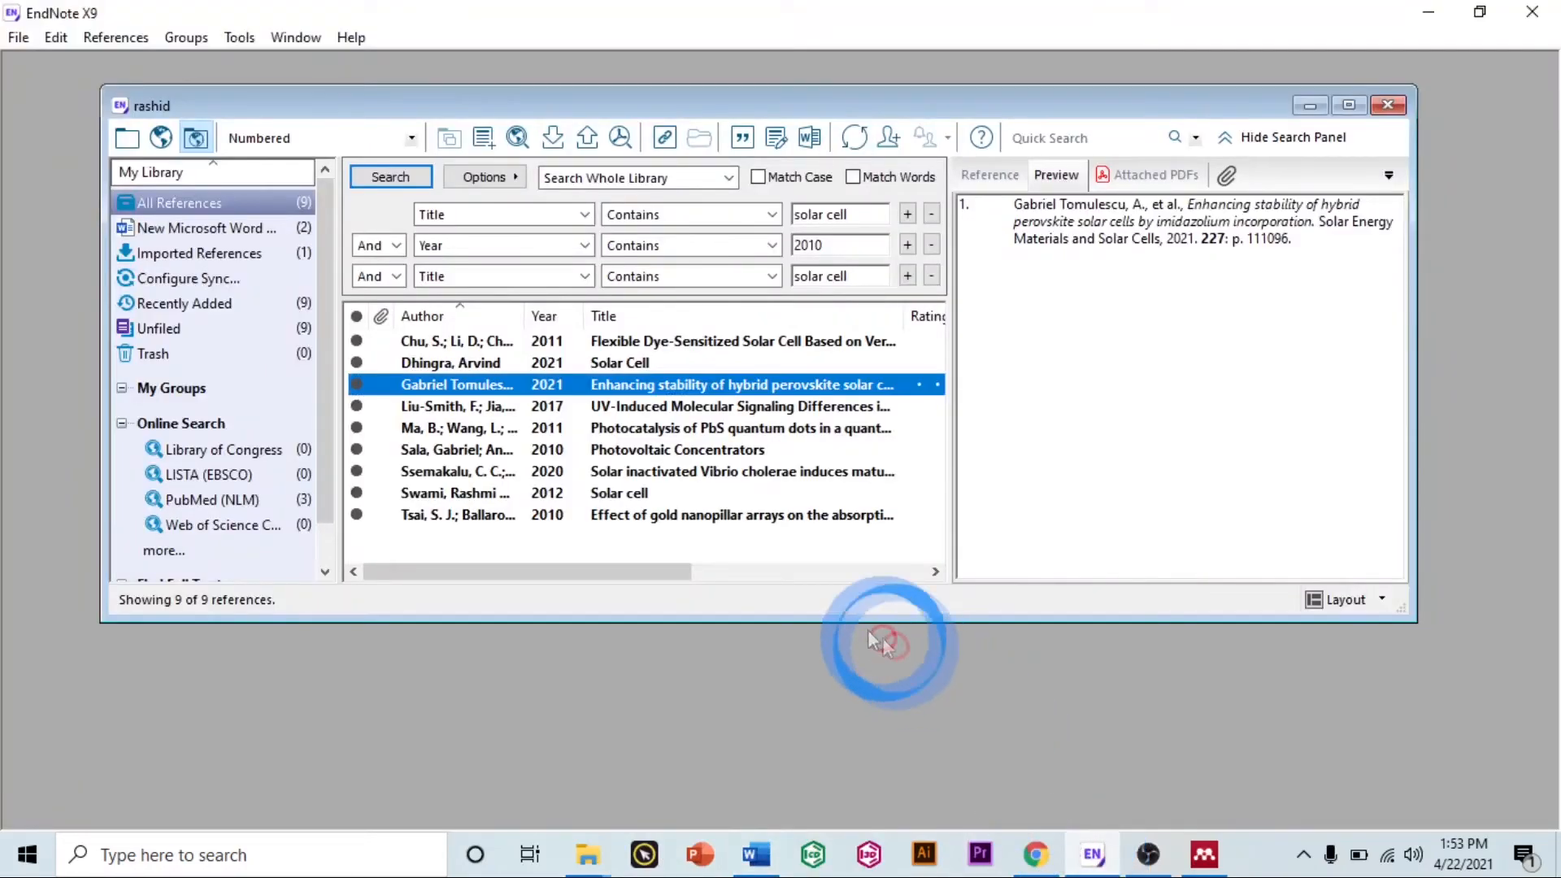
pyautogui.click(665, 429)
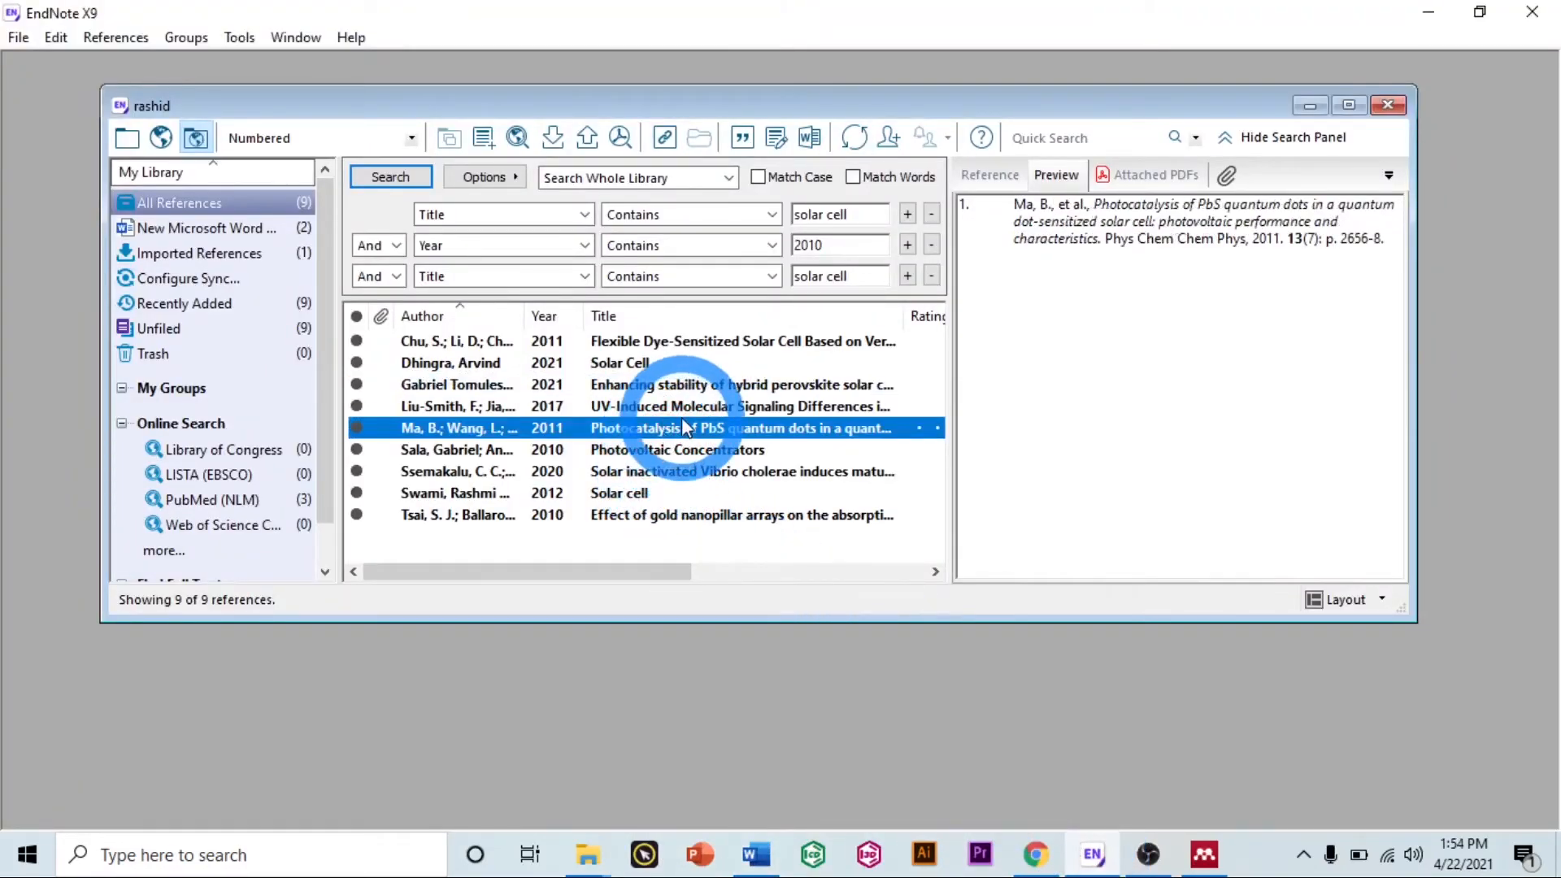
pyautogui.click(741, 137)
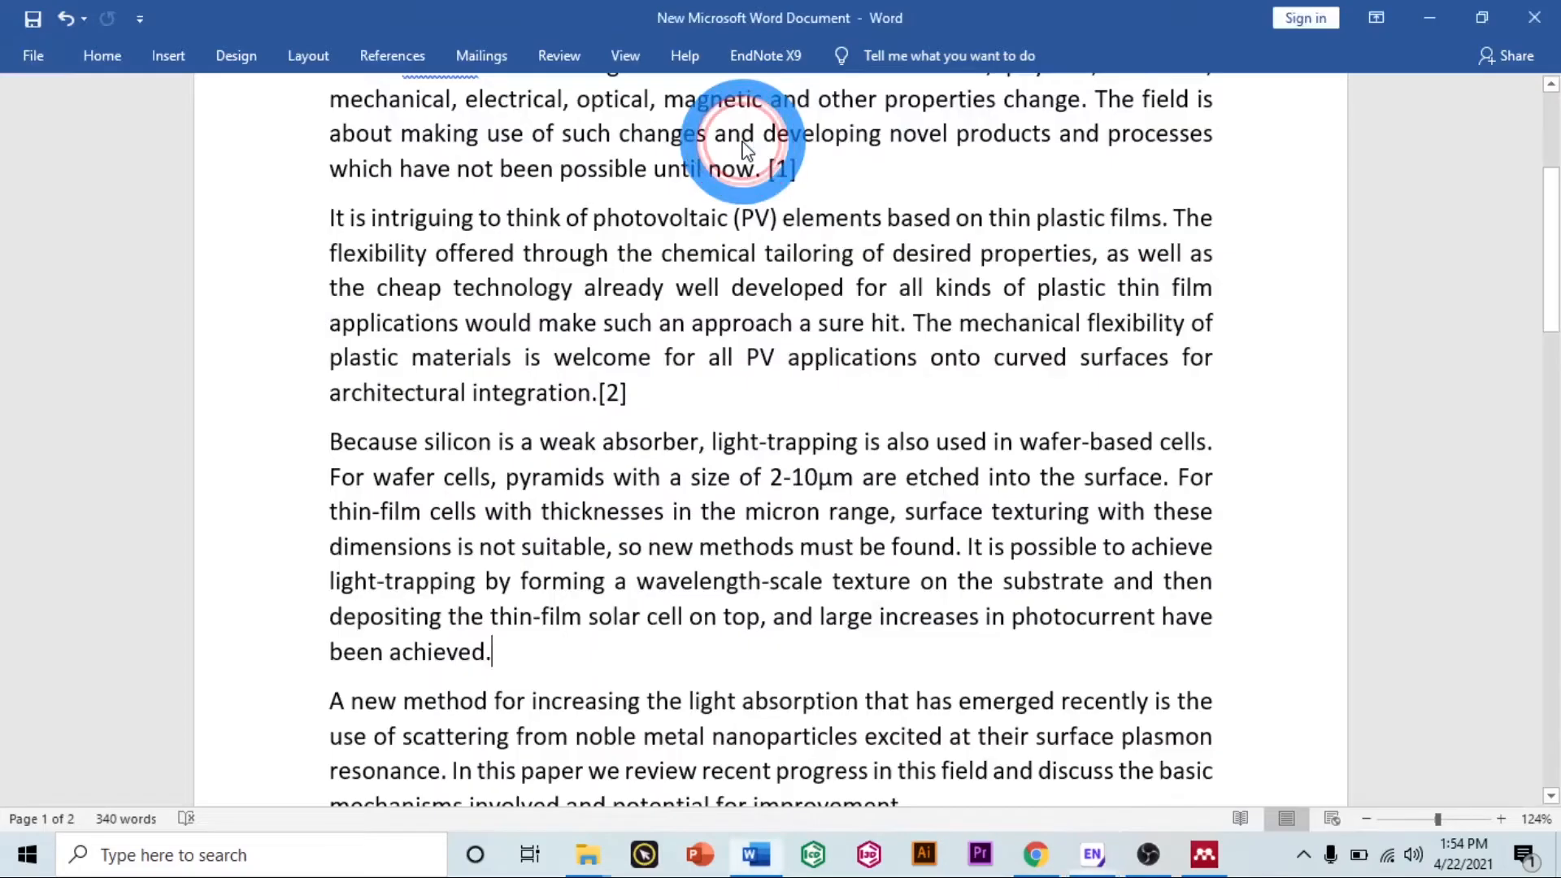
pyautogui.click(540, 664)
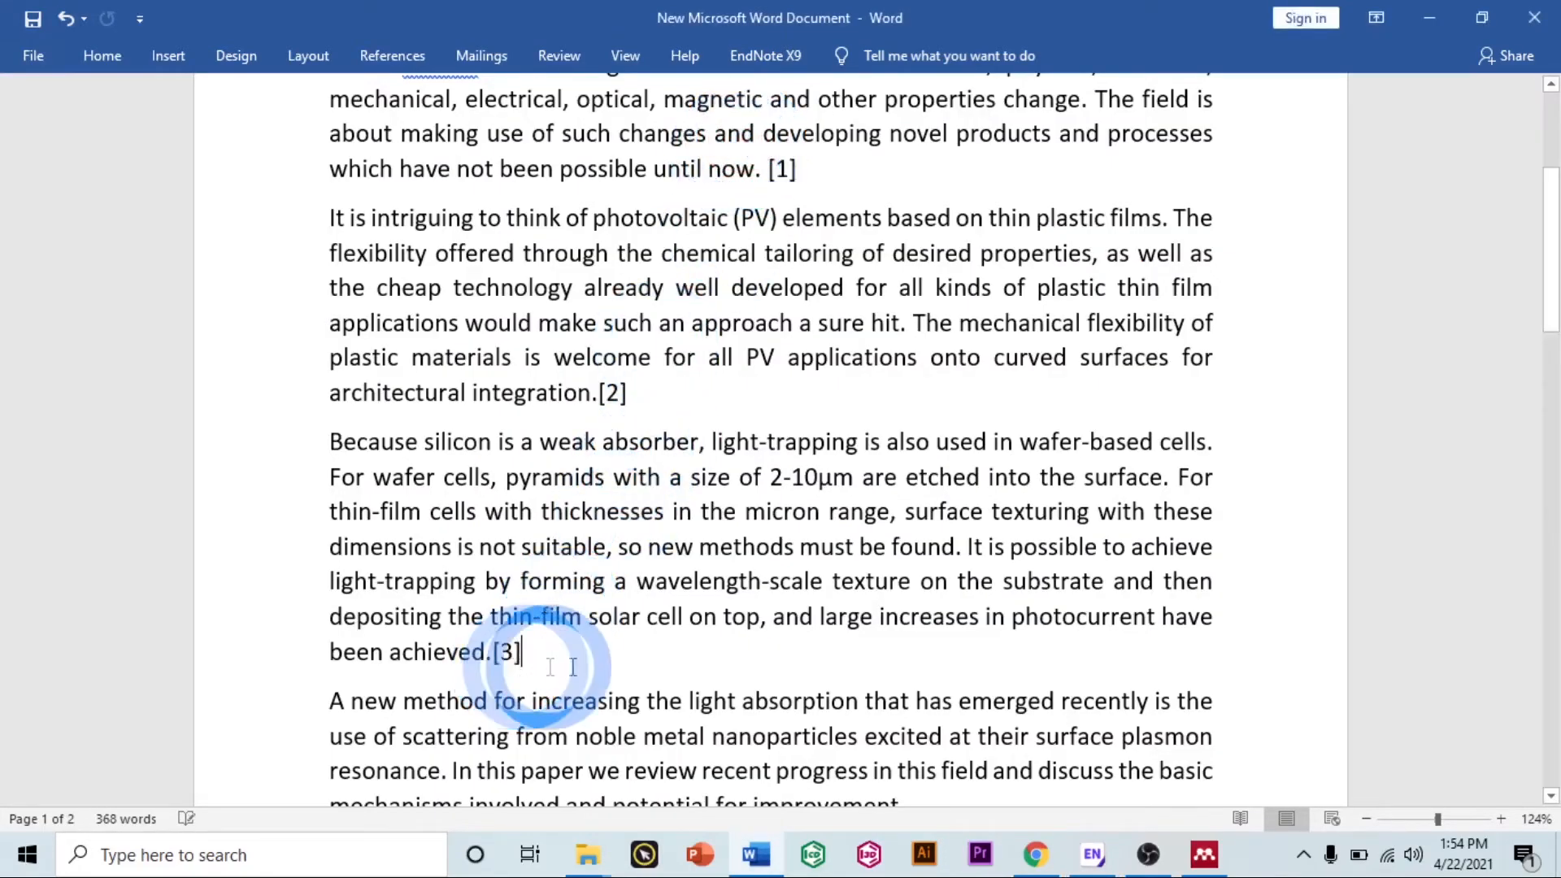
# Step: Cite the 2012 EndNote reference "Solar cell" at the end of the fourth paragraph, after "potential for improvement."
pyautogui.scroll(-2, 551, 666)
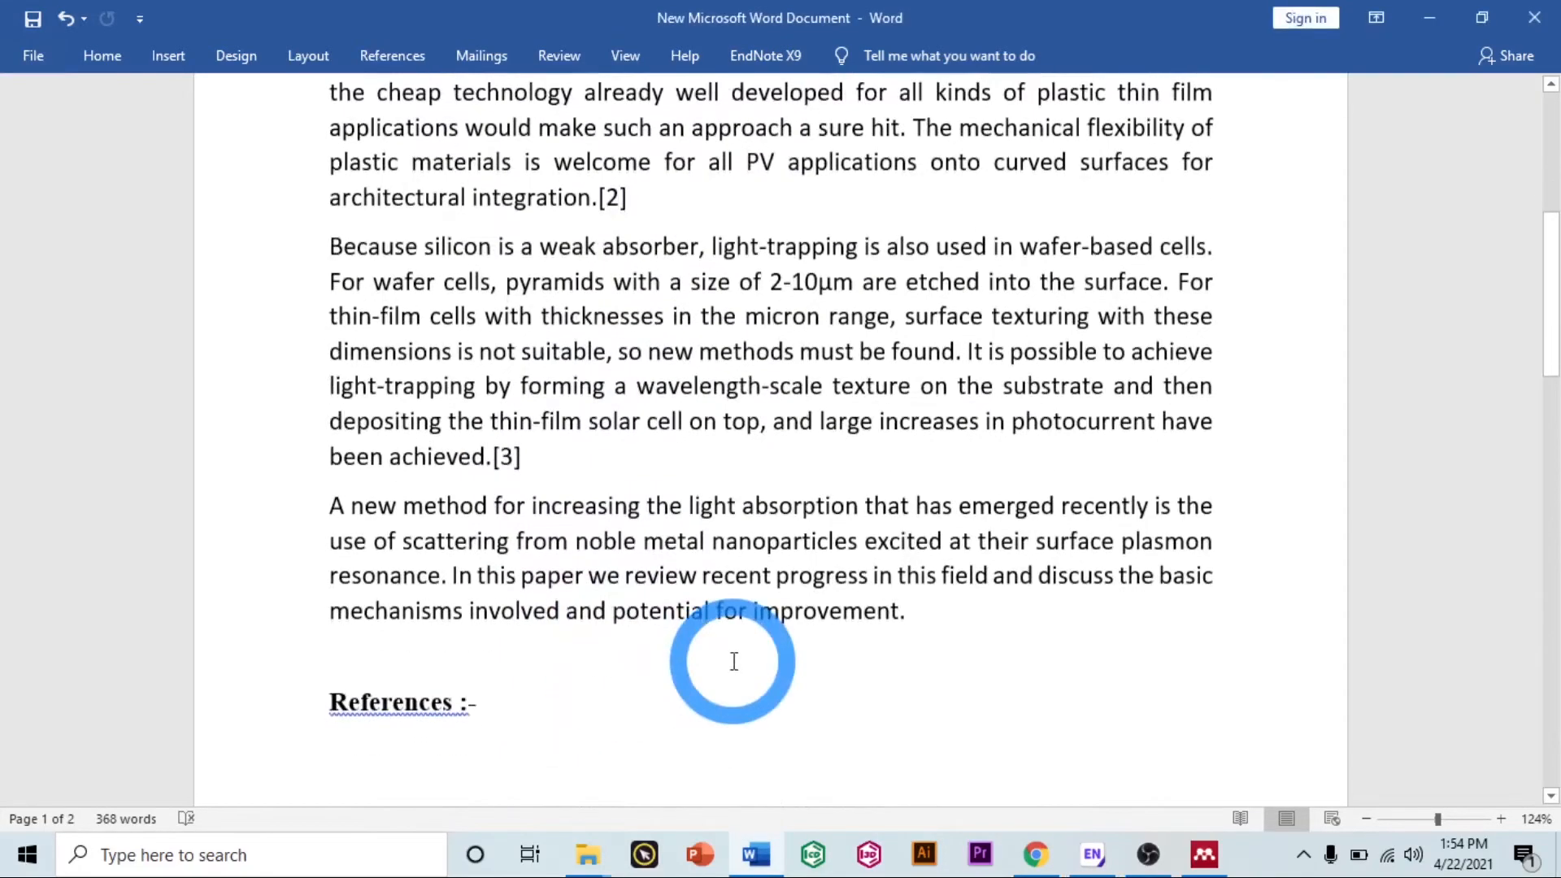
pyautogui.click(1092, 854)
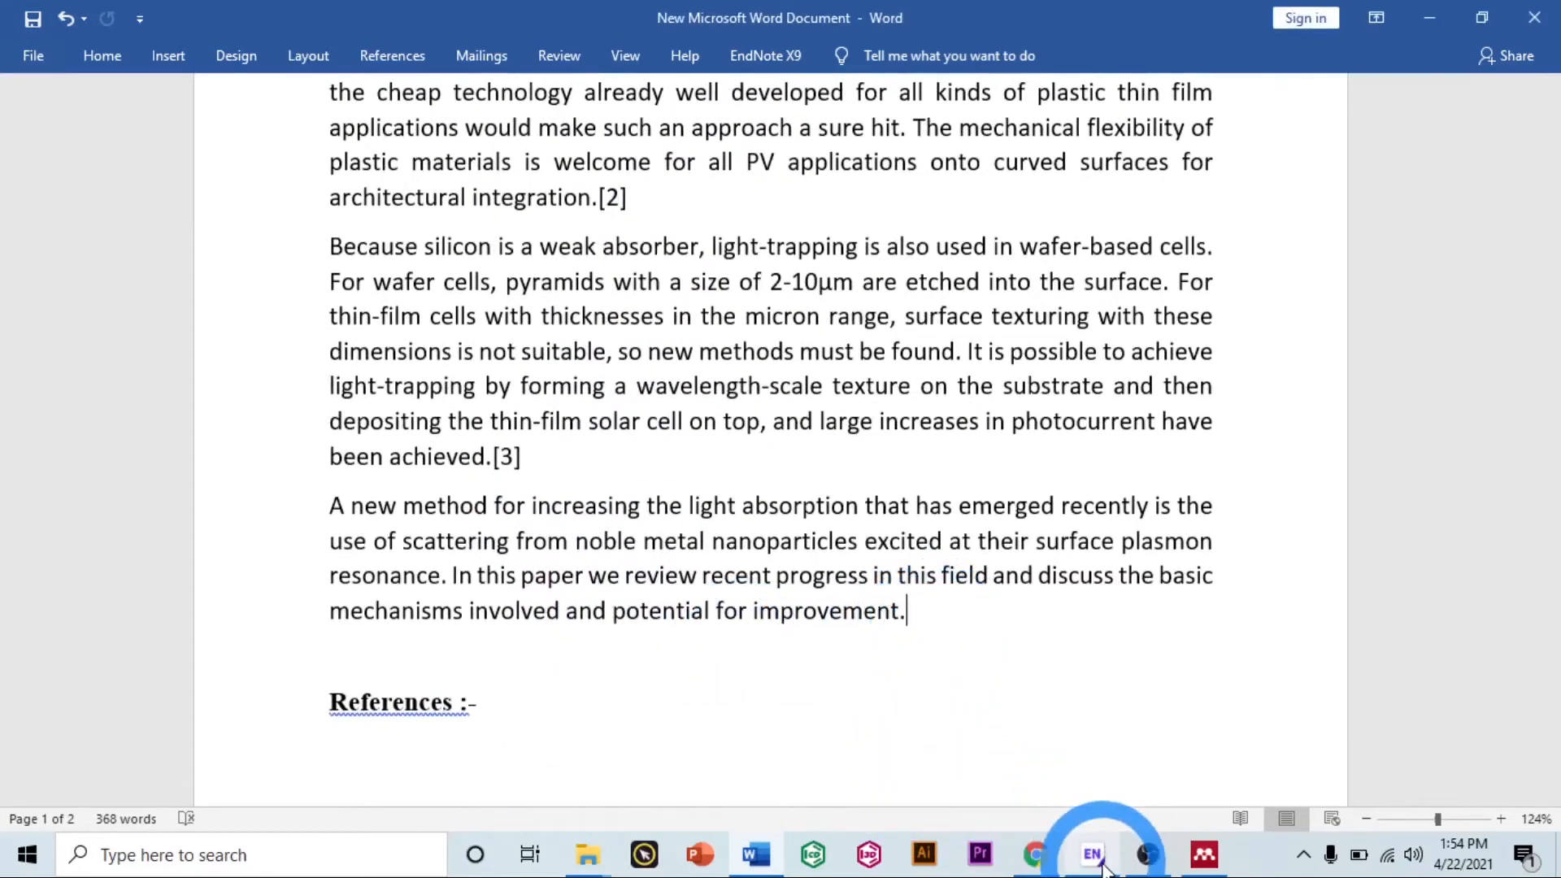
pyautogui.click(671, 519)
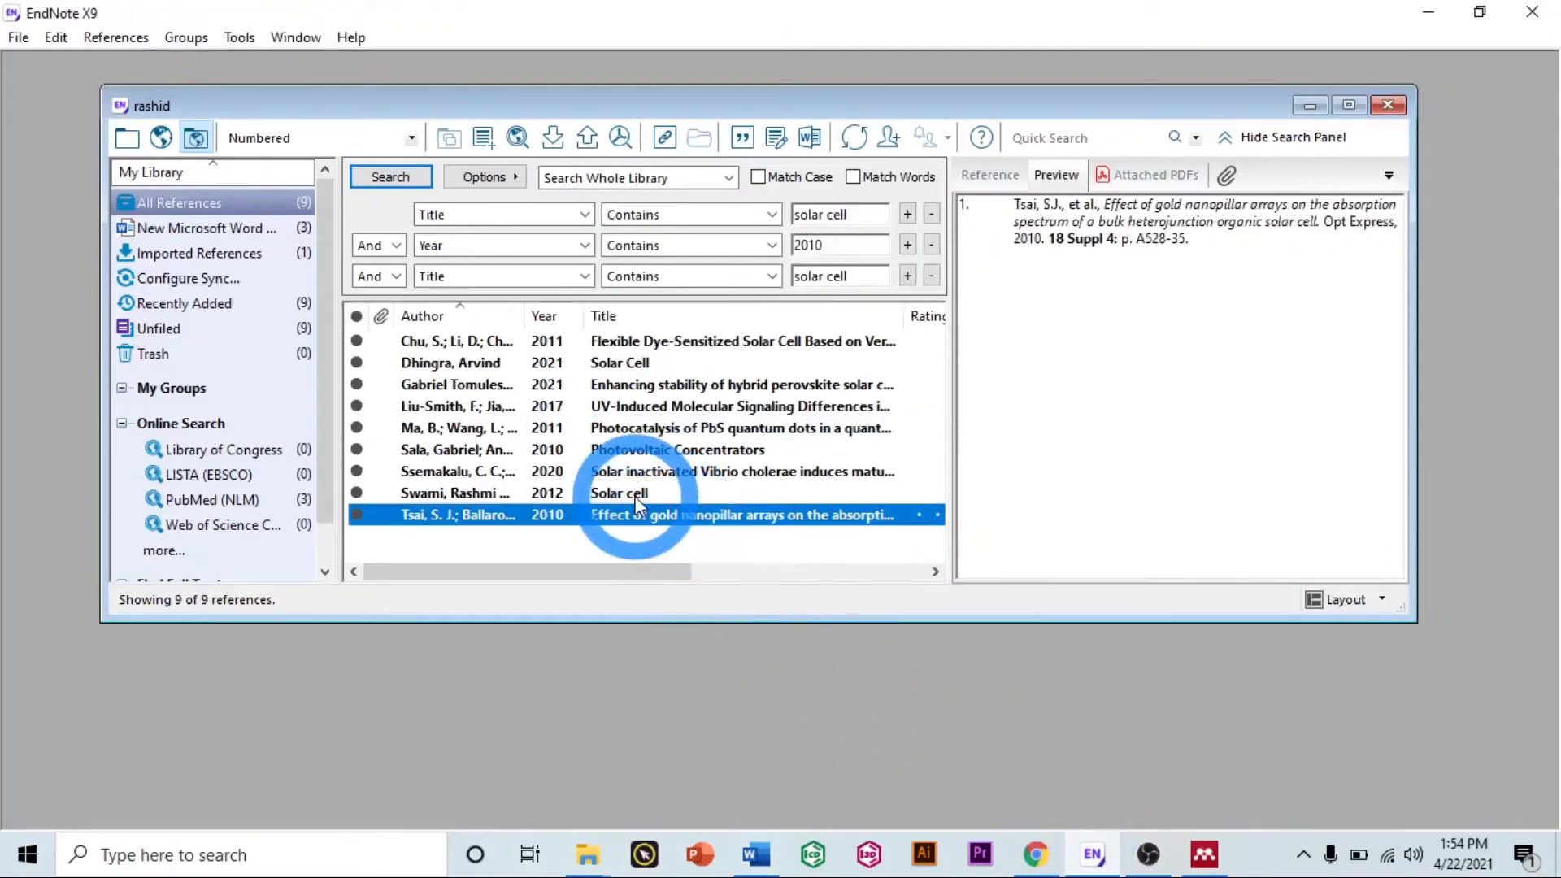
pyautogui.click(630, 493)
pyautogui.click(741, 138)
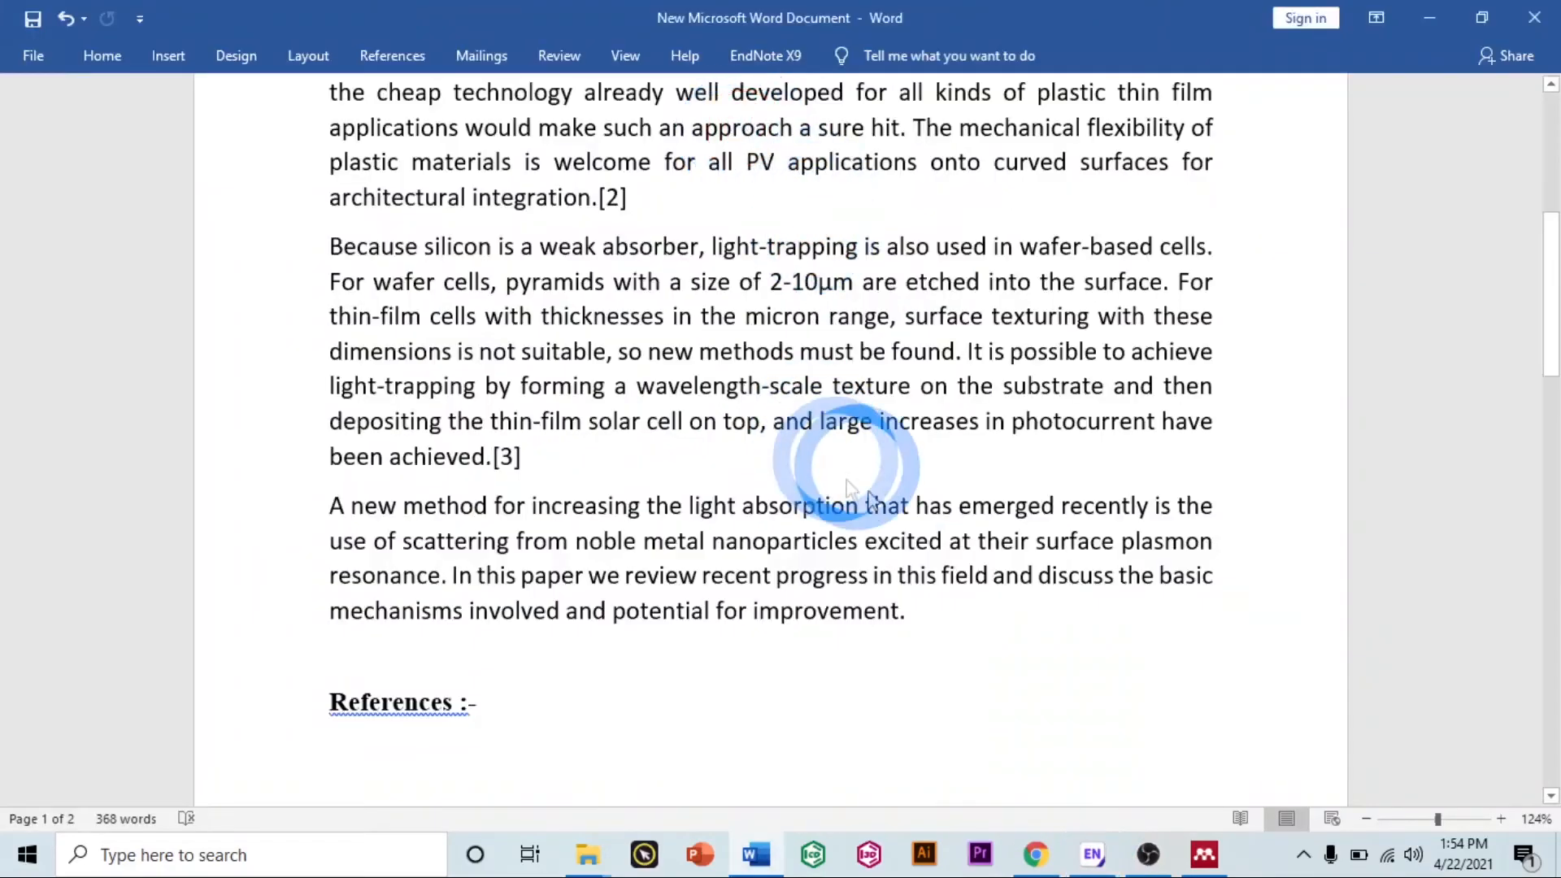
# Step: Switch the document's EndNote citation style to APA 6th and check the reformatted in-text citation ending the third paragraph
pyautogui.scroll(5, 925, 634)
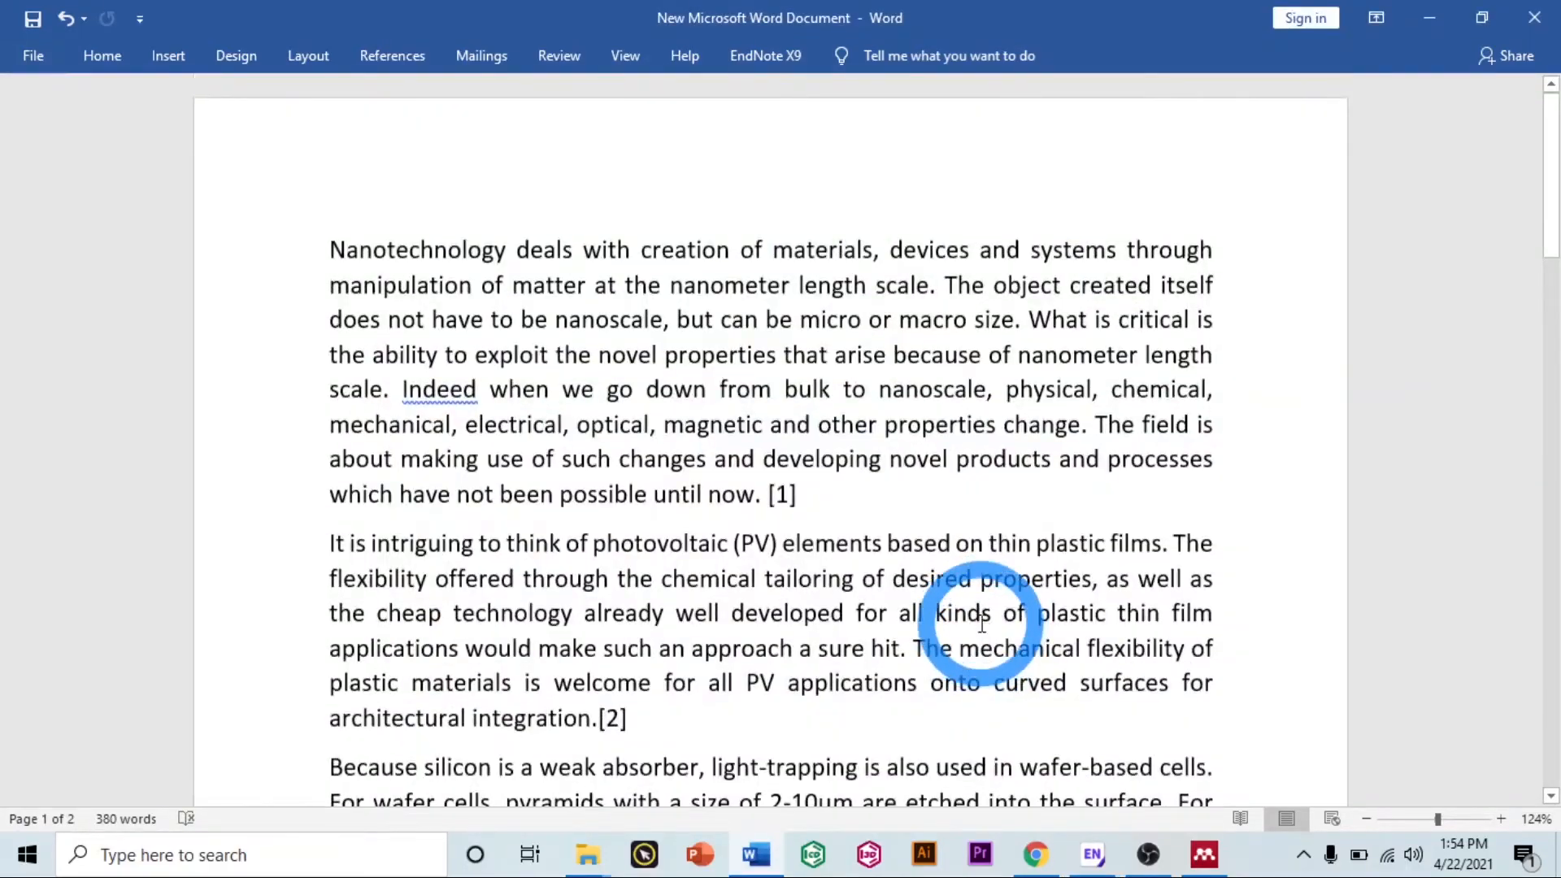
pyautogui.scroll(-7, 800, 443)
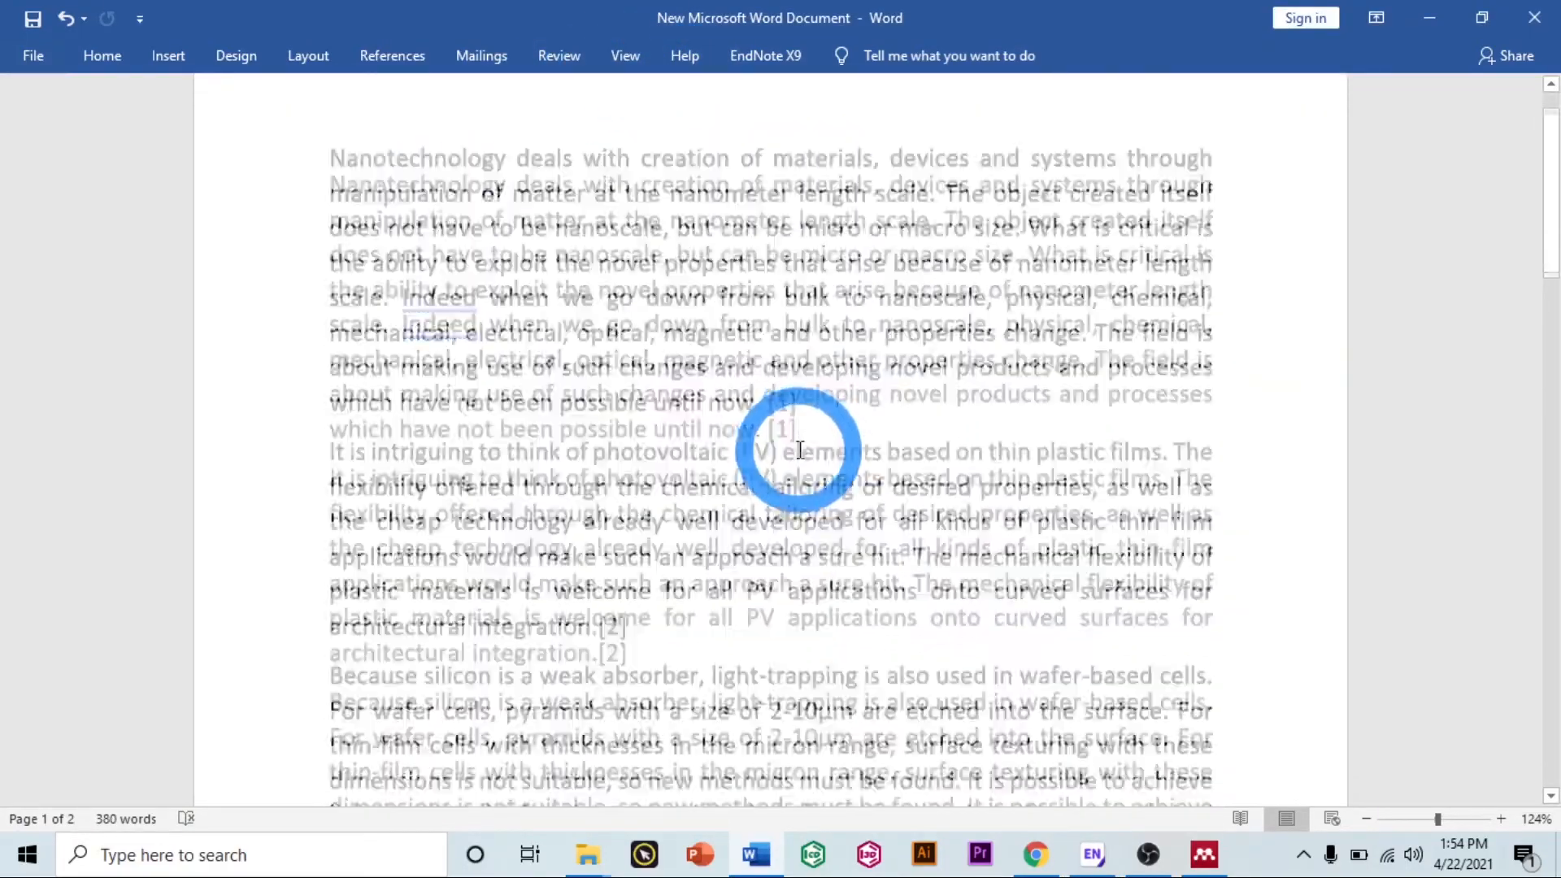
pyautogui.click(780, 58)
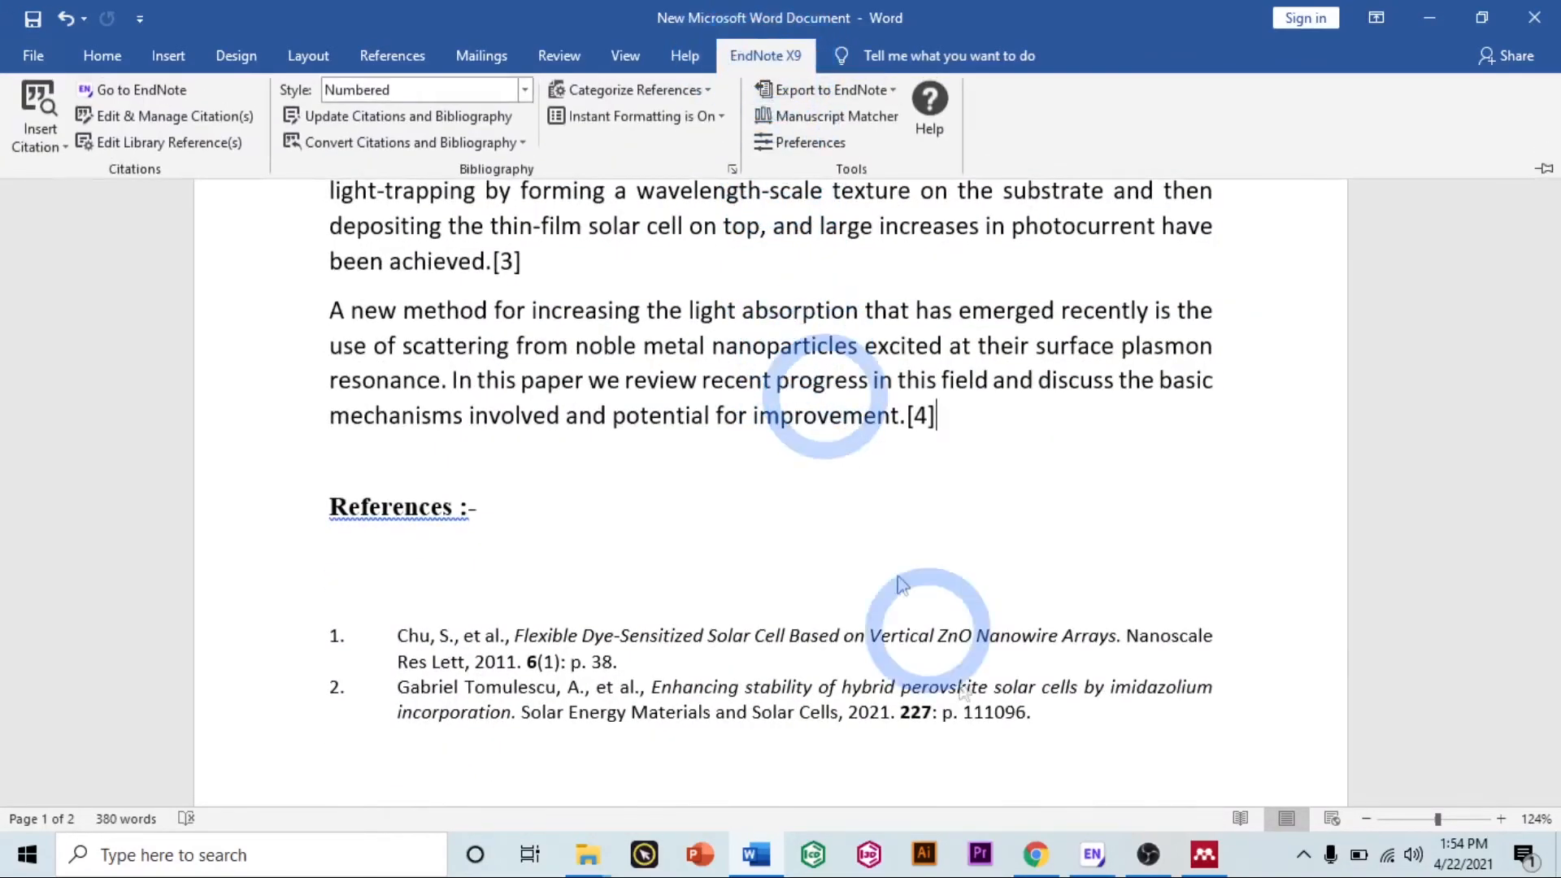
pyautogui.scroll(4, 674, 296)
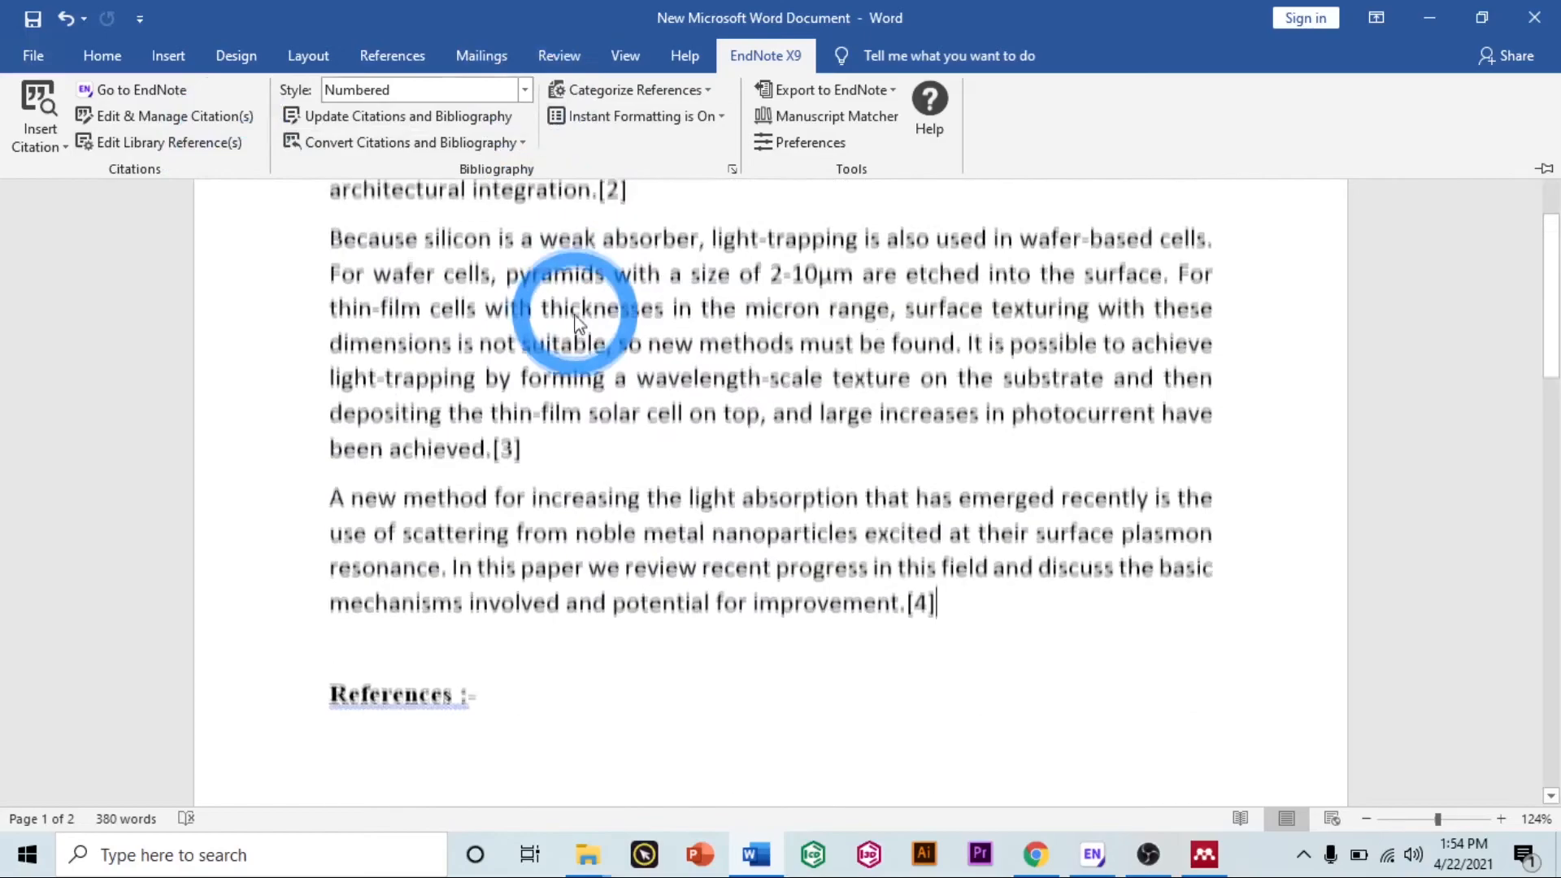
pyautogui.click(474, 109)
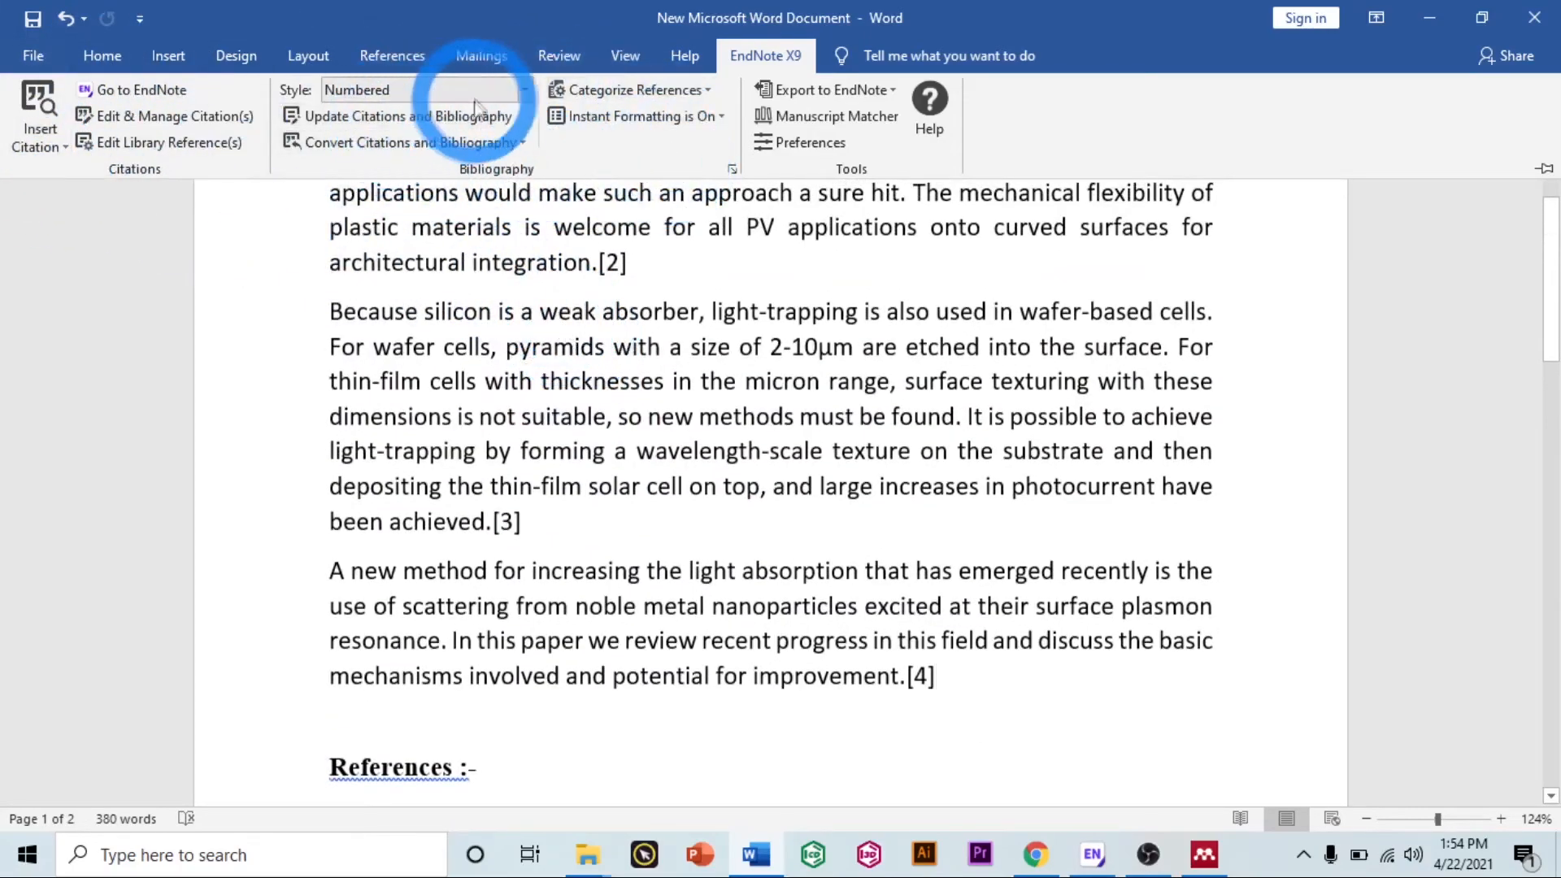
pyautogui.click(525, 91)
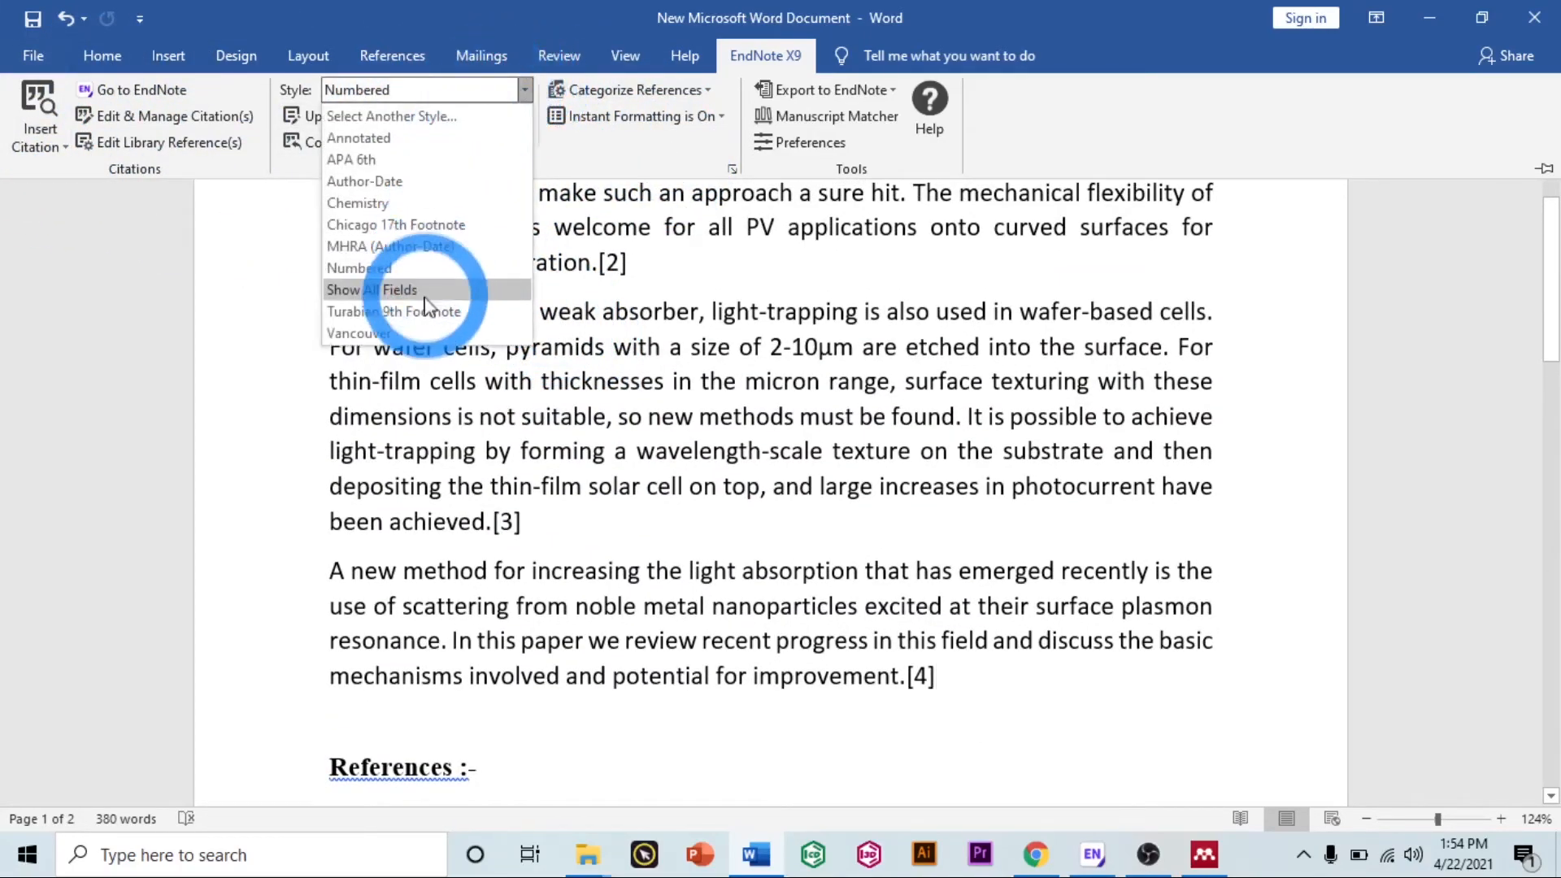
pyautogui.click(429, 160)
pyautogui.click(579, 589)
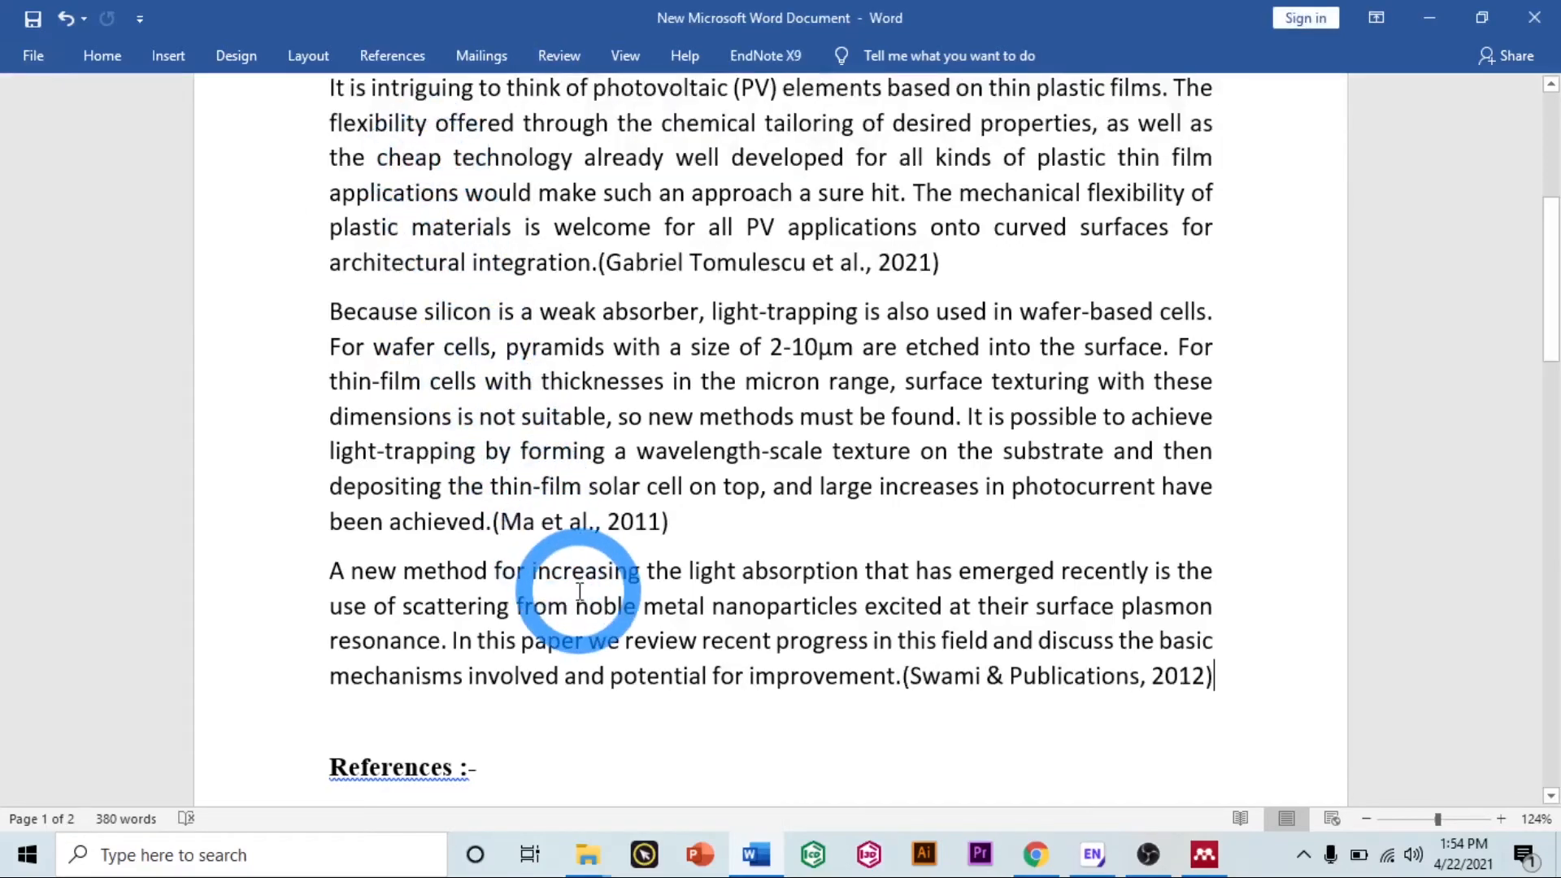
pyautogui.moveTo(499, 521); pyautogui.dragTo(680, 521)
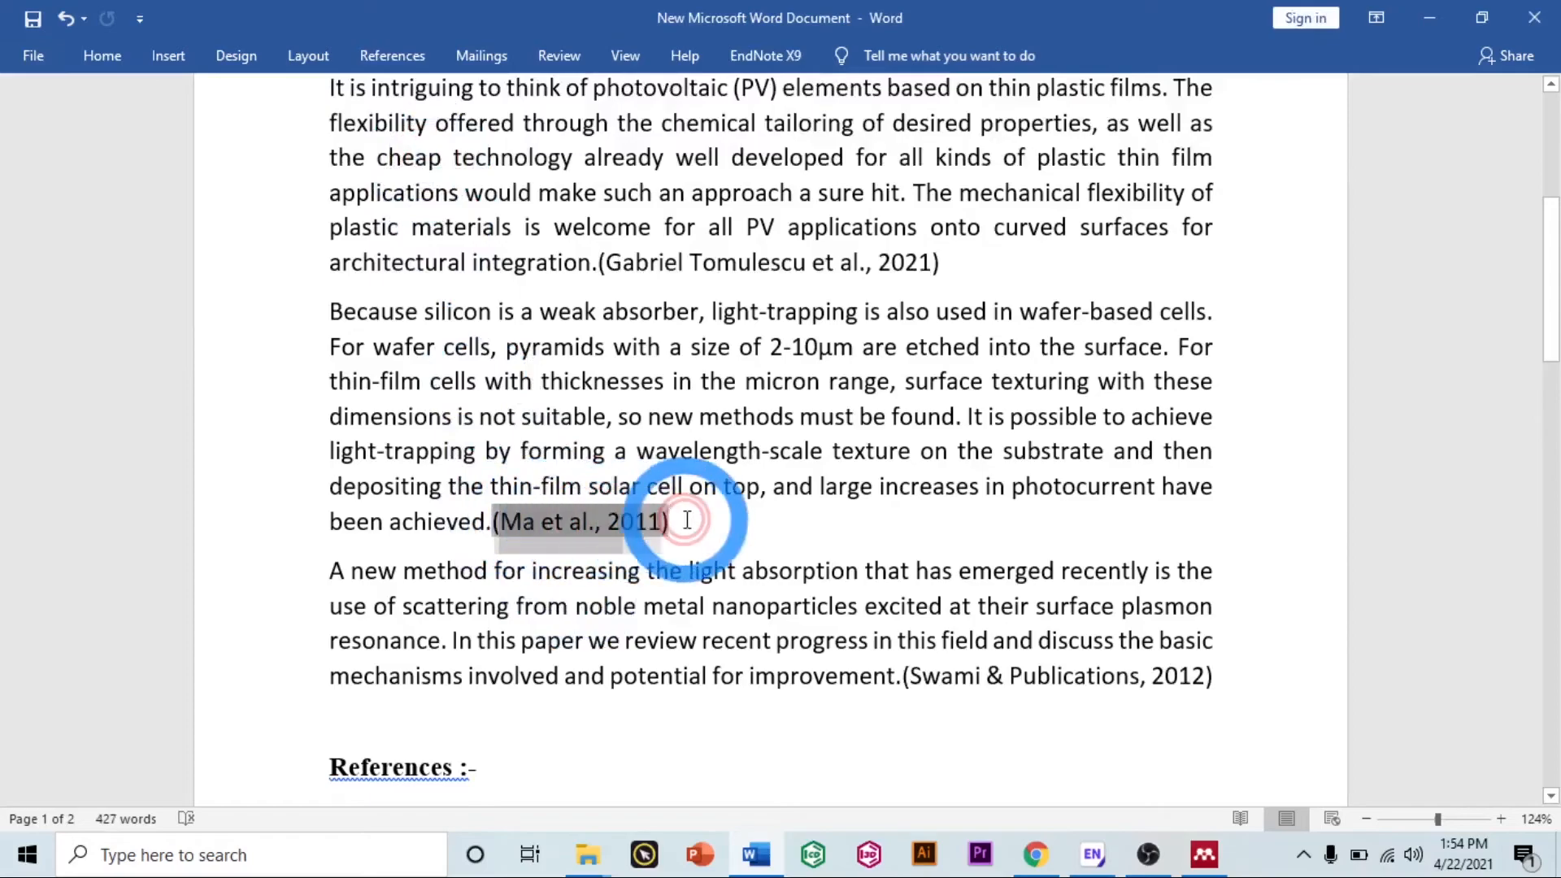
pyautogui.click(699, 532)
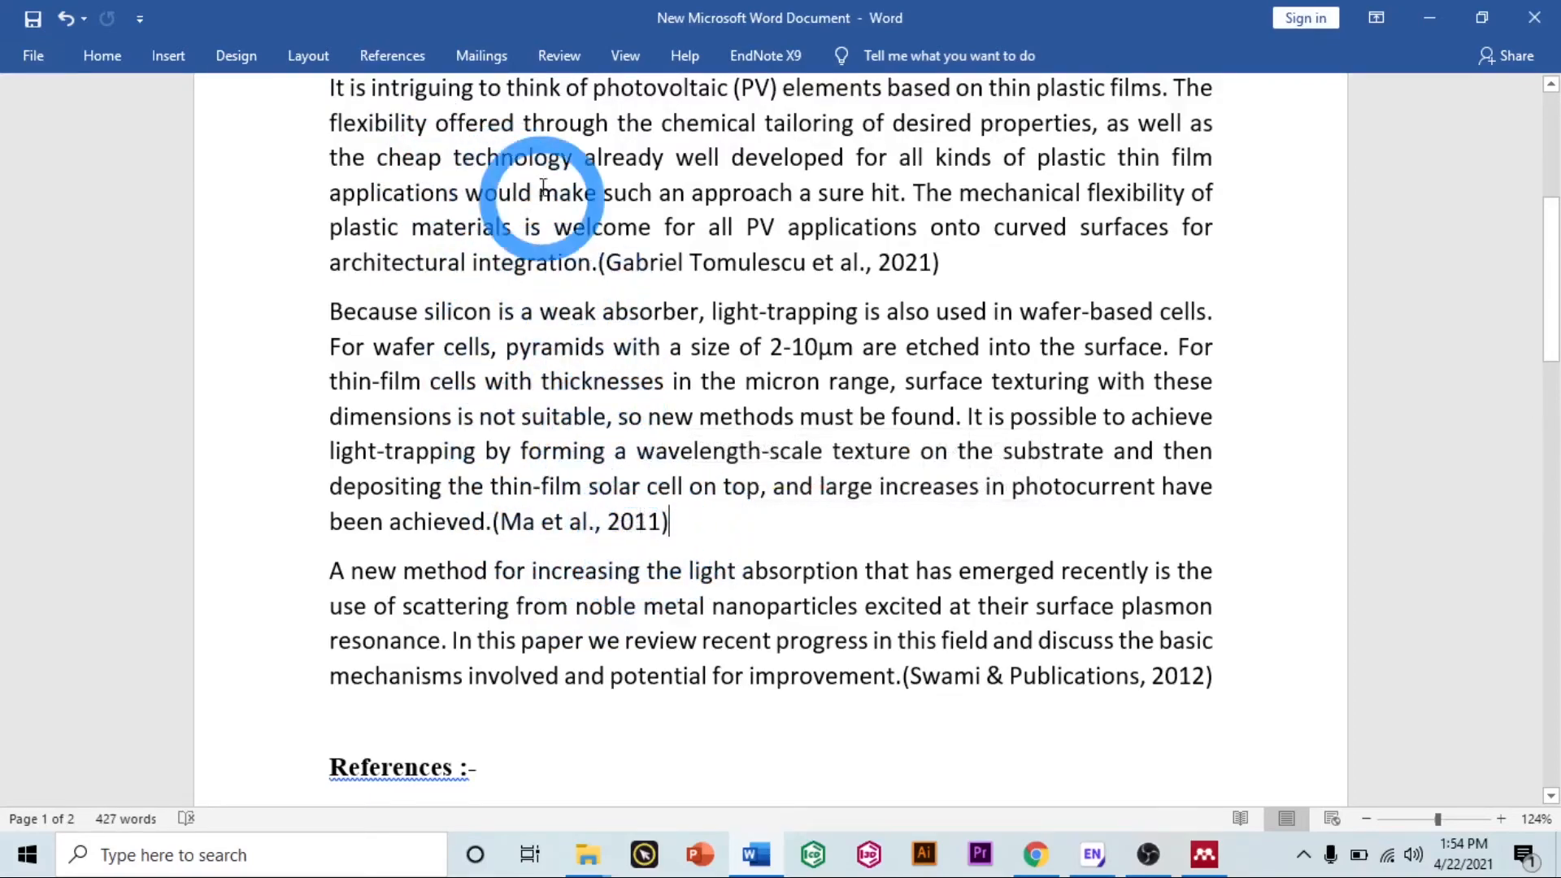
# Step: Switch to EndNote and browse the full list of output styles beyond the default favourites, then close it without choosing one
pyautogui.click(765, 55)
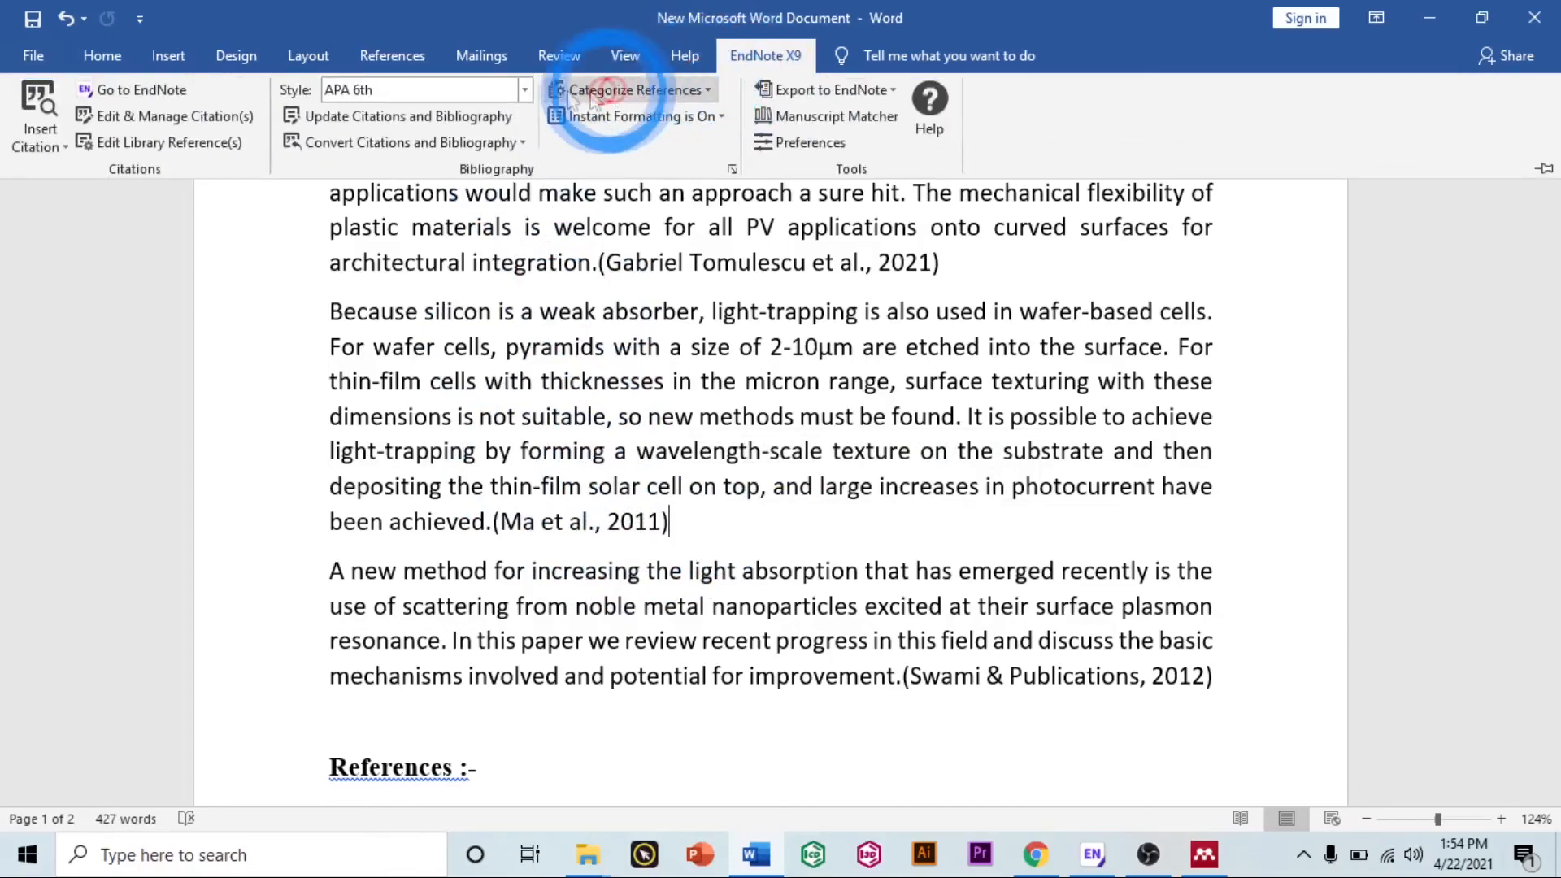
pyautogui.click(439, 90)
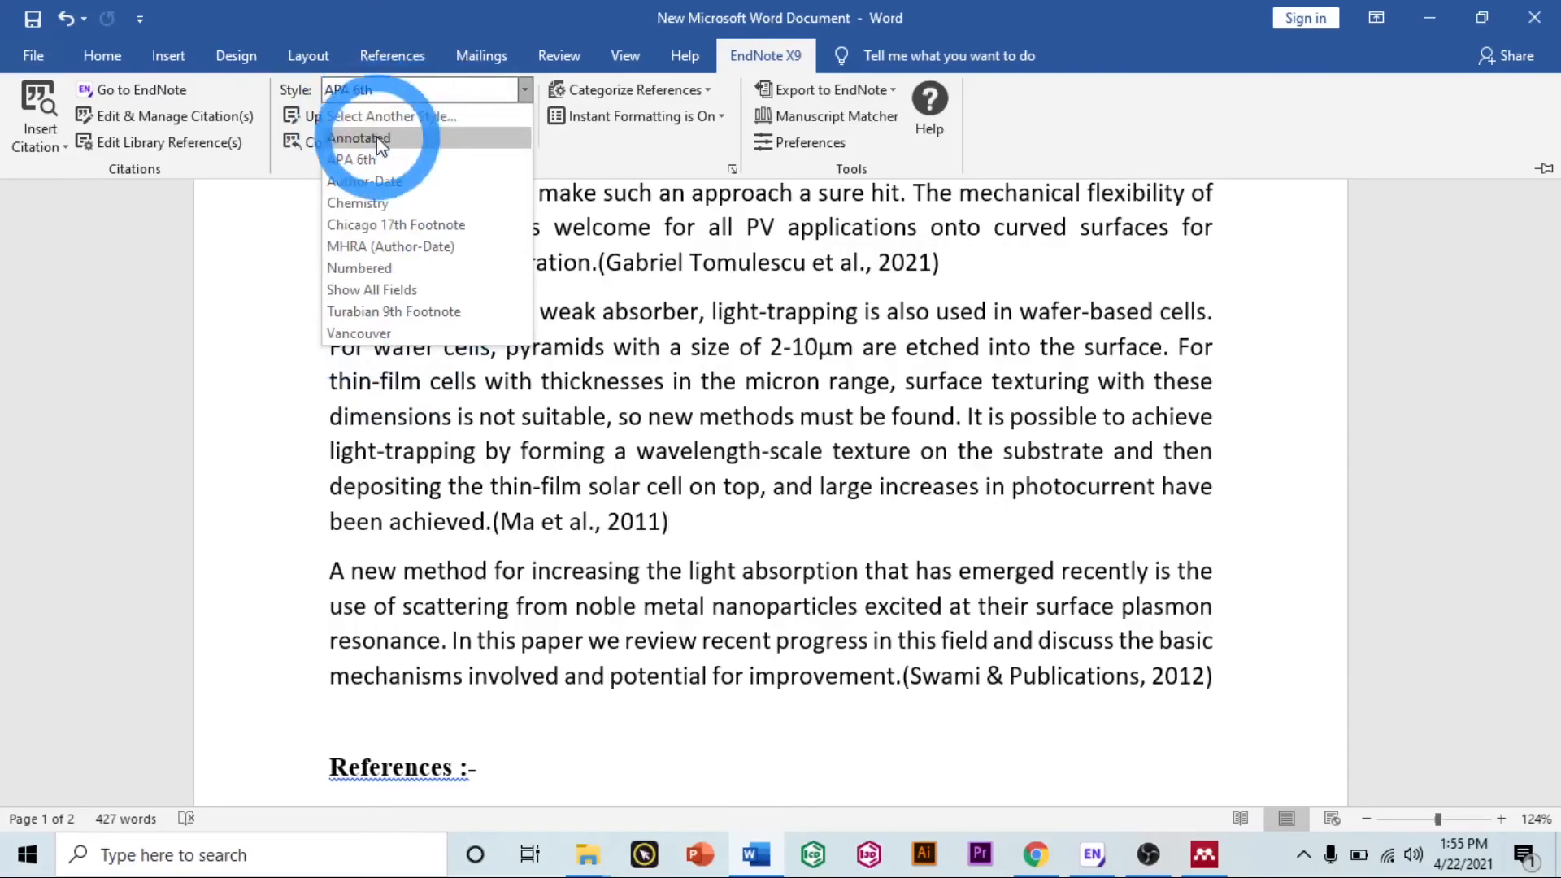
pyautogui.click(281, 225)
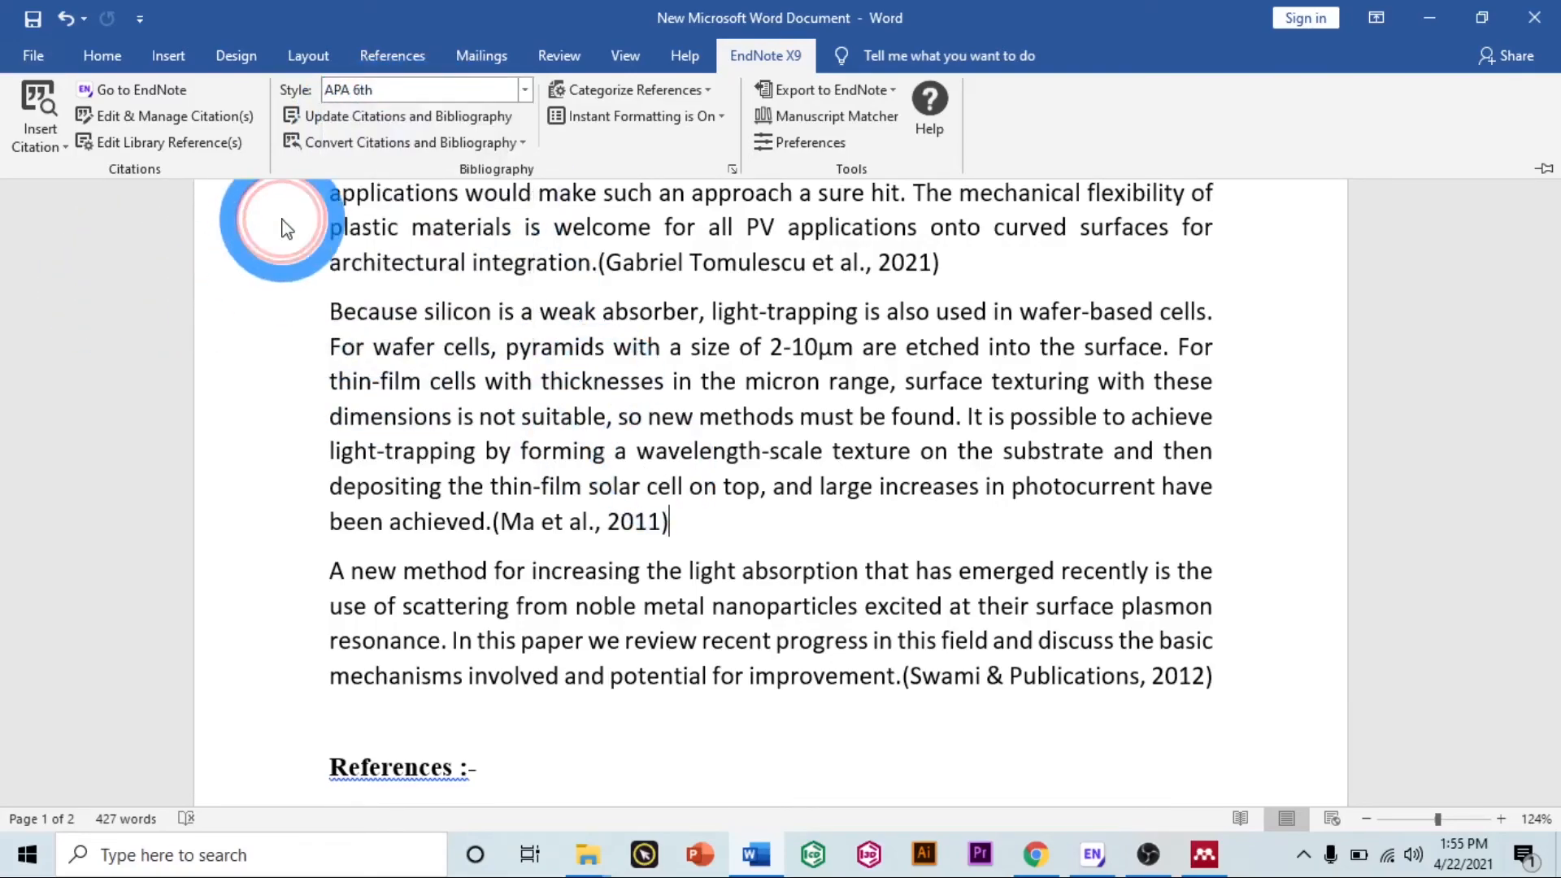
pyautogui.click(1092, 856)
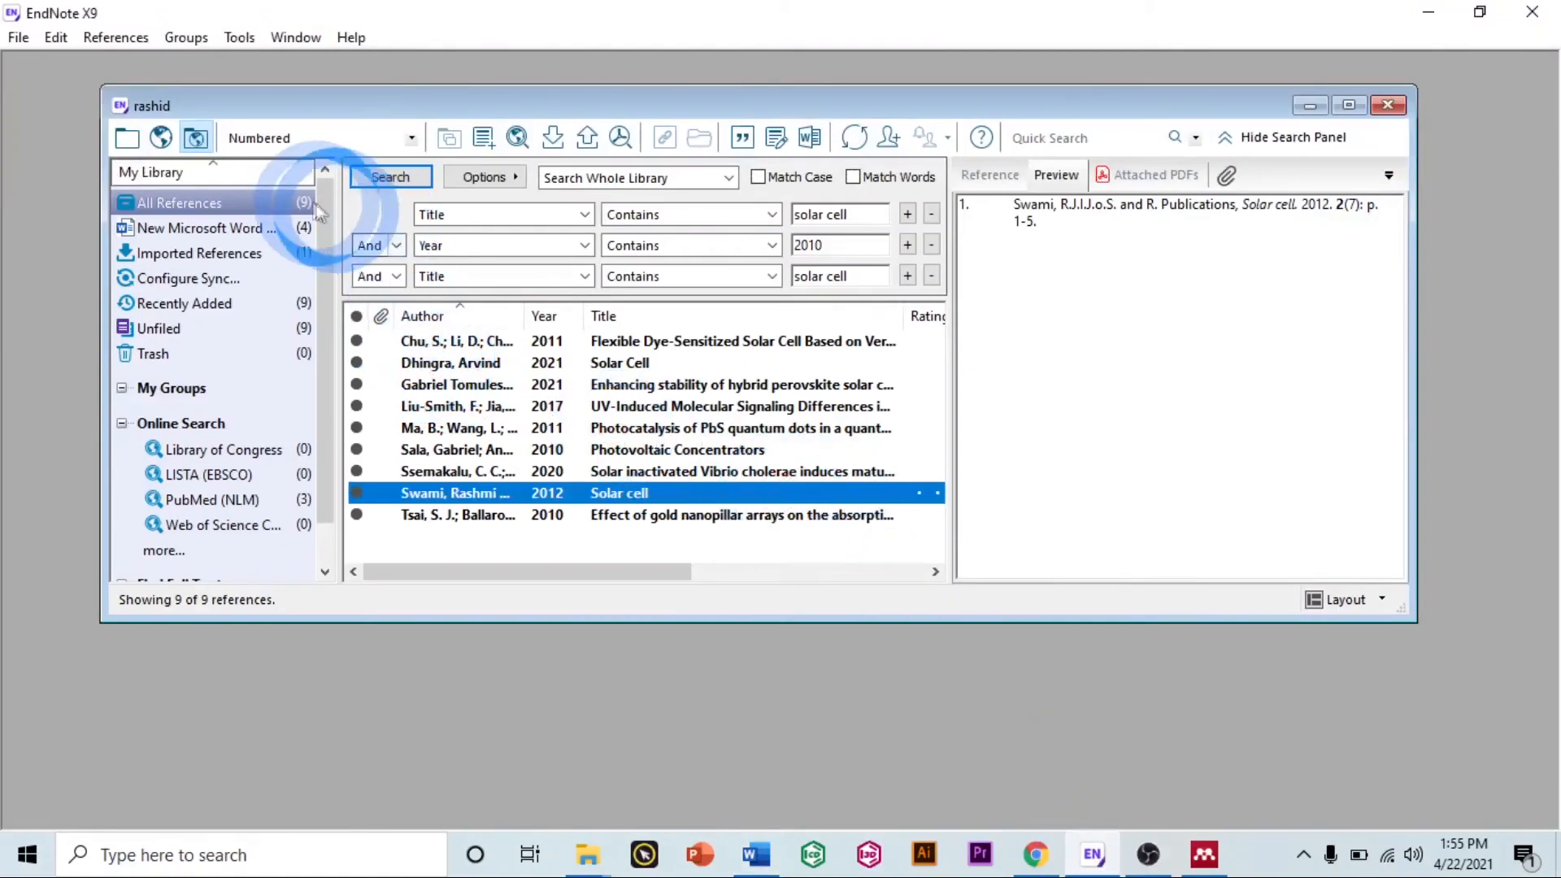
pyautogui.click(370, 134)
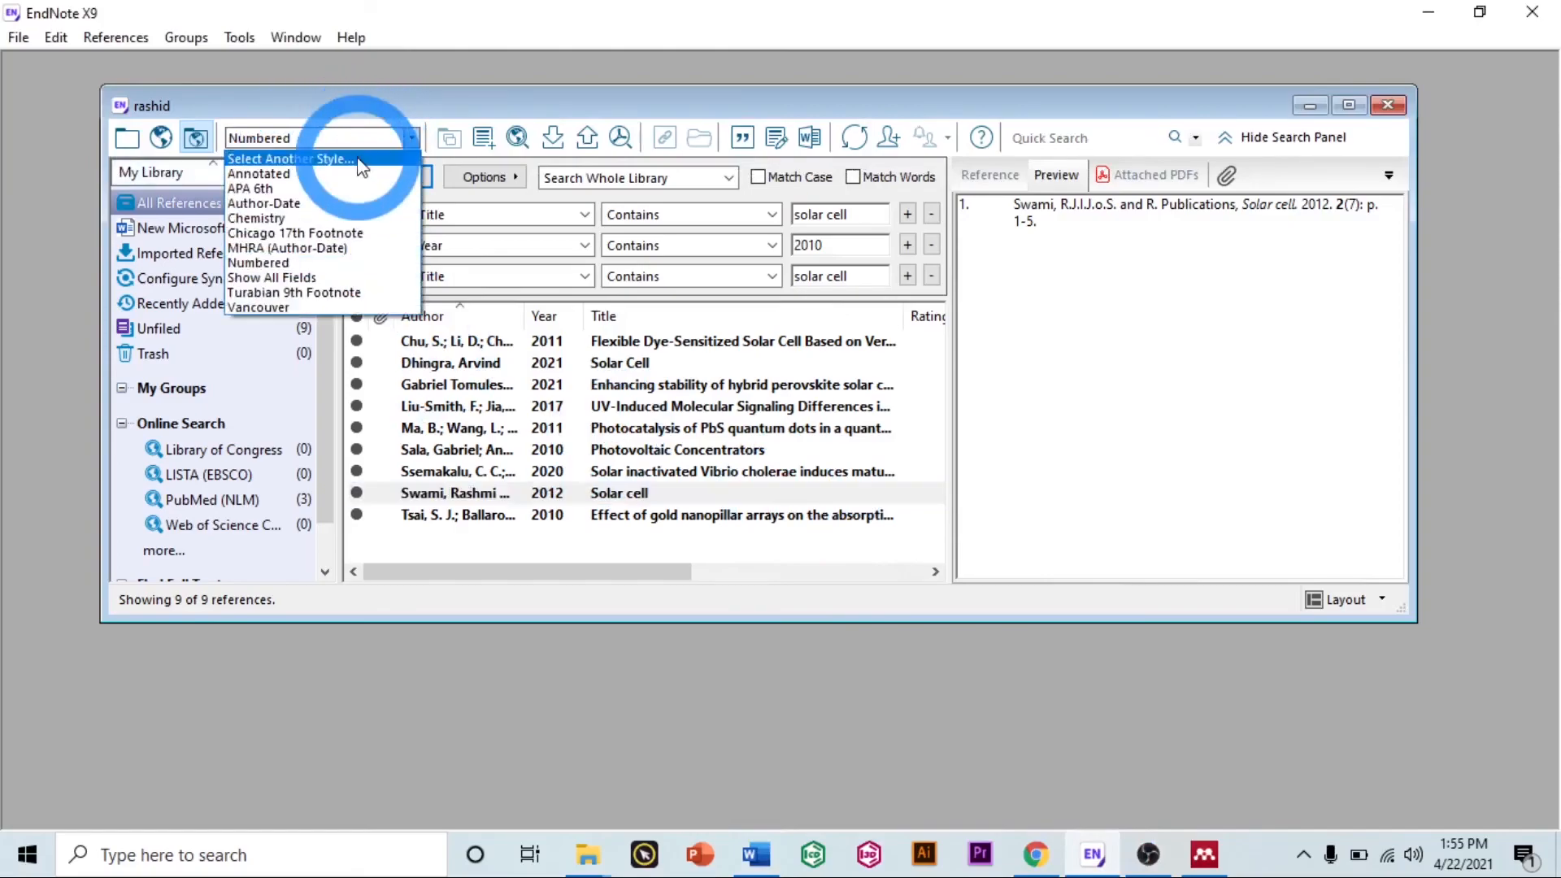
pyautogui.click(289, 159)
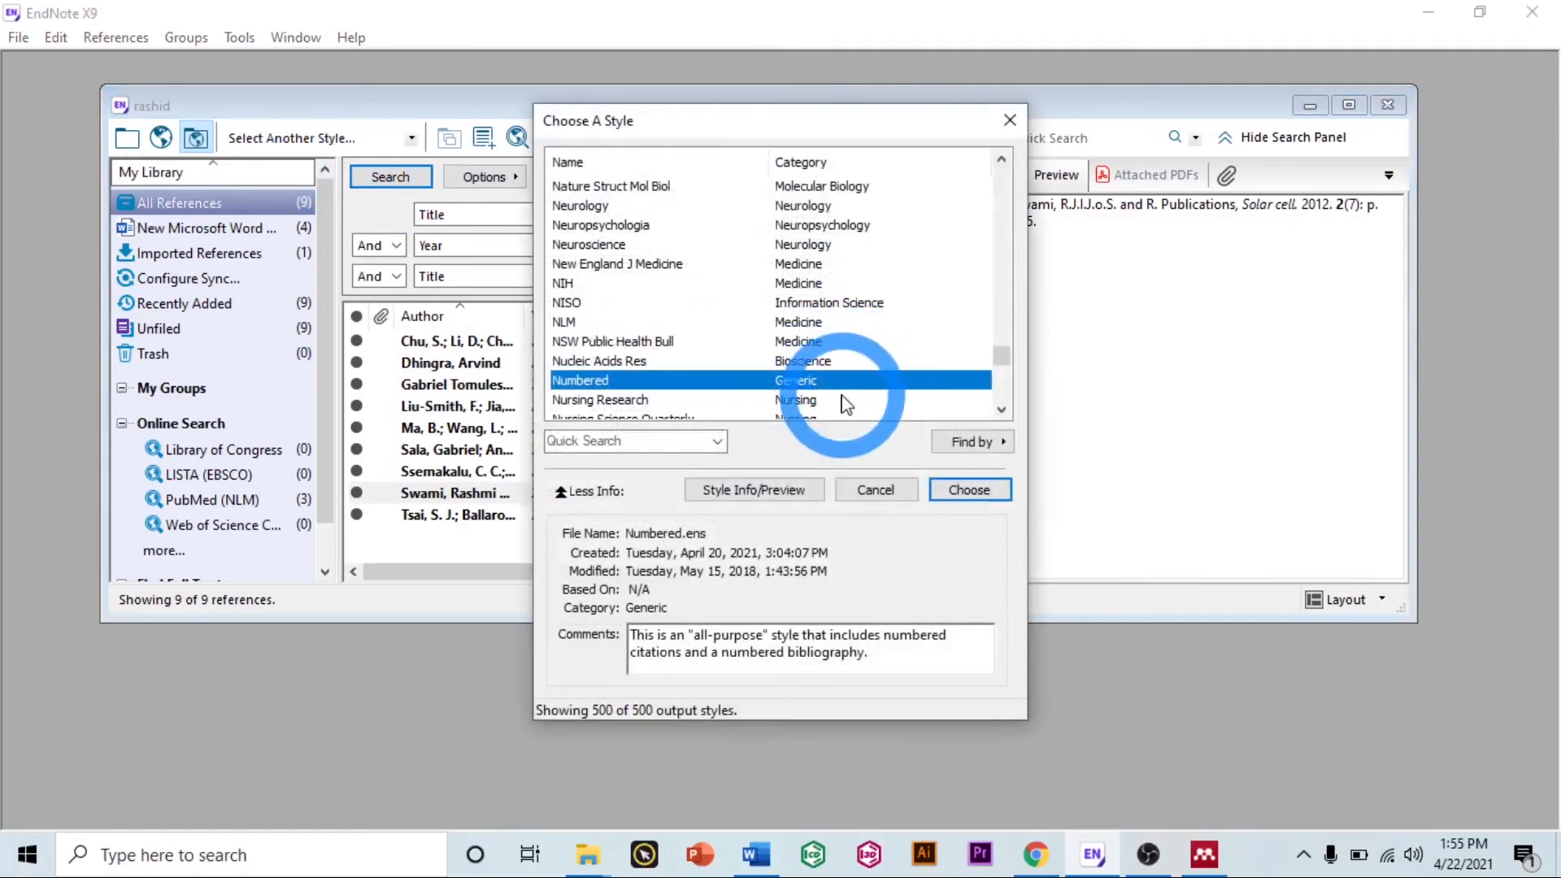
pyautogui.scroll(10, 845, 362)
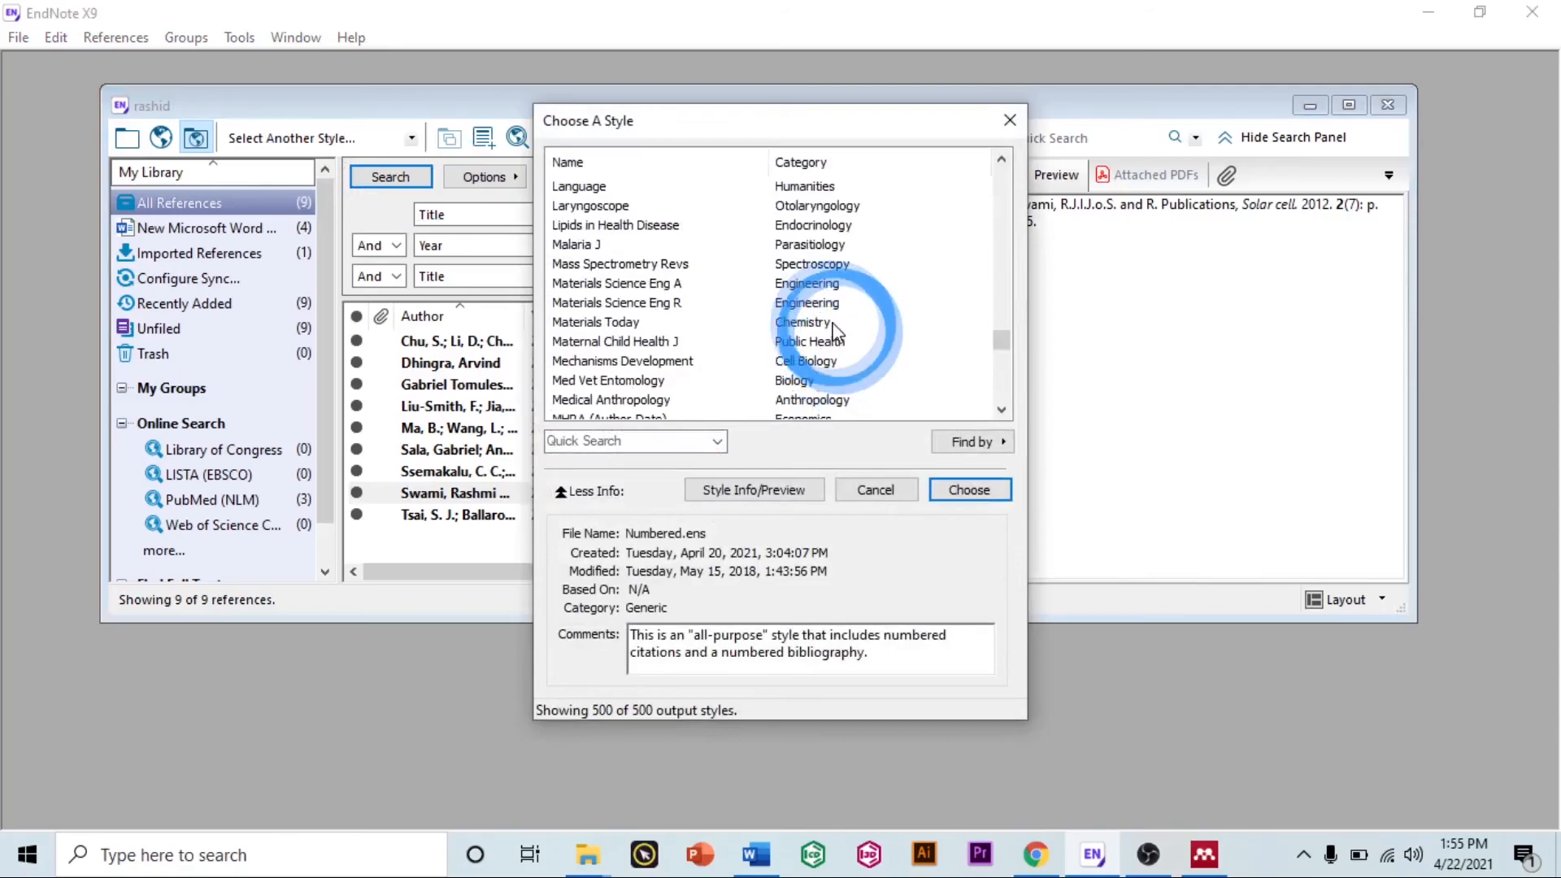
pyautogui.scroll(20, 845, 324)
pyautogui.scroll(-20, 848, 326)
pyautogui.scroll(-15, 849, 325)
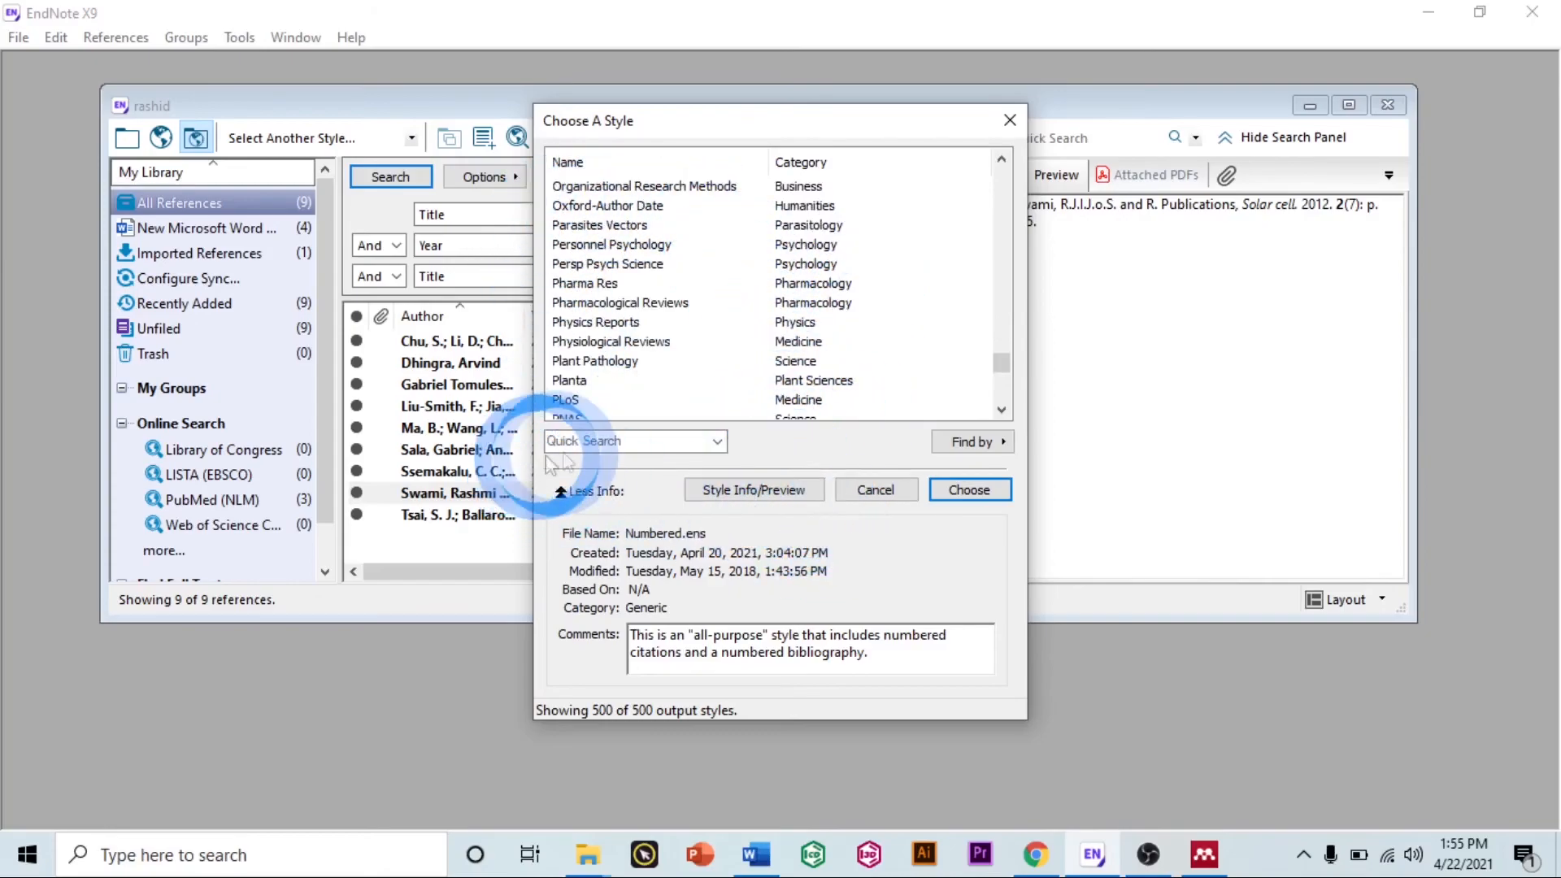
pyautogui.click(618, 444)
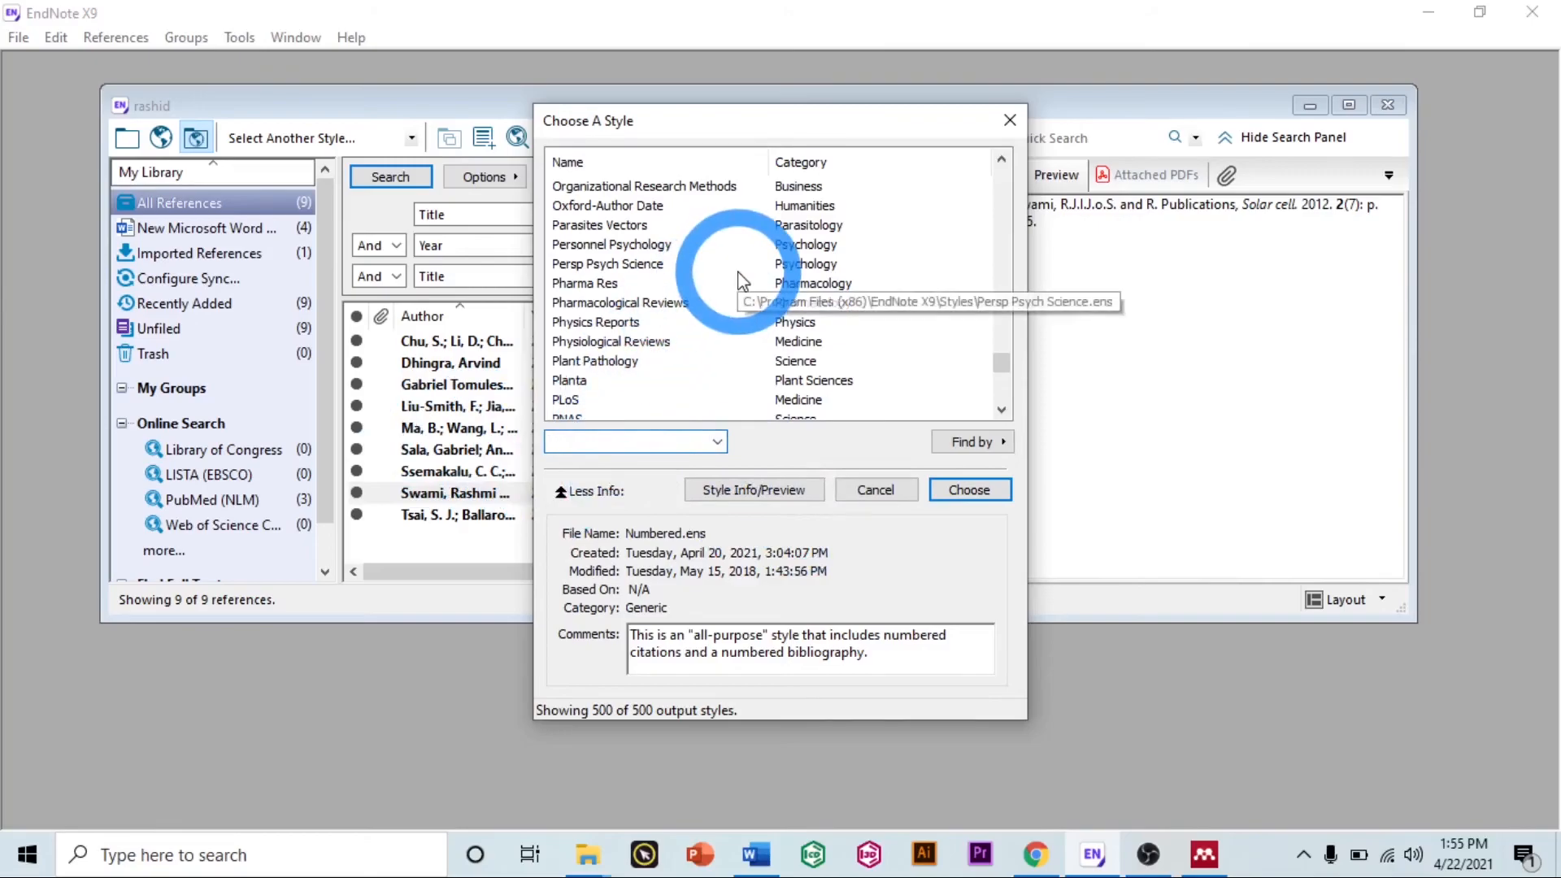
pyautogui.click(1009, 122)
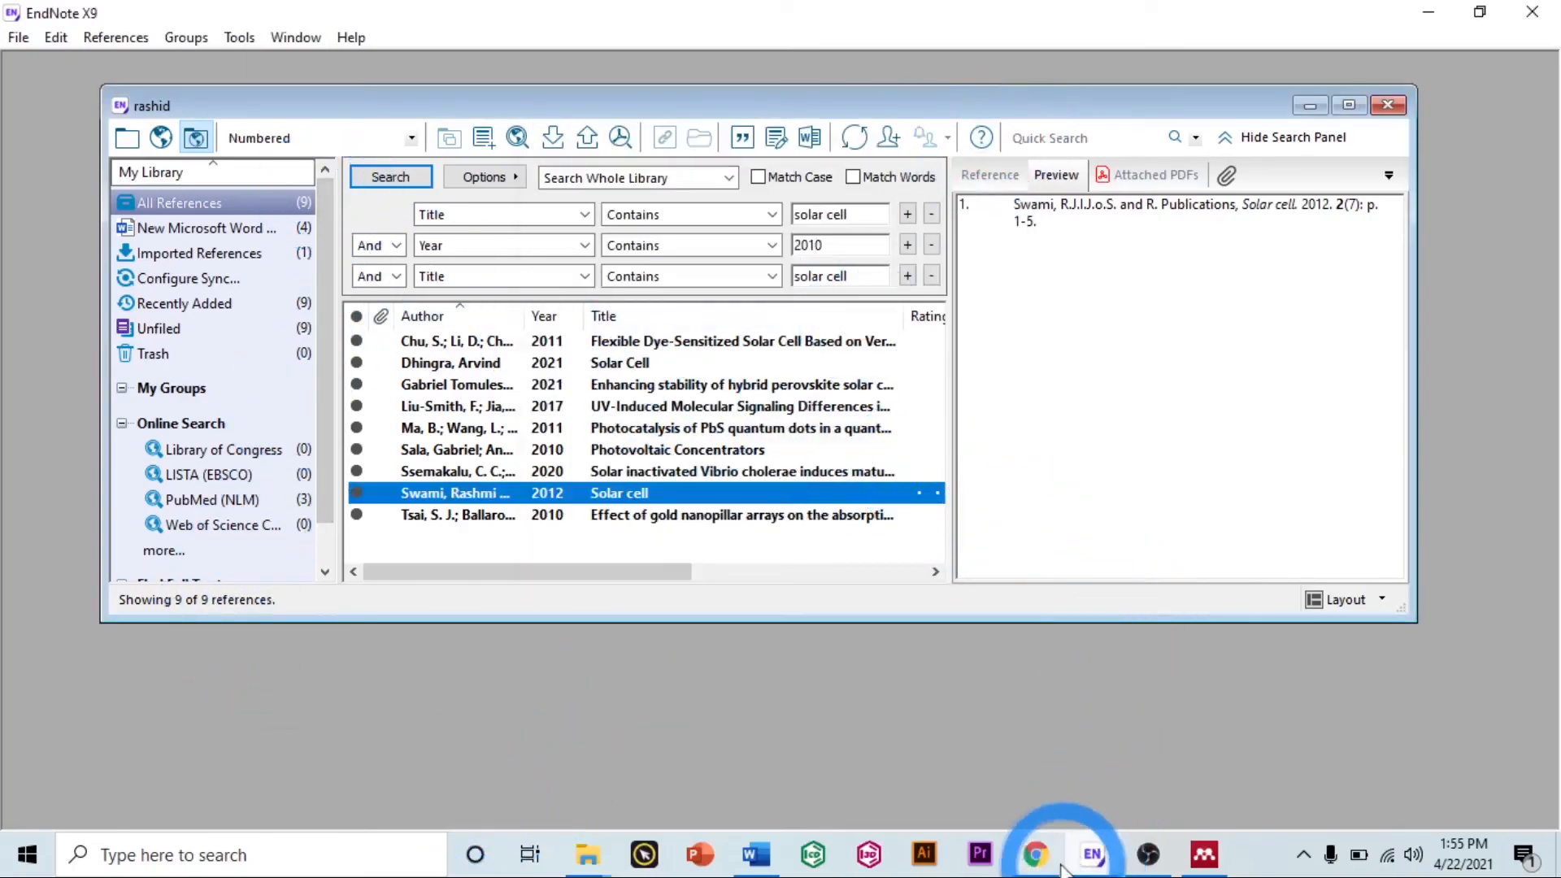
# Step: Return to the Word document and set its EndNote citation style to Numbered
pyautogui.click(755, 854)
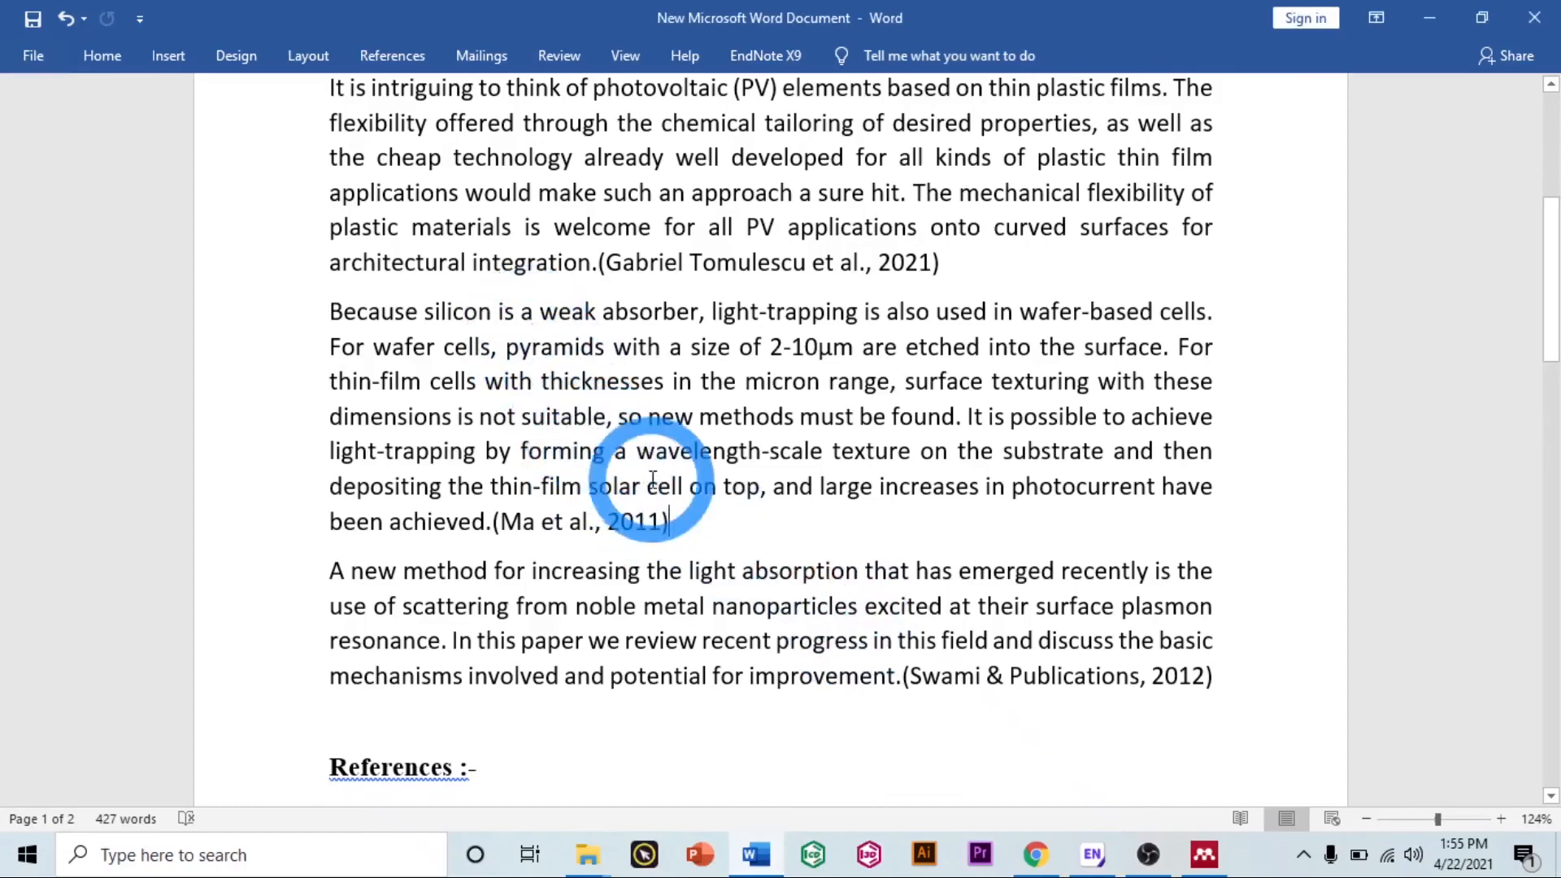
pyautogui.click(844, 134)
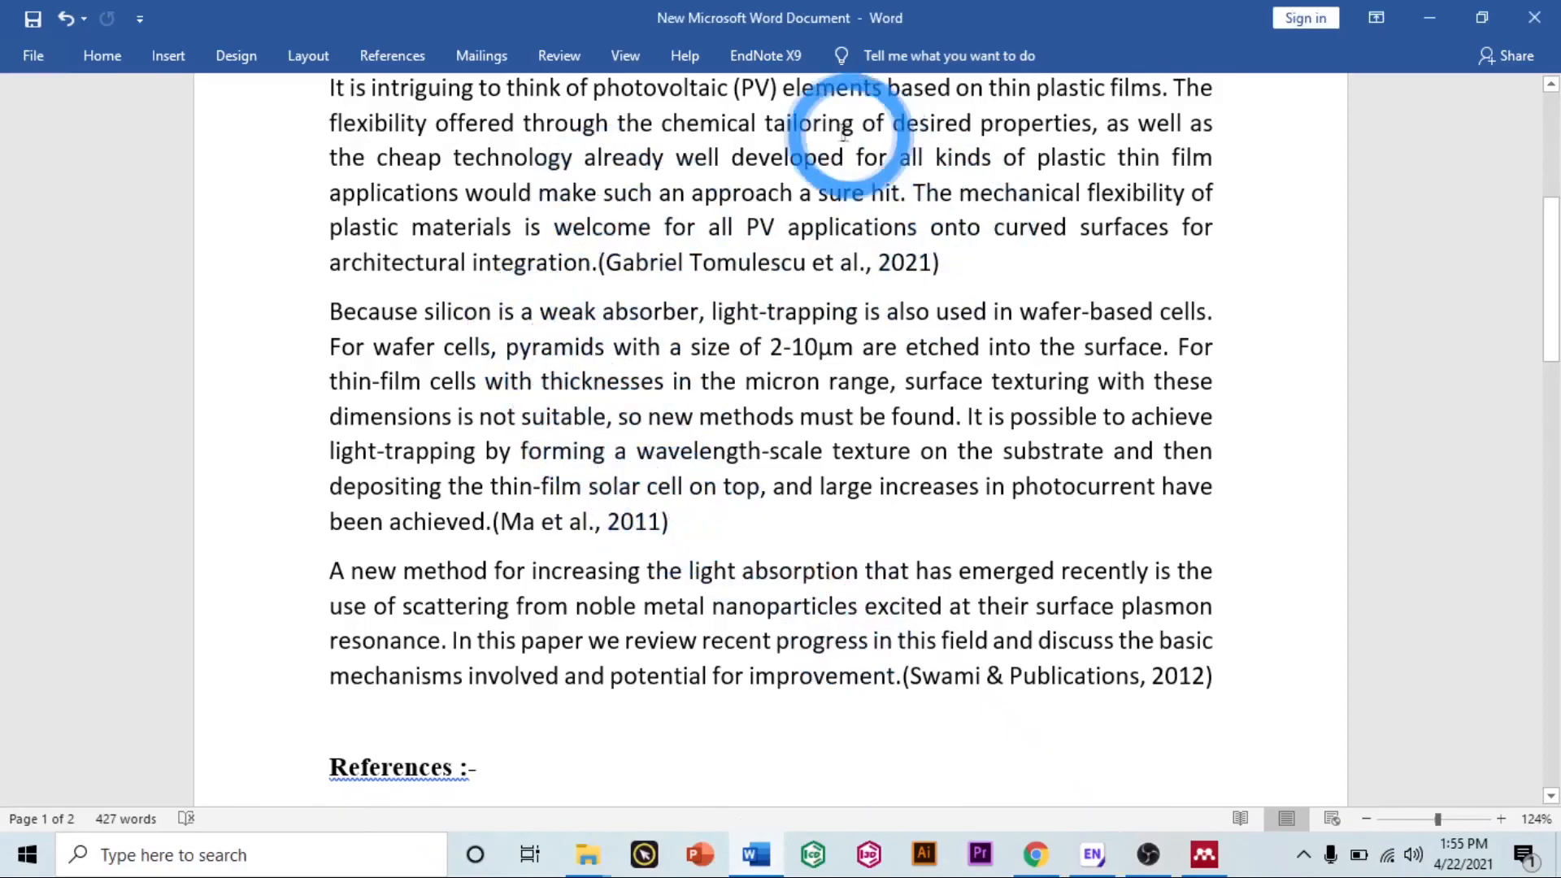
pyautogui.click(779, 57)
pyautogui.click(525, 89)
pyautogui.click(376, 268)
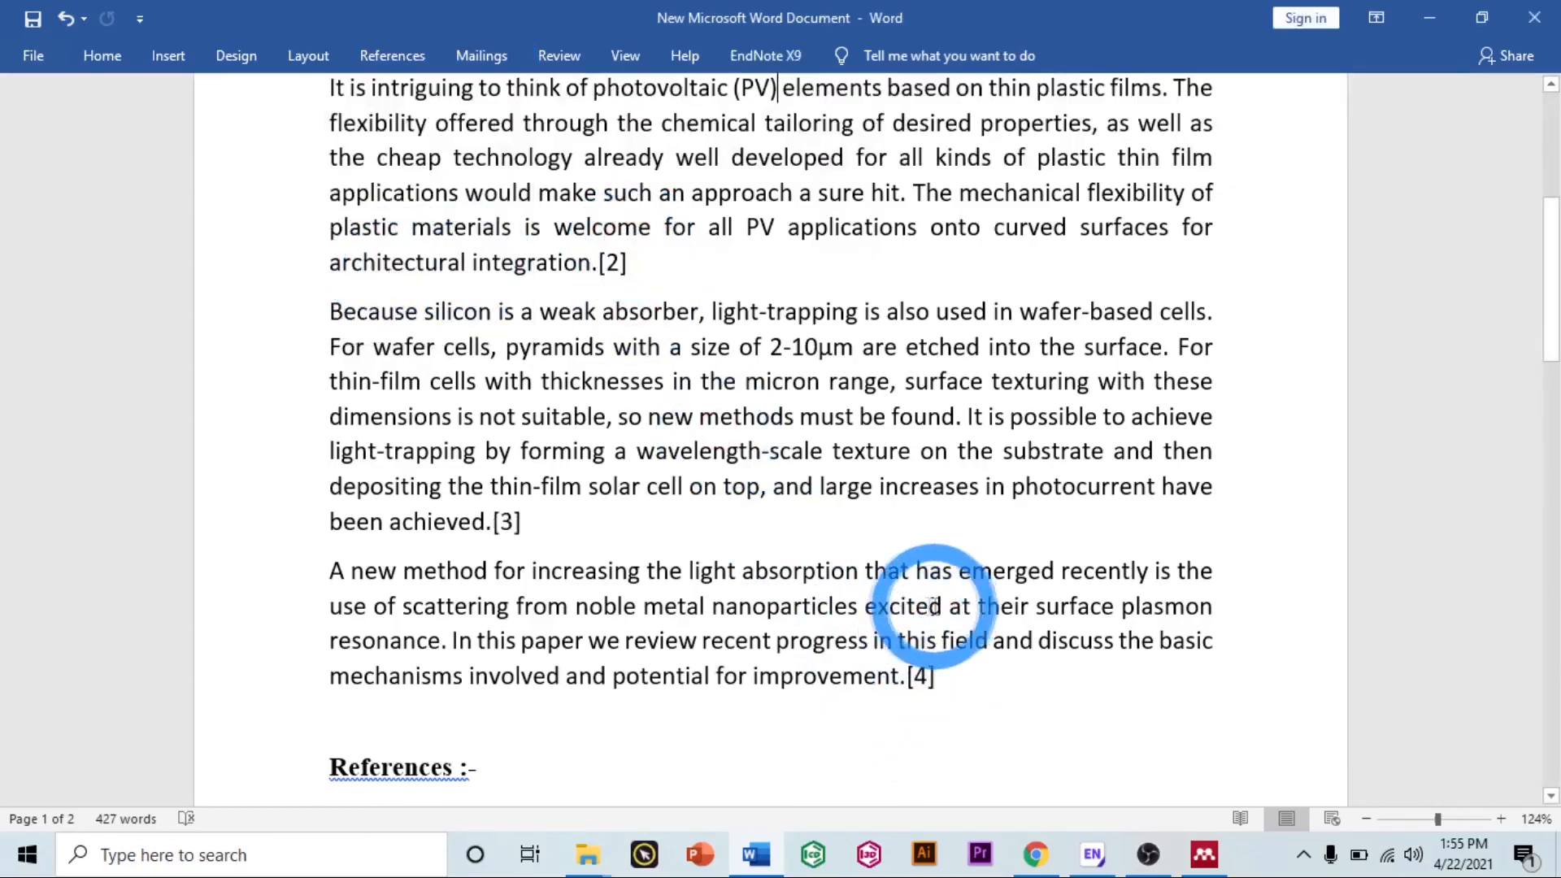
# Step: Examine the numbered in-text citations in the paragraphs and the matching bibliography entries under the References heading
pyautogui.scroll(3, 853, 488)
pyautogui.scroll(-7, 857, 487)
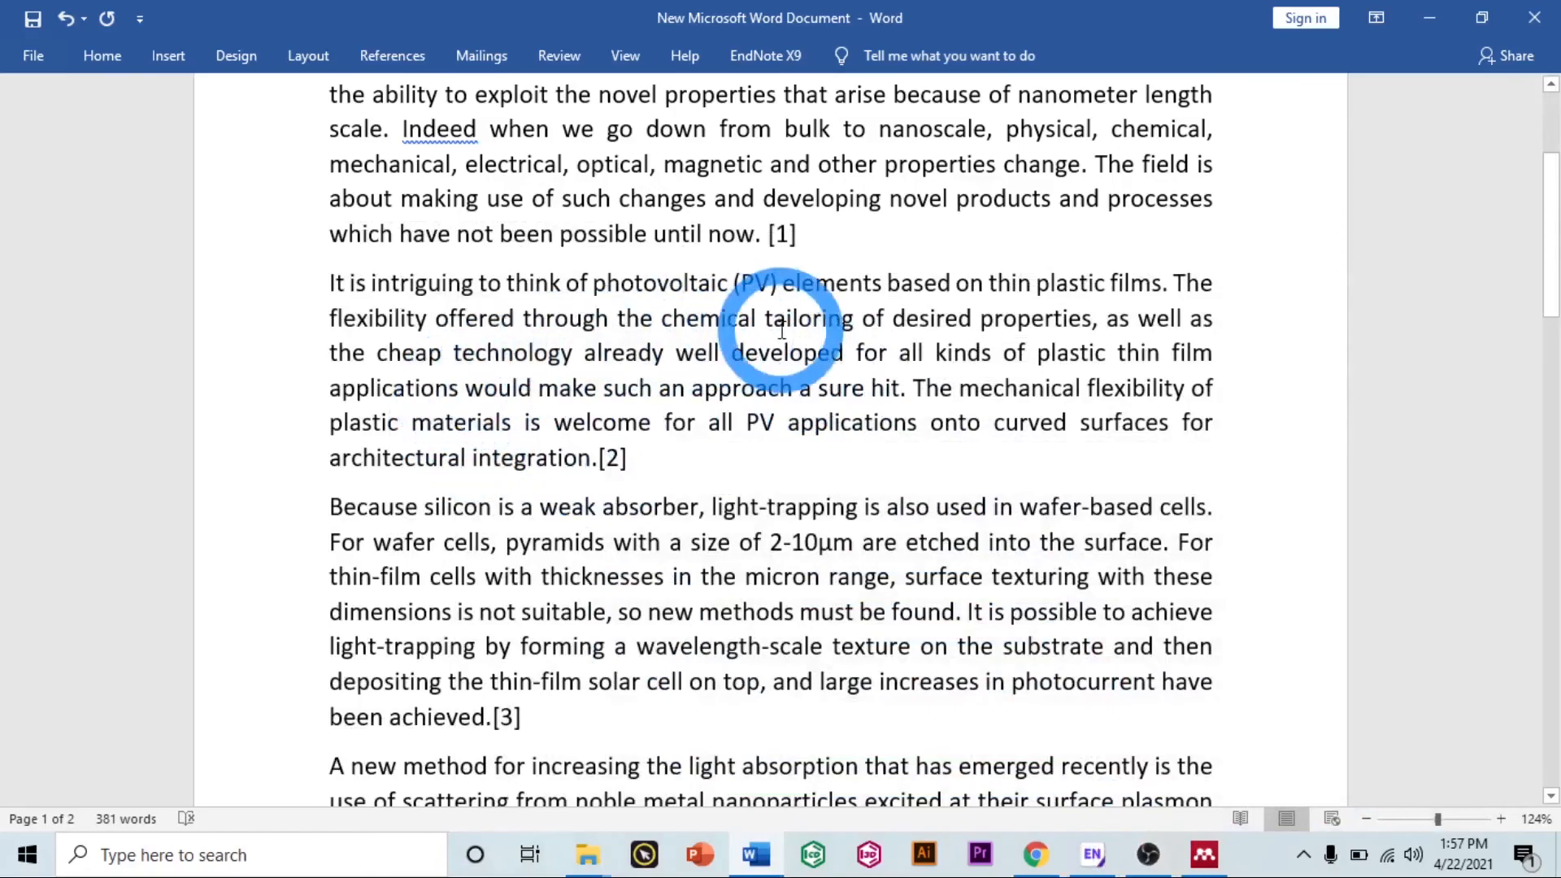
pyautogui.moveTo(813, 239); pyautogui.dragTo(732, 236)
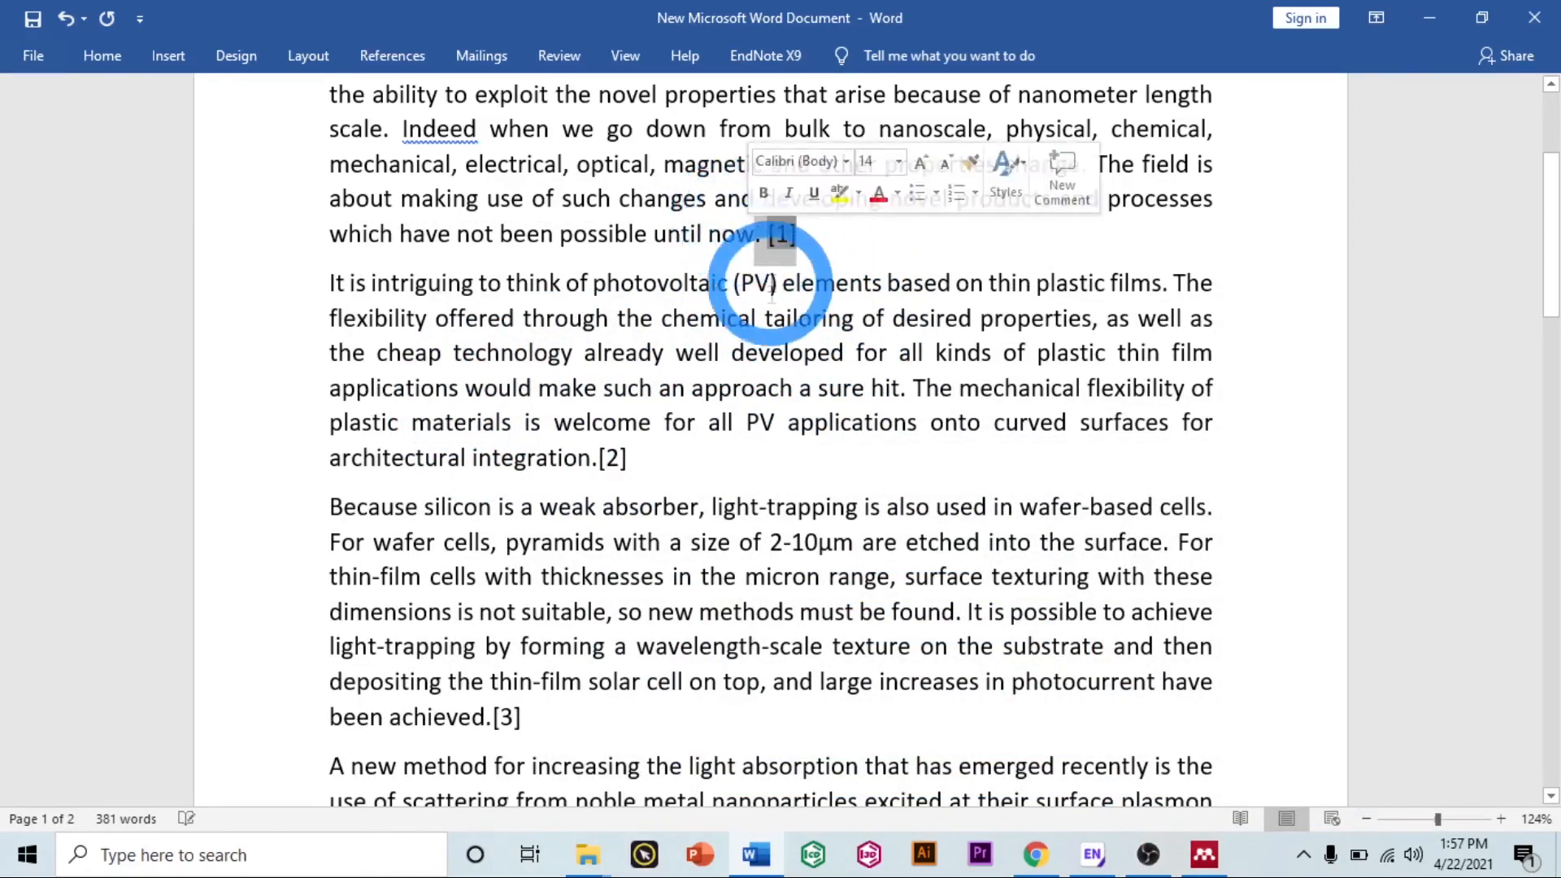
pyautogui.scroll(-5, 773, 296)
pyautogui.click(230, 509)
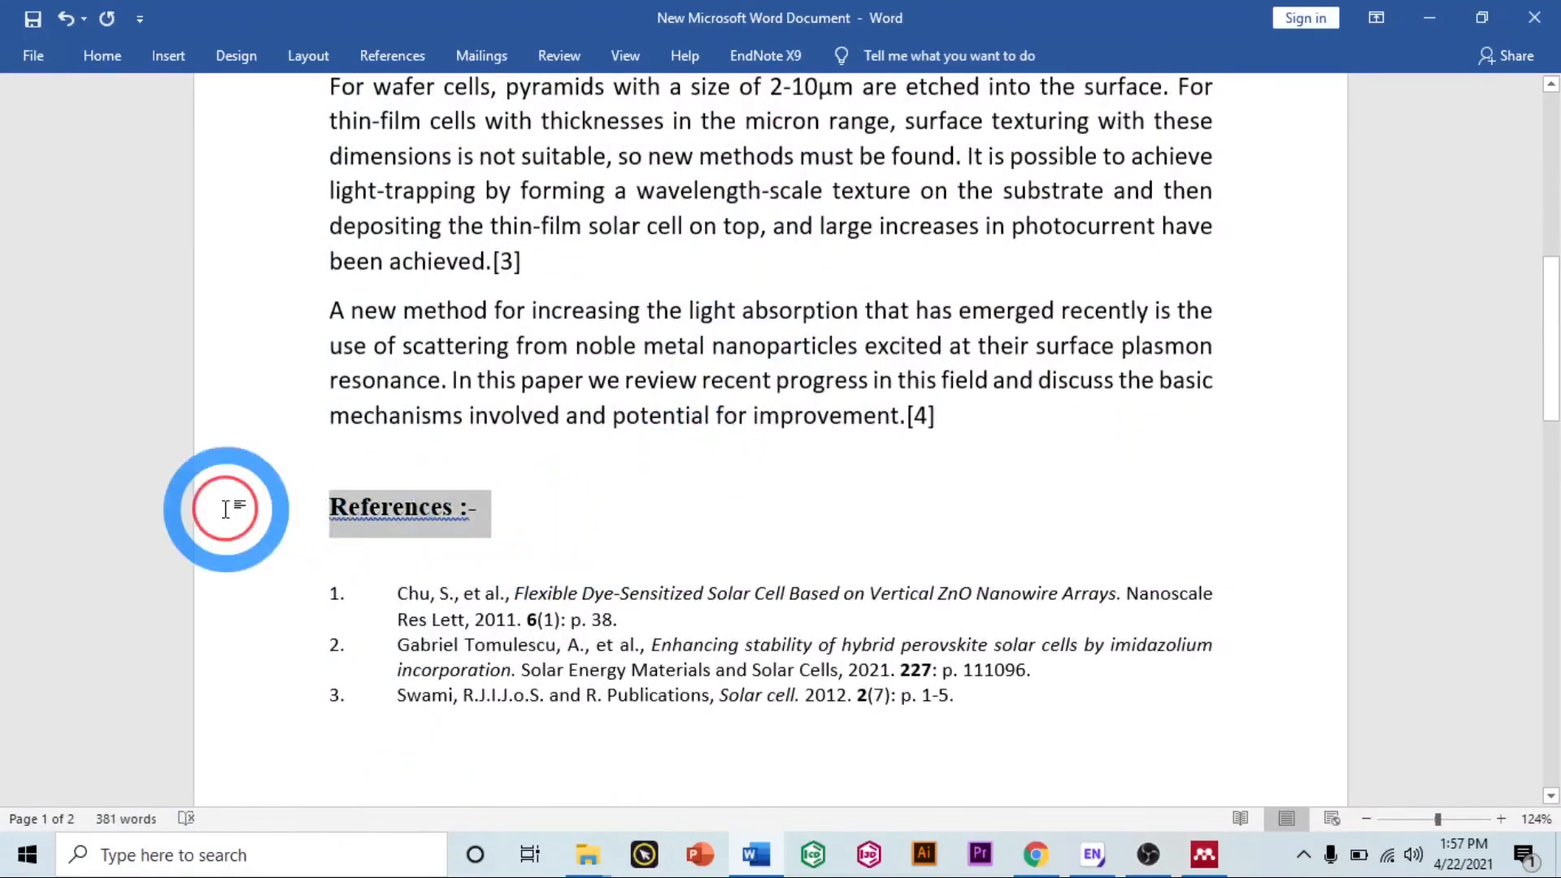
pyautogui.click(550, 538)
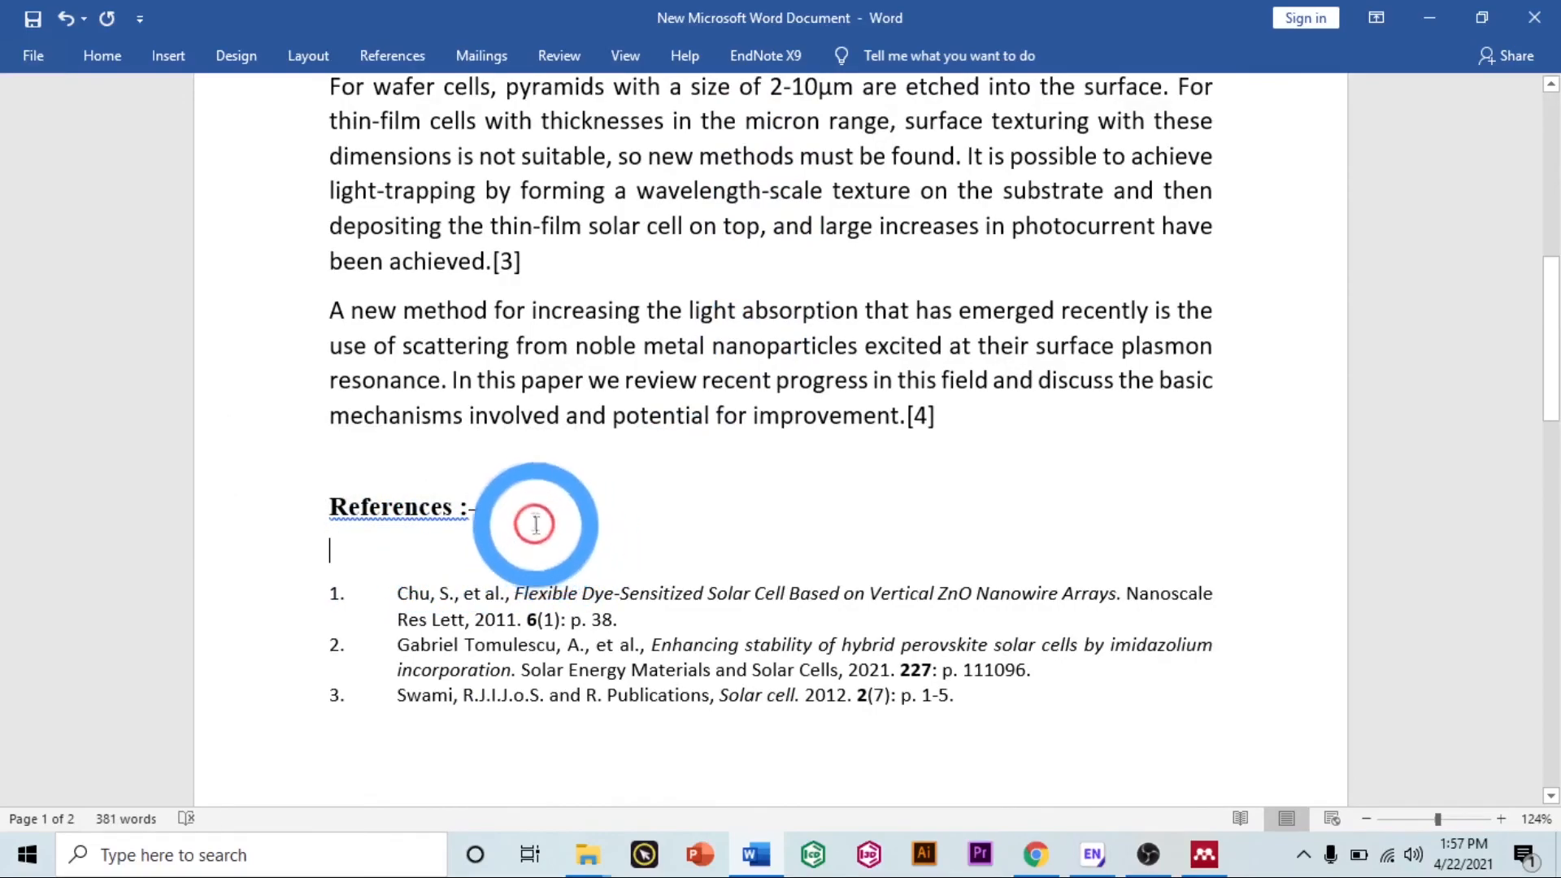
pyautogui.moveTo(537, 527); pyautogui.dragTo(335, 499)
pyautogui.click(525, 539)
pyautogui.click(979, 412)
pyautogui.click(967, 412)
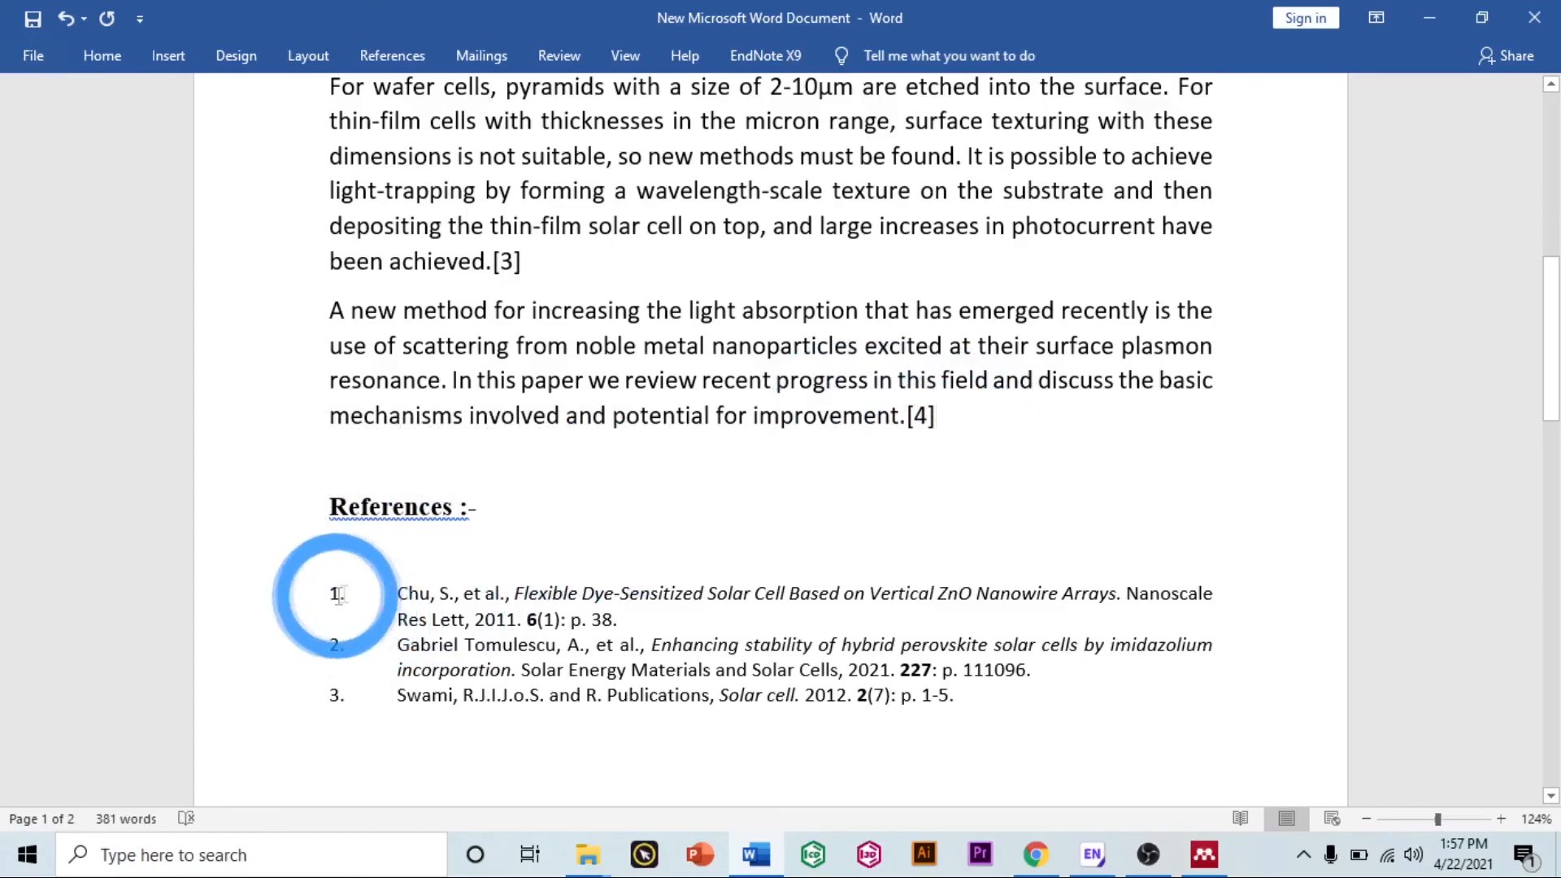
pyautogui.scroll(-3, 527, 620)
pyautogui.scroll(-2, 1046, 550)
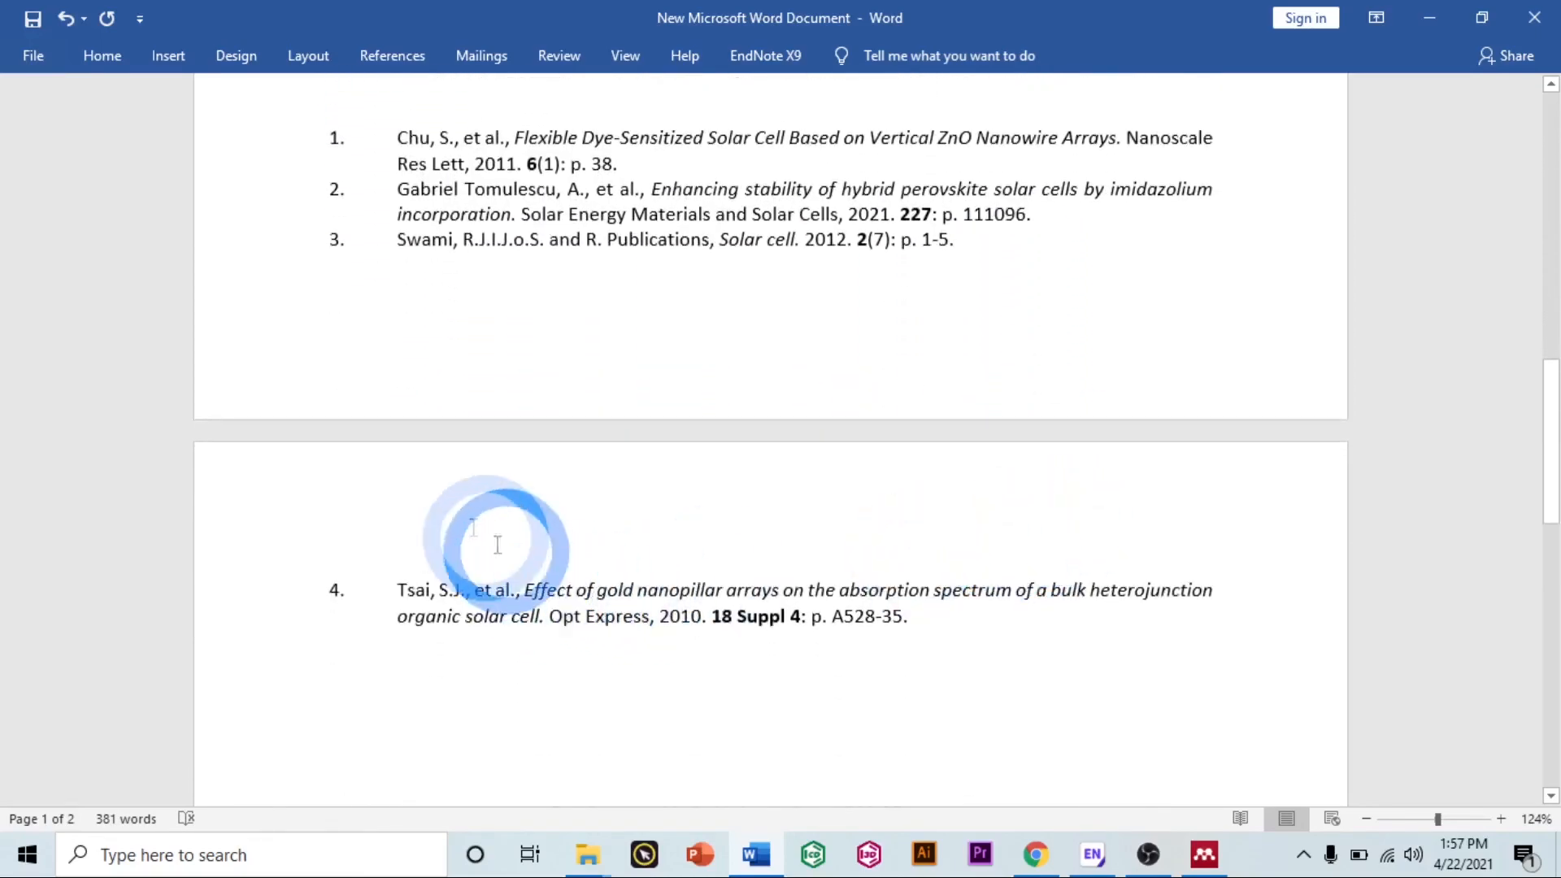
pyautogui.scroll(2, 939, 540)
pyautogui.scroll(5, 942, 520)
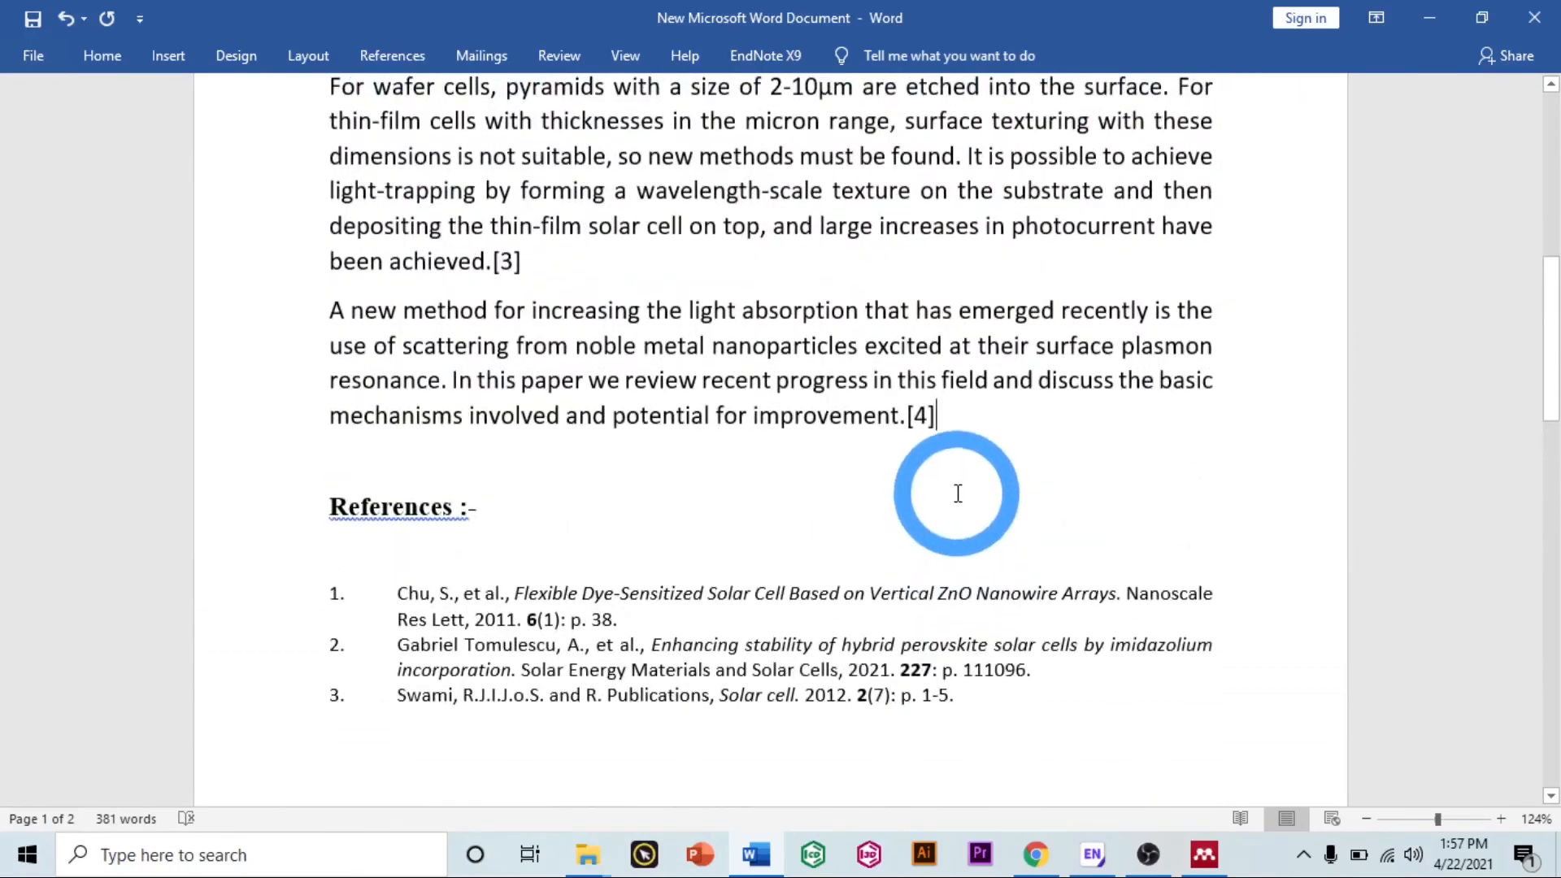
pyautogui.scroll(3, 970, 491)
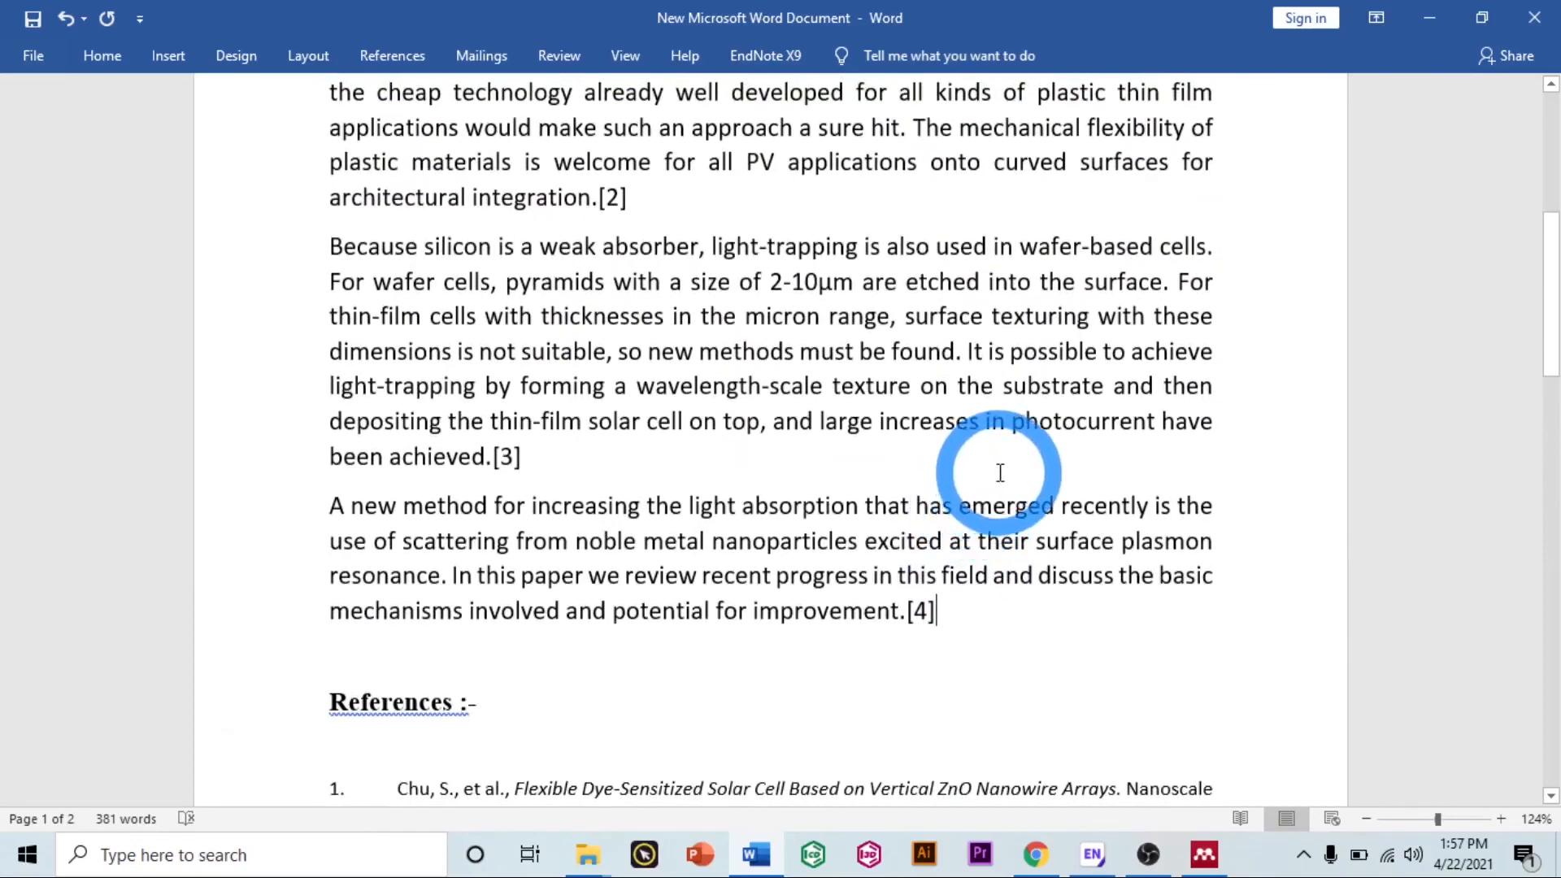